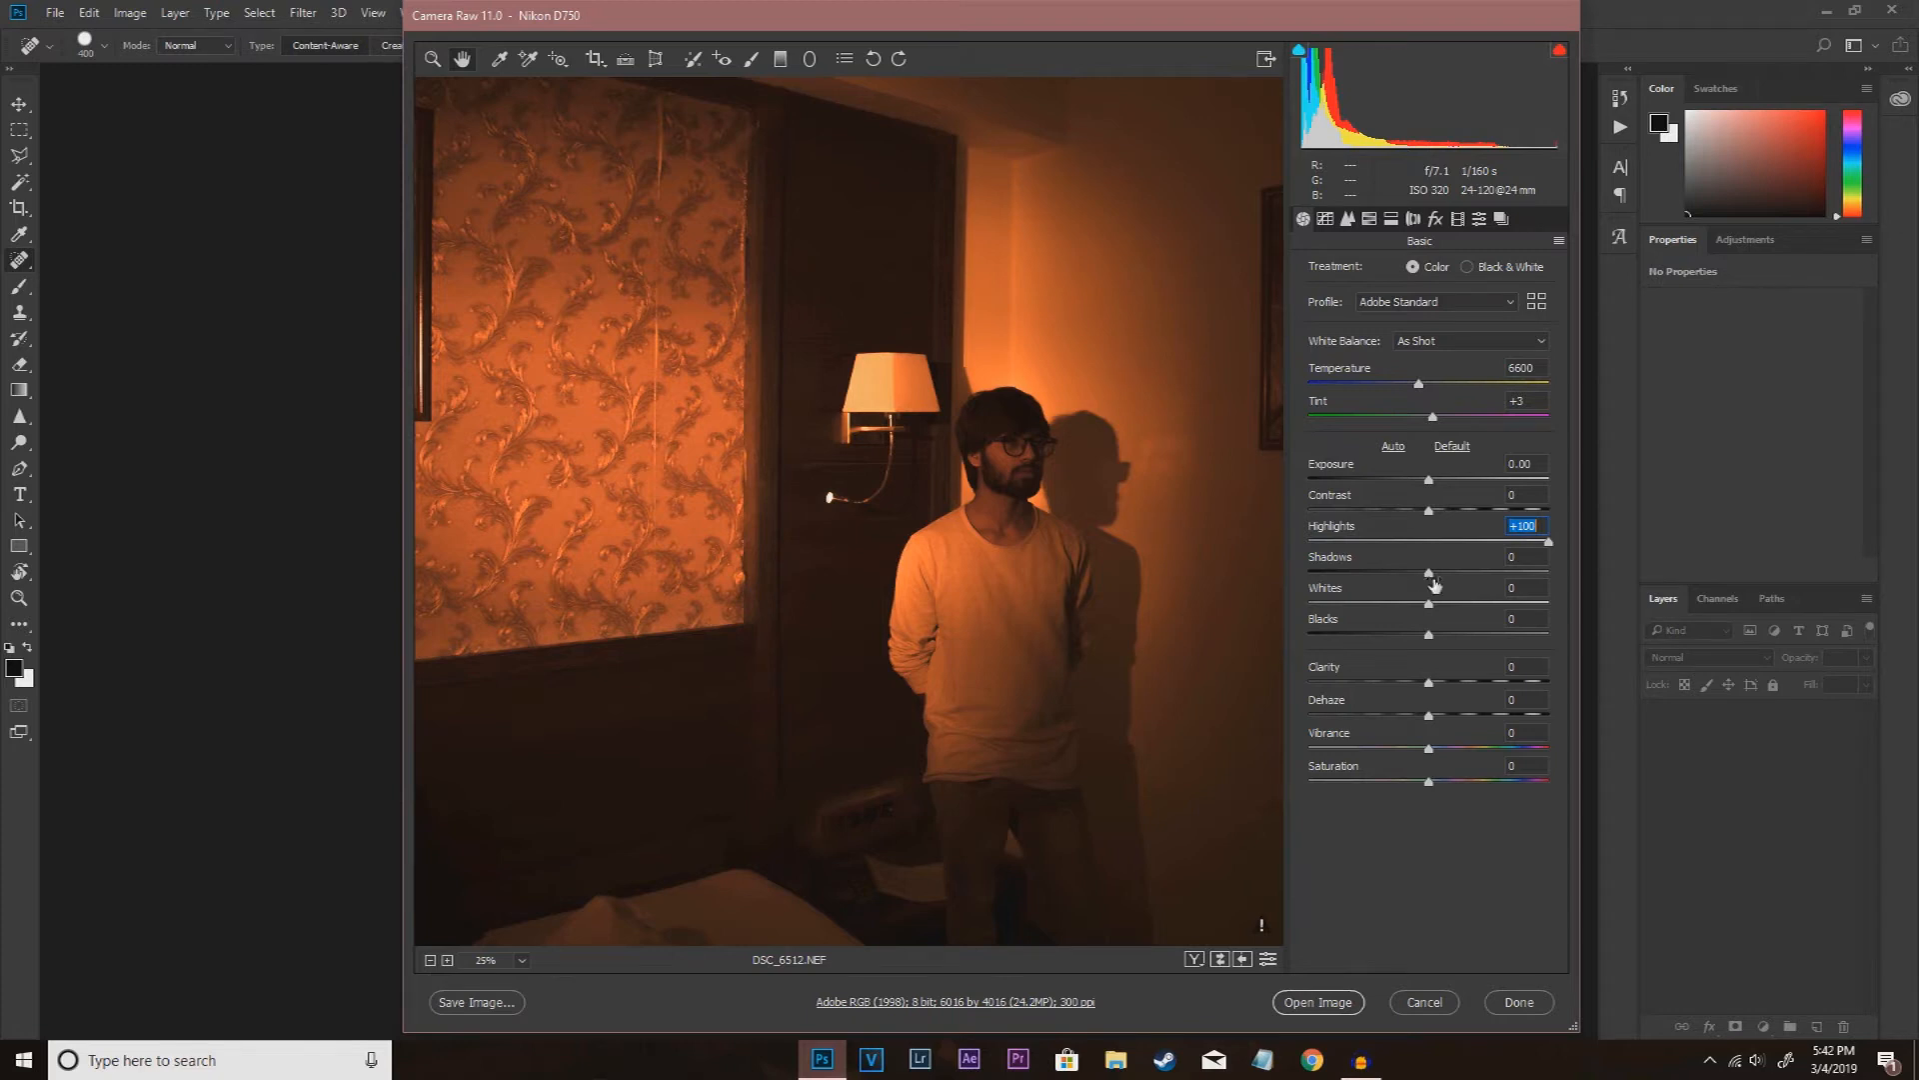
Step: Raise Shadows to +40 in the raw settings and open the image for editing
drag(1430, 574, 1477, 579)
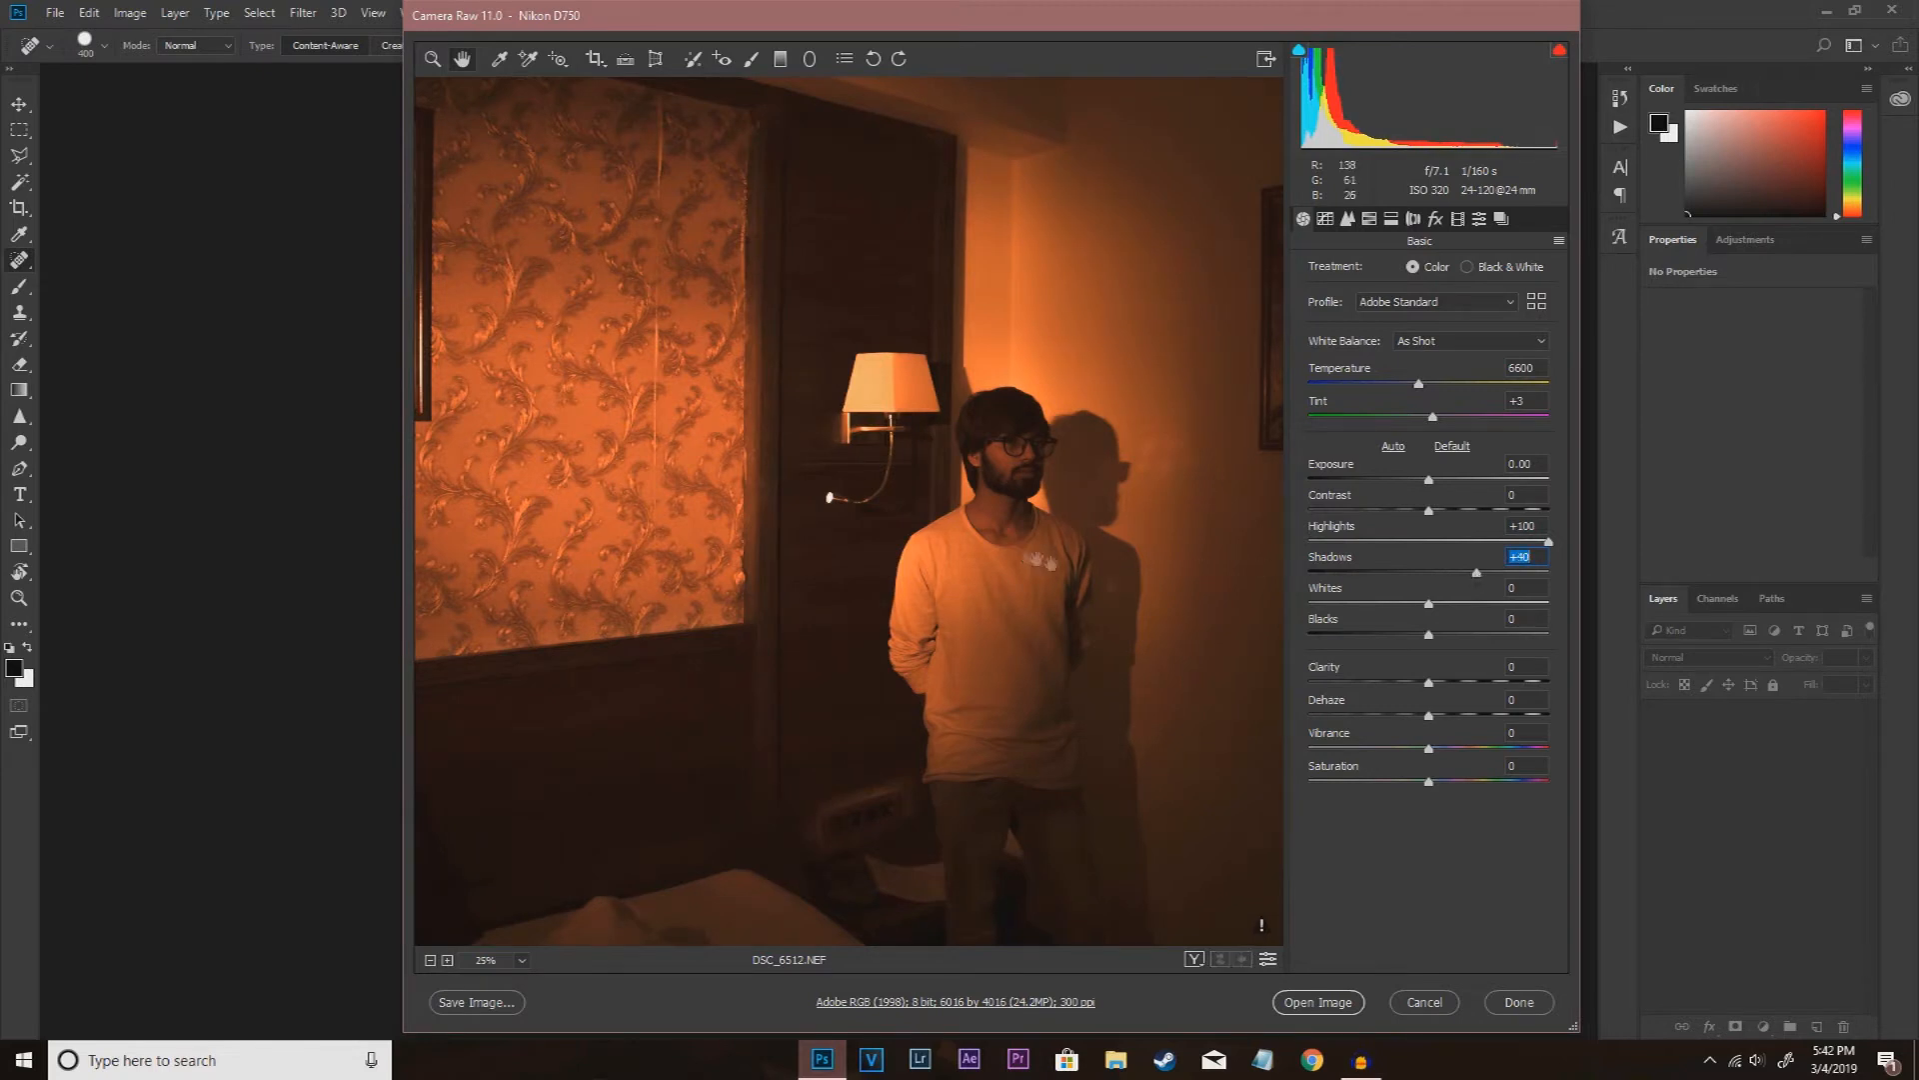
click(1320, 1003)
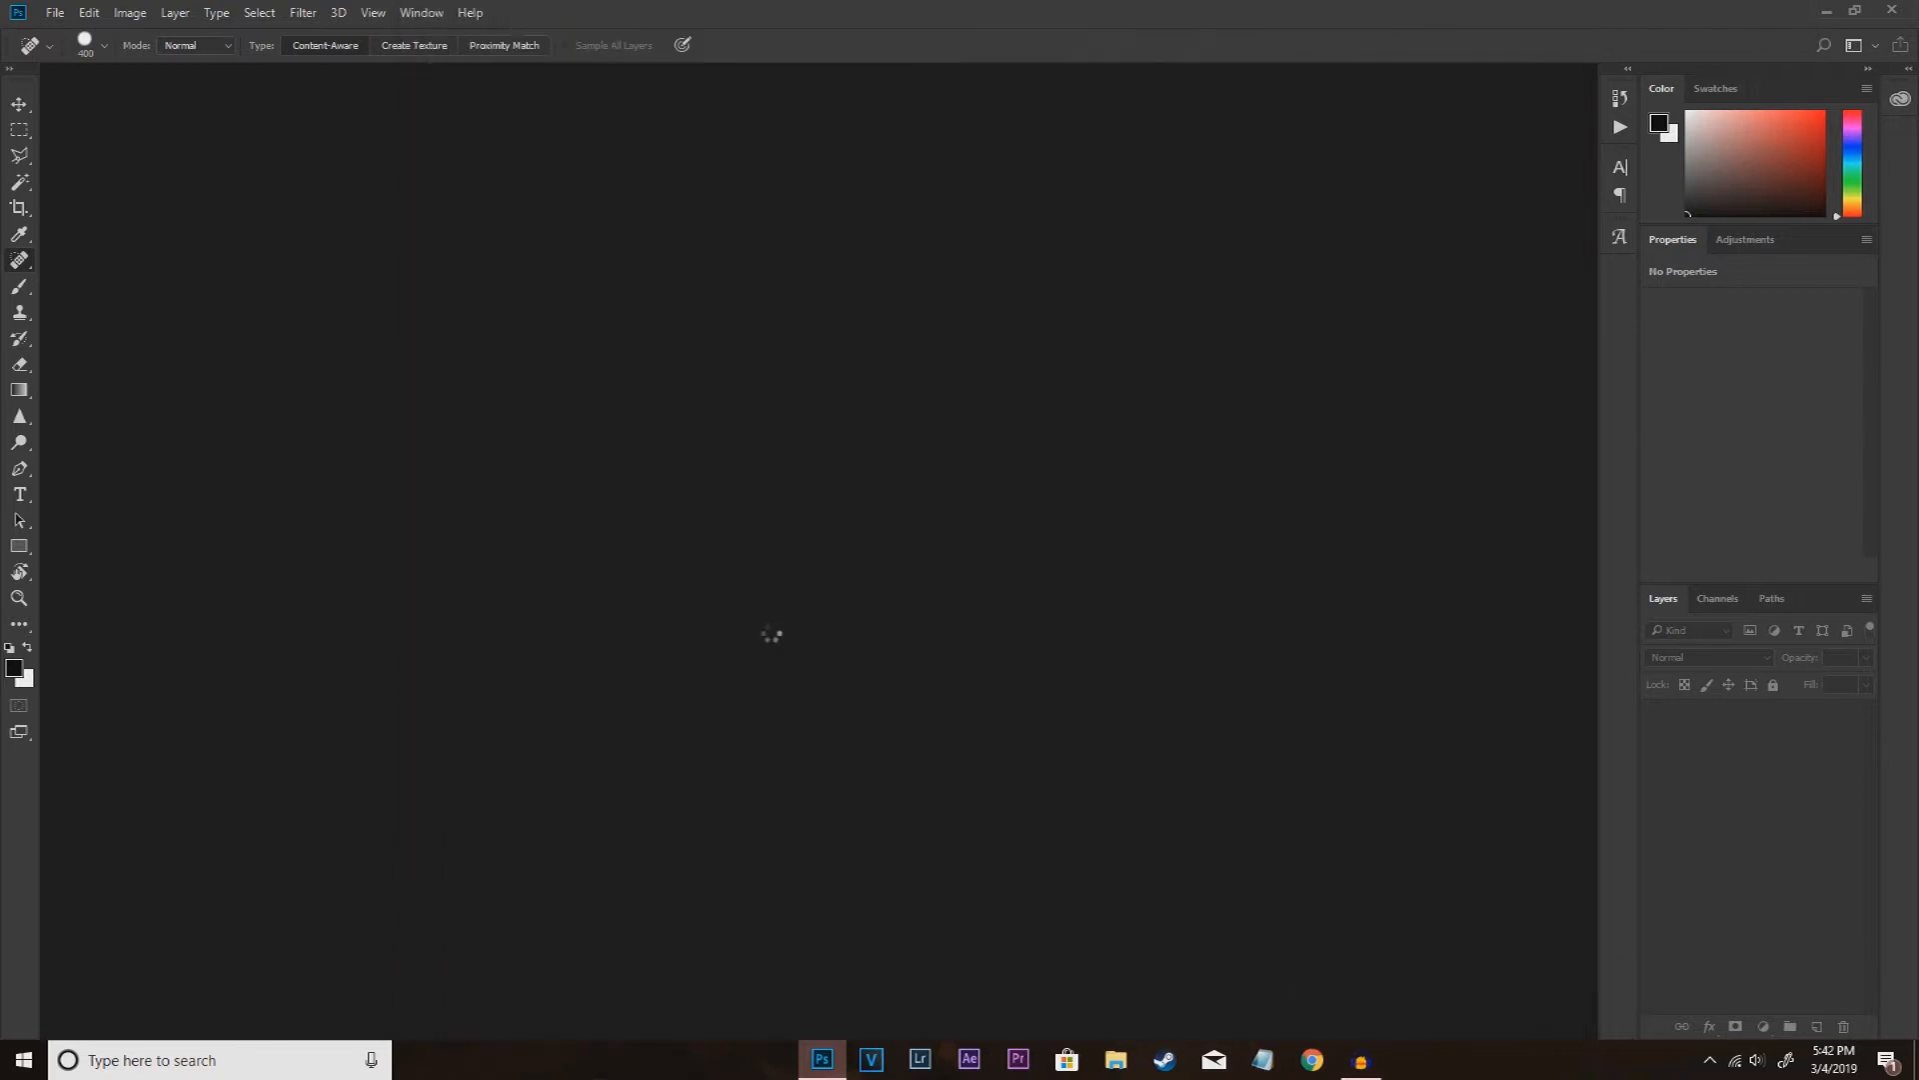
Step: Duplicate the Background layer and select the original Background beneath the copy
key(ctrl+plus)
key(ctrl+plus)
key(ctrl+minus)
key(ctrl+minus)
key(ctrl+plus)
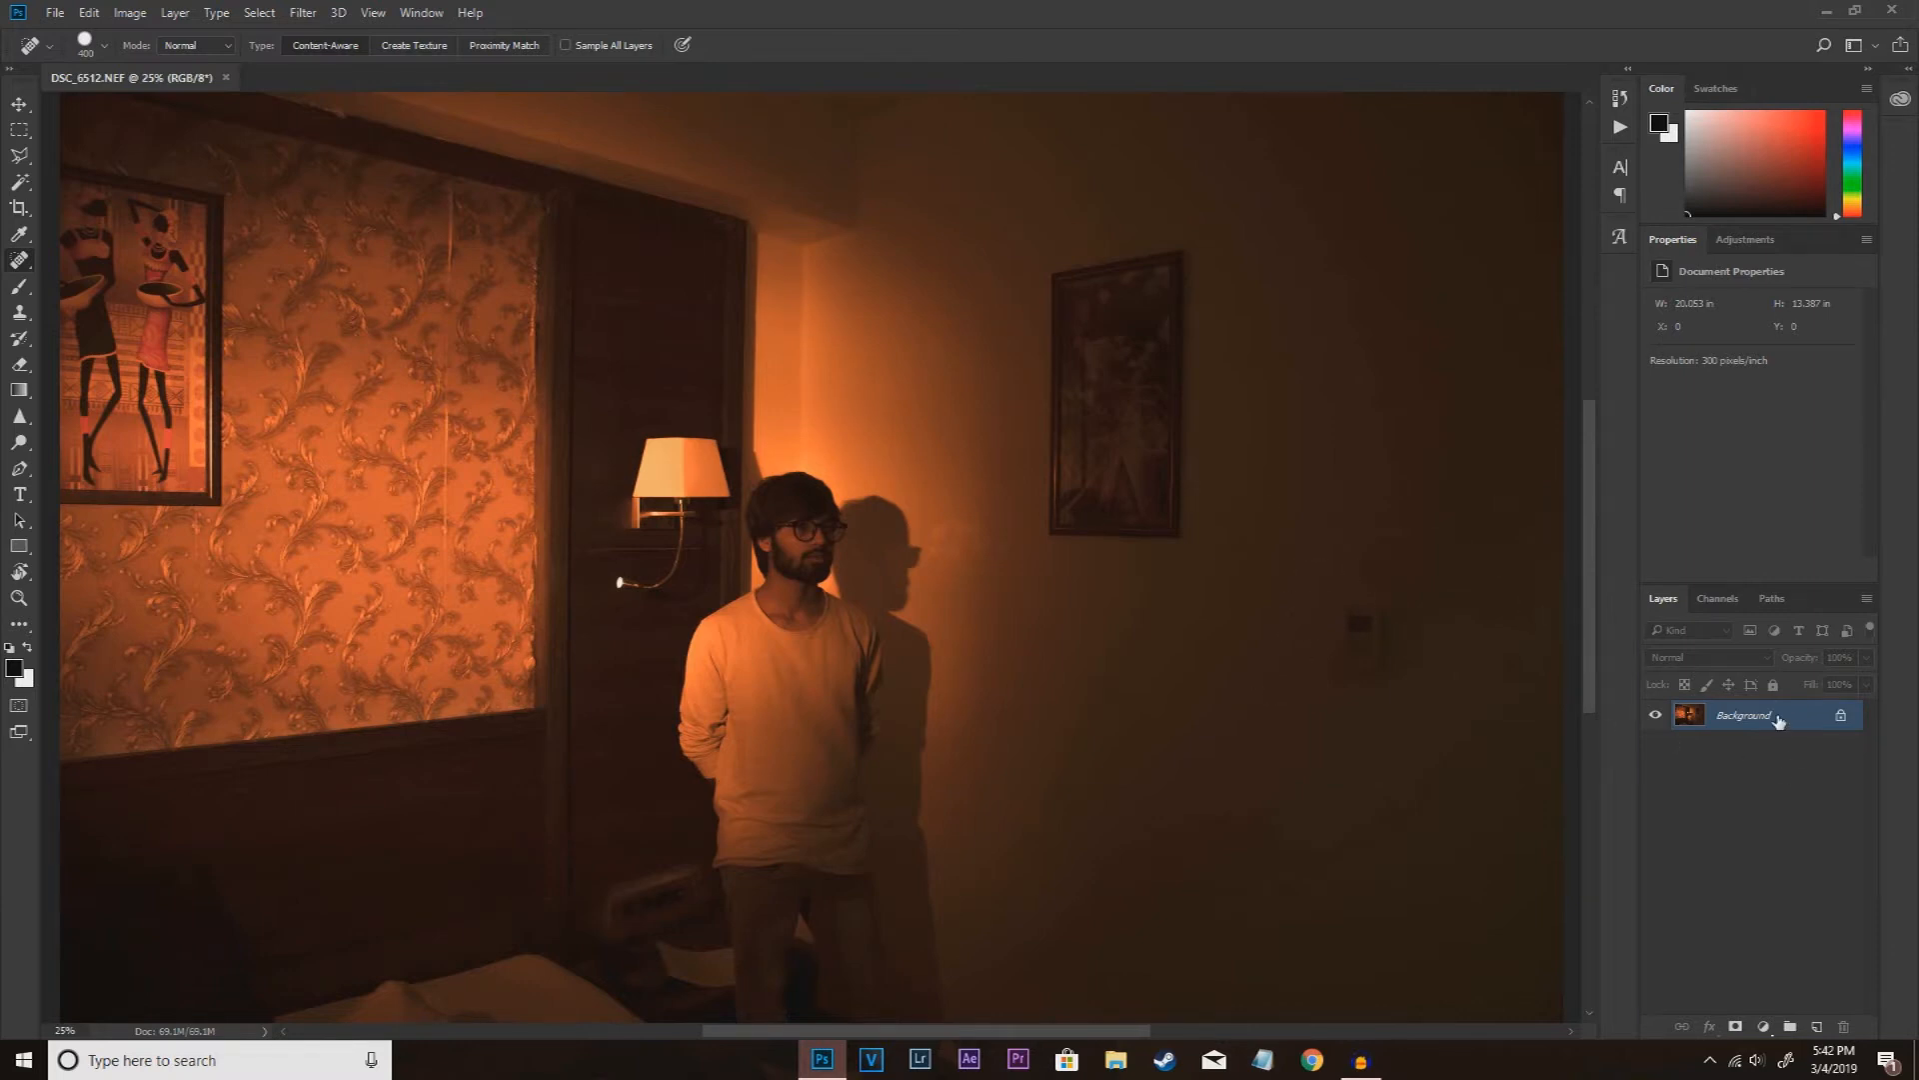
drag(1771, 733, 1814, 1024)
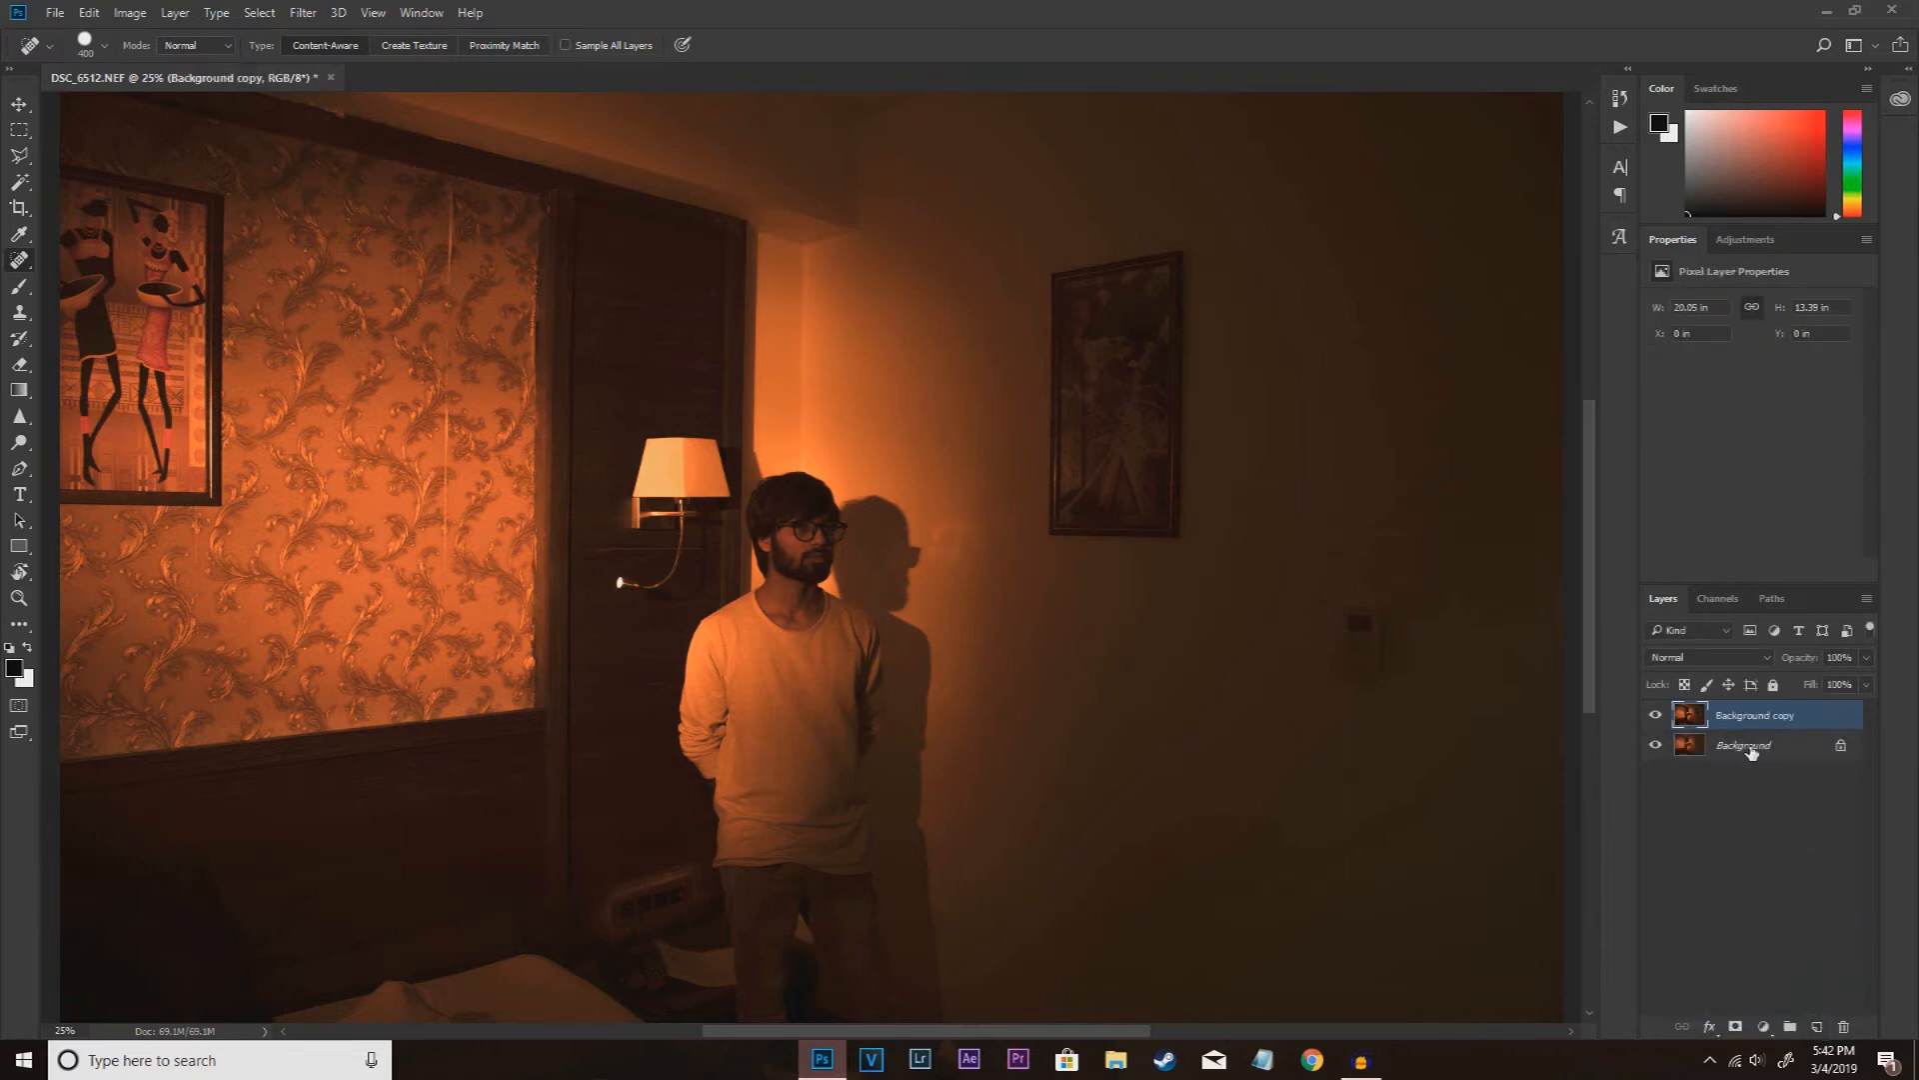
right_click(1749, 748)
click(1725, 723)
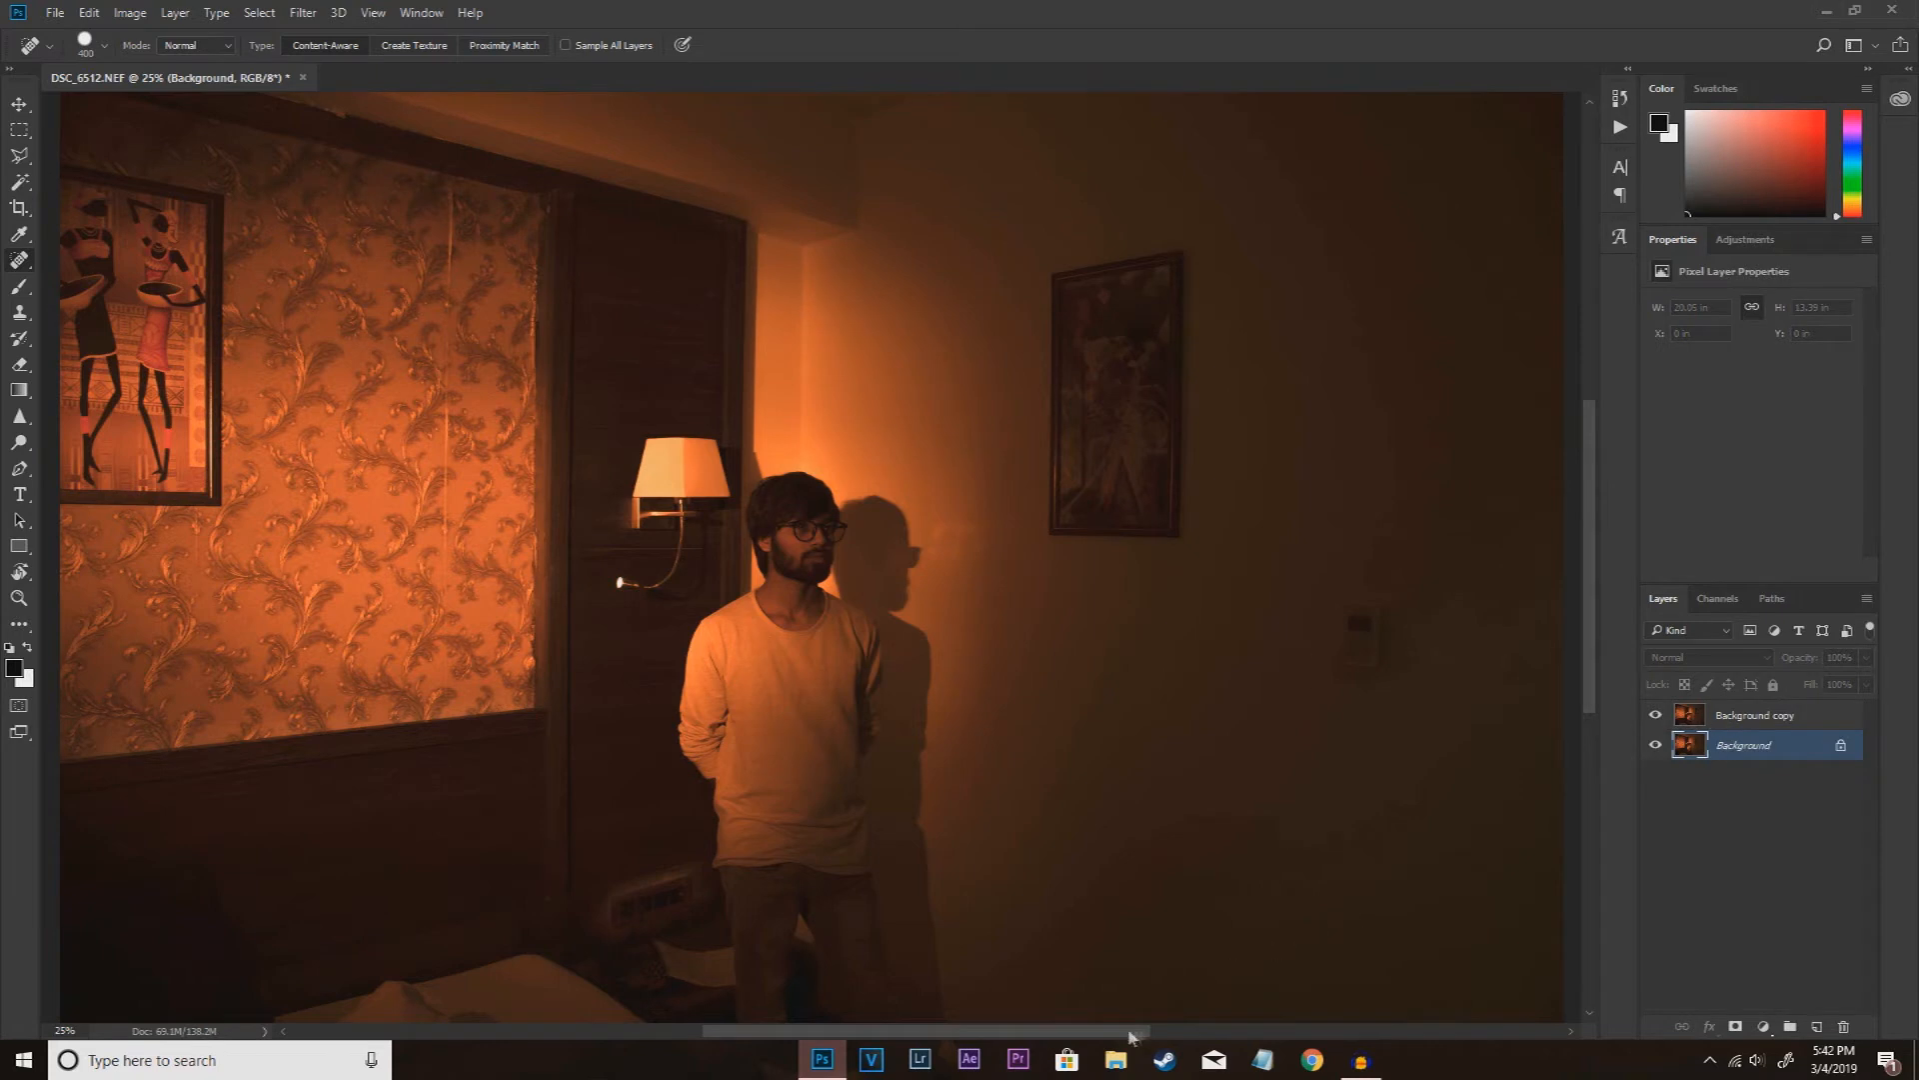
Step: On the Background copy layer, remove the small wall switch with the Spot Healing Brush and compare before and after
scroll(1183, 836, down, 2)
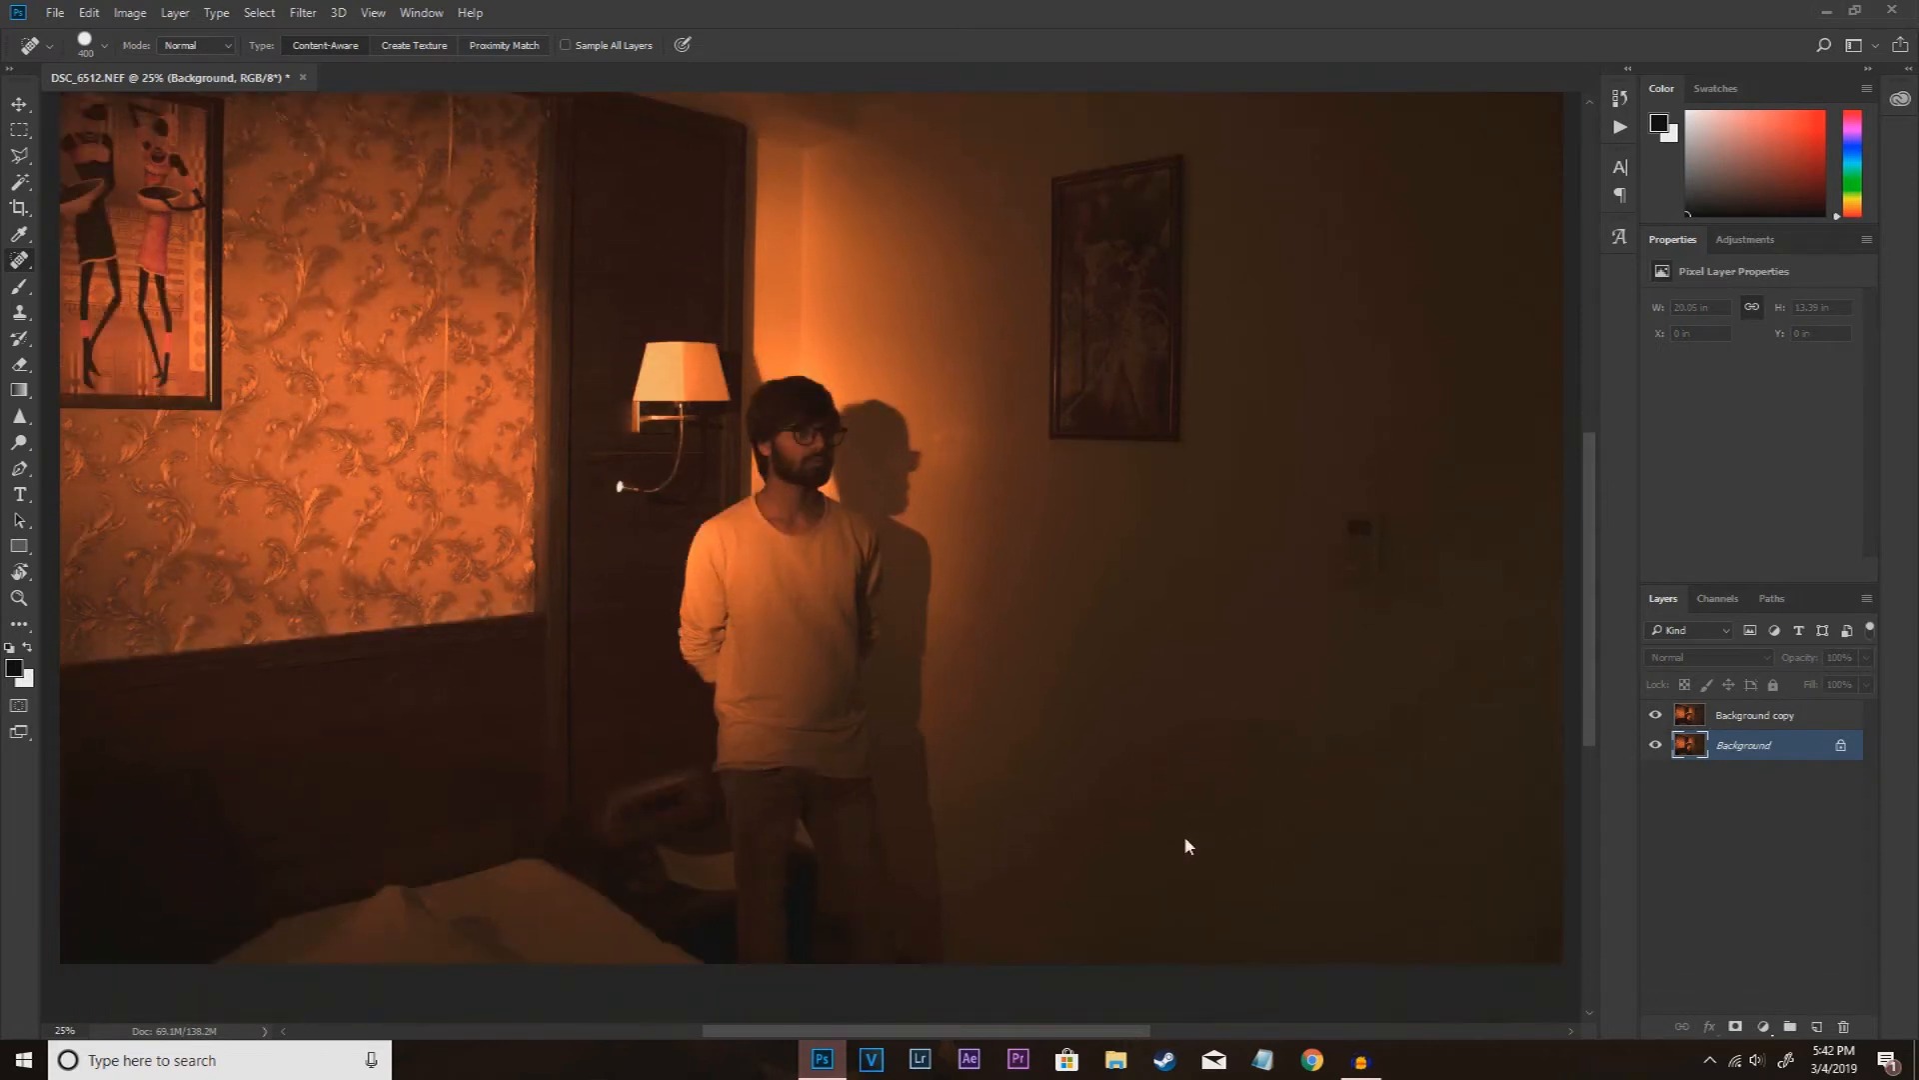
click(1744, 715)
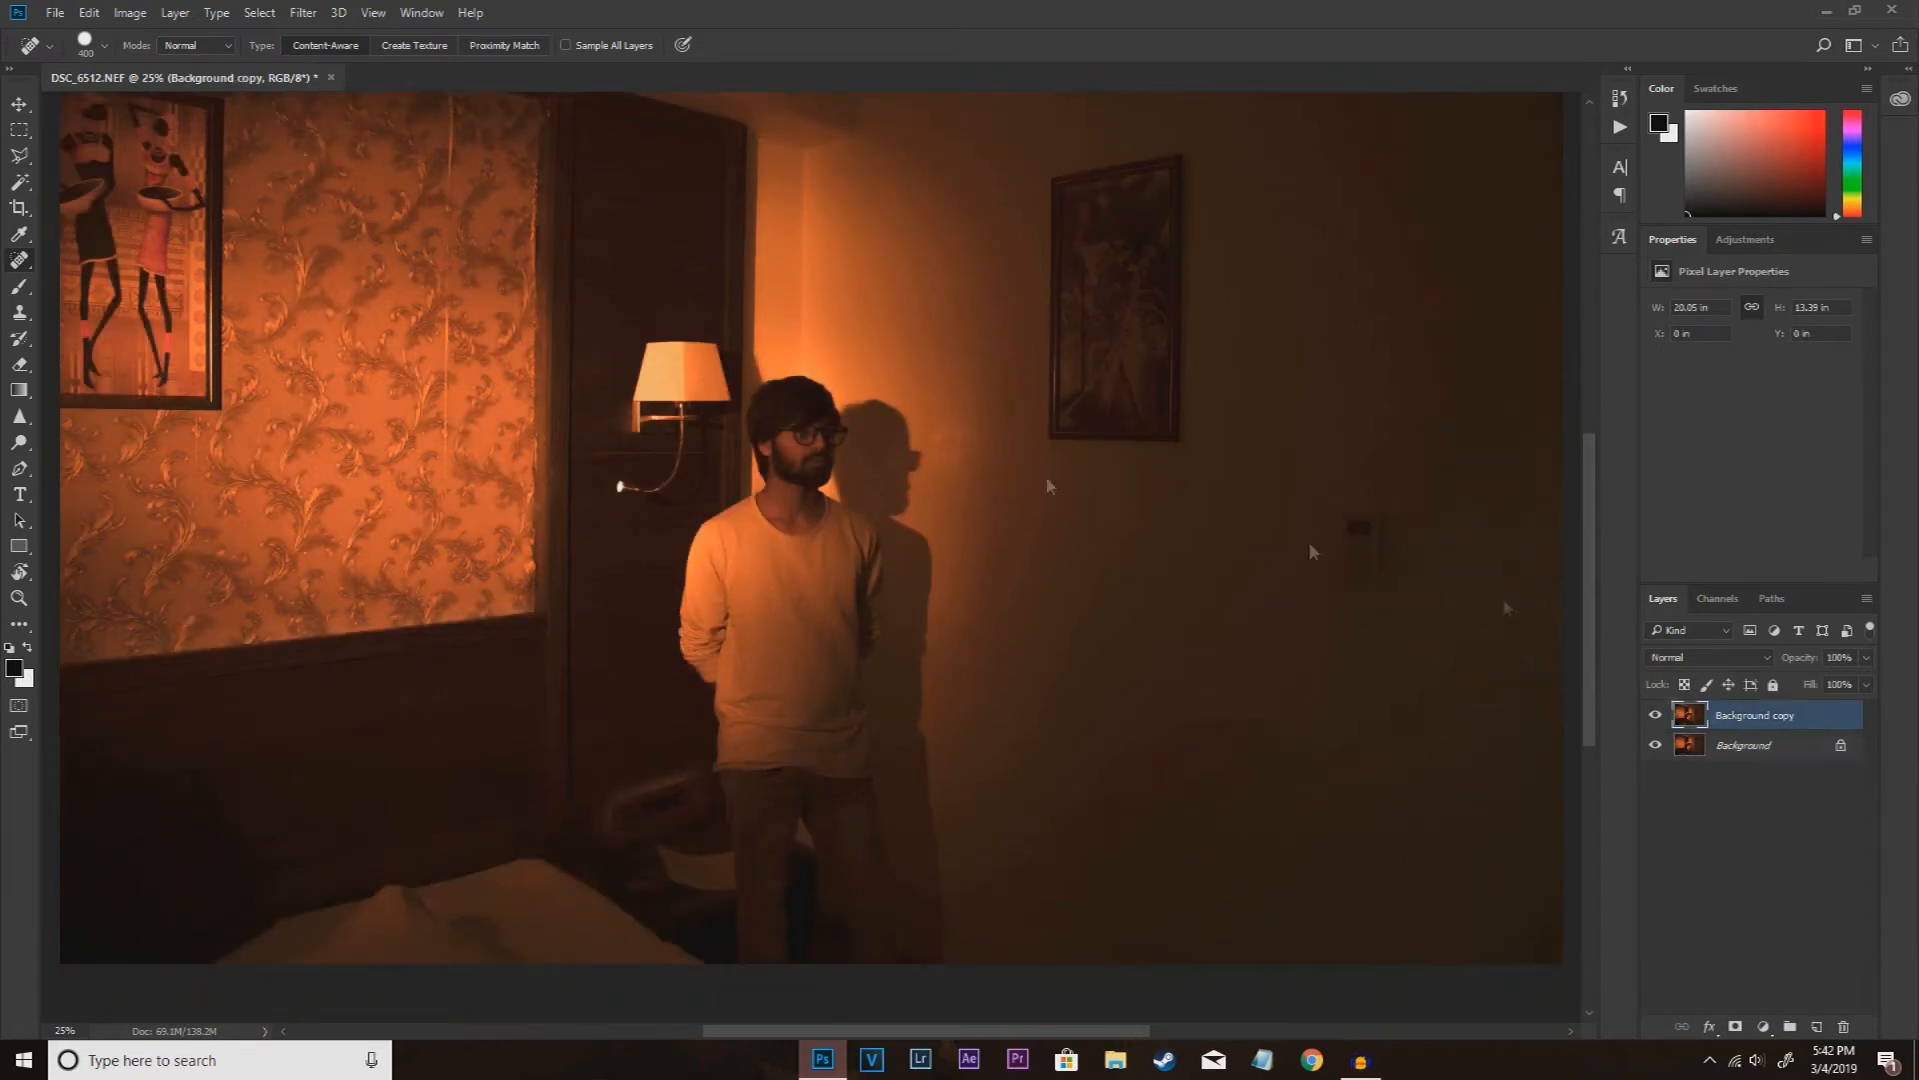
click(1362, 539)
click(1654, 715)
click(1654, 716)
Step: Paint over the framed picture on the patterned wallpaper with the Content-Aware Spot Healing Brush to remove it from Background copy
scroll(799, 990, left, 5)
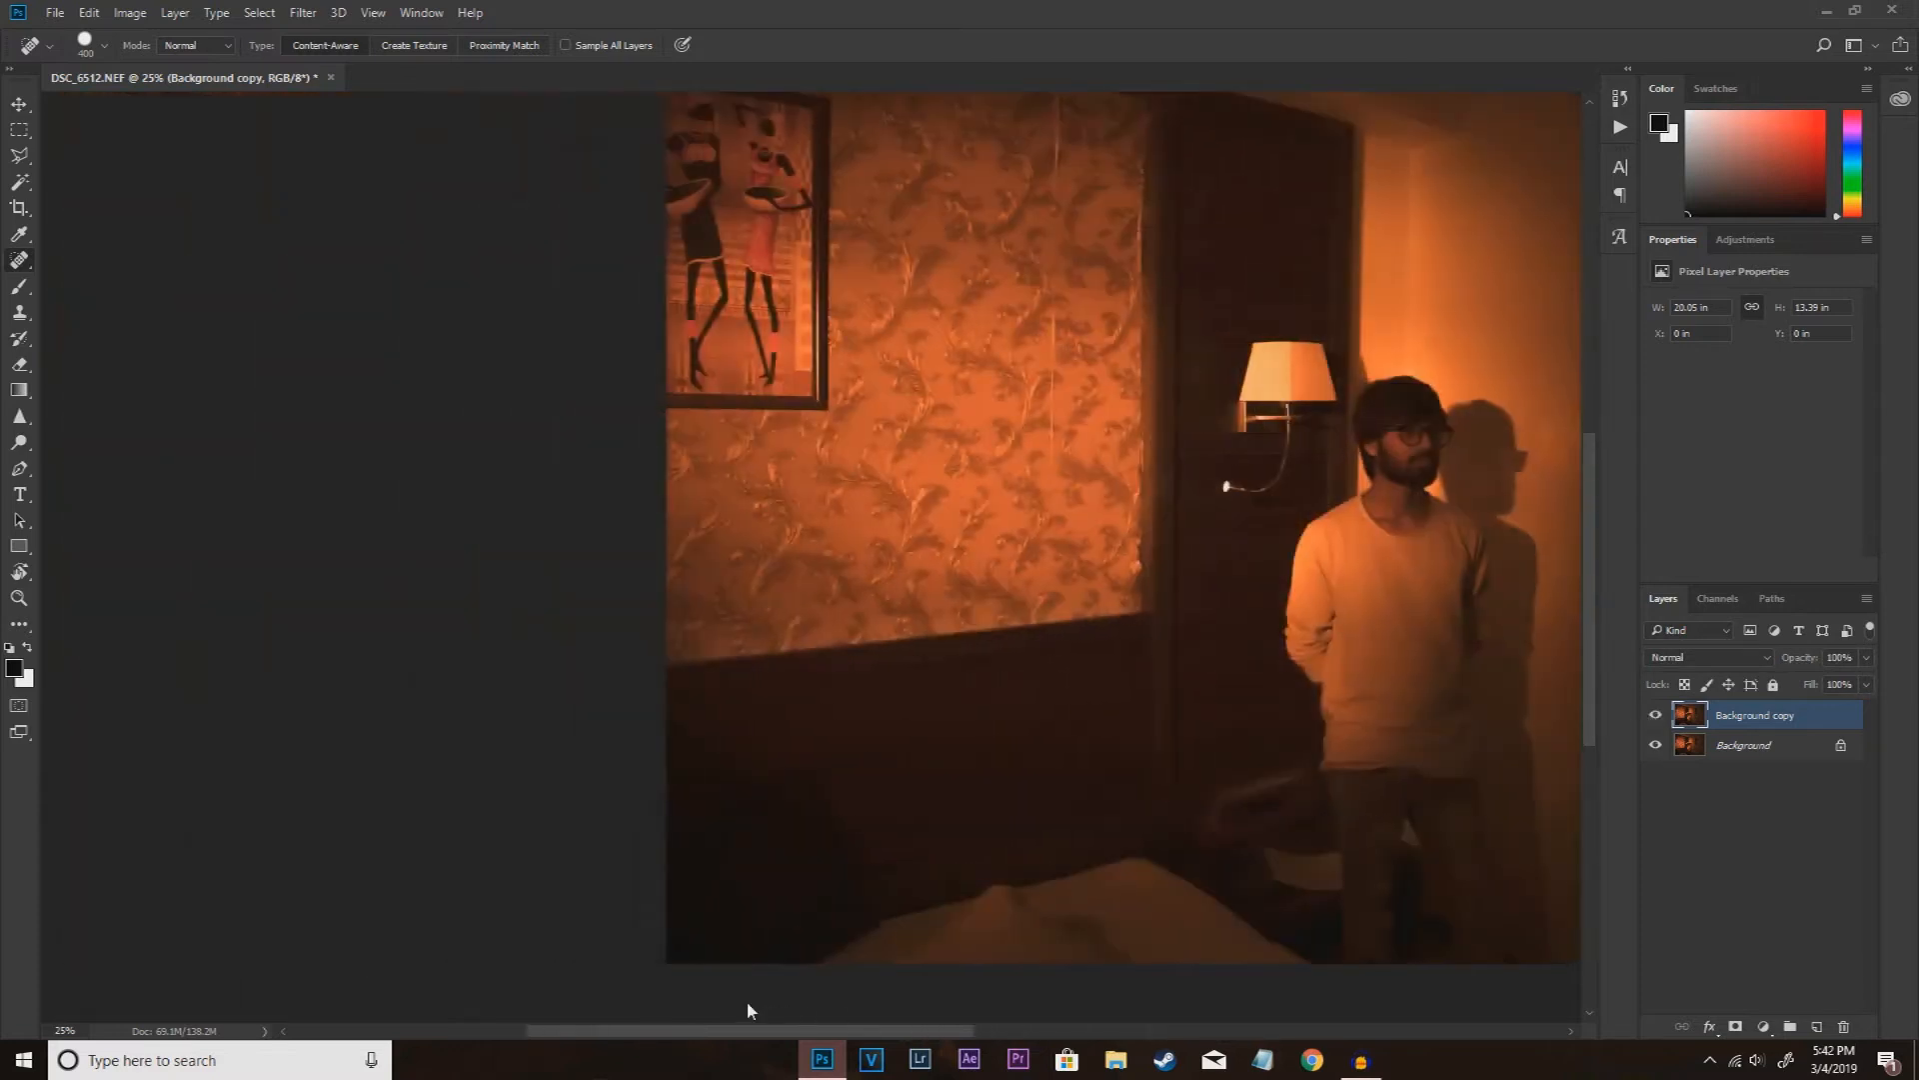
scroll(718, 598, up, 2)
drag(778, 588, 767, 290)
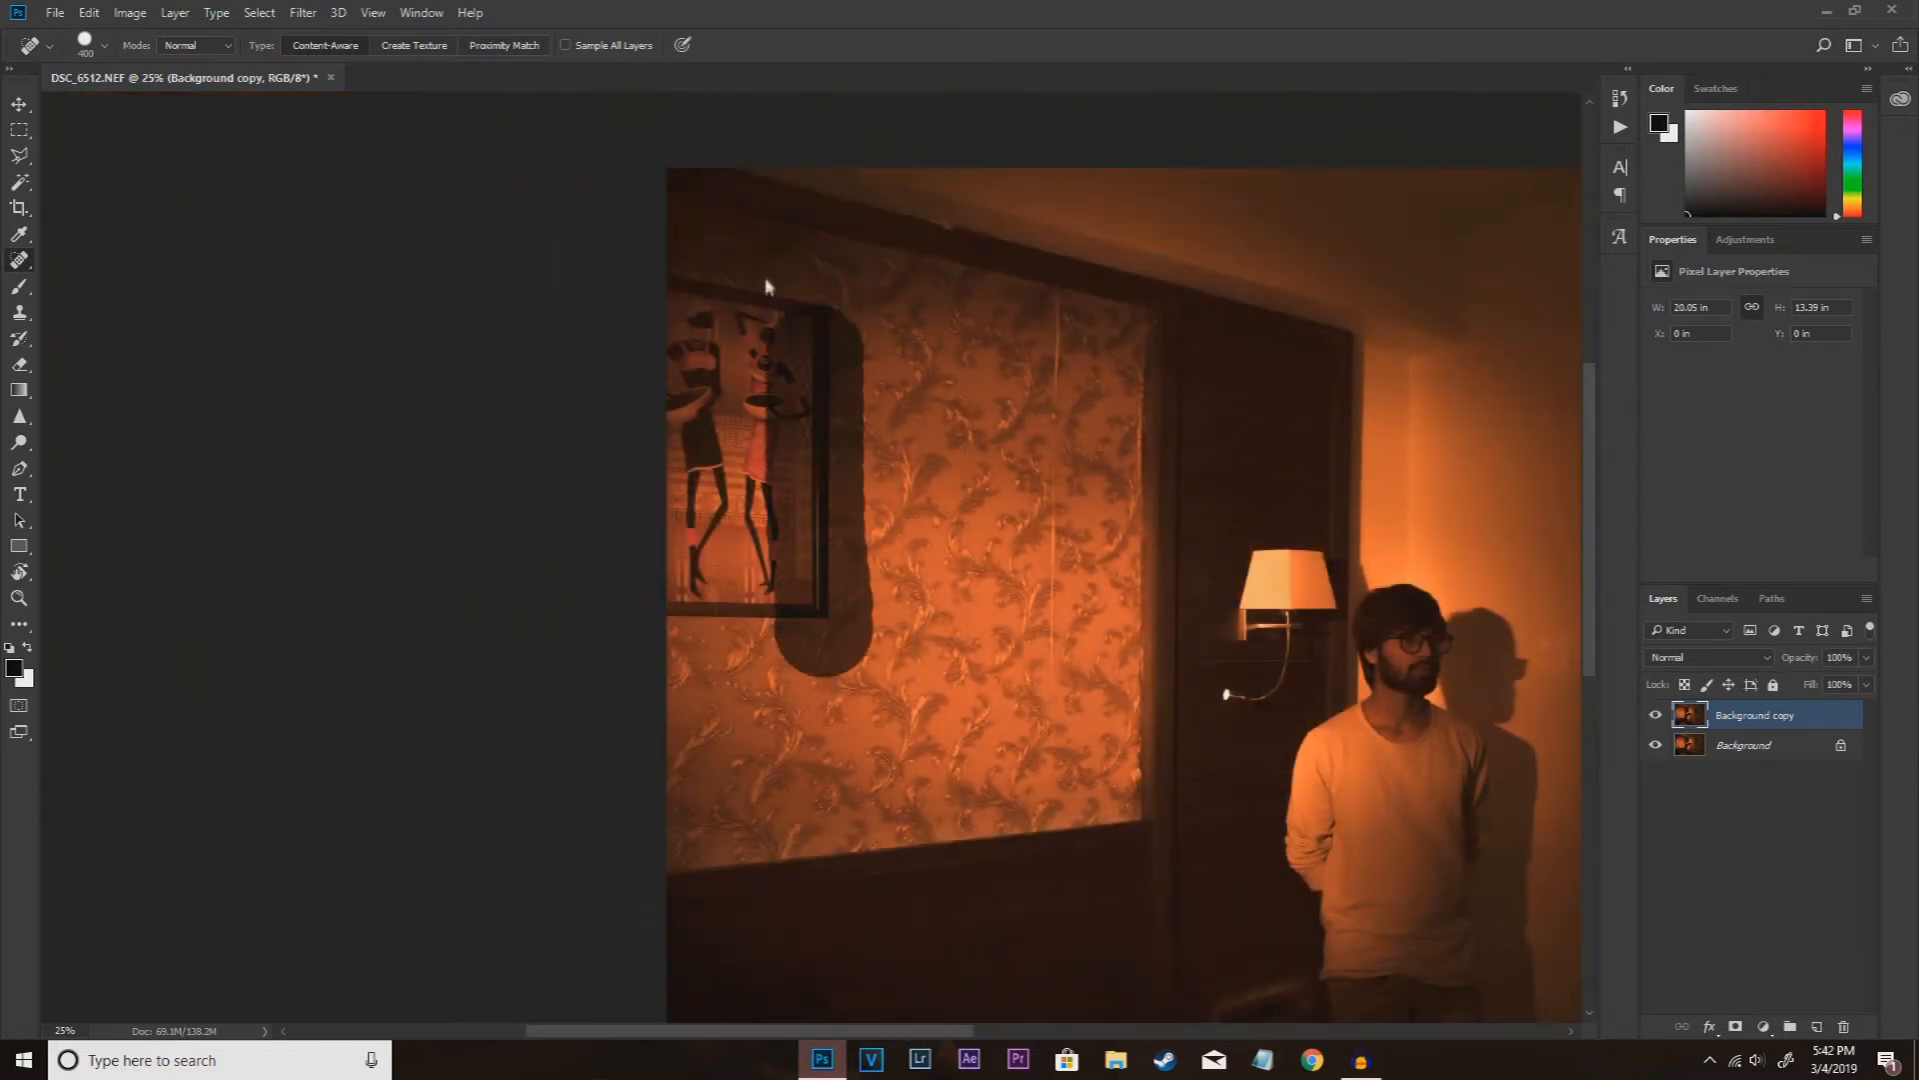
drag(724, 650, 738, 251)
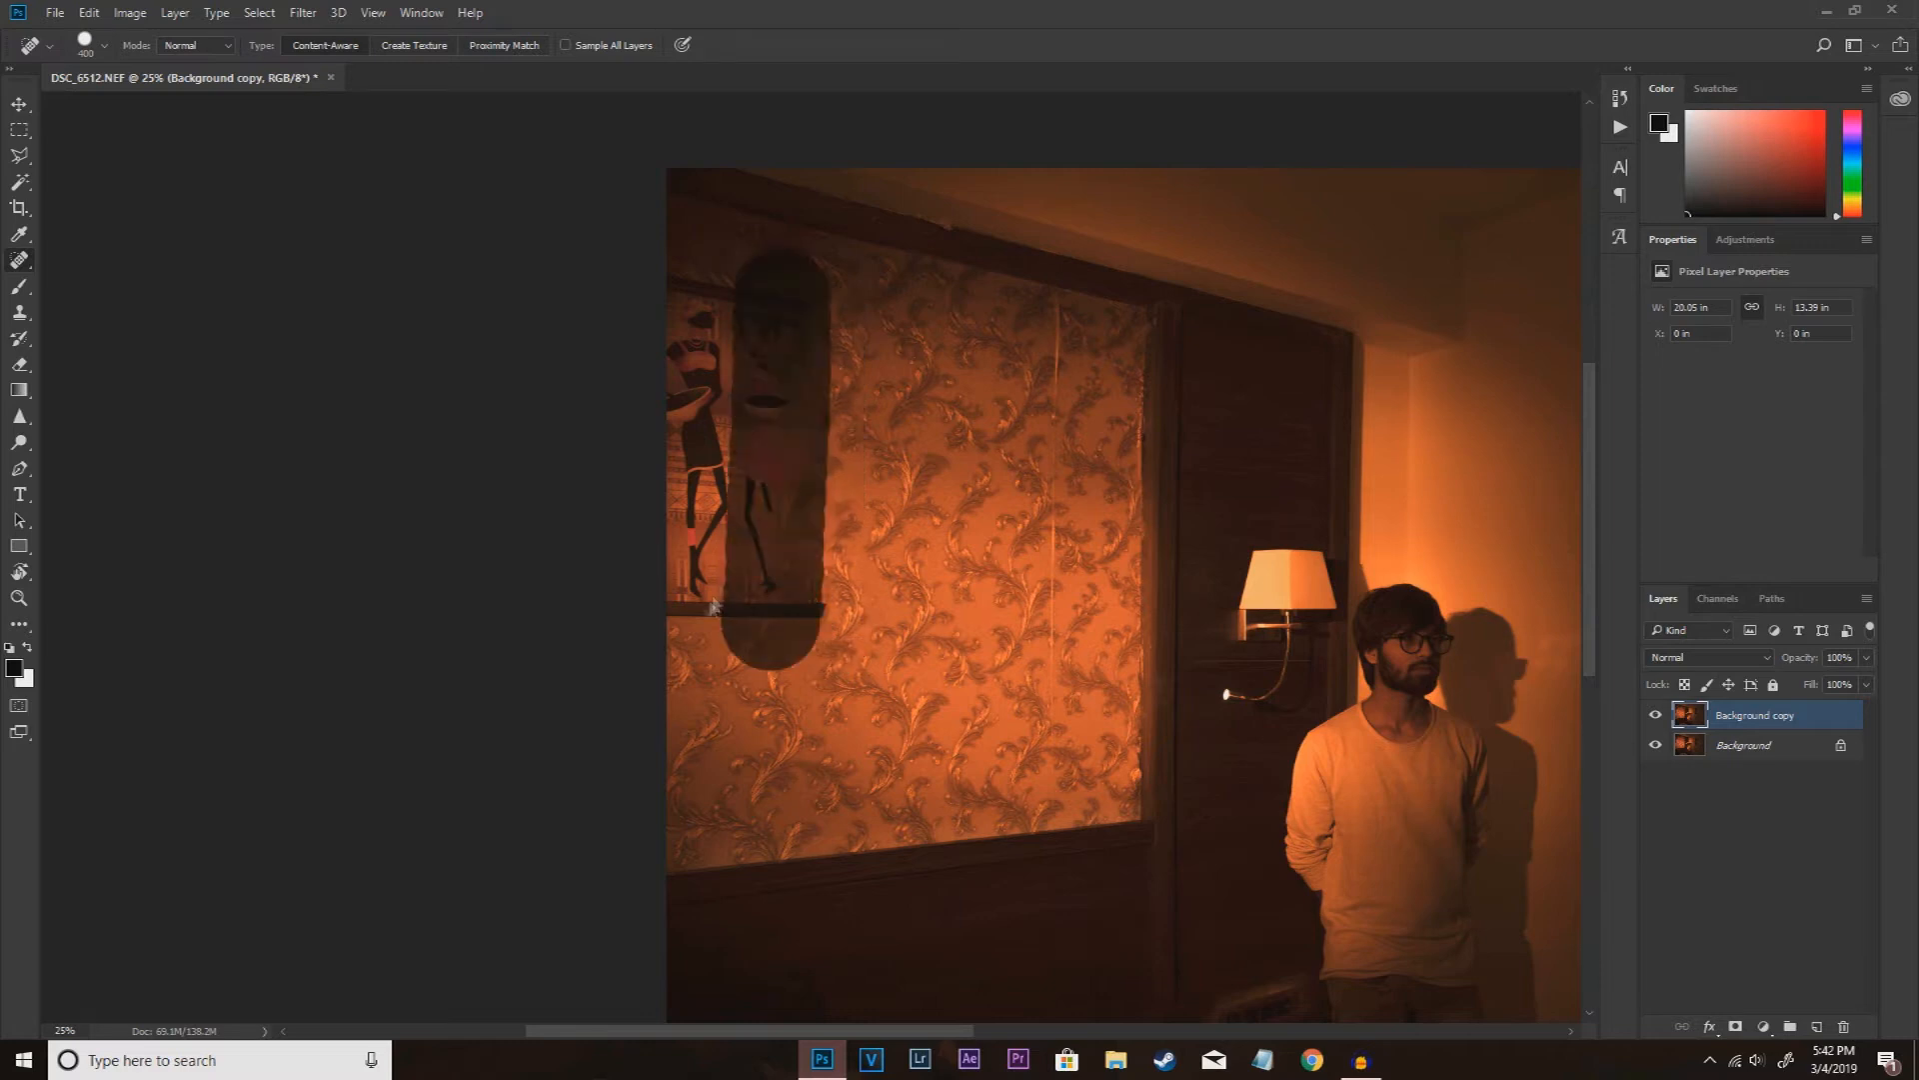
mouse_move(745, 635)
mouse_down()
mouse_move(715, 279)
mouse_move(717, 316)
mouse_up()
click(815, 609)
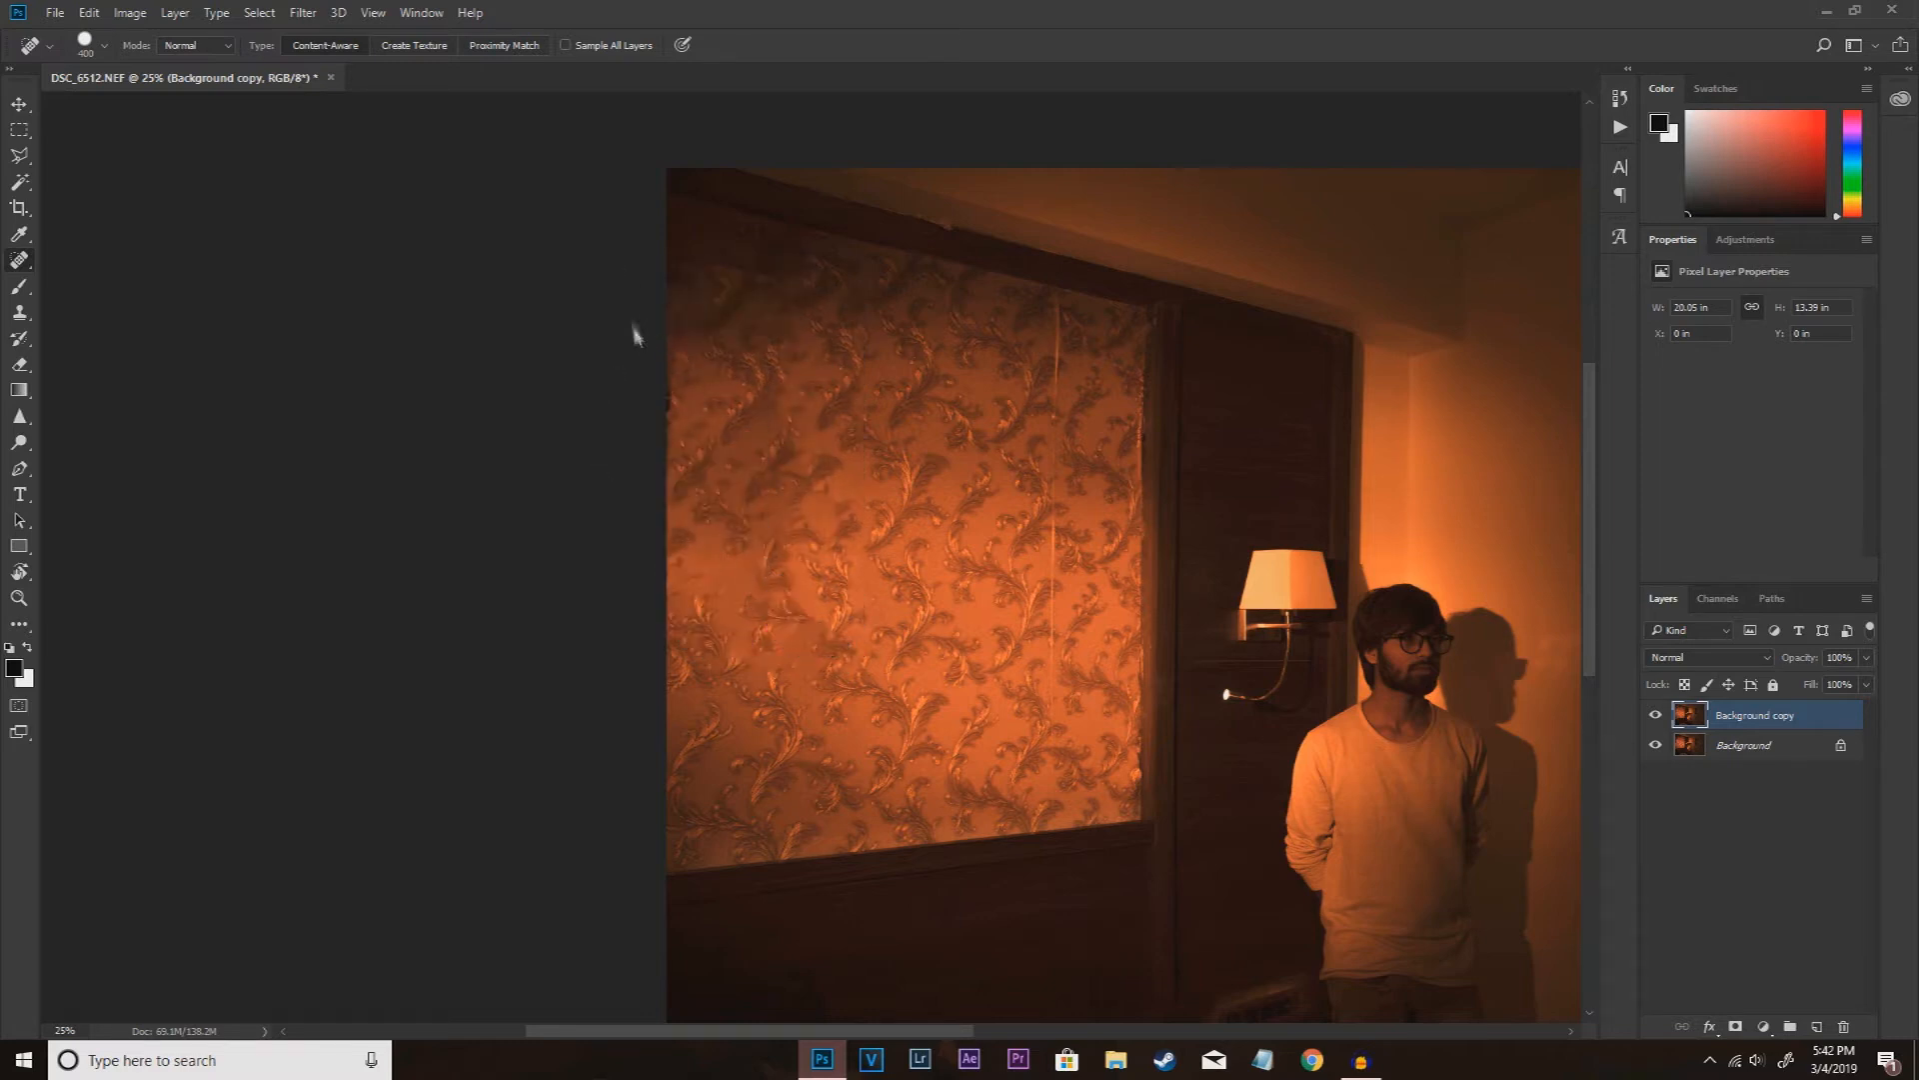
Step: Duplicate the original Background layer again and hide the retouched Background copy
scroll(919, 475, up, 2)
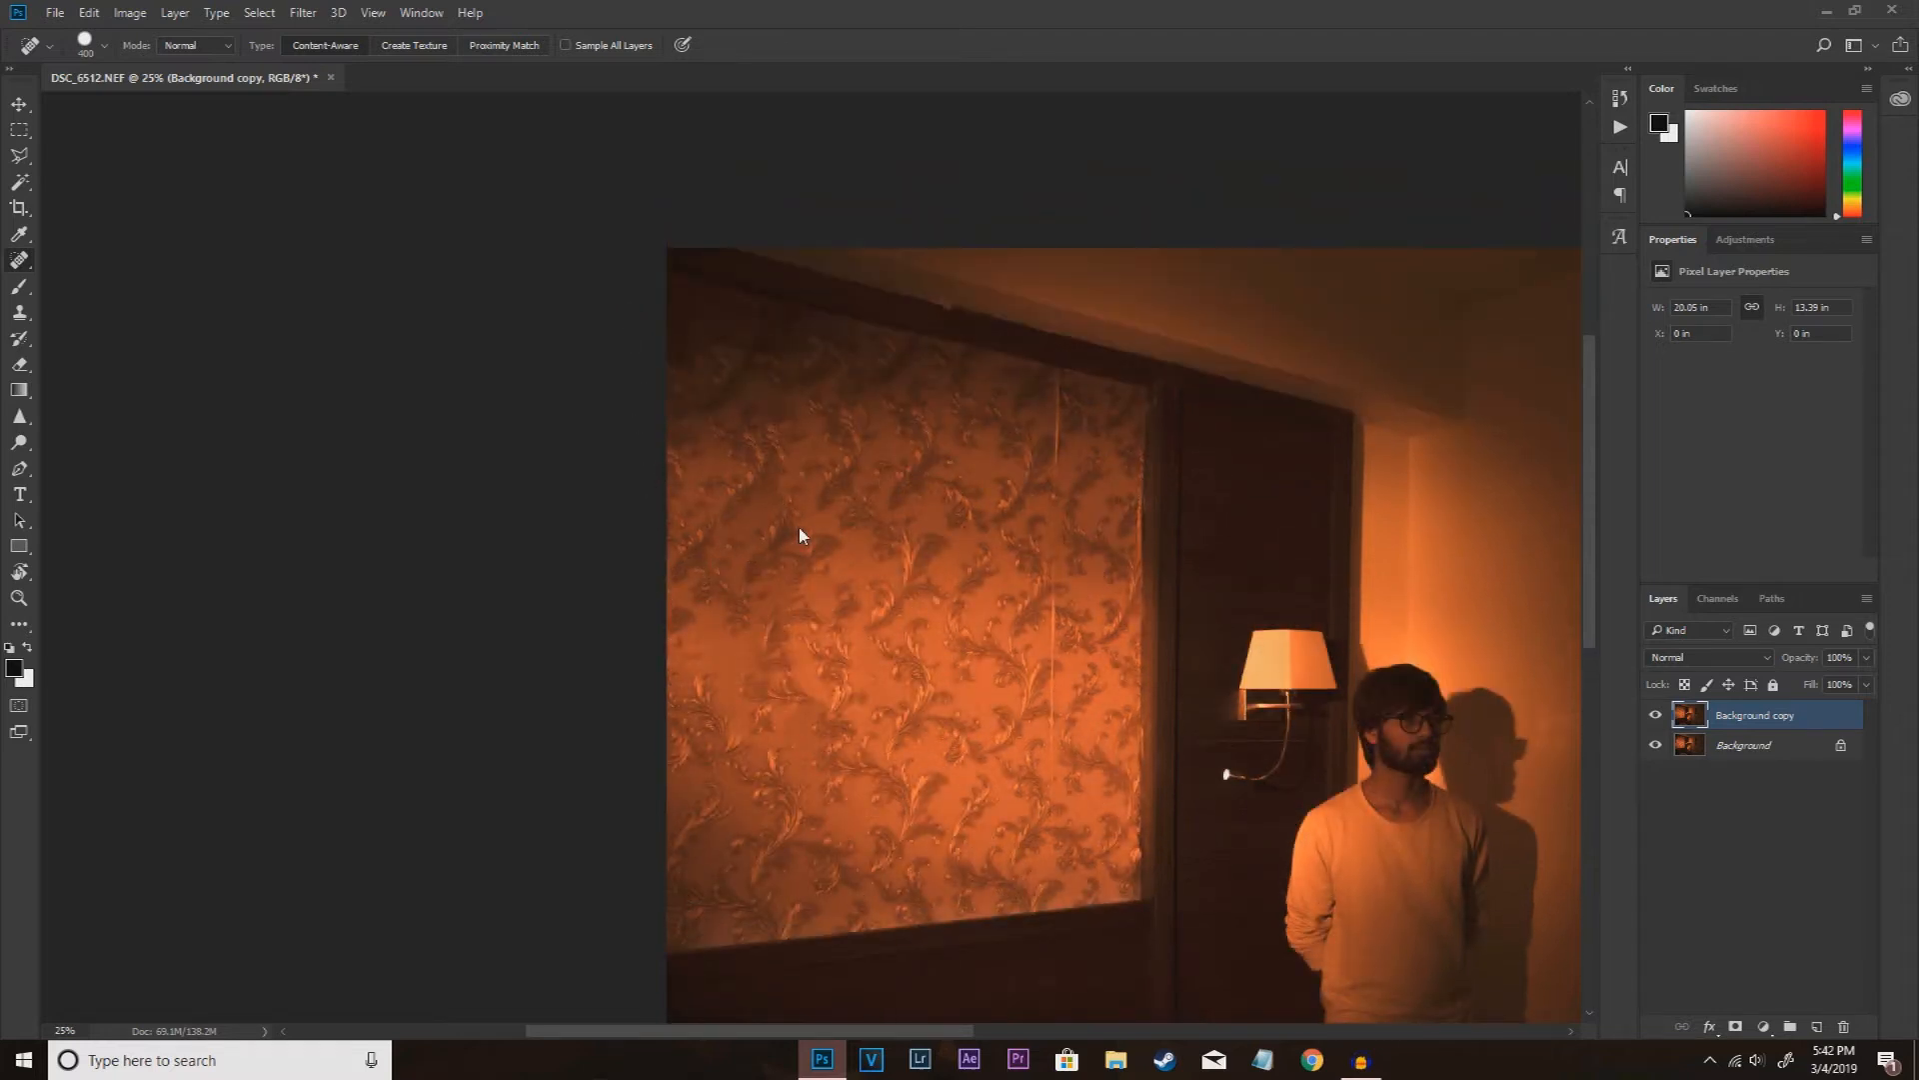
click(1746, 757)
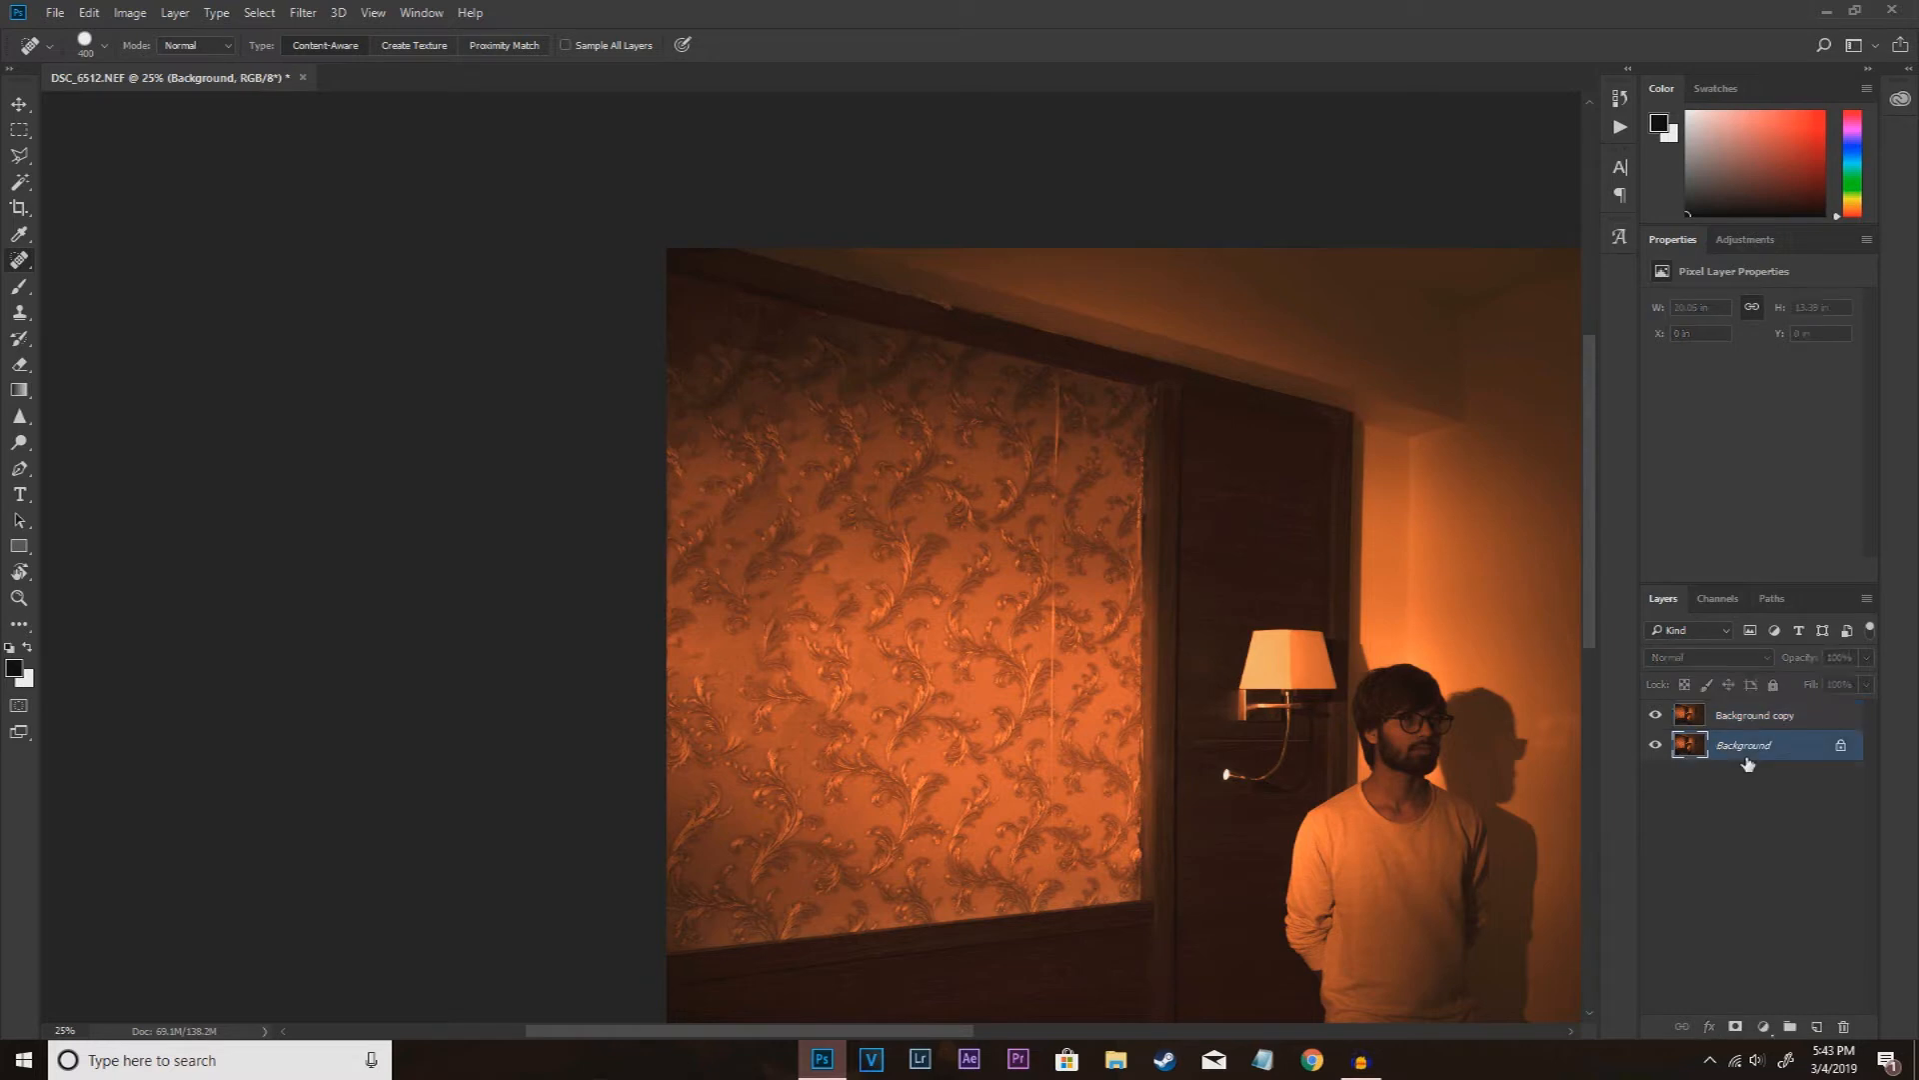
key(ctrl+j)
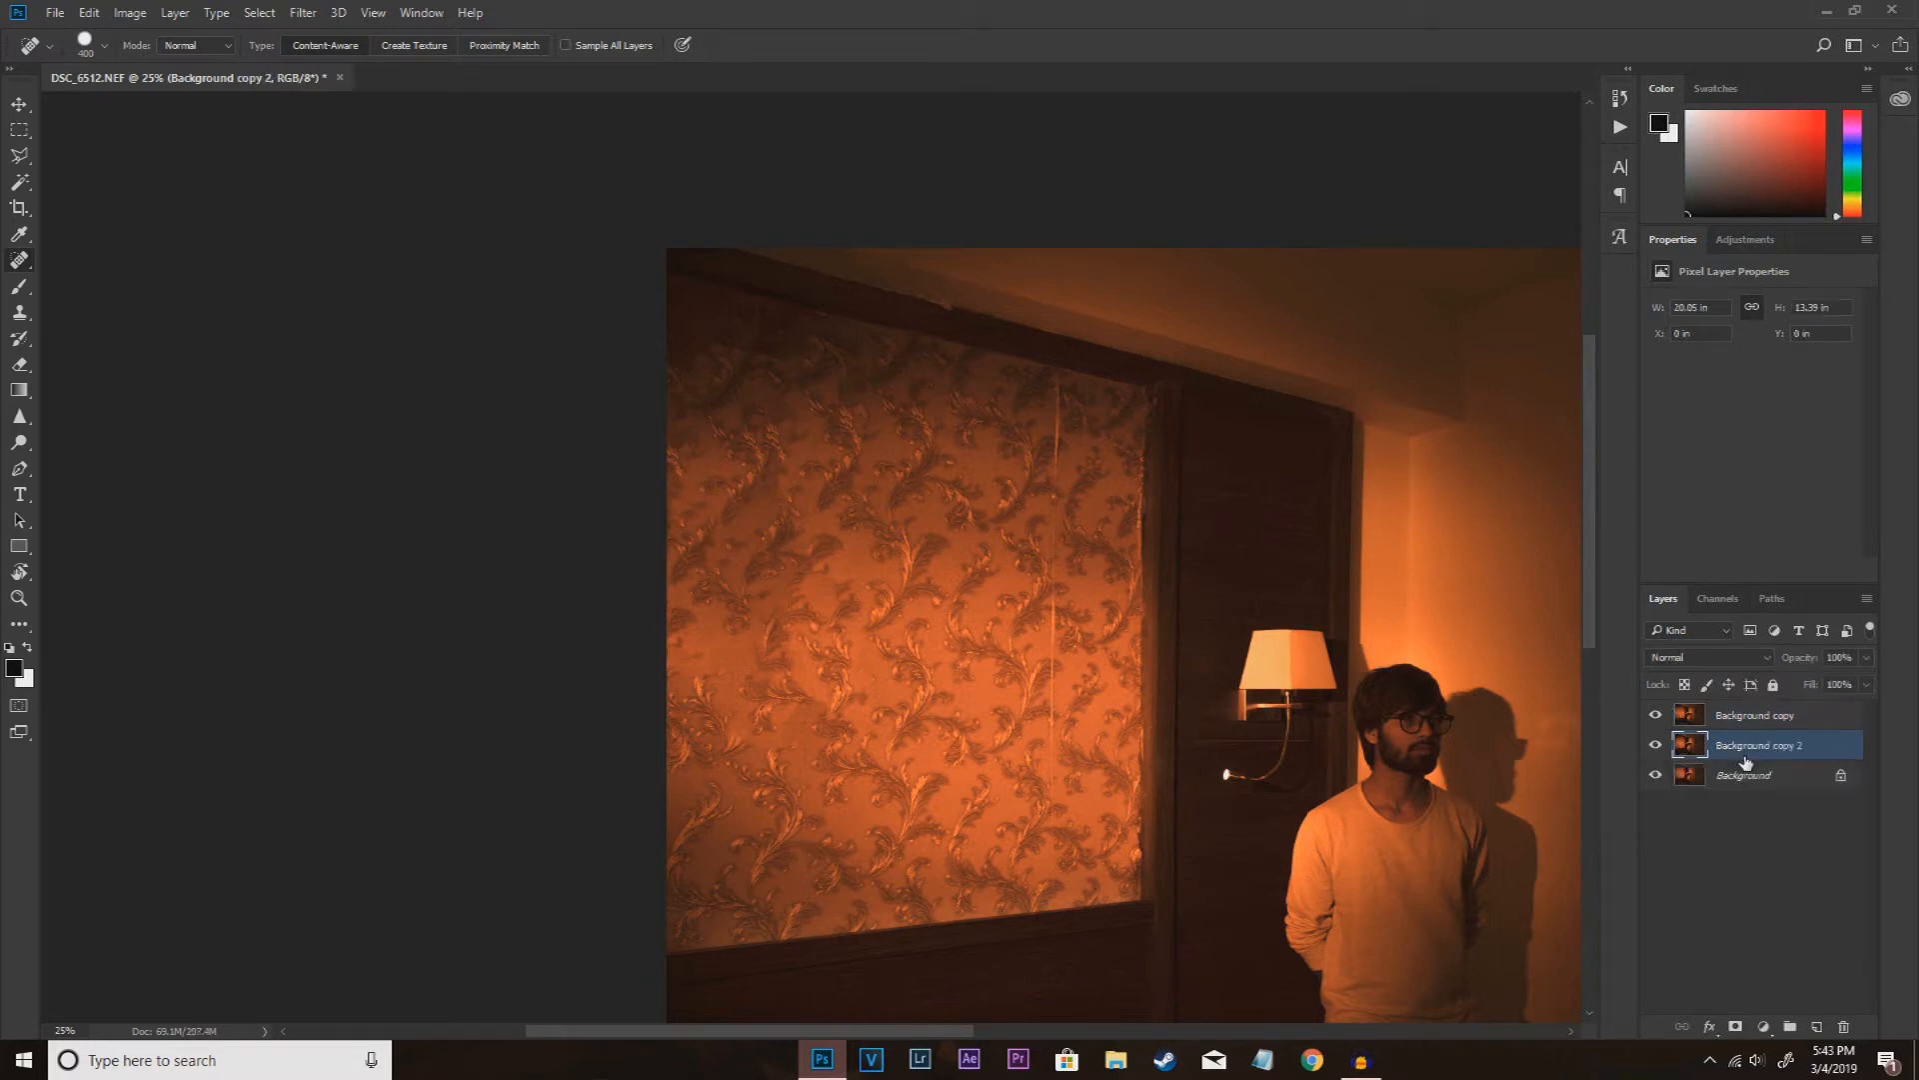
click(1654, 716)
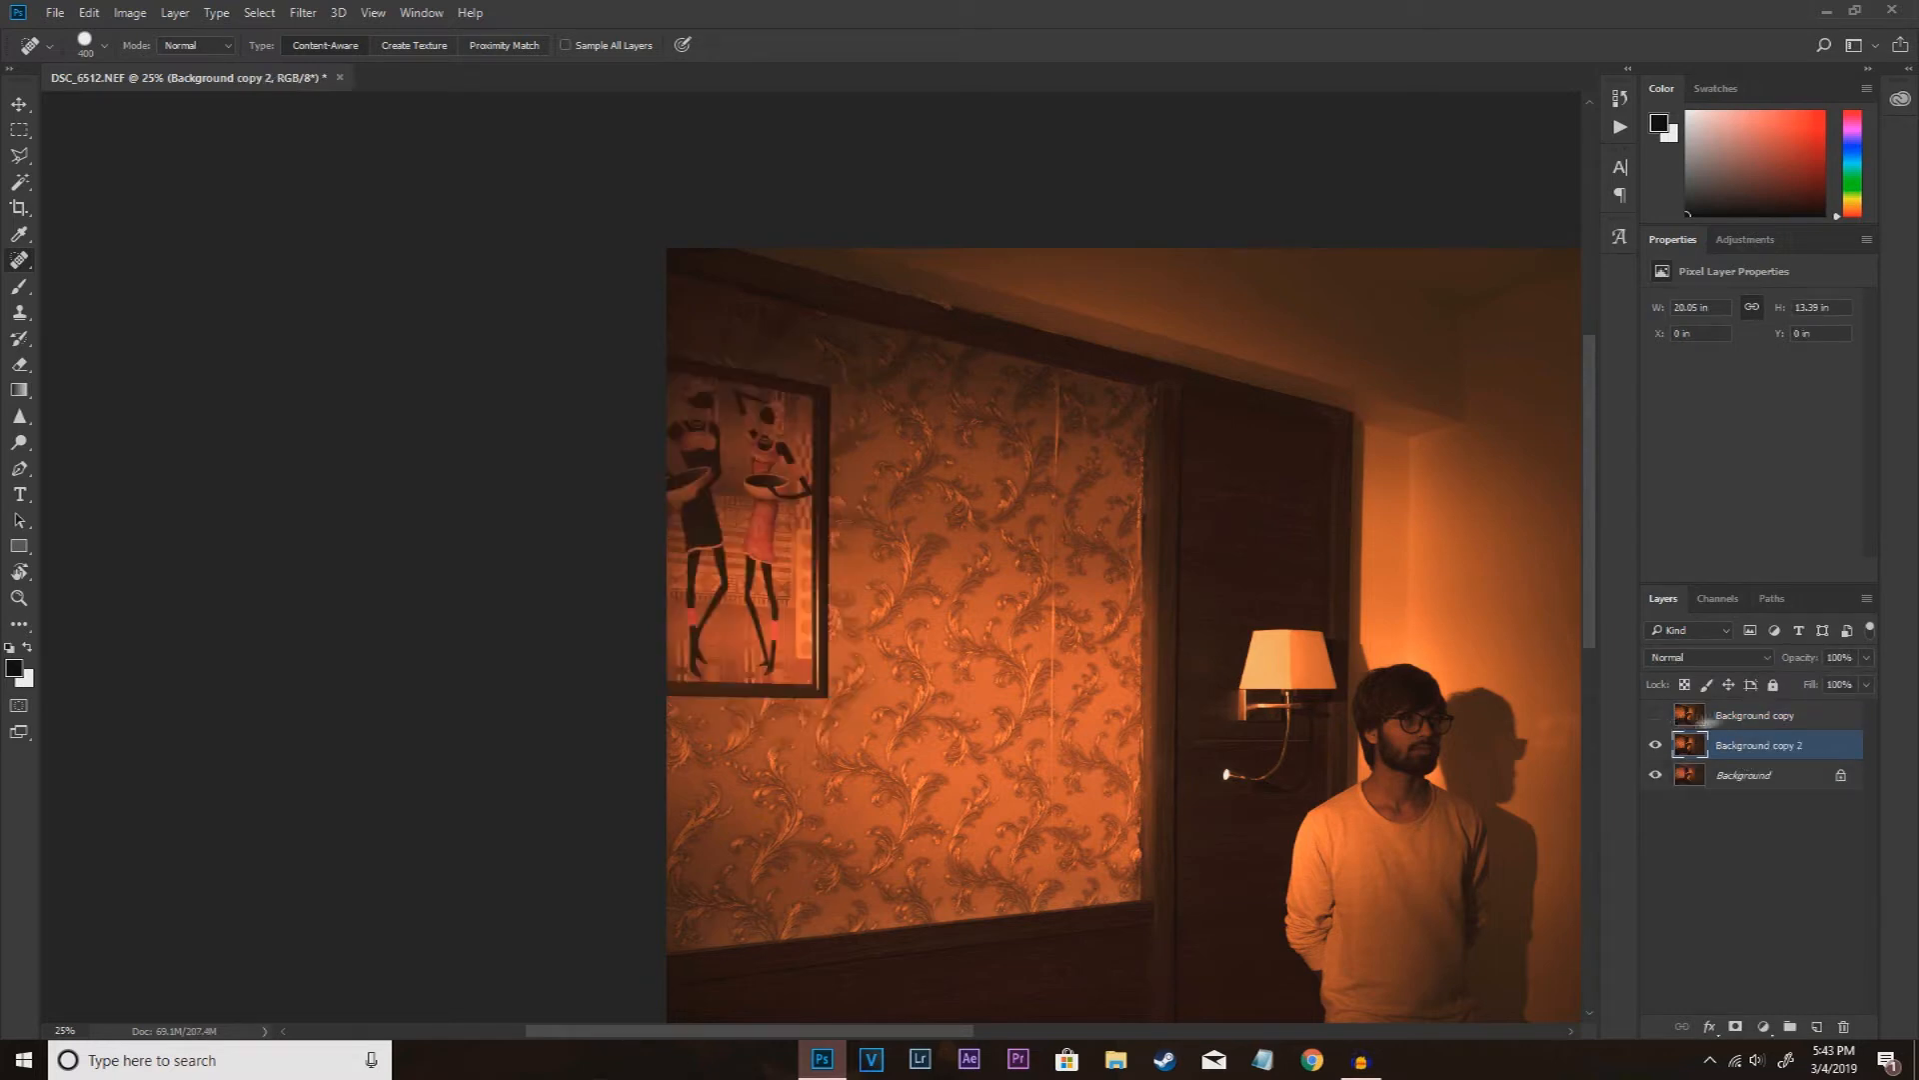
Step: Outline a four-sided wallpaper patch beside the framed picture with the Polygonal Lasso, copy it to a new layer and move that to the top
right_click(19, 156)
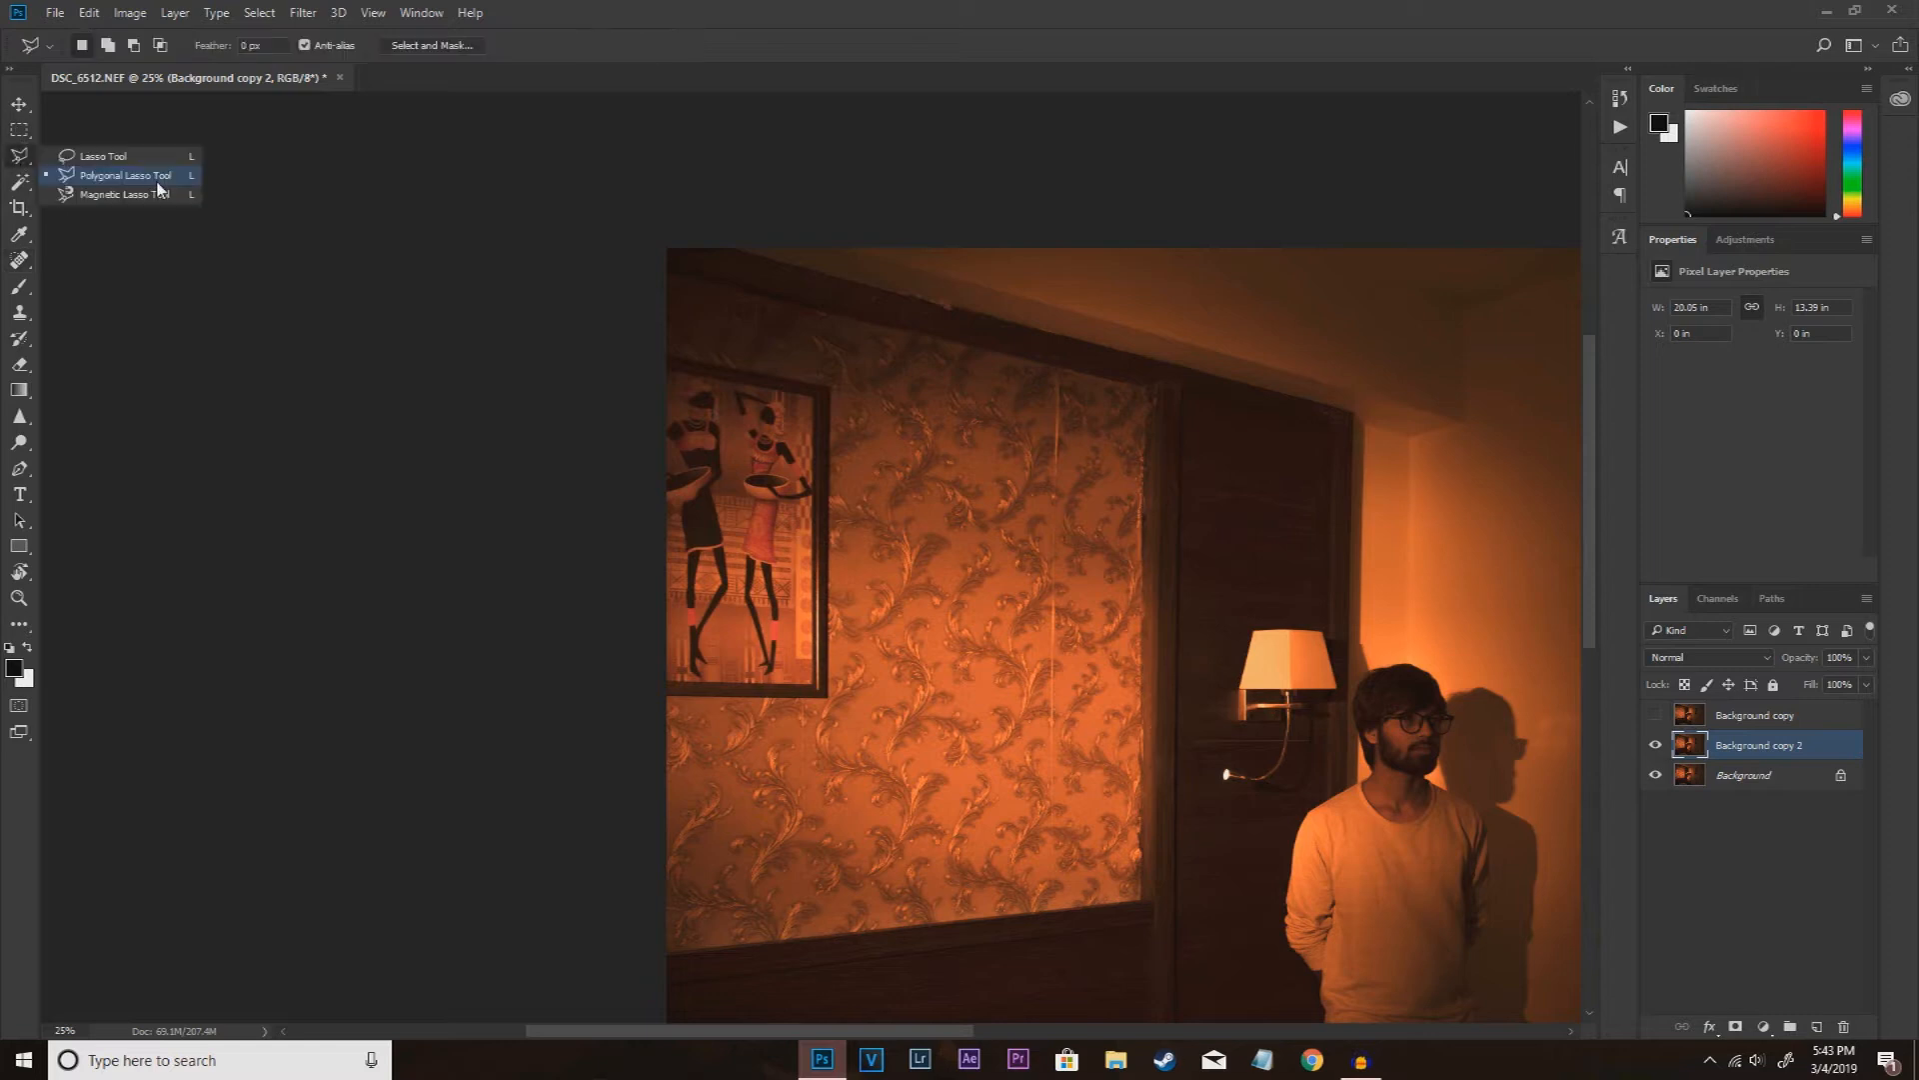
click(119, 181)
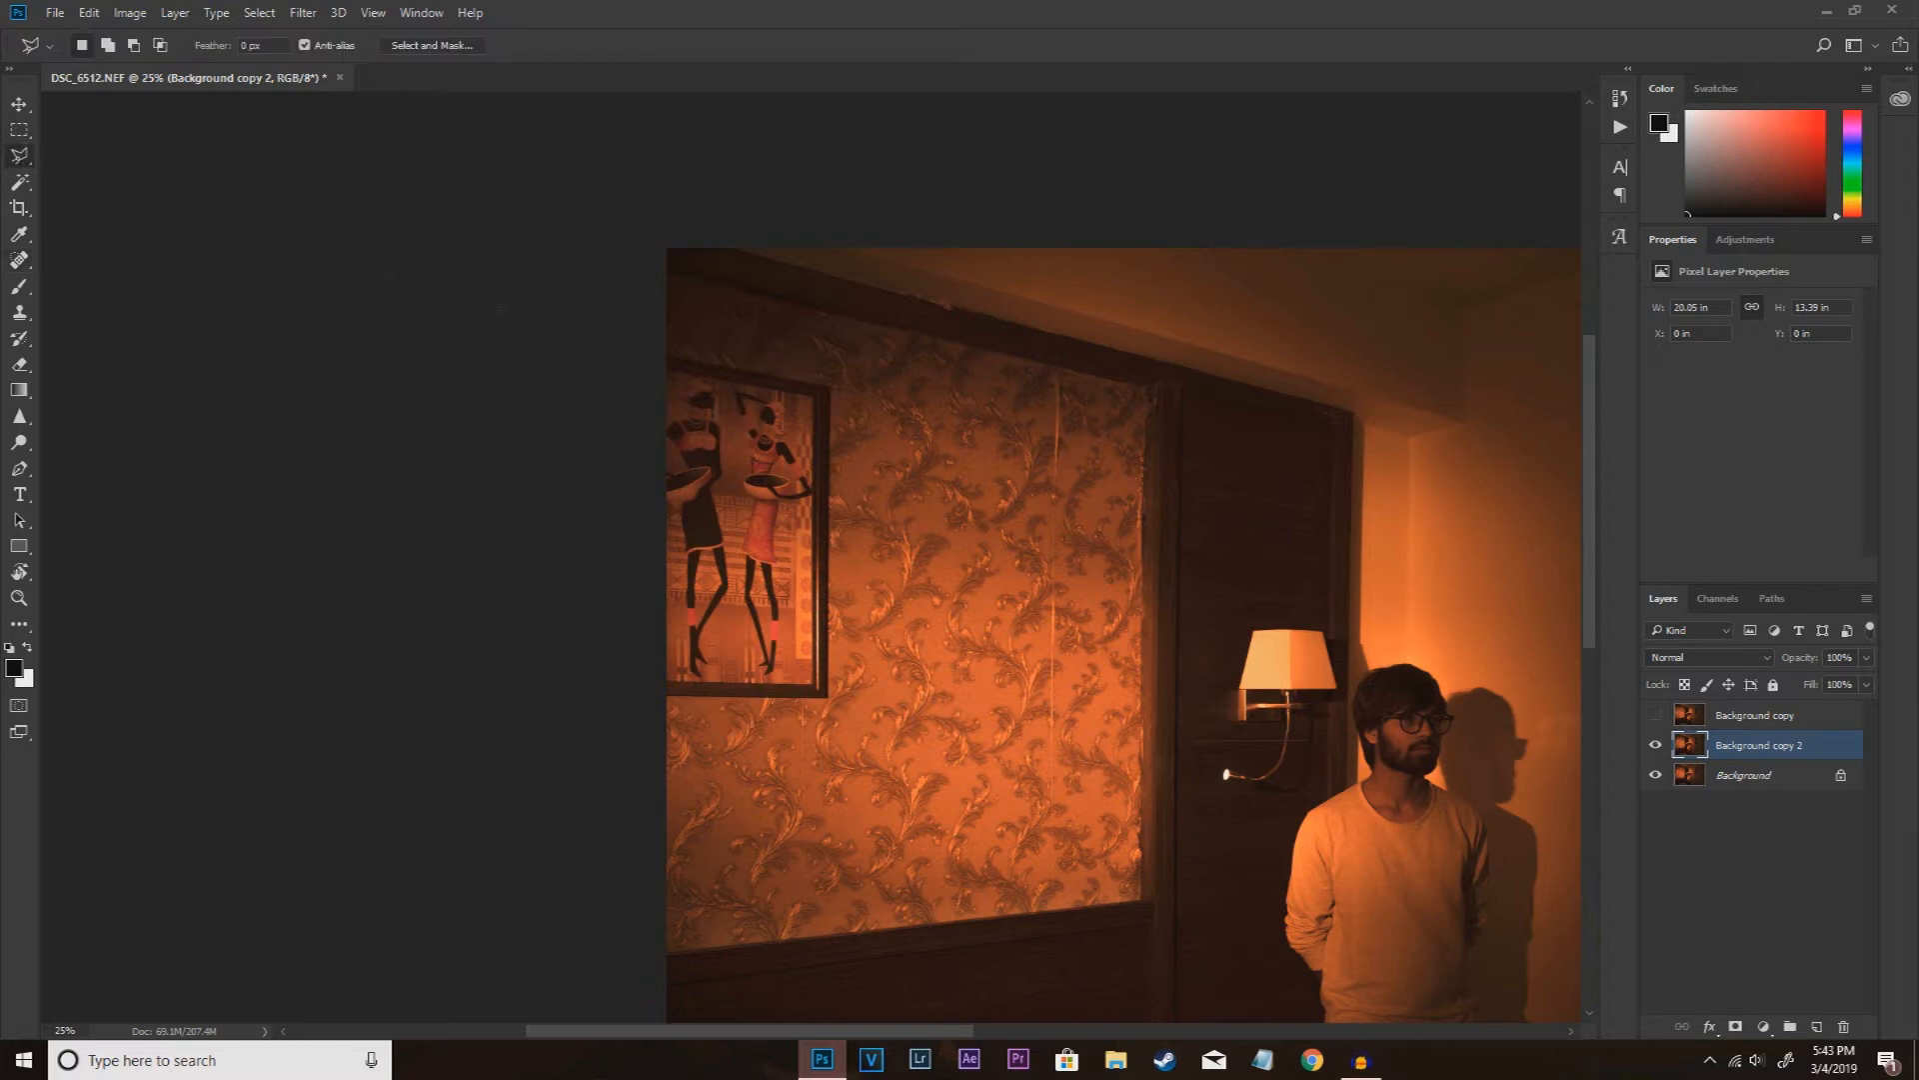
click(885, 394)
click(882, 705)
click(1049, 718)
click(1054, 418)
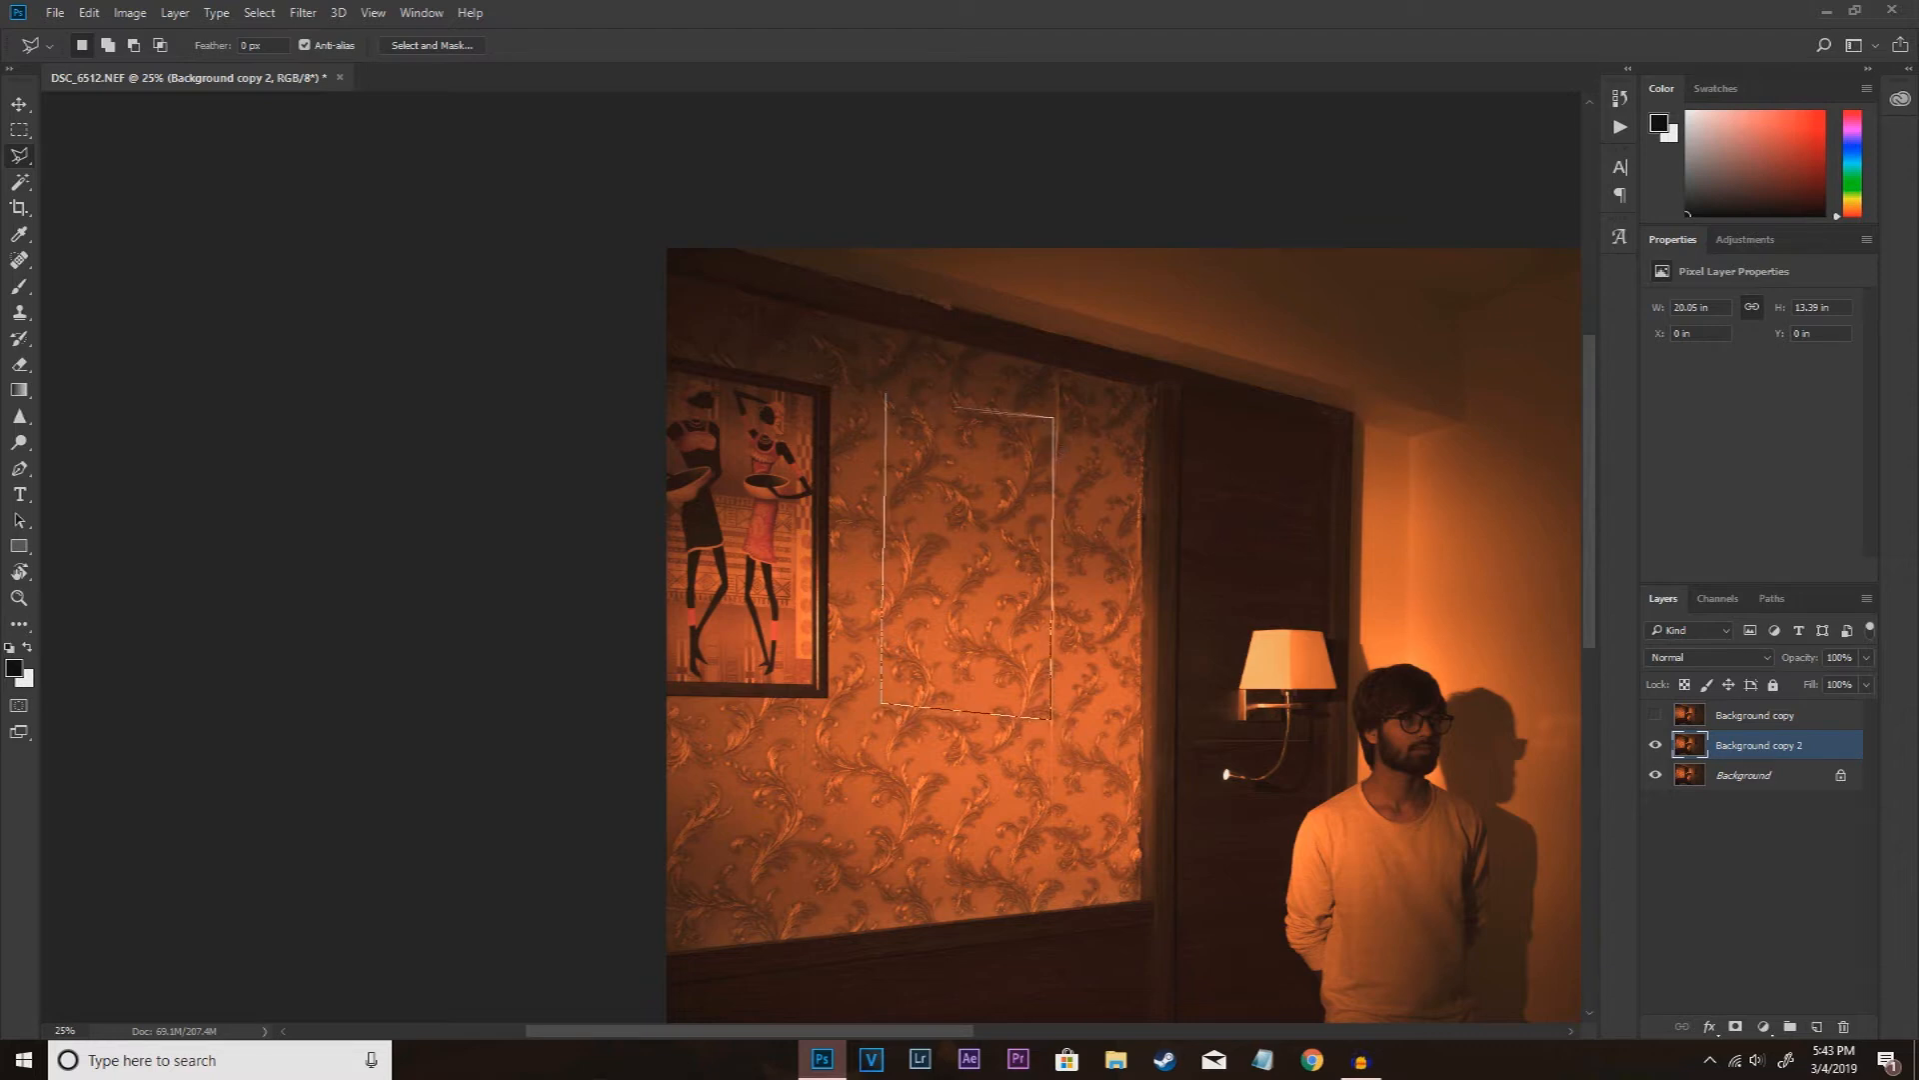
click(895, 400)
key(ctrl+j)
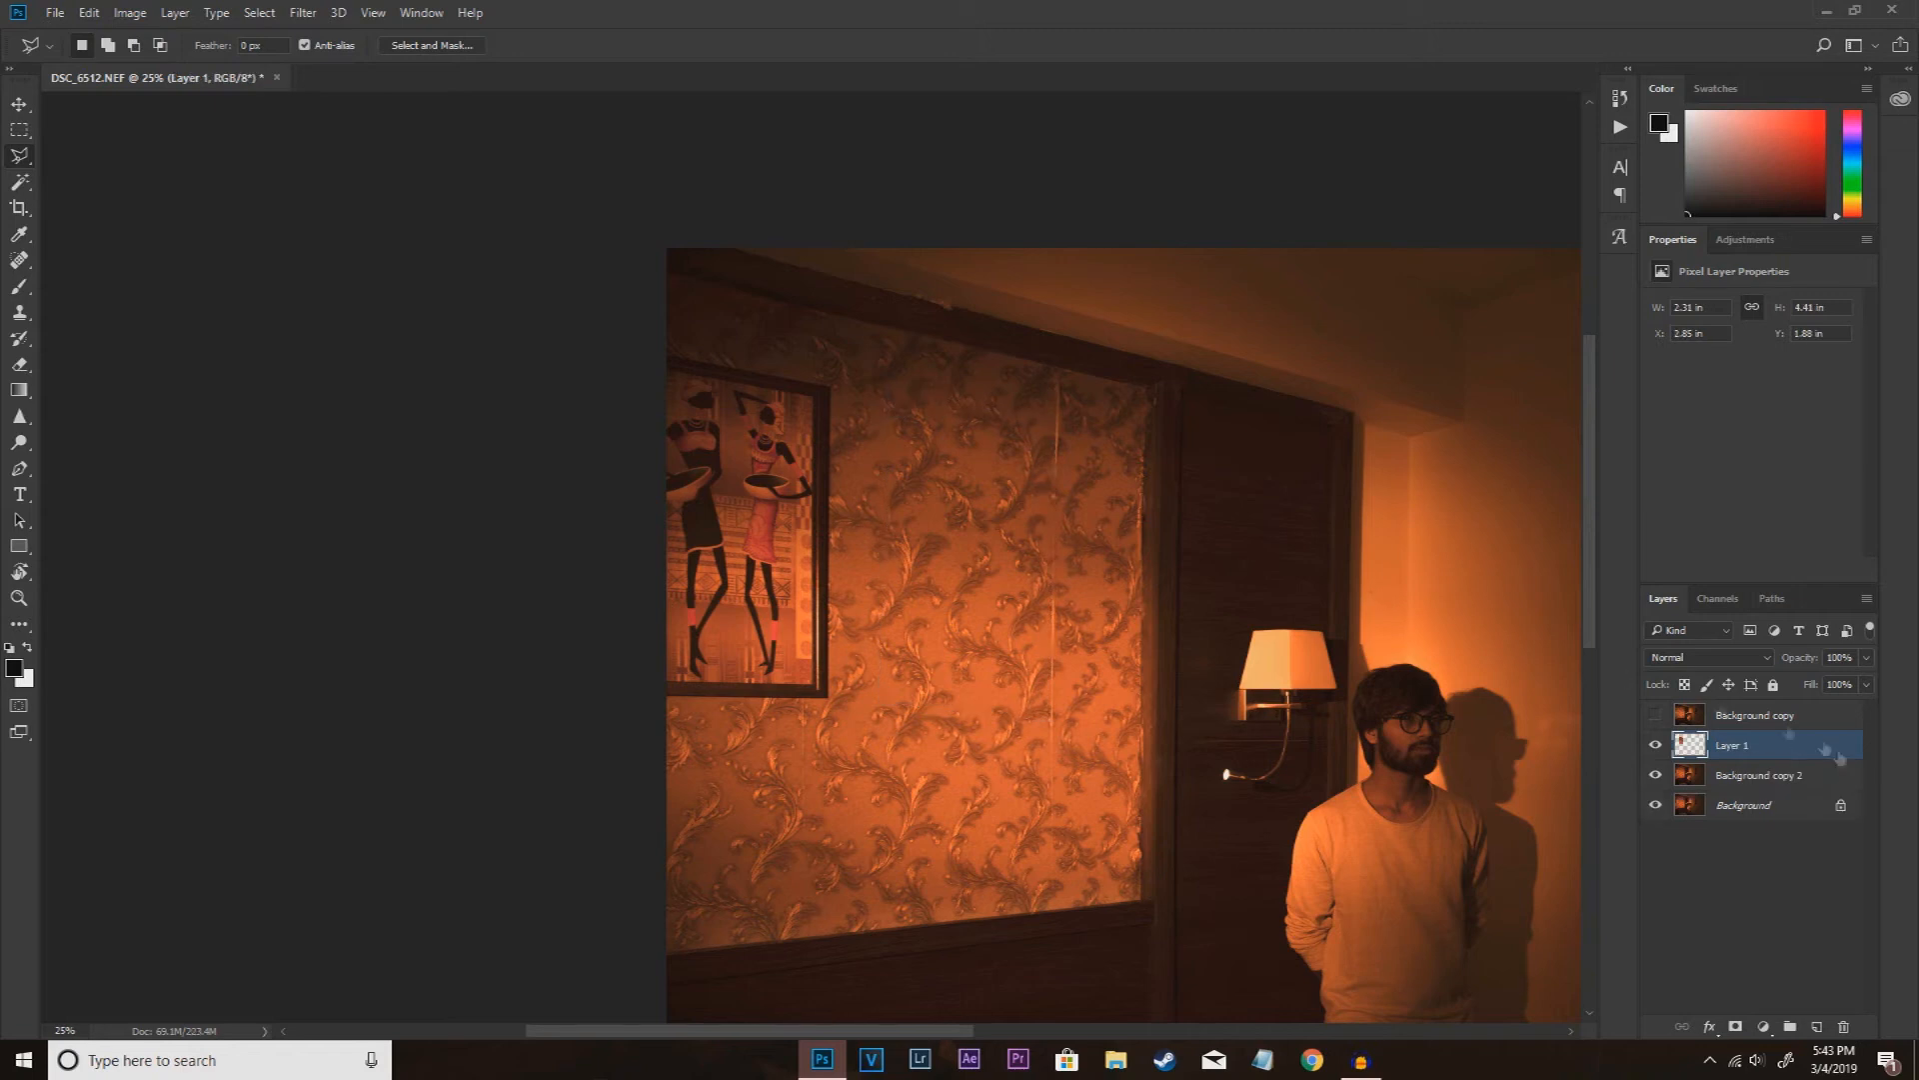
drag(1779, 758, 1779, 706)
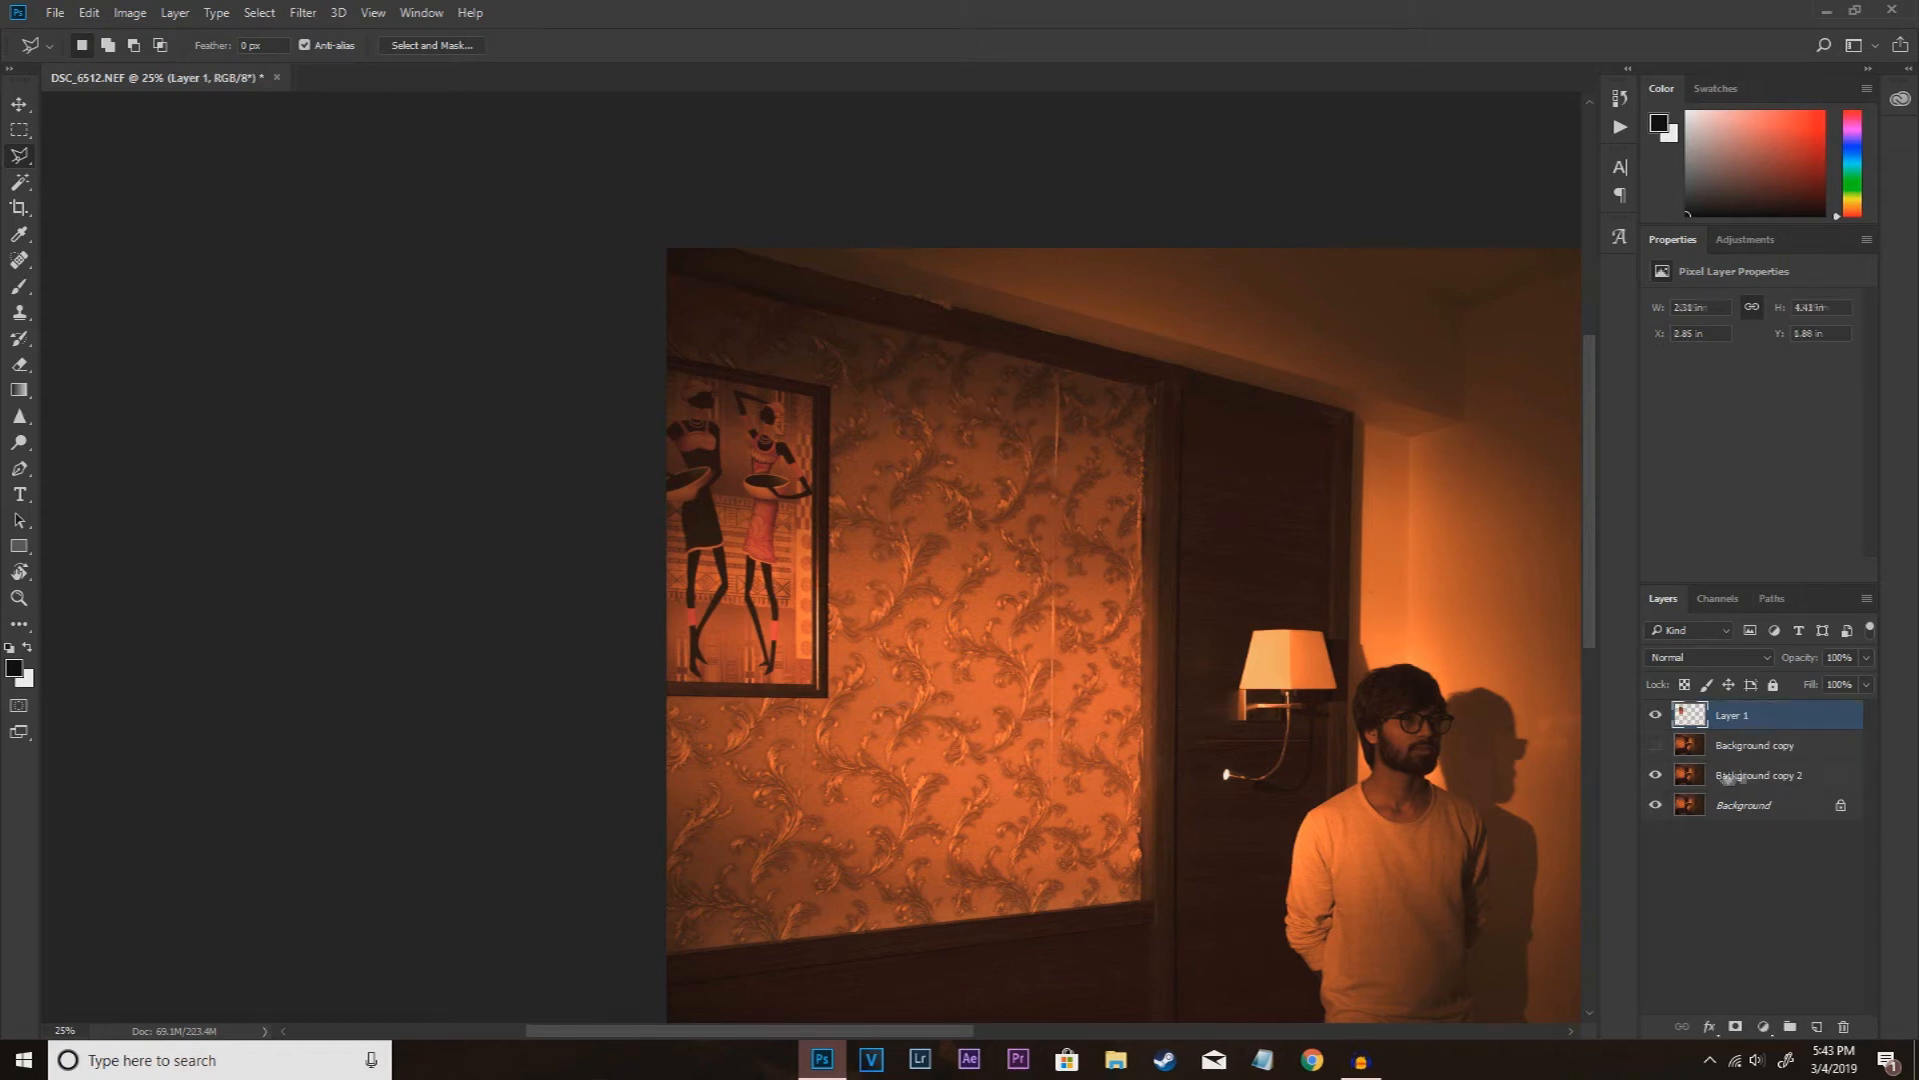
Step: Delete the Background copy 2 layer and show the retouched Background copy again
click(1760, 775)
drag(1800, 884, 1843, 1027)
click(1656, 745)
click(1700, 718)
Step: Move the wallpaper patch over the area where the framed picture was and enlarge it with Free Transform
key(ctrl+t)
drag(973, 553, 754, 512)
drag(838, 675, 877, 662)
click(885, 46)
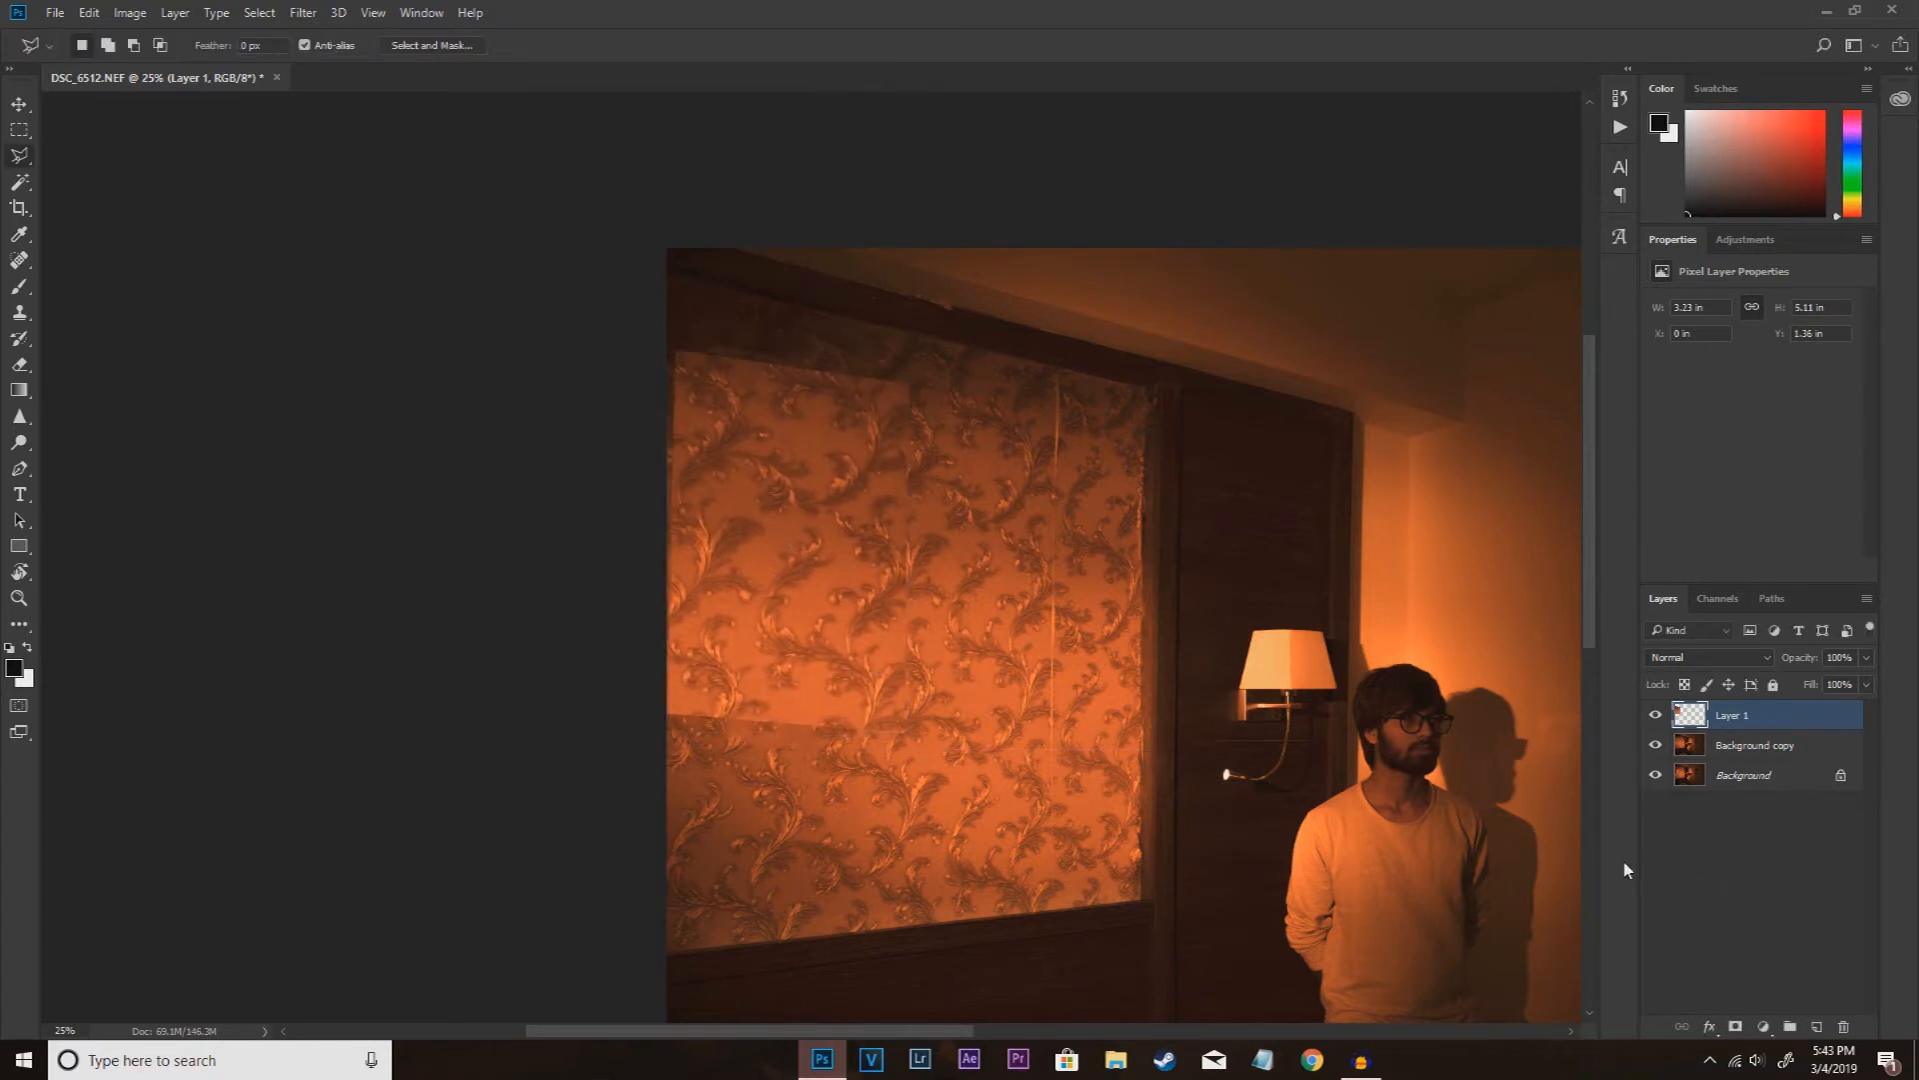
Step: Add a layer mask to the wallpaper patch and blend its edges using a 500 px soft round brush with black
click(1736, 1027)
click(19, 286)
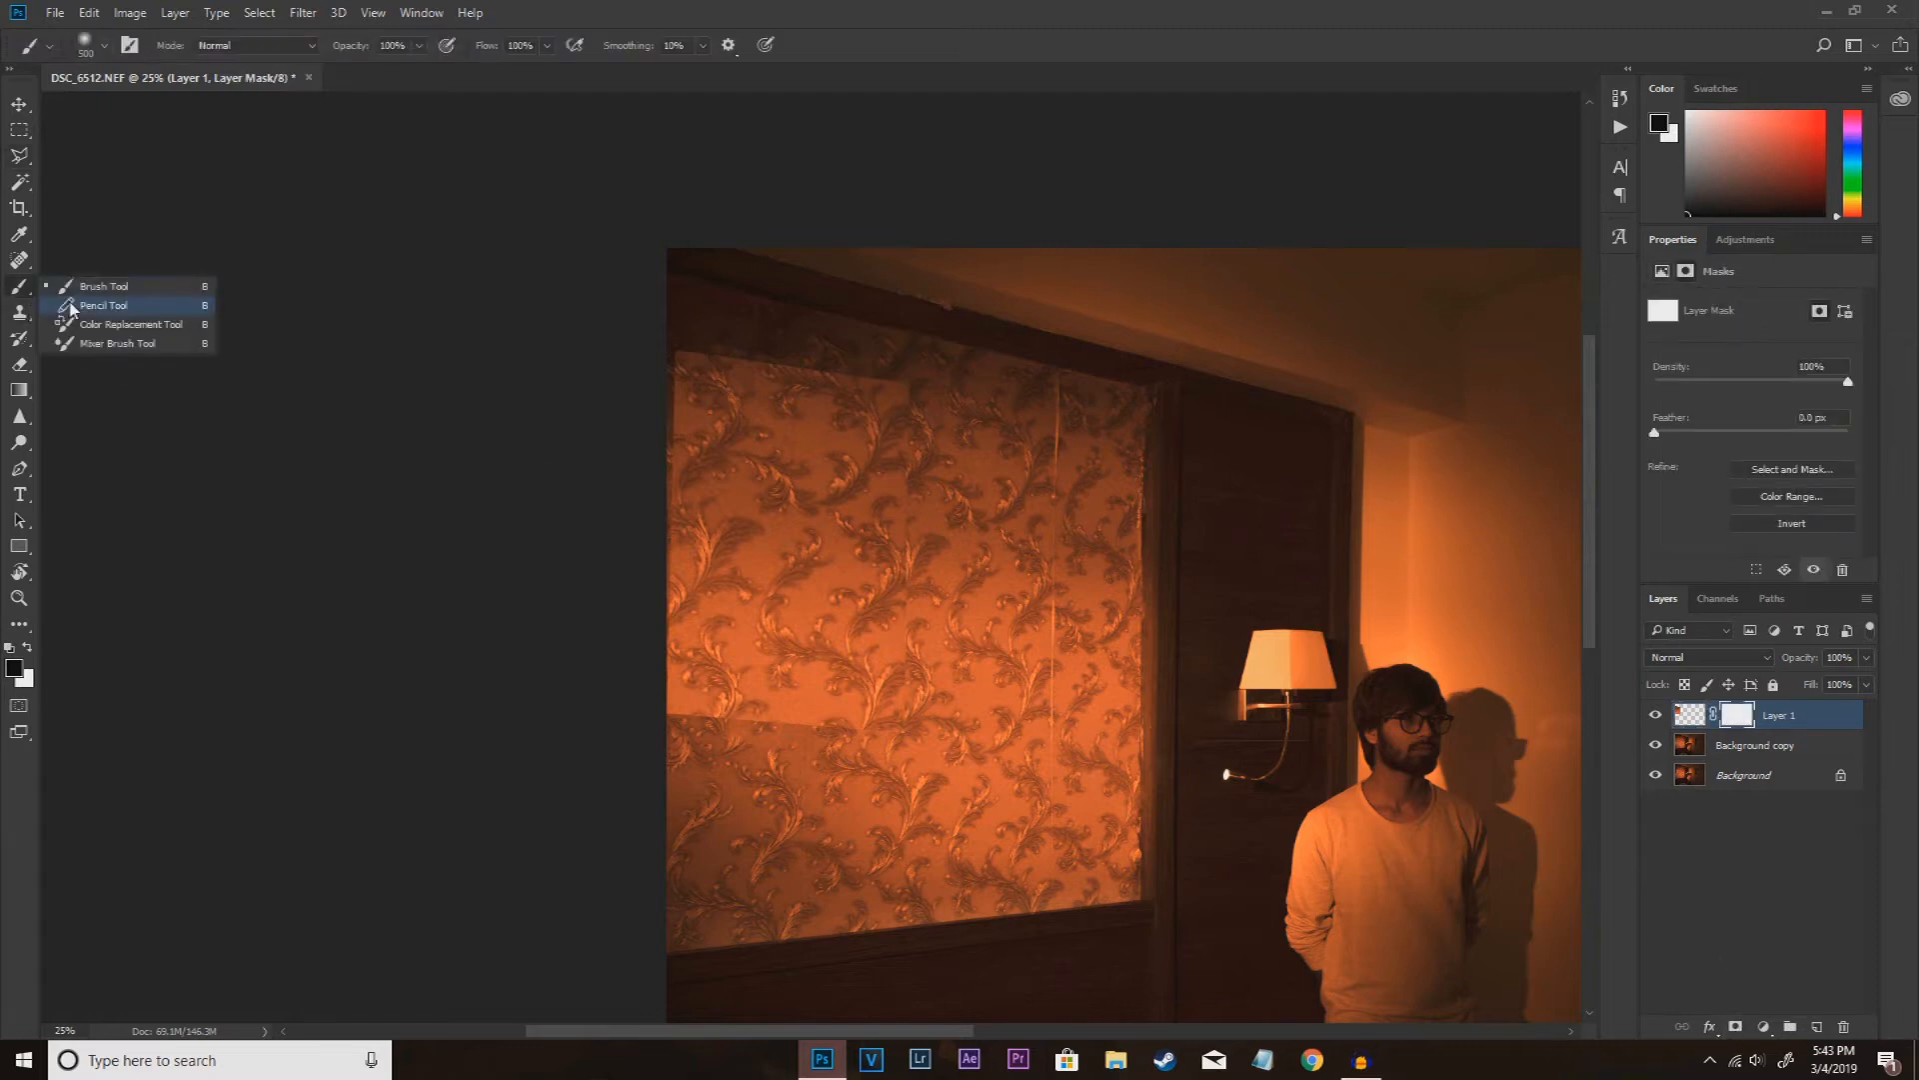
click(77, 292)
right_click(655, 193)
right_click(901, 446)
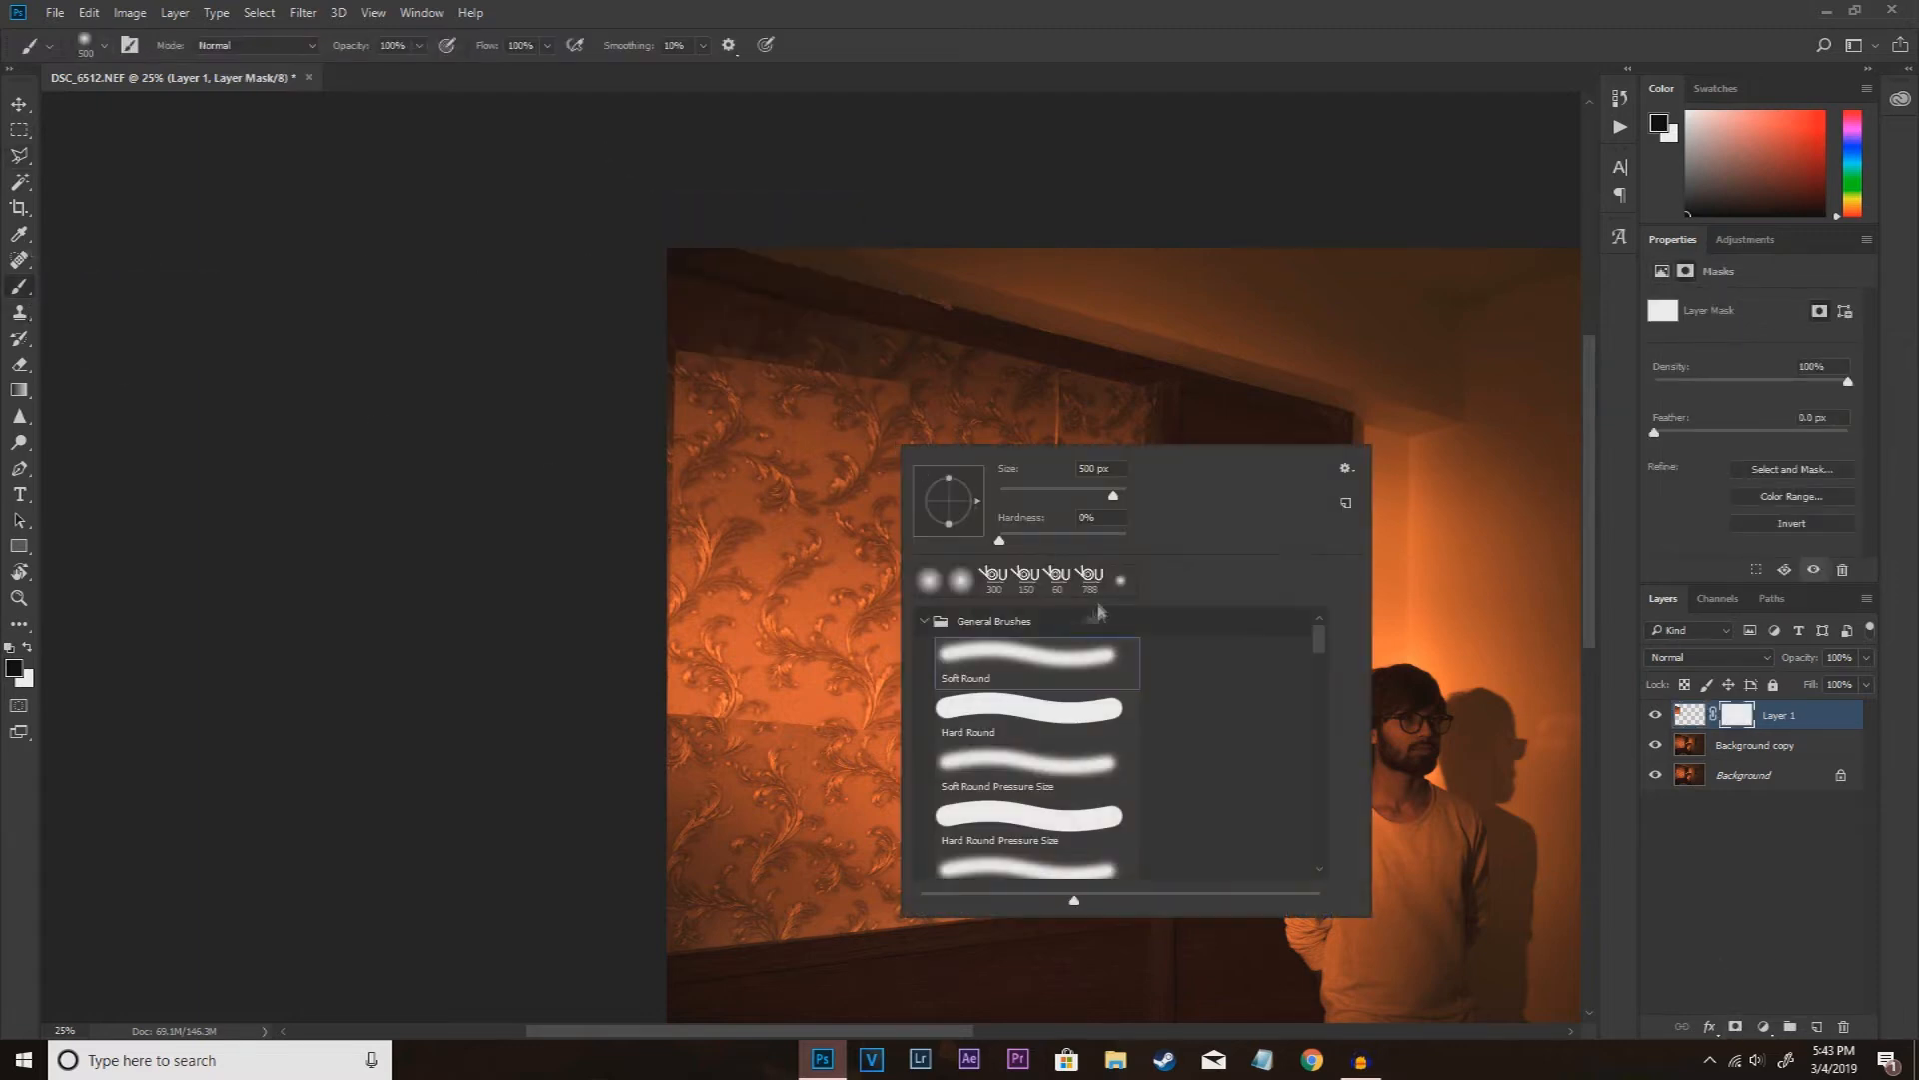
click(650, 305)
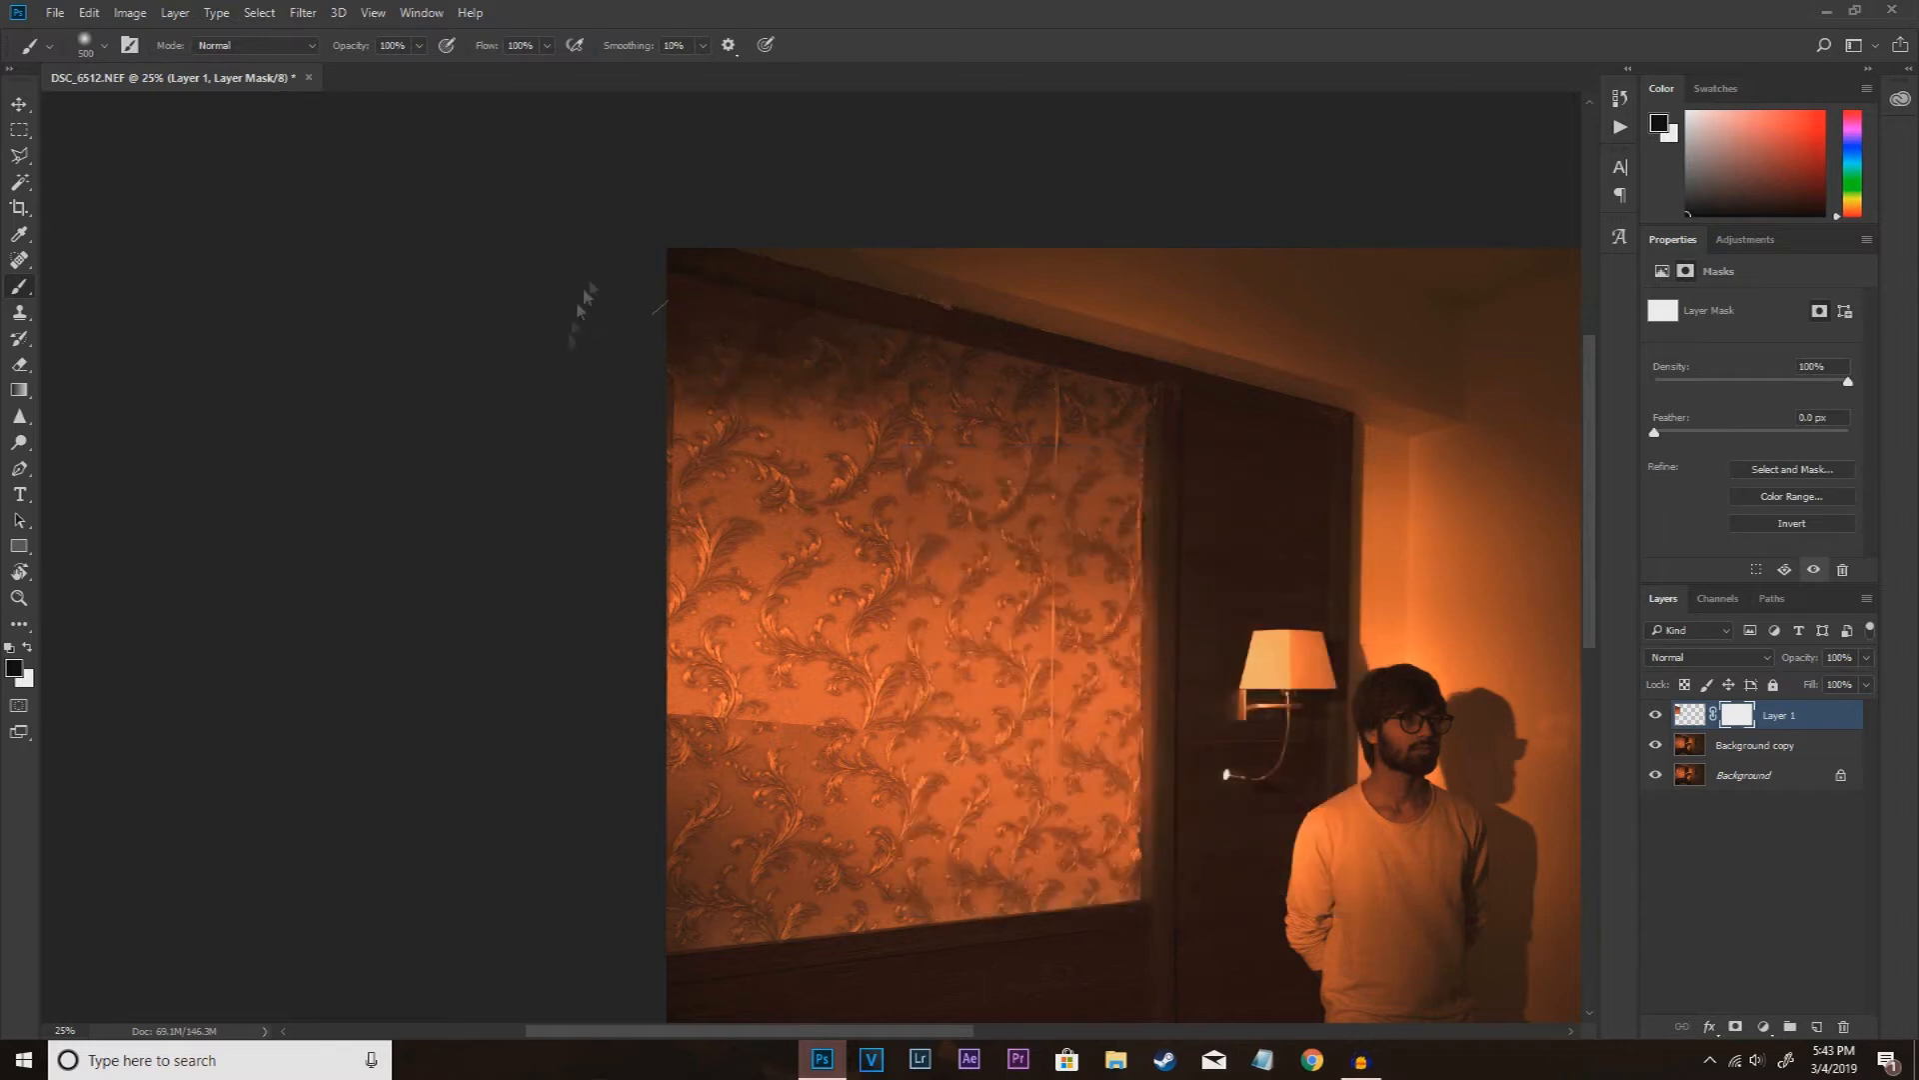
mouse_move(598, 664)
mouse_down()
mouse_move(799, 691)
mouse_move(779, 694)
mouse_move(889, 401)
mouse_up()
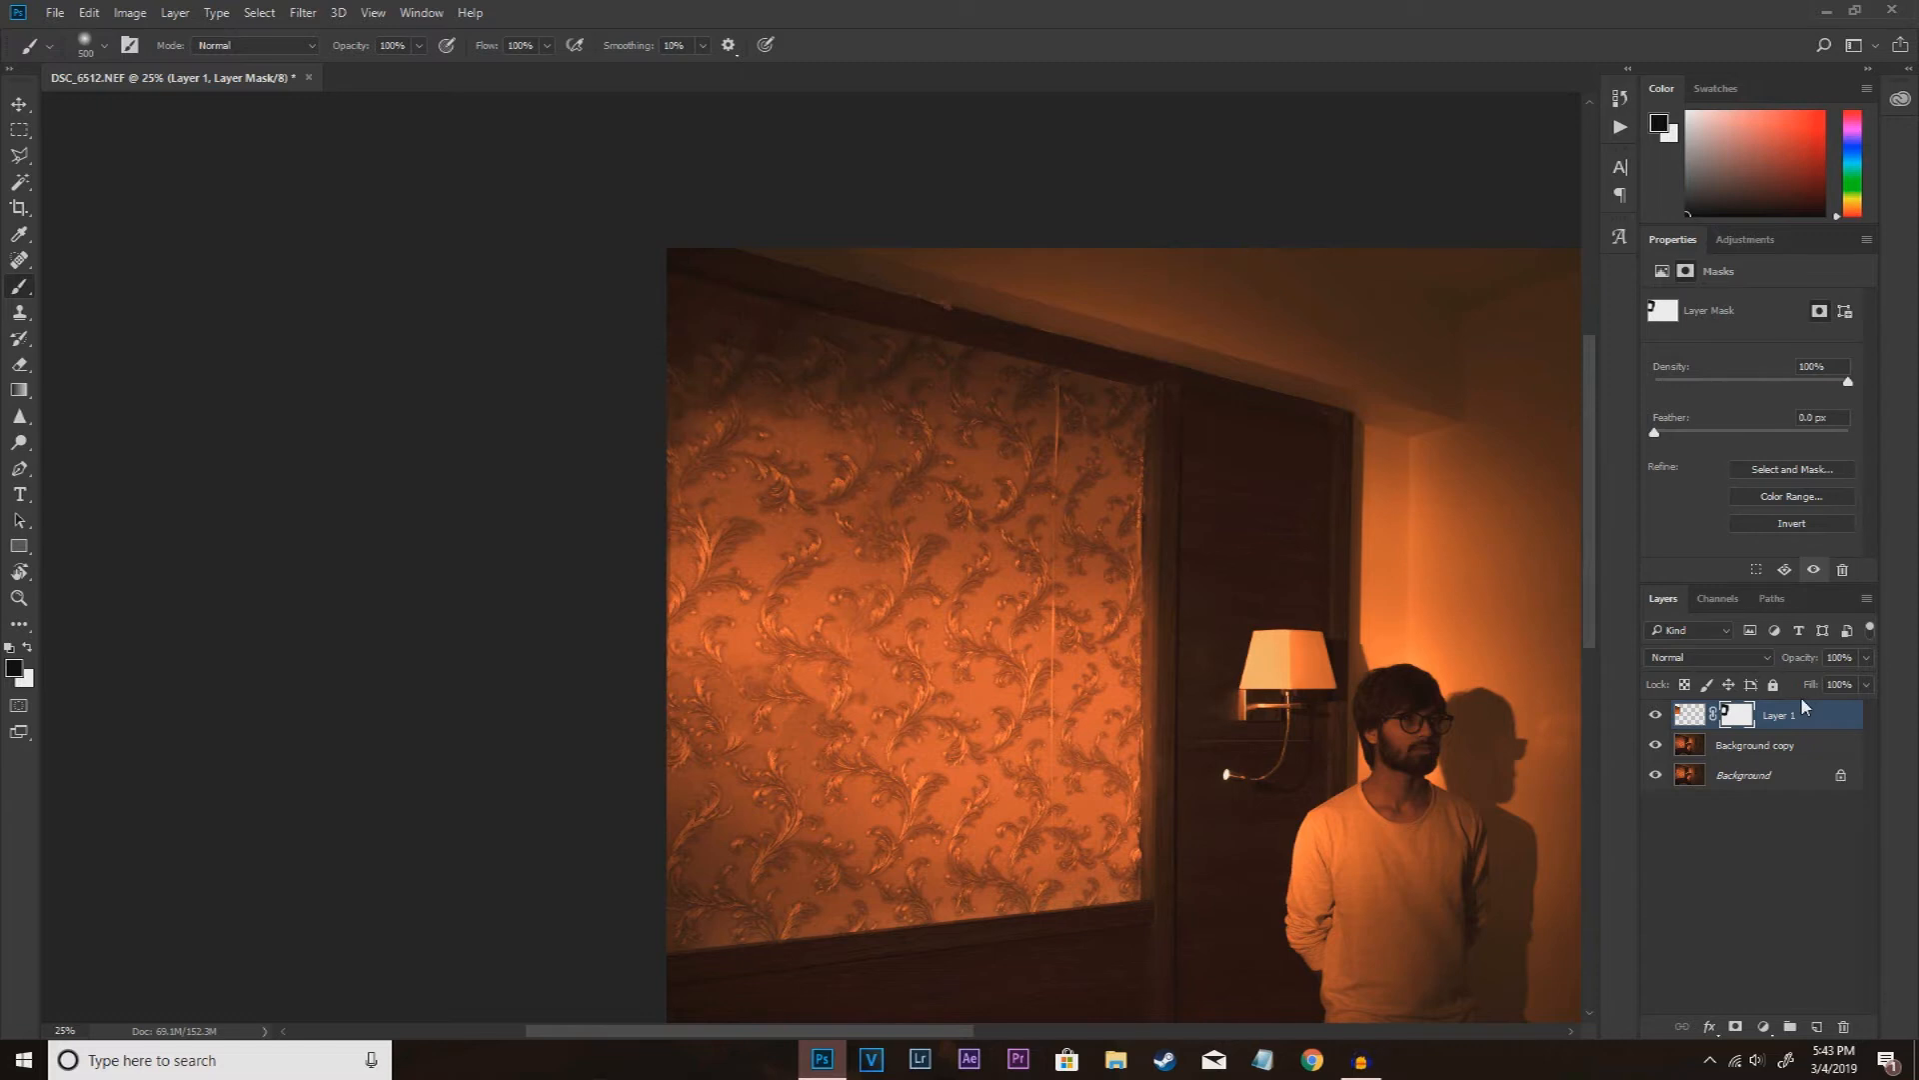
Step: Add a Curves adjustment layer above the wallpaper patch
scroll(1050, 940, down, 1)
drag(973, 1032, 1081, 1033)
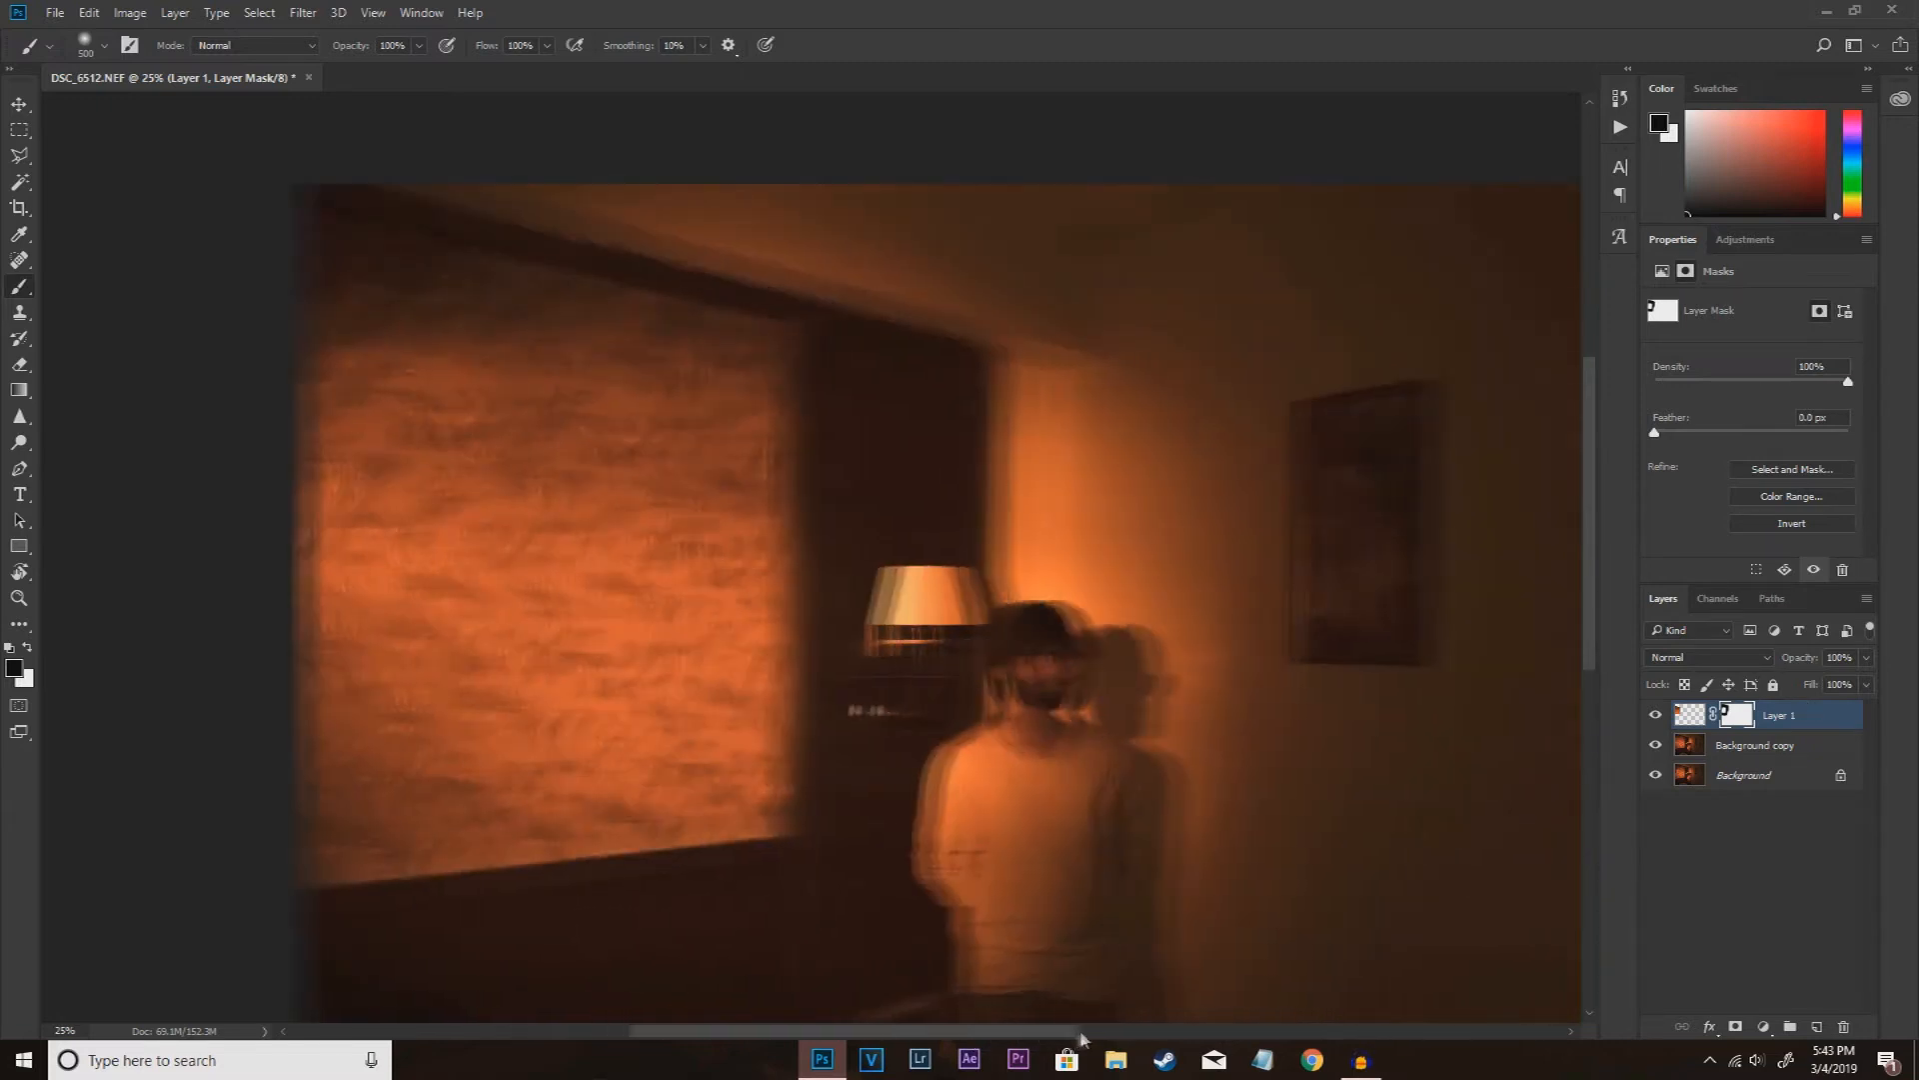
scroll(1092, 814, down, 2)
click(1766, 1027)
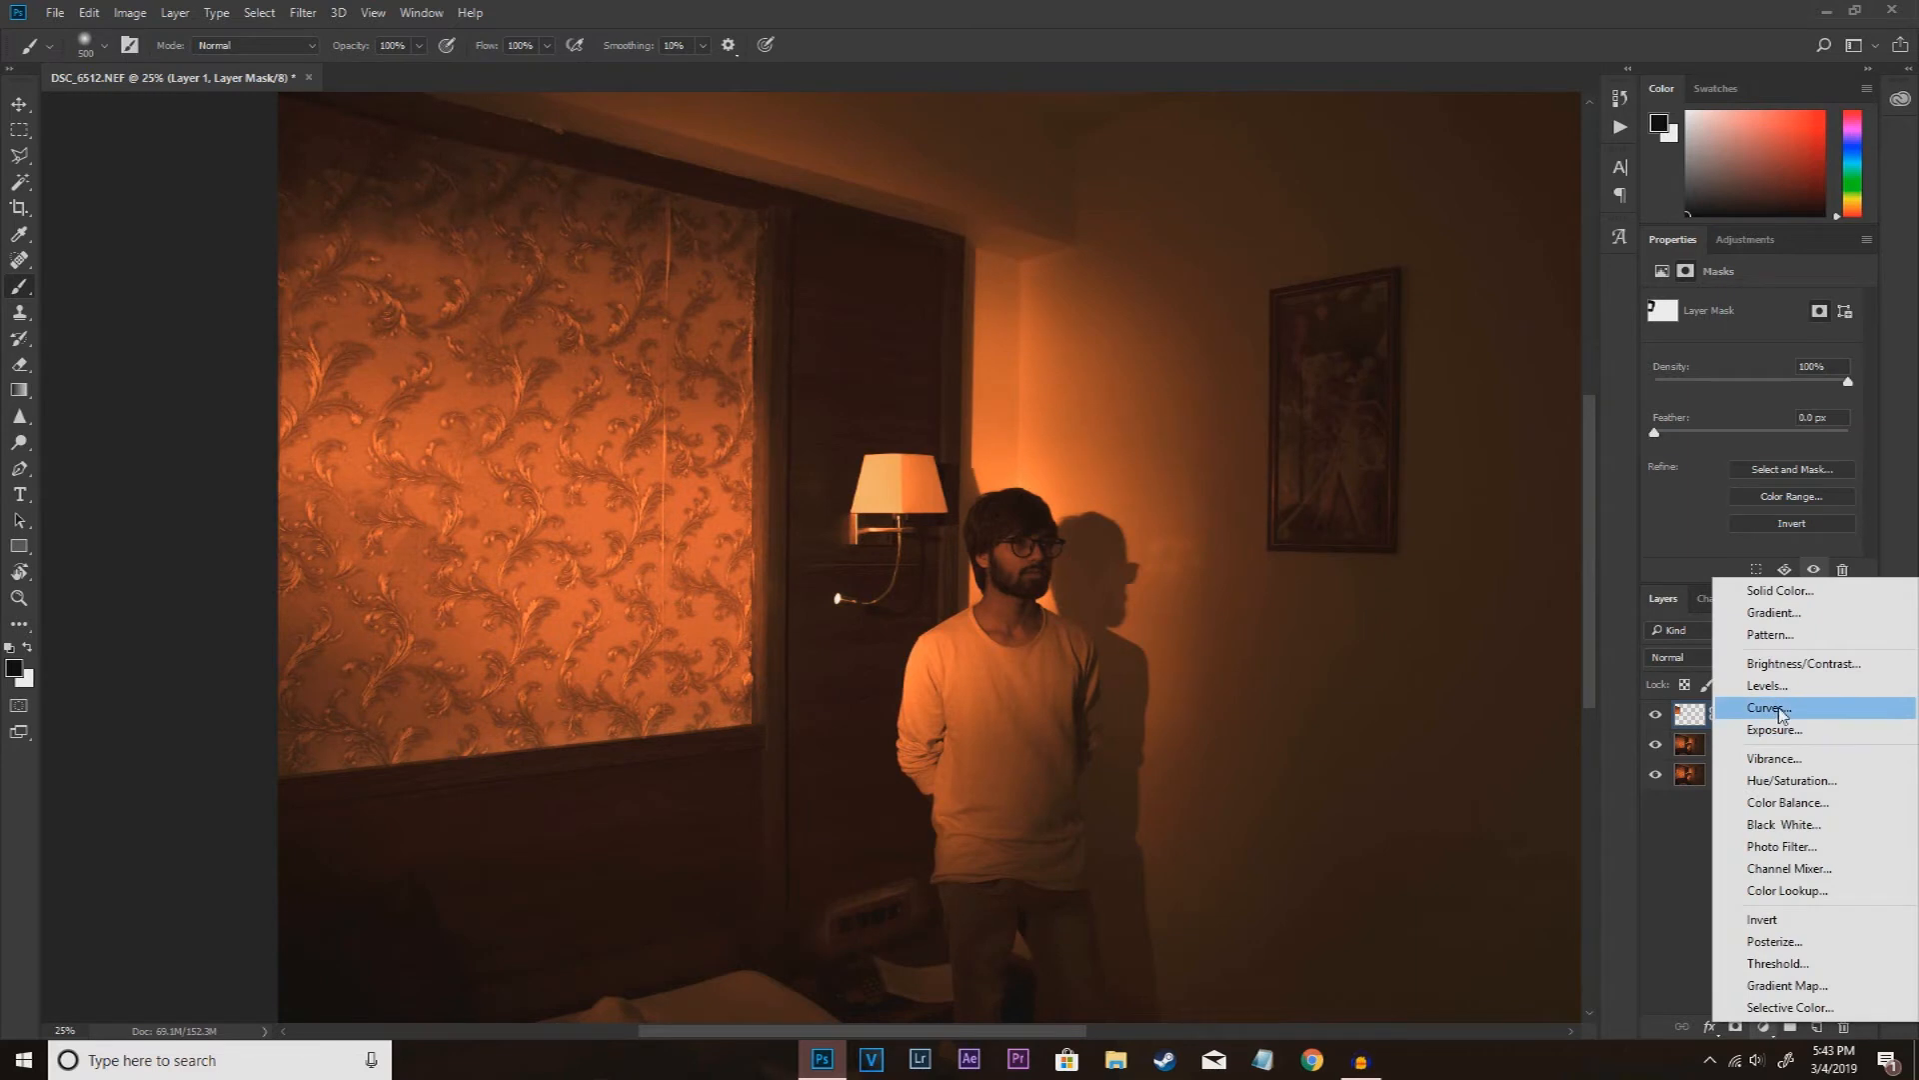
click(1778, 709)
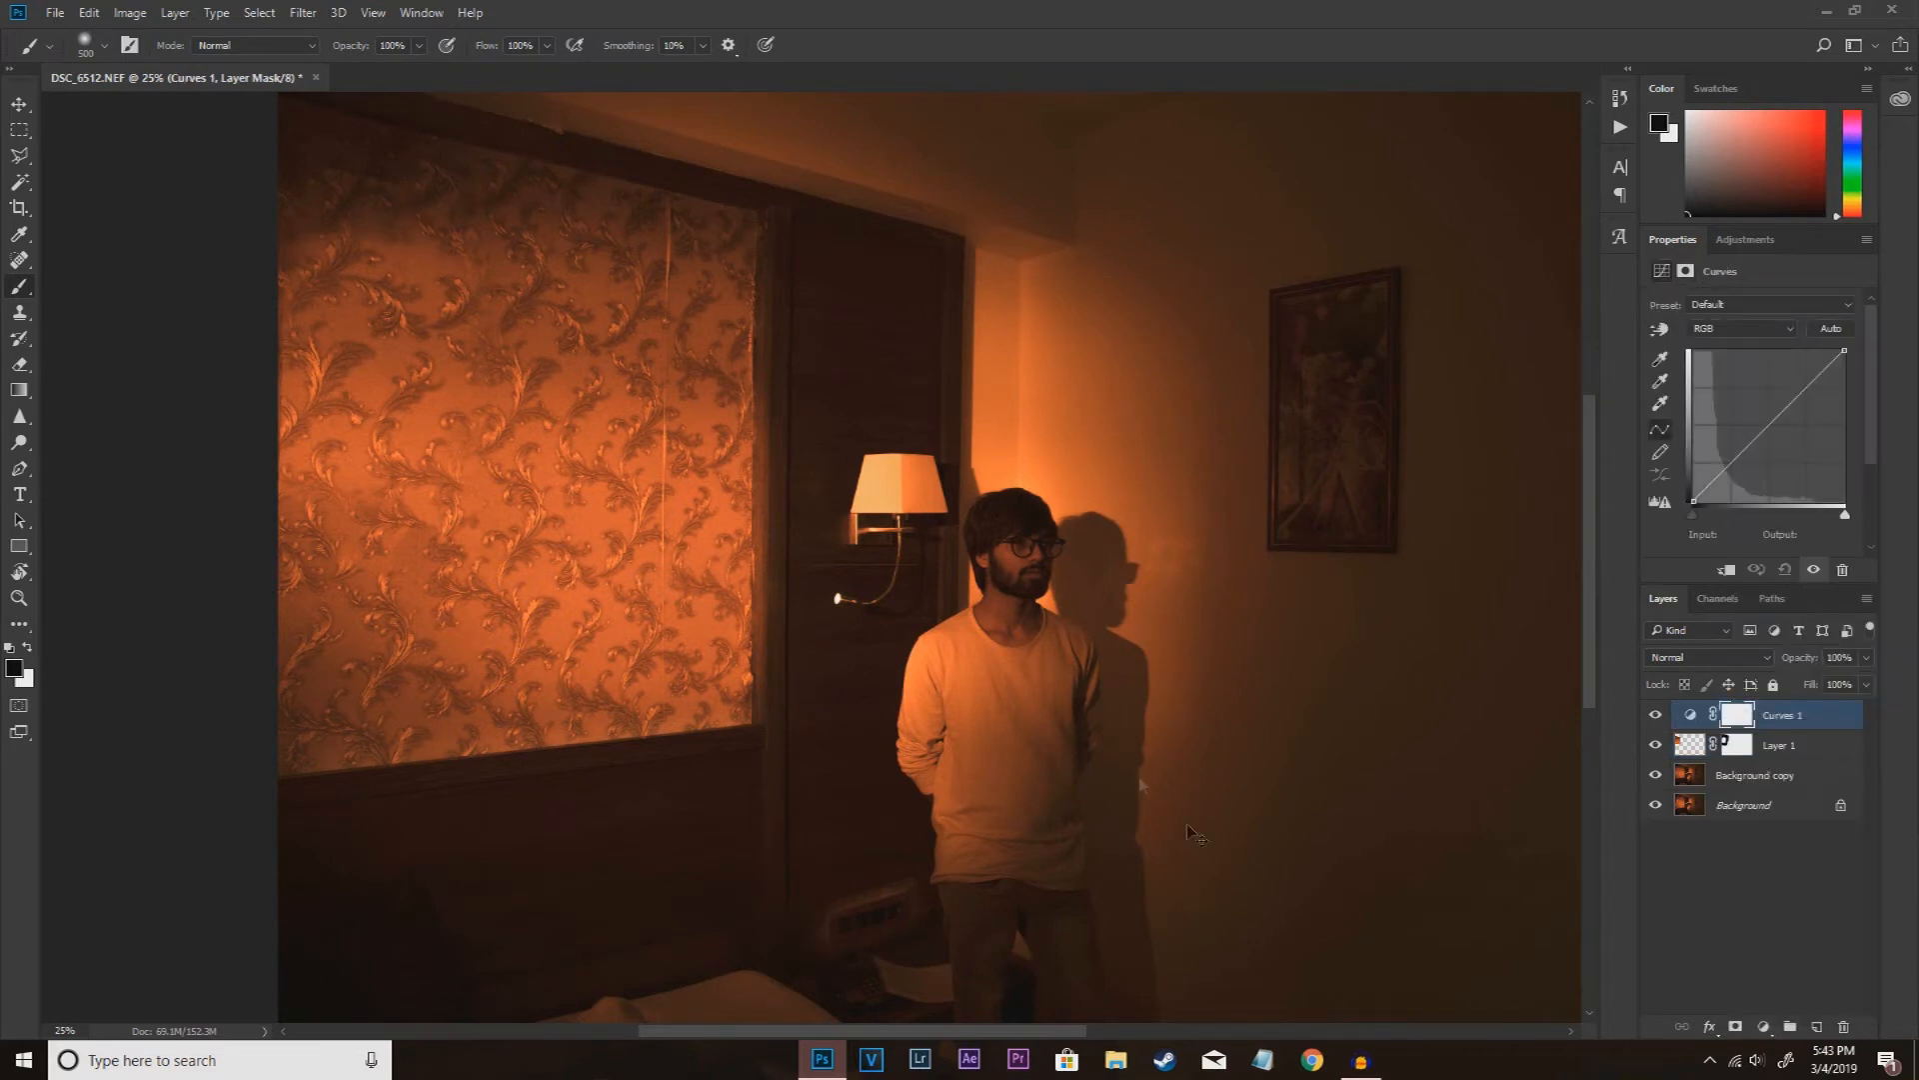
Step: Shape the RGB curve into an S with darker shadows, brighter midtones and highlights and black output 7, then compare before and after
key(ctrl+minus)
key(ctrl+plus)
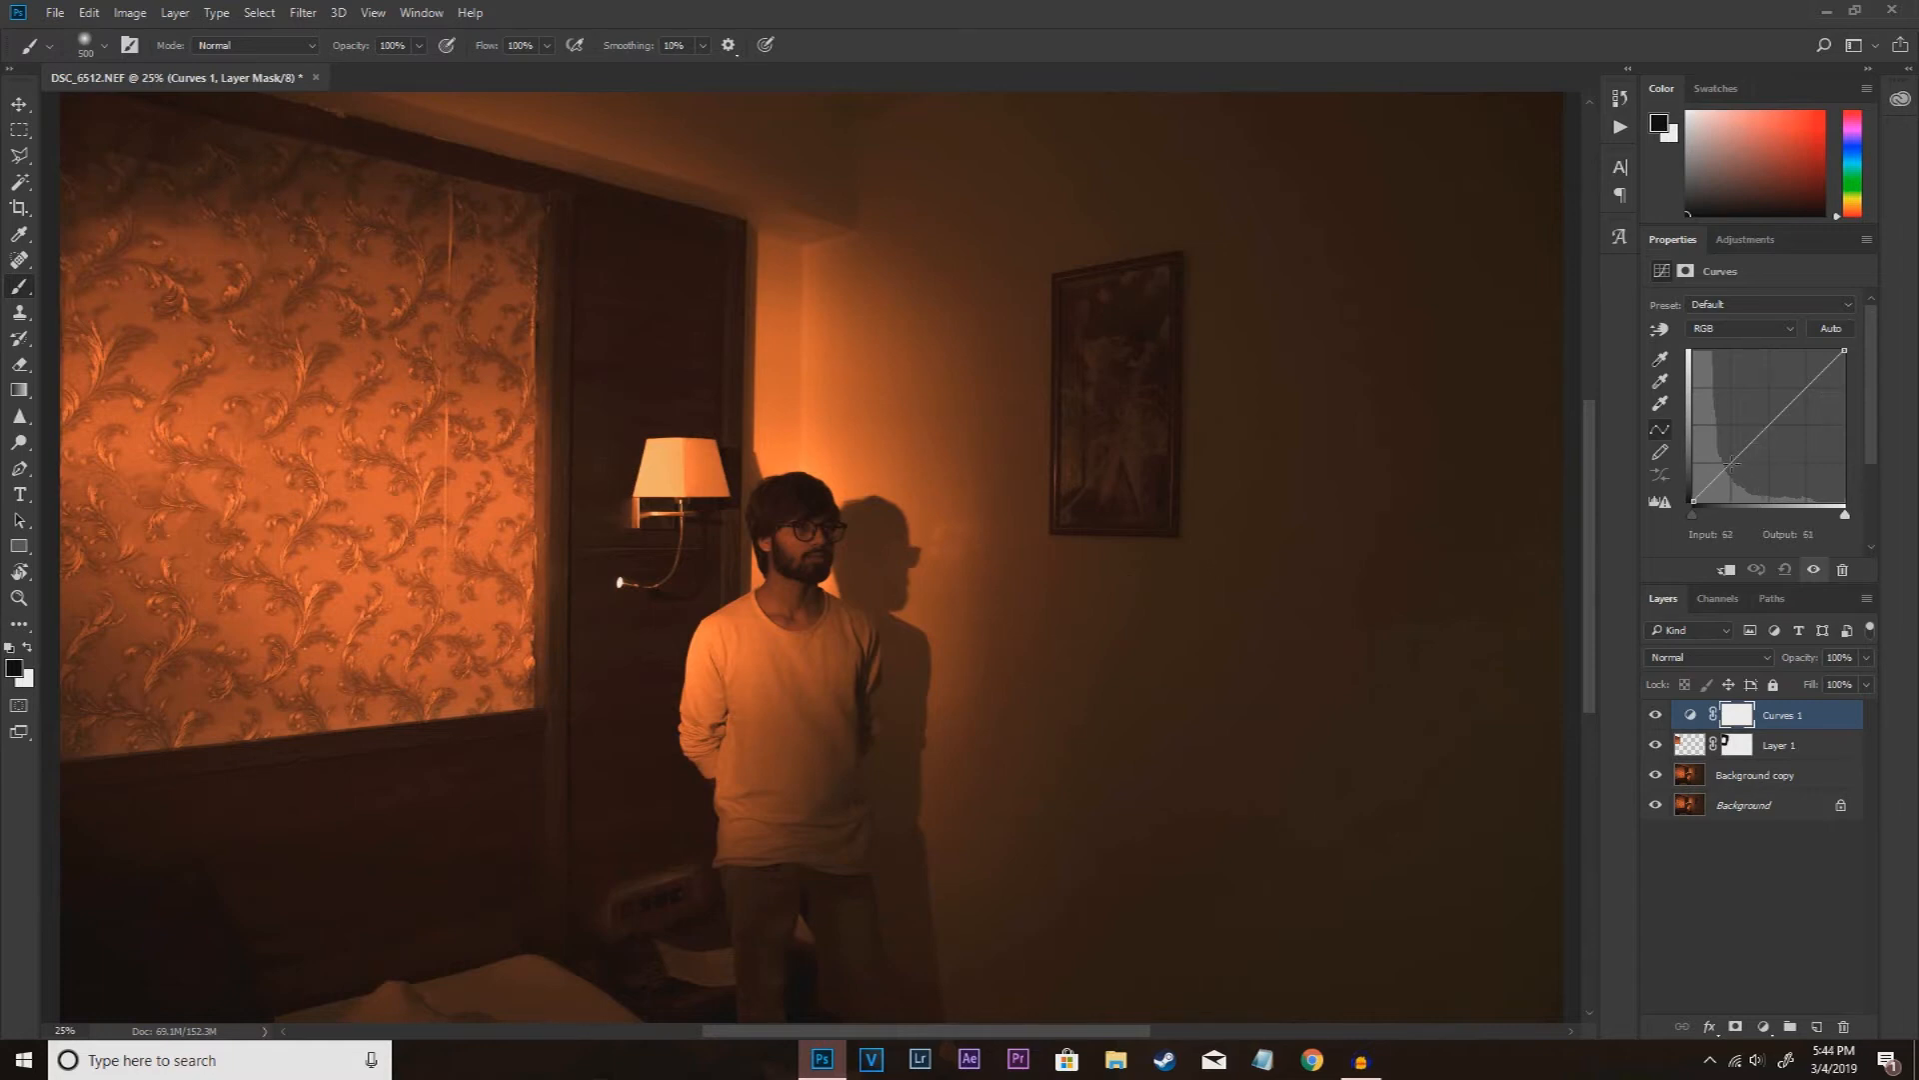
drag(1731, 463, 1729, 470)
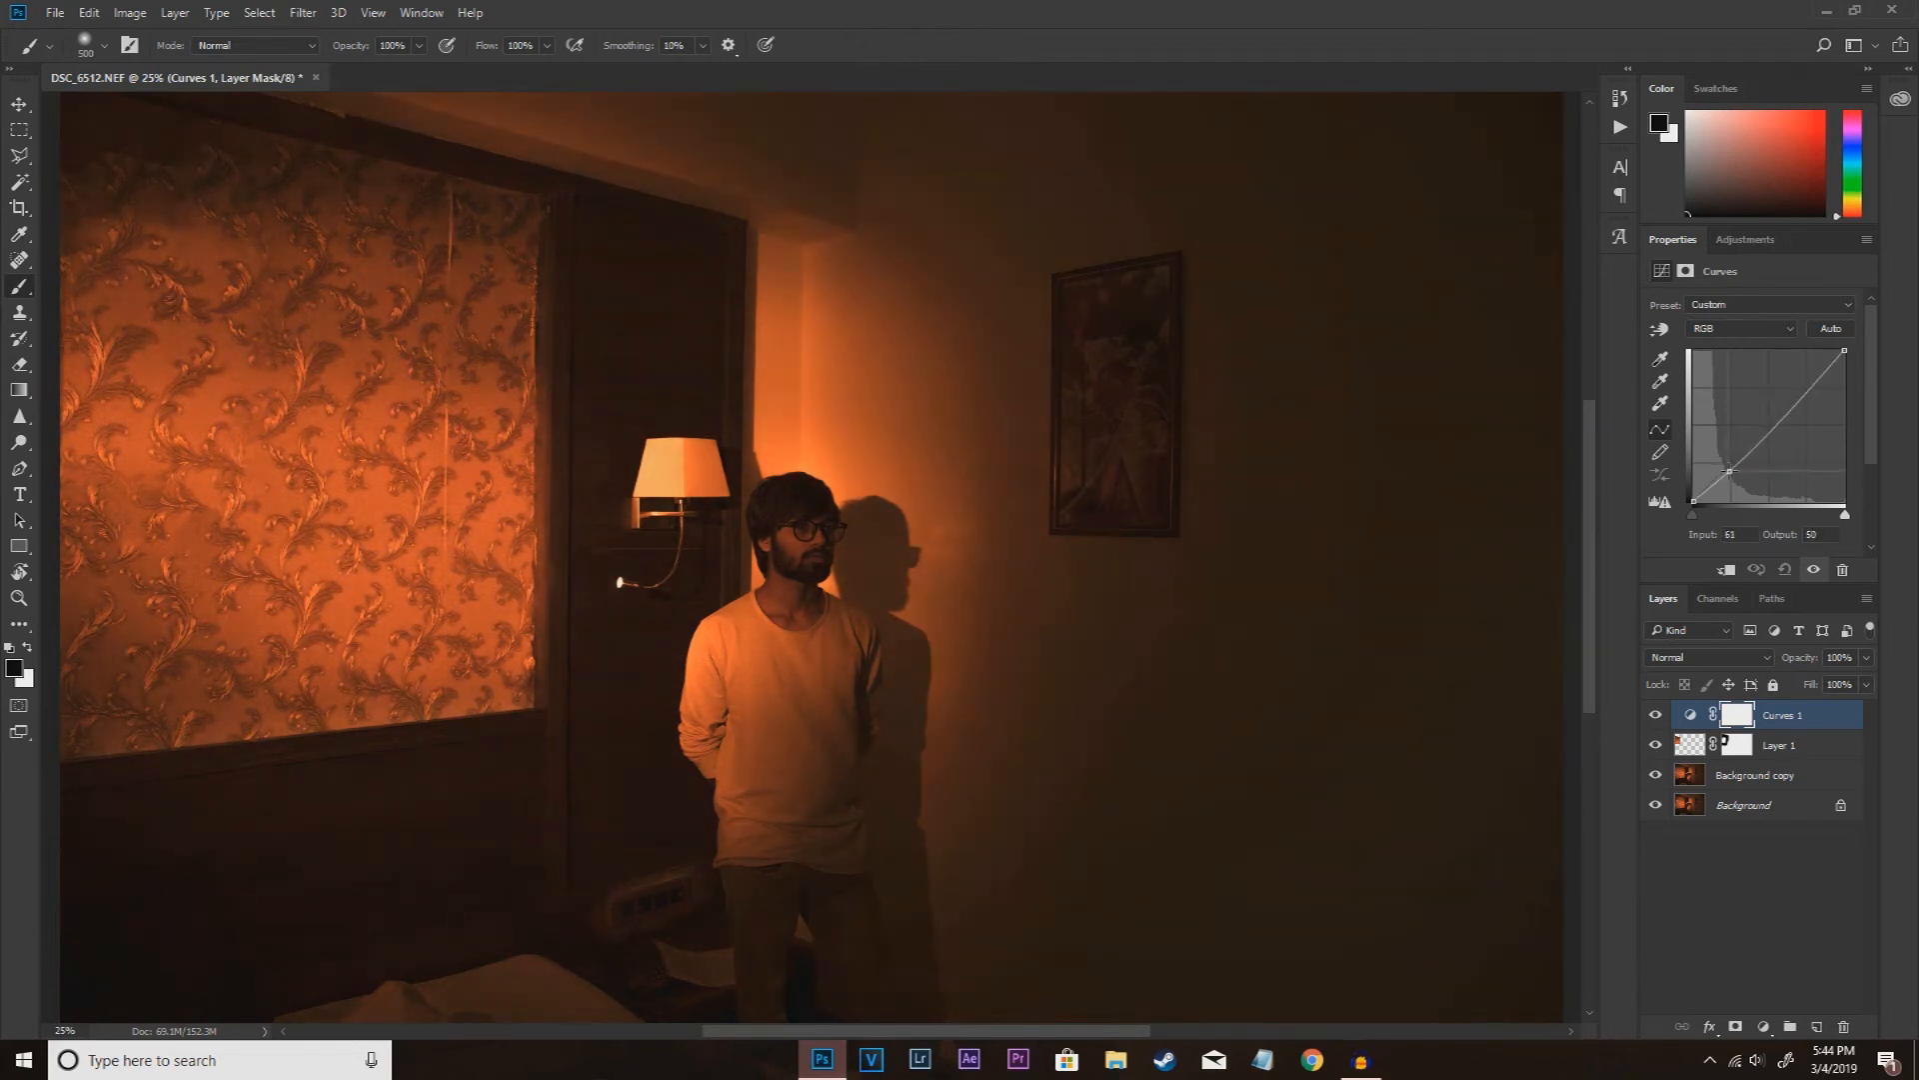
drag(1730, 469, 1732, 468)
drag(1771, 426, 1763, 425)
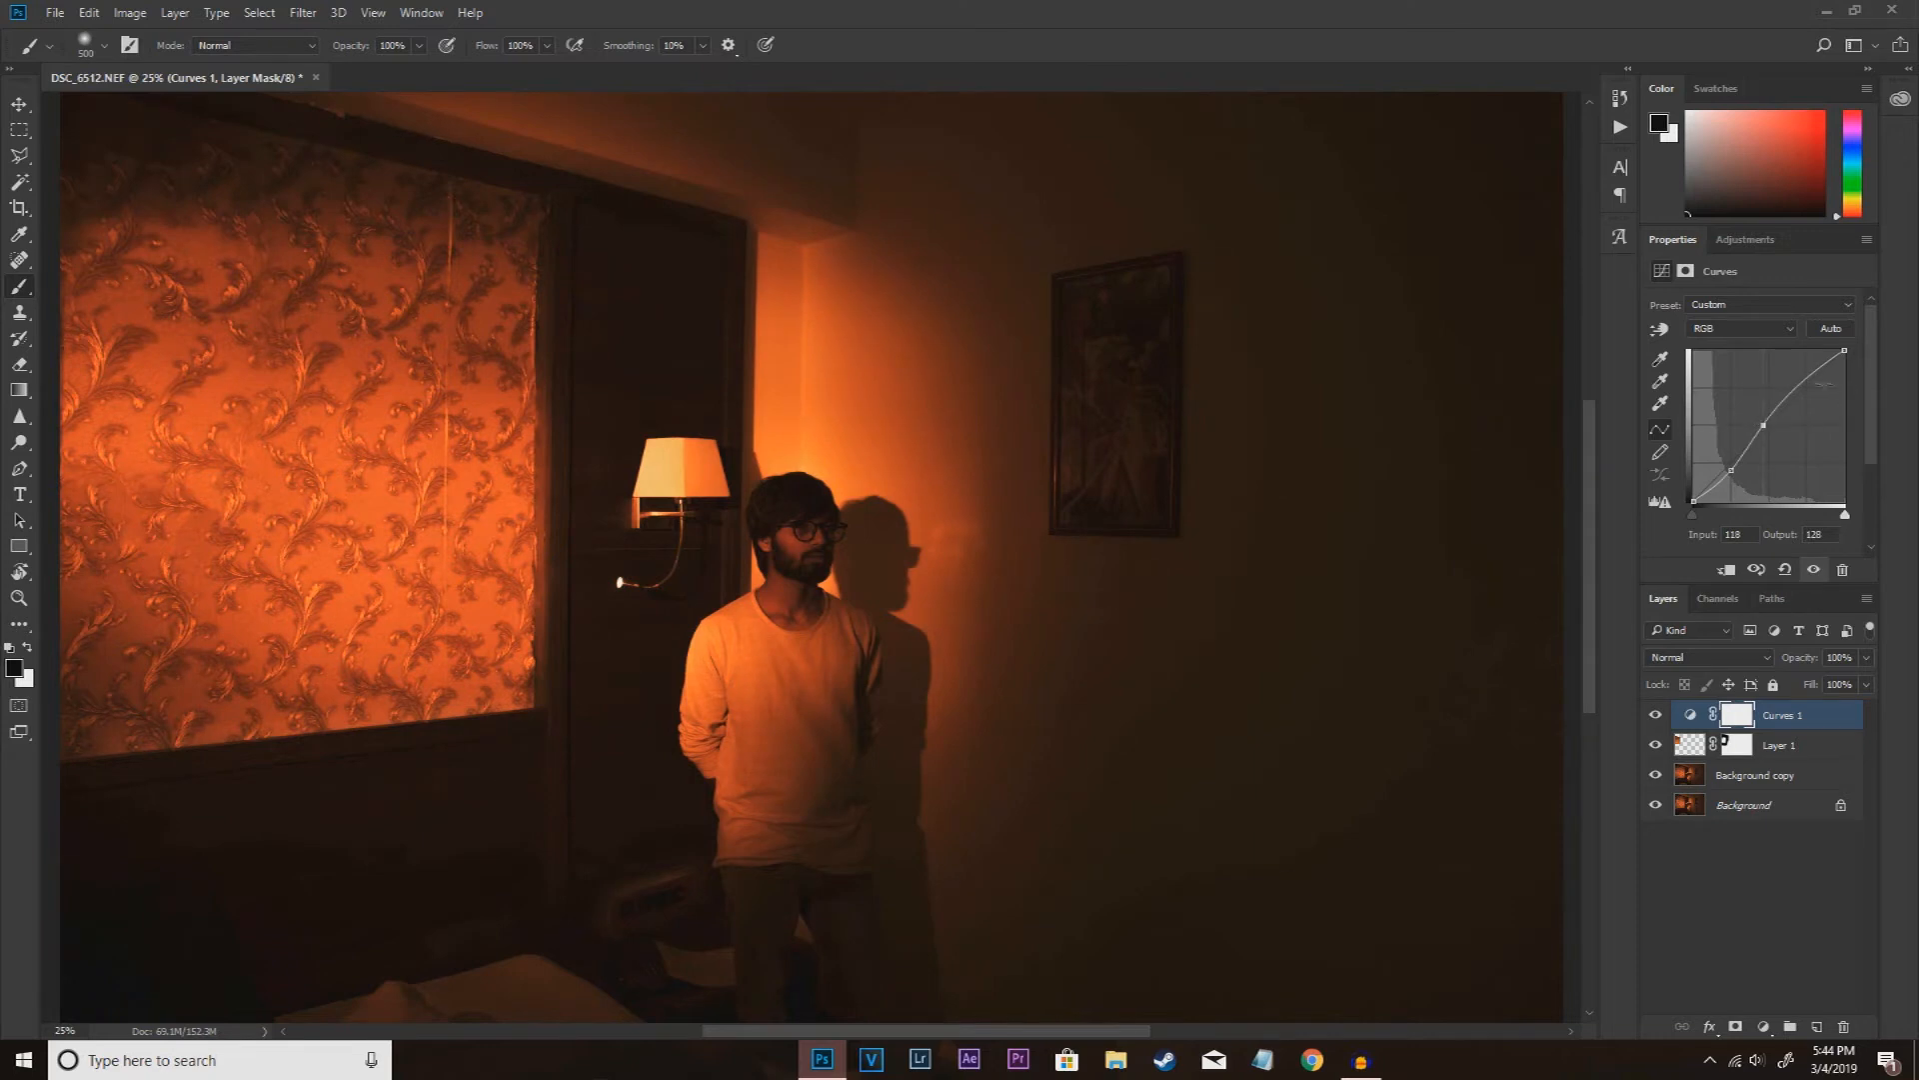
click(1803, 380)
drag(1802, 382, 1801, 380)
drag(1691, 501, 1692, 496)
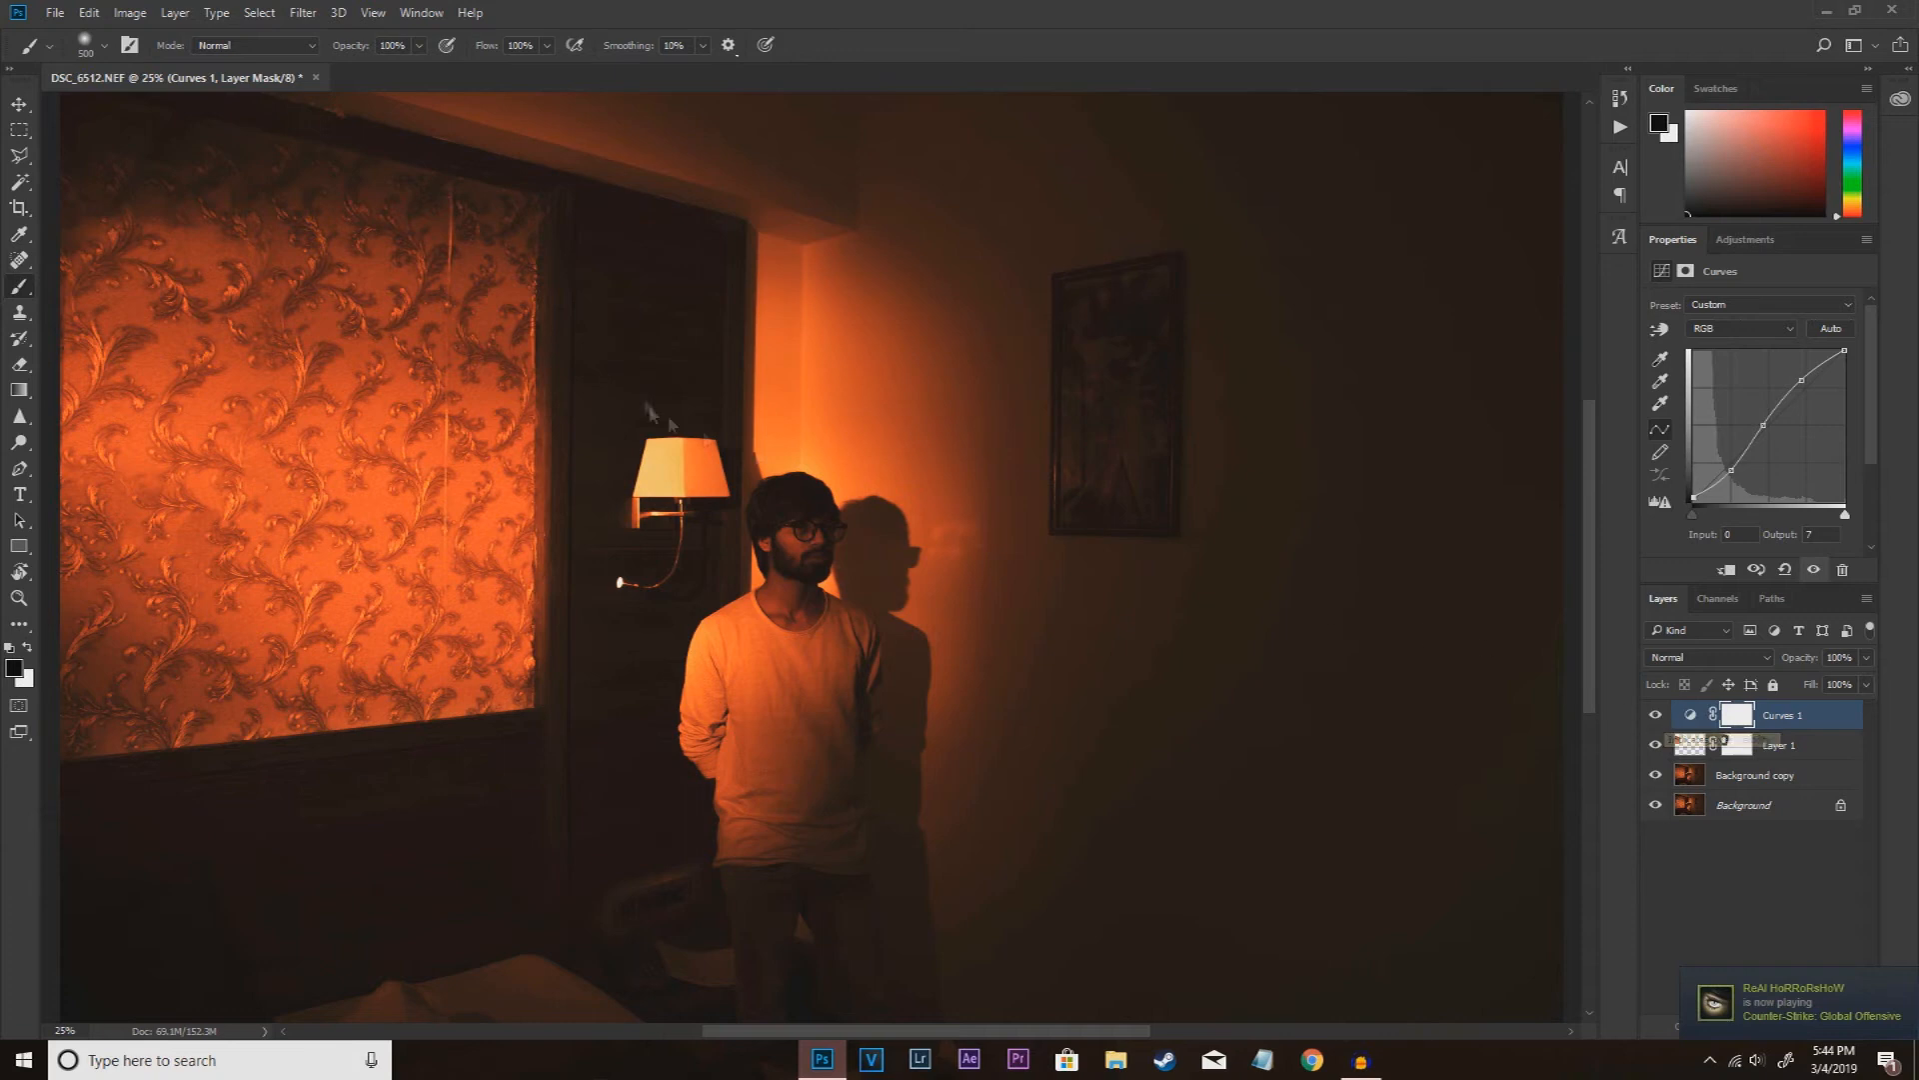
click(1654, 715)
click(1654, 718)
click(1653, 718)
click(1653, 718)
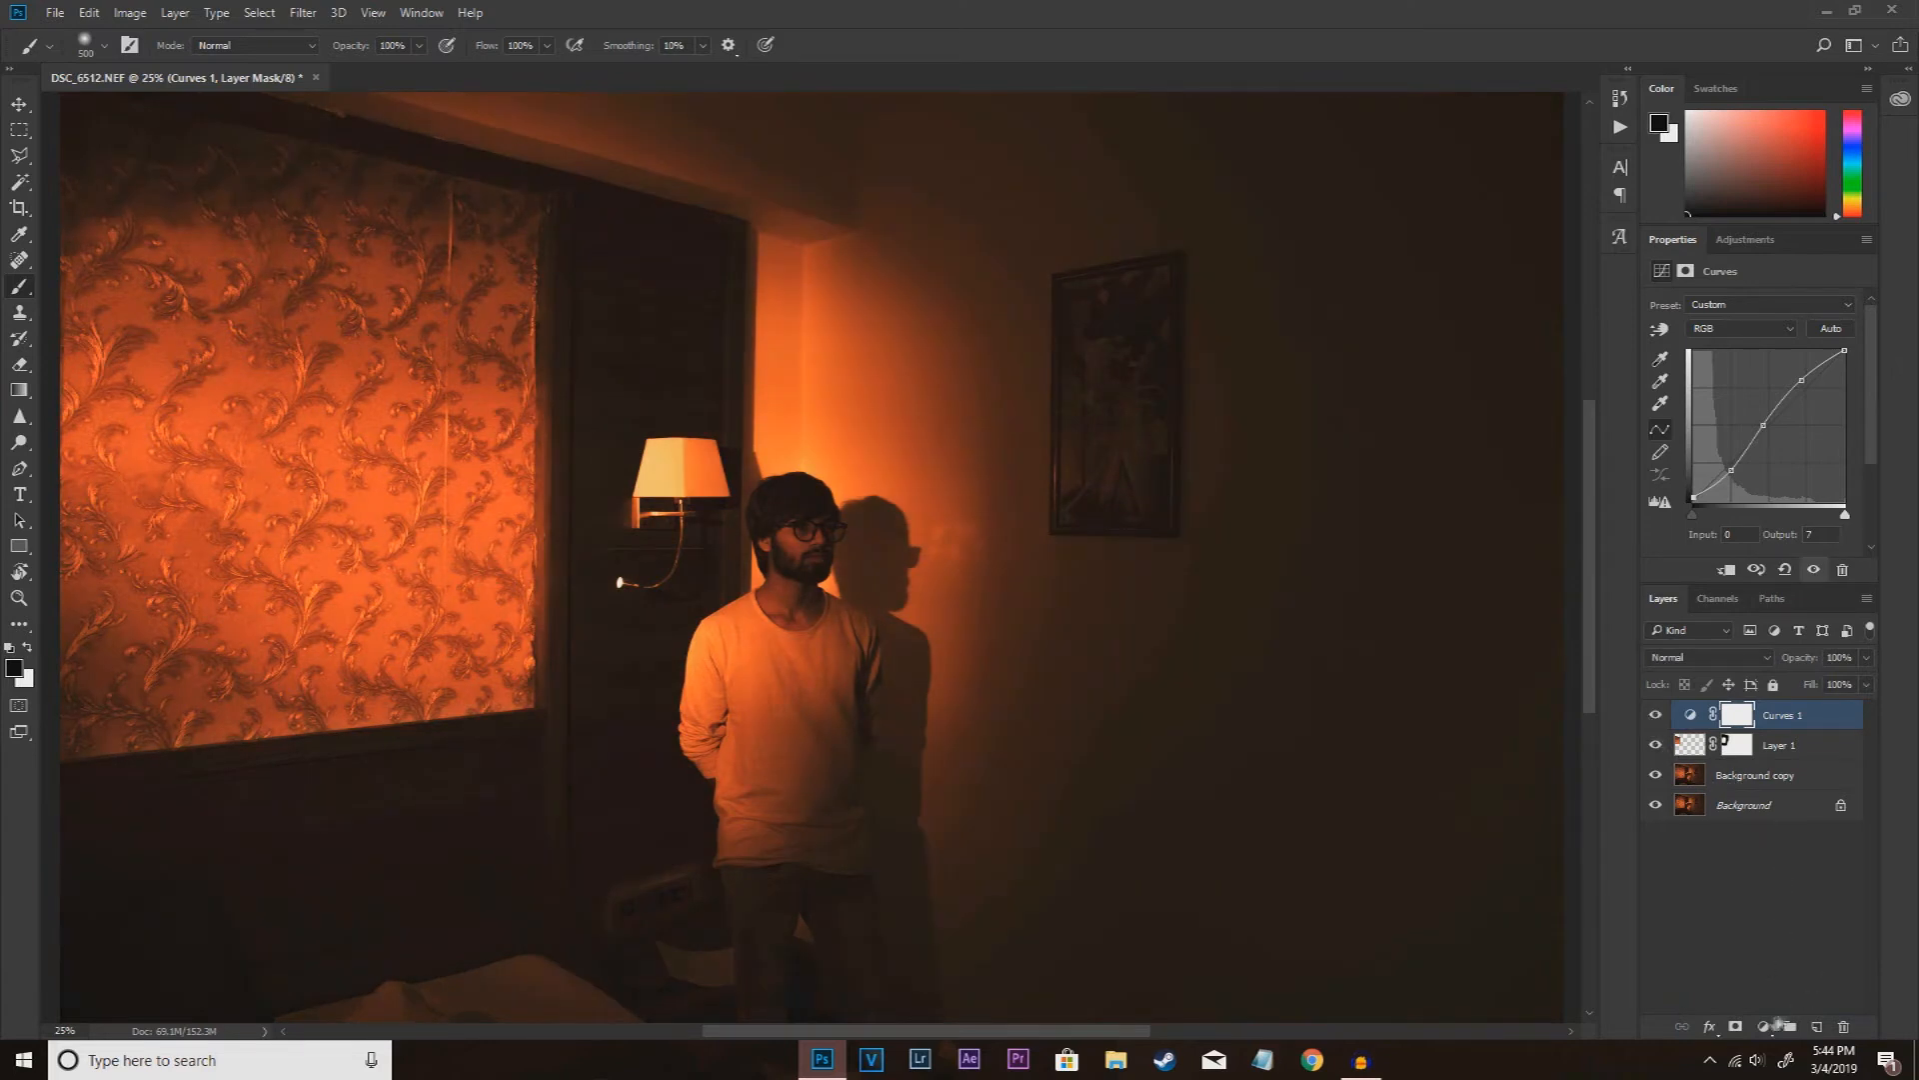
Step: Add a Brightness/Contrast adjustment layer above the Curves layer
click(1765, 1027)
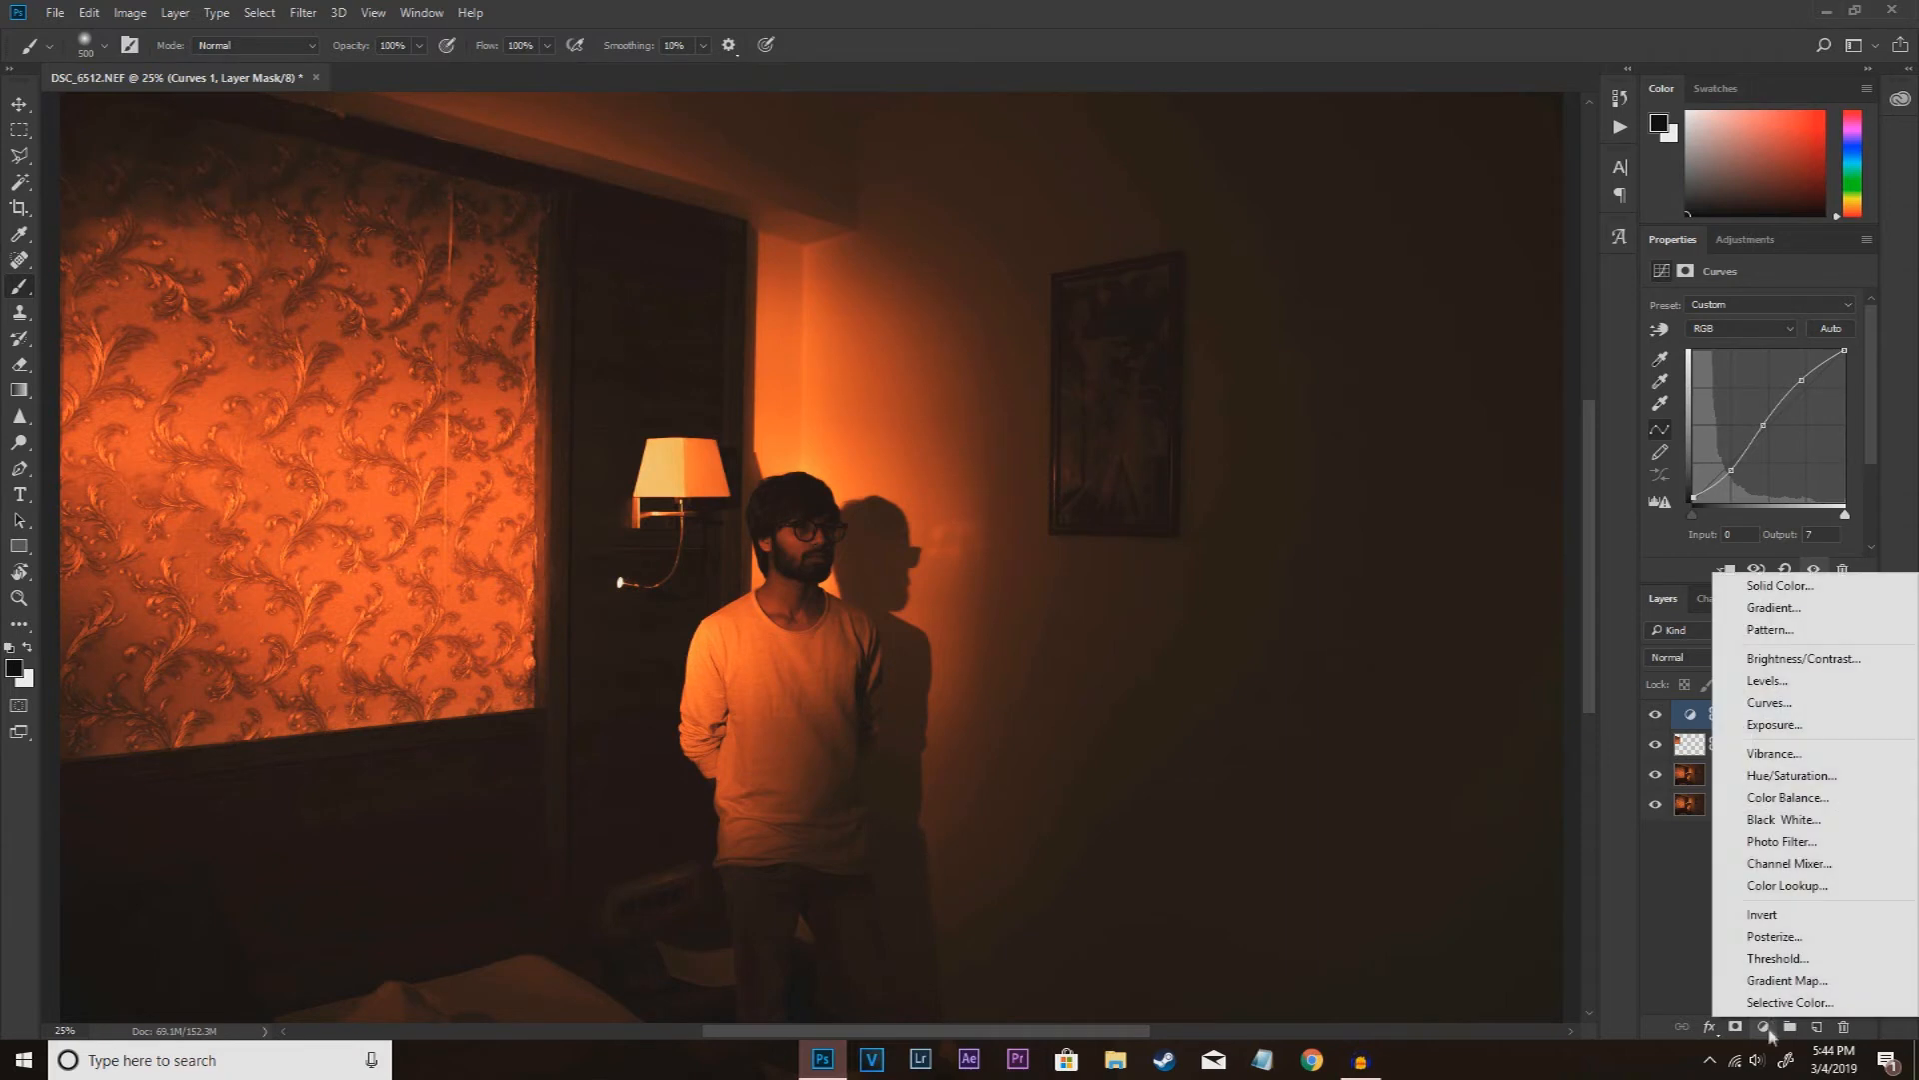
click(1802, 658)
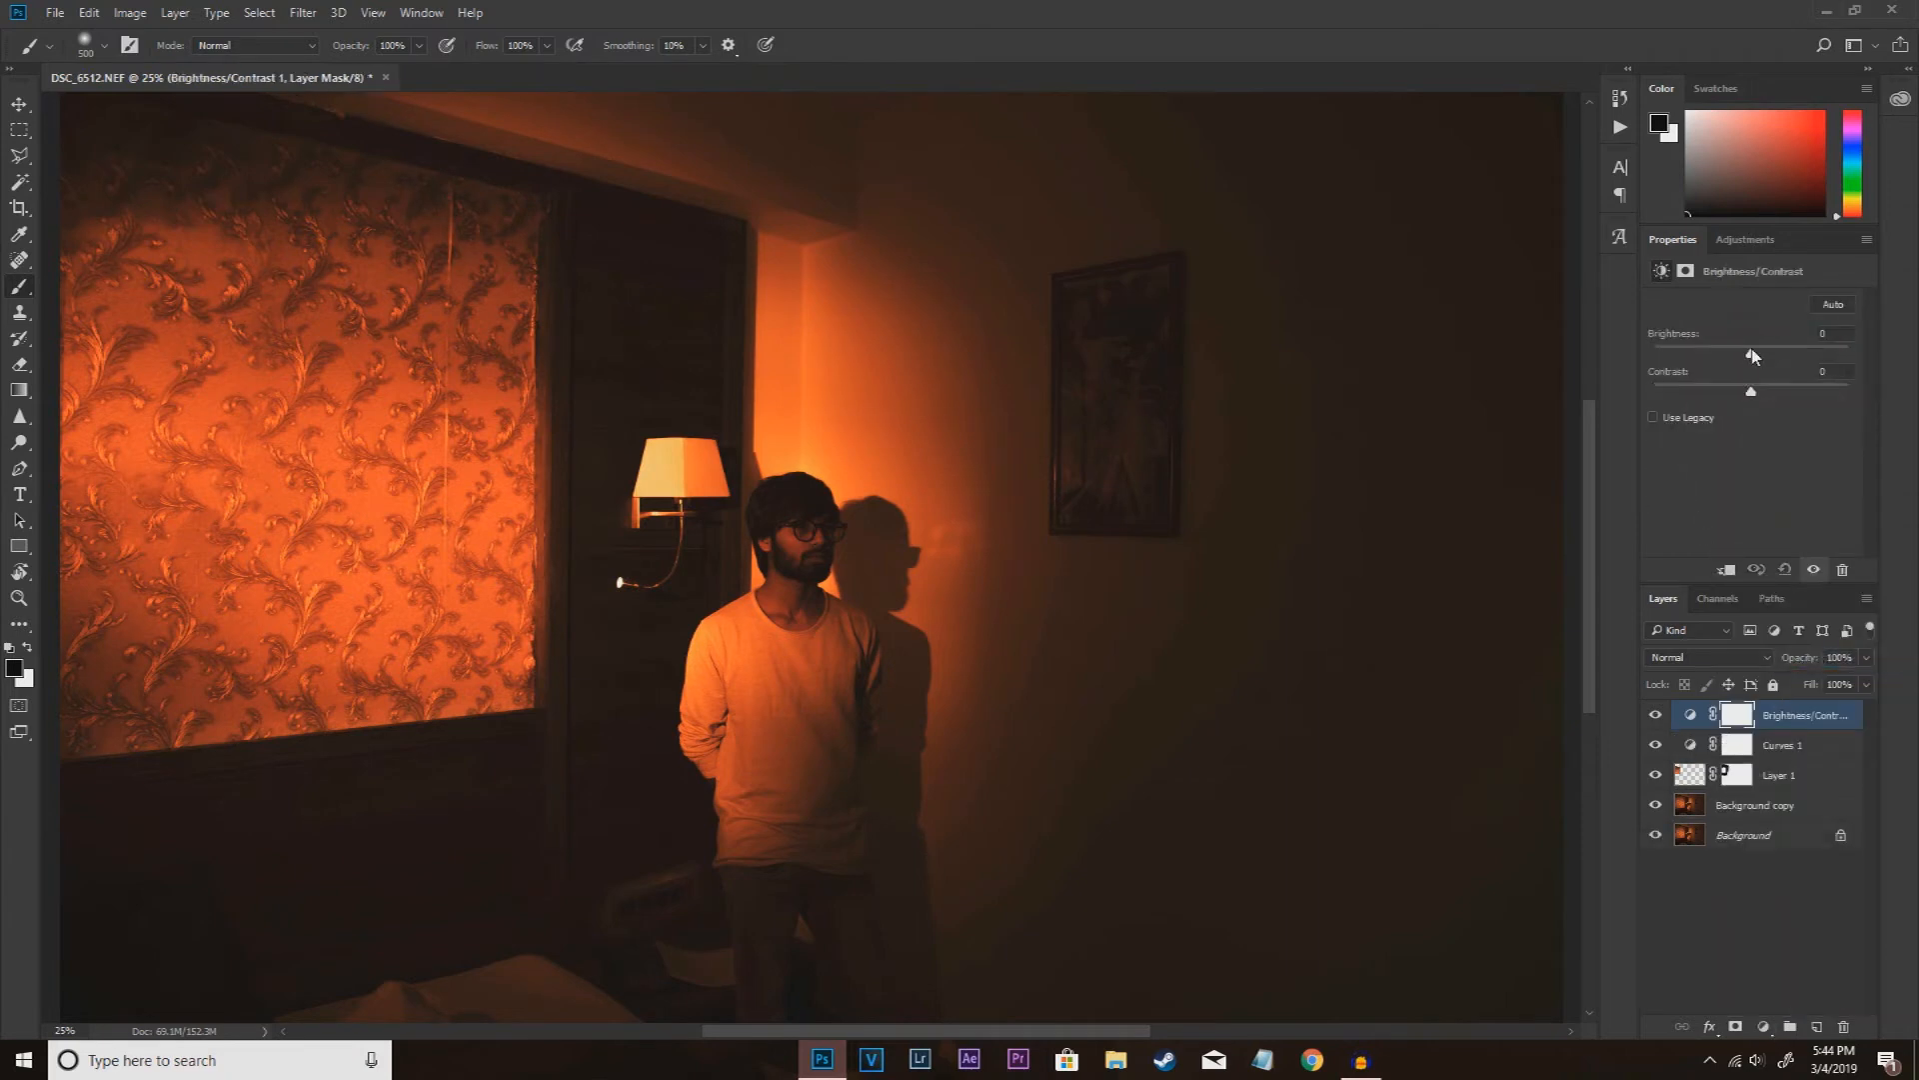
Step: Raise the Brightness/Contrast layer's brightness to 20
mouse_move(1762, 353)
mouse_down()
mouse_move(1828, 358)
mouse_move(1767, 357)
mouse_up()
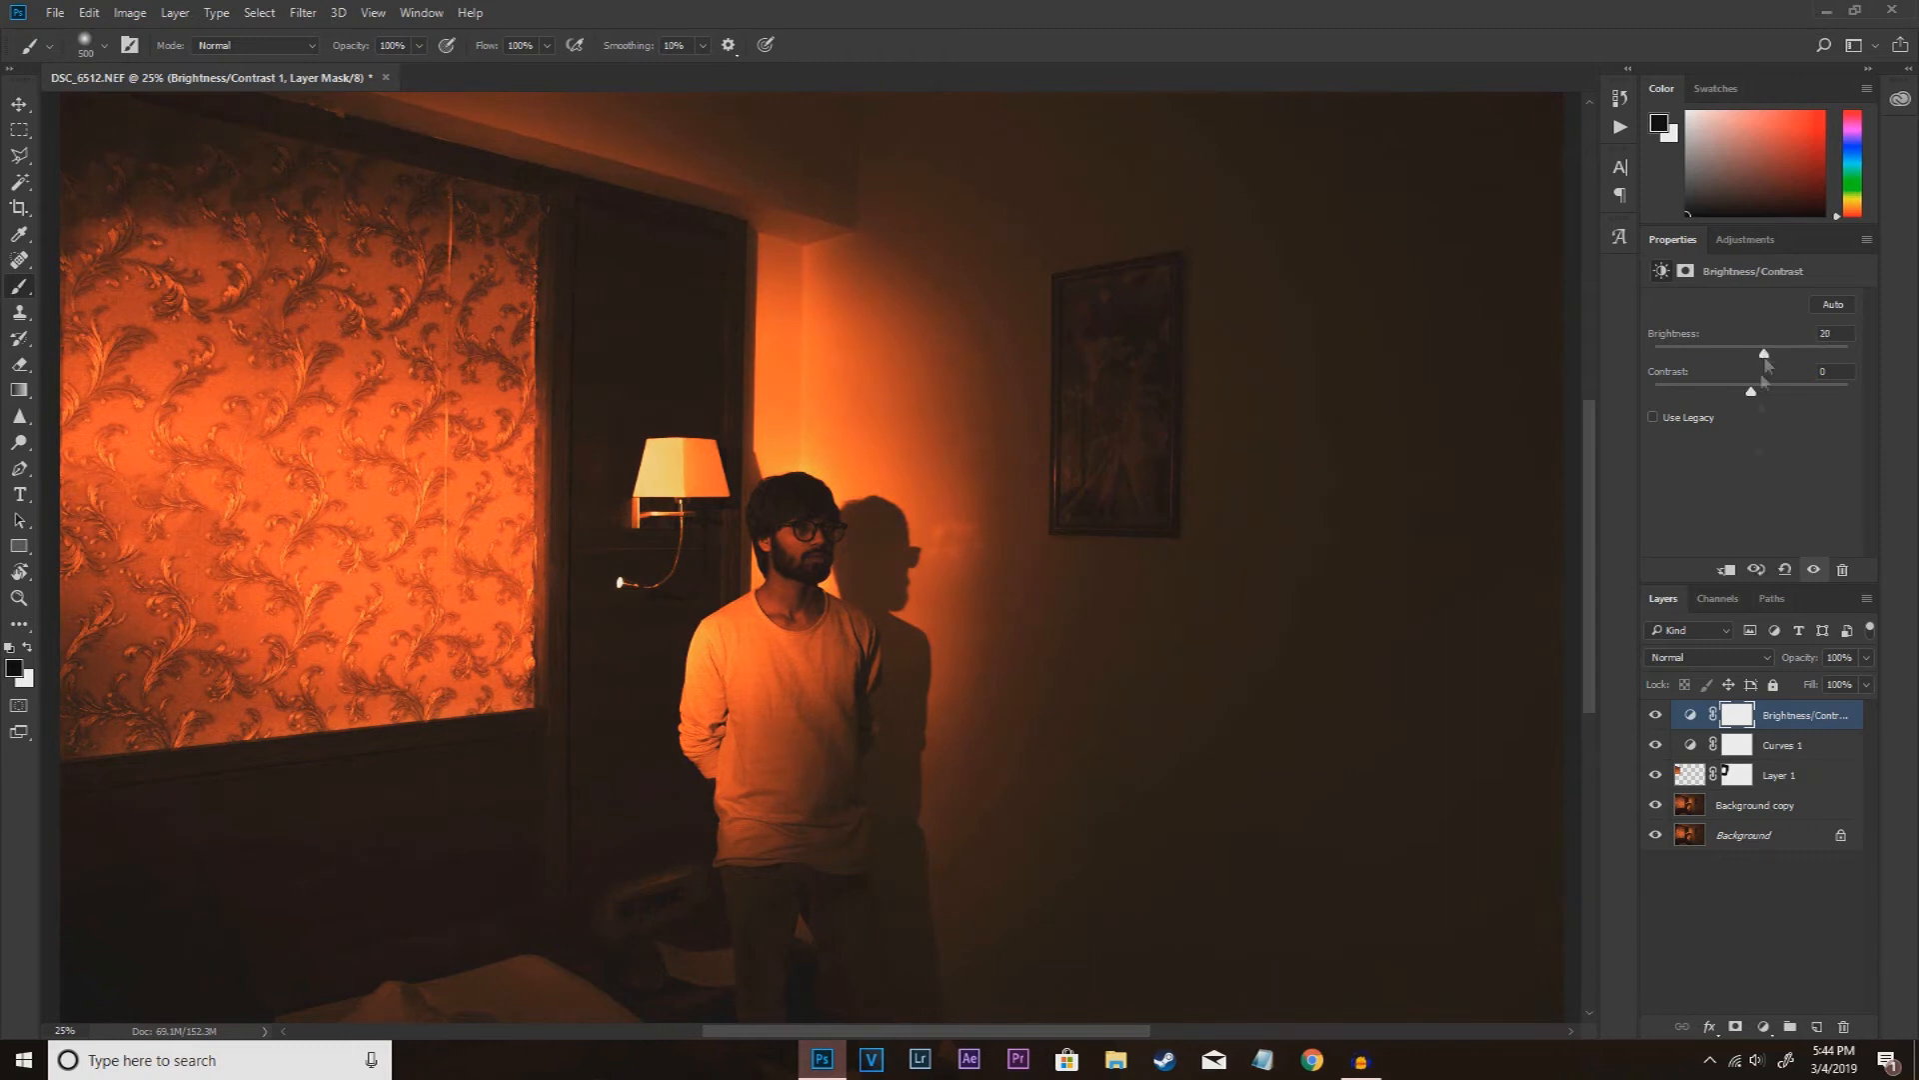
Step: Add a black (000000) Solid Color fill layer above the Brightness/Contrast layer and lower its opacity to 25%
click(1764, 1027)
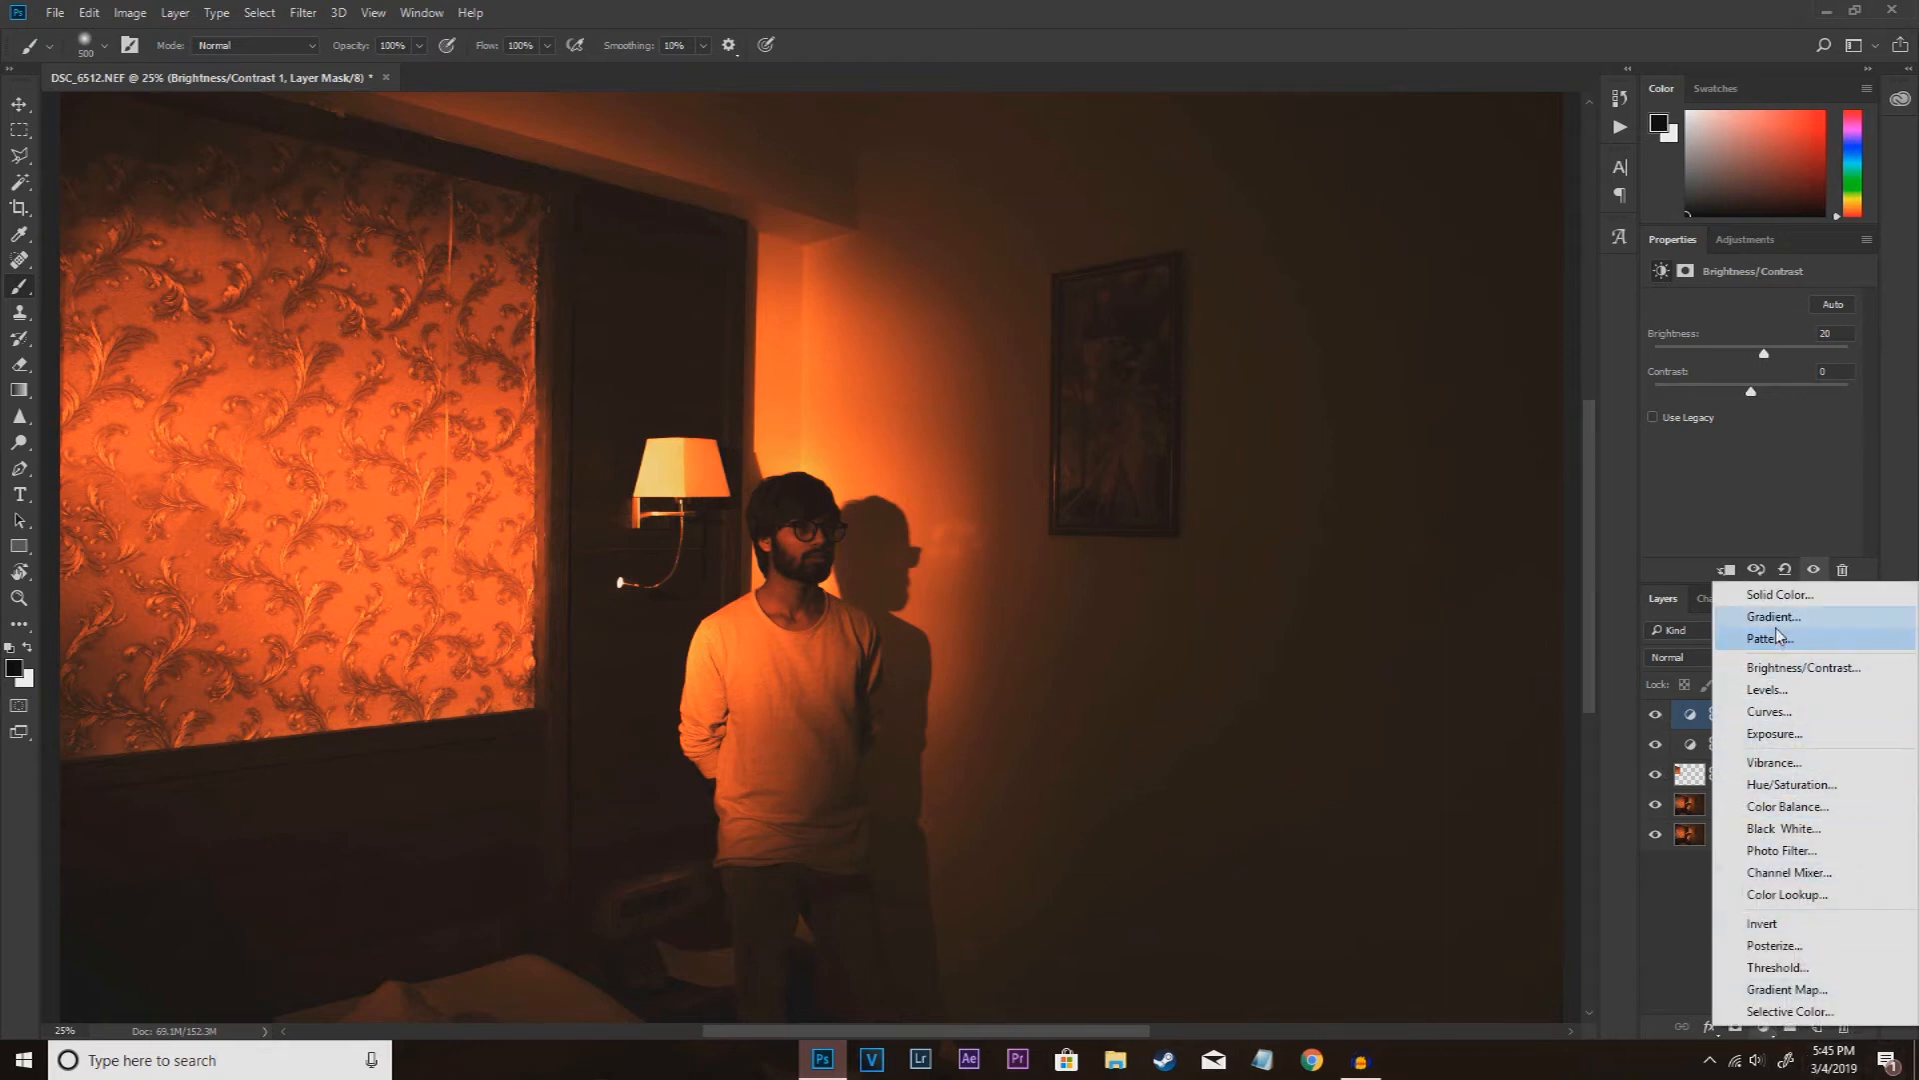
click(1780, 595)
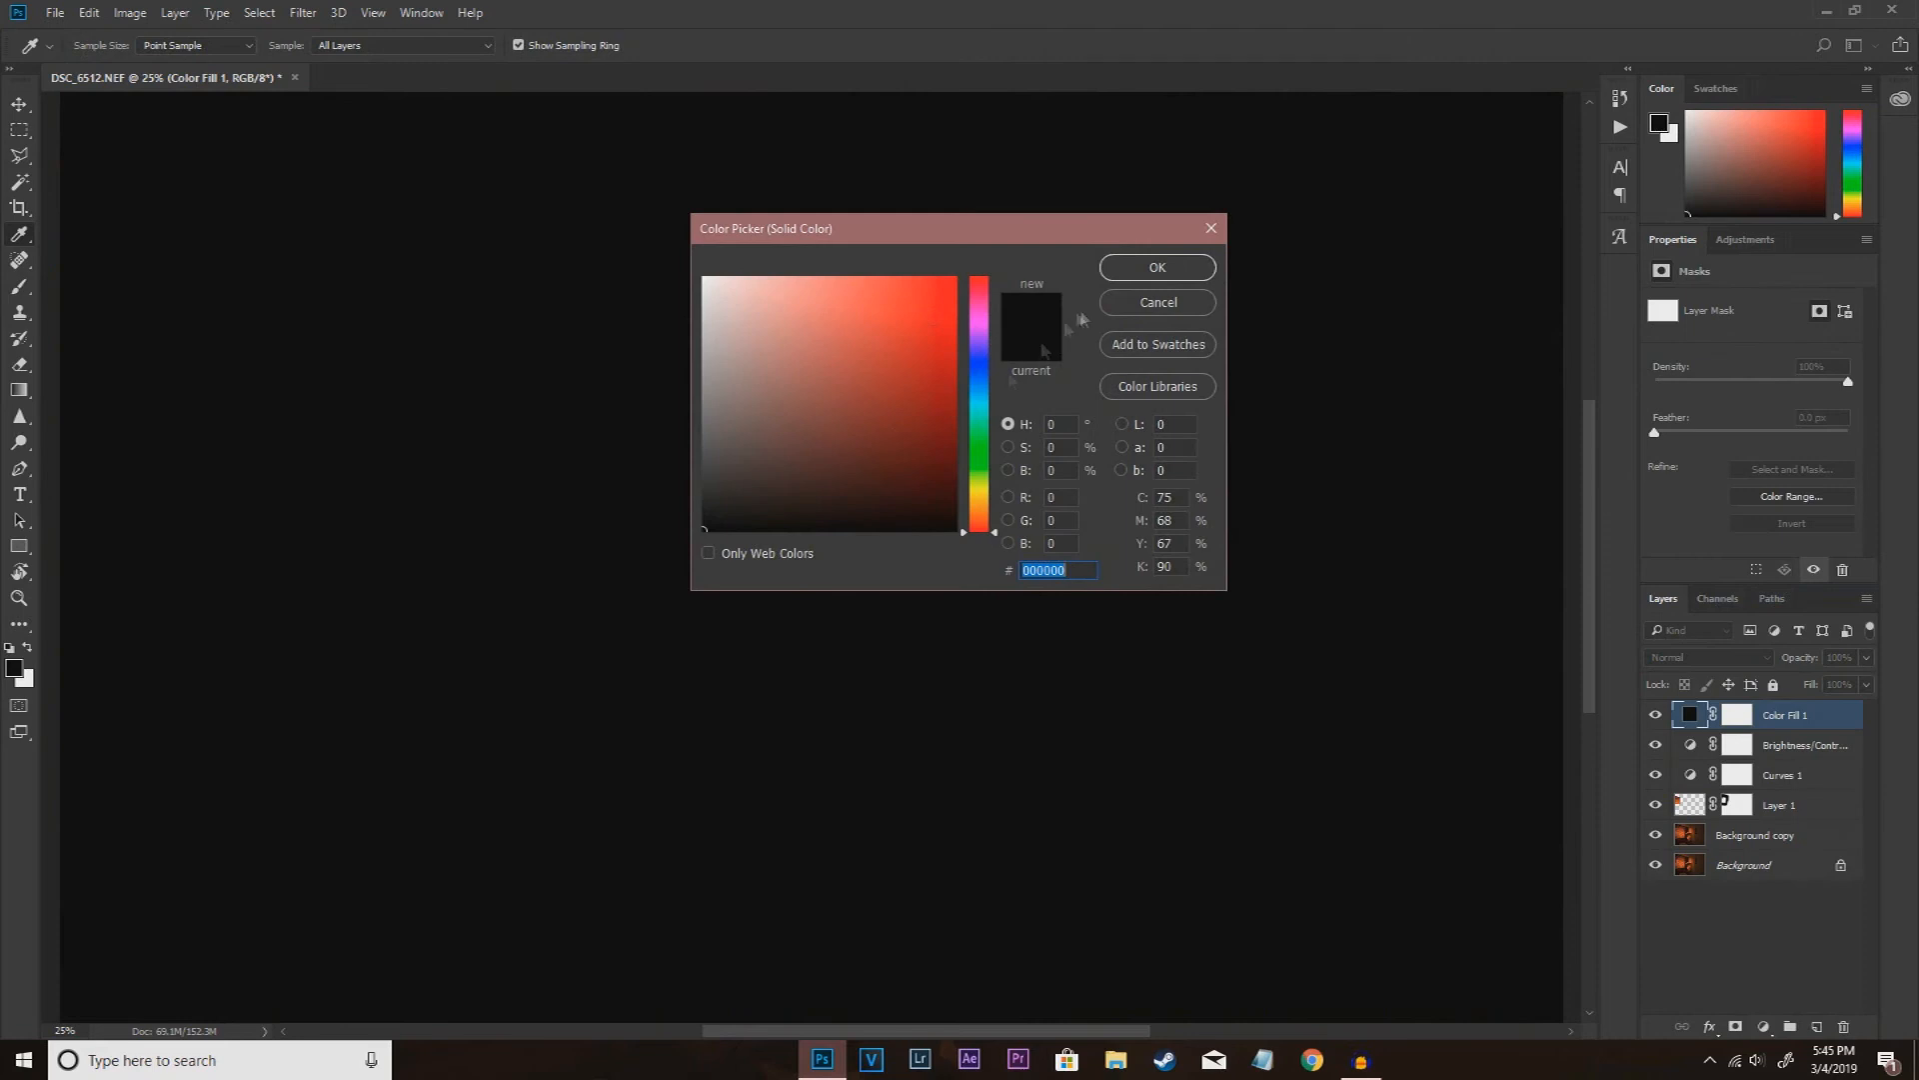
click(1158, 267)
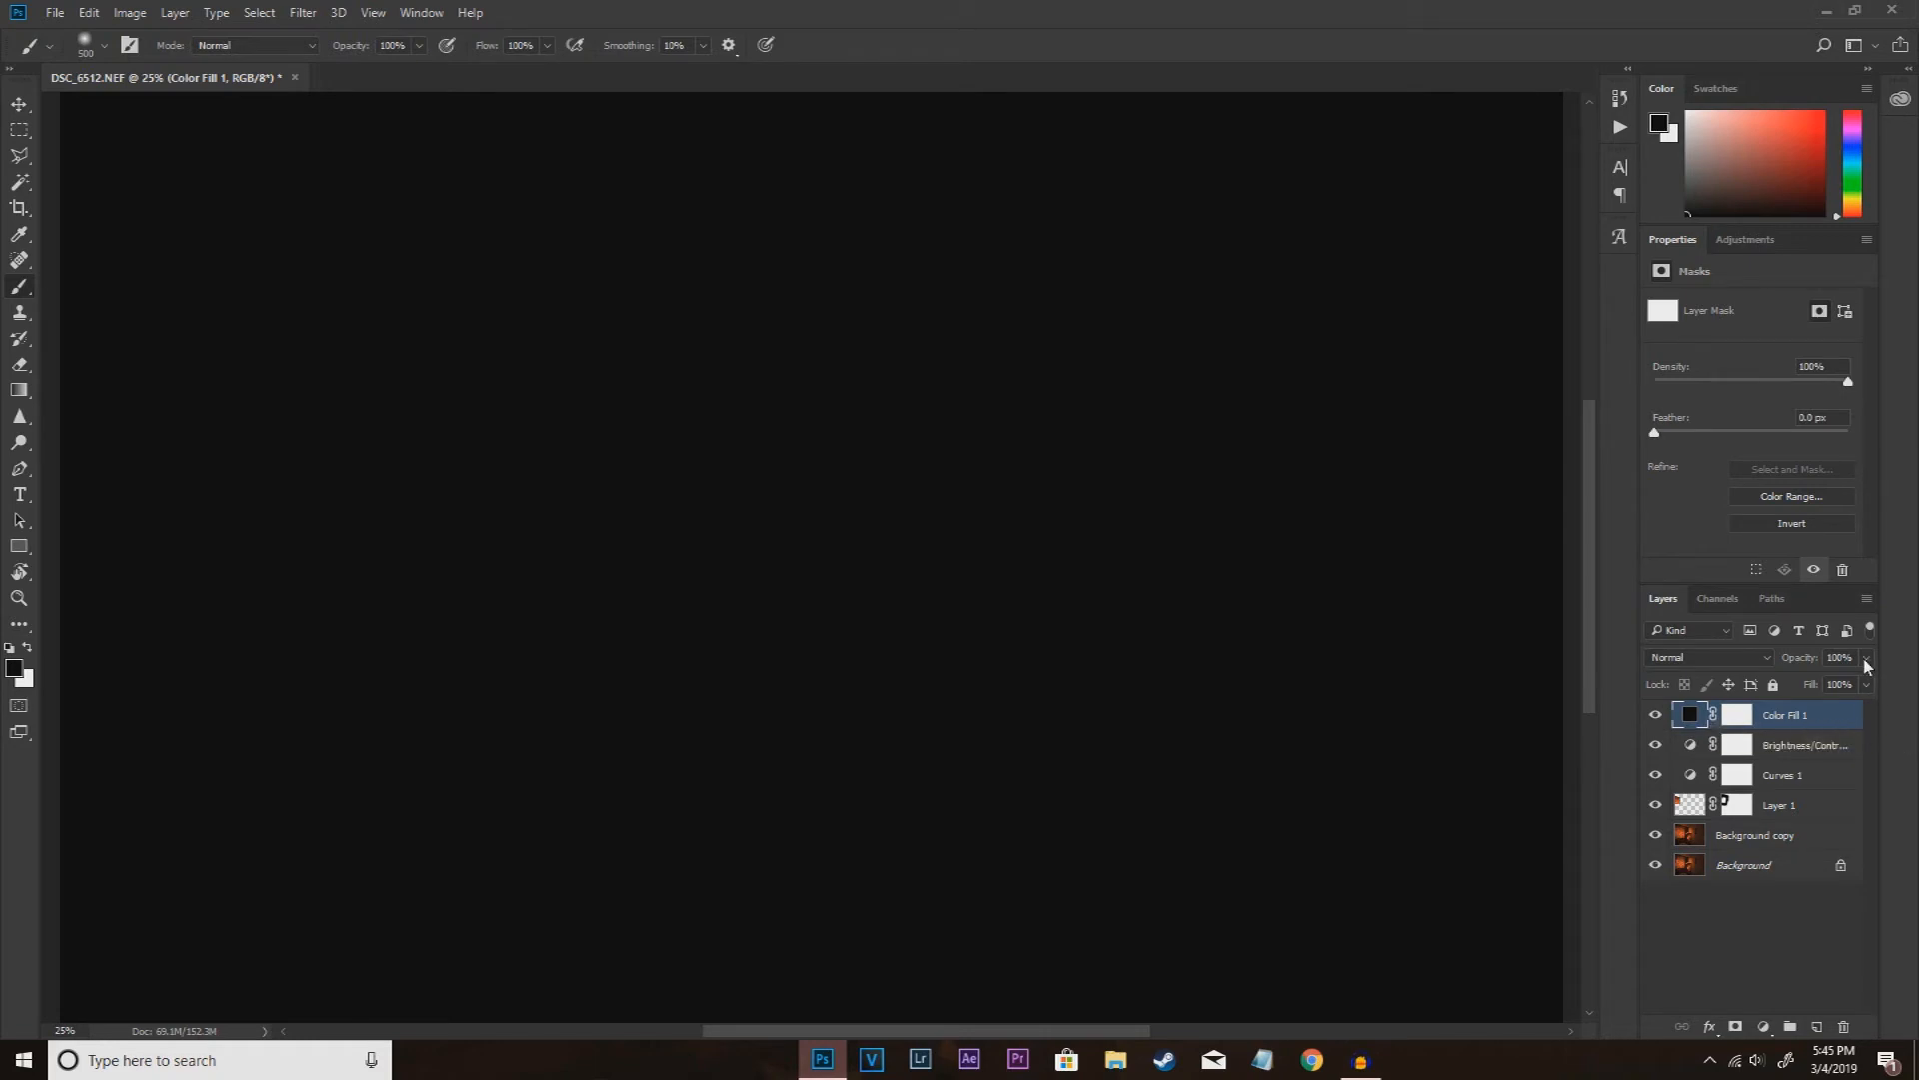
drag(1865, 678, 1800, 686)
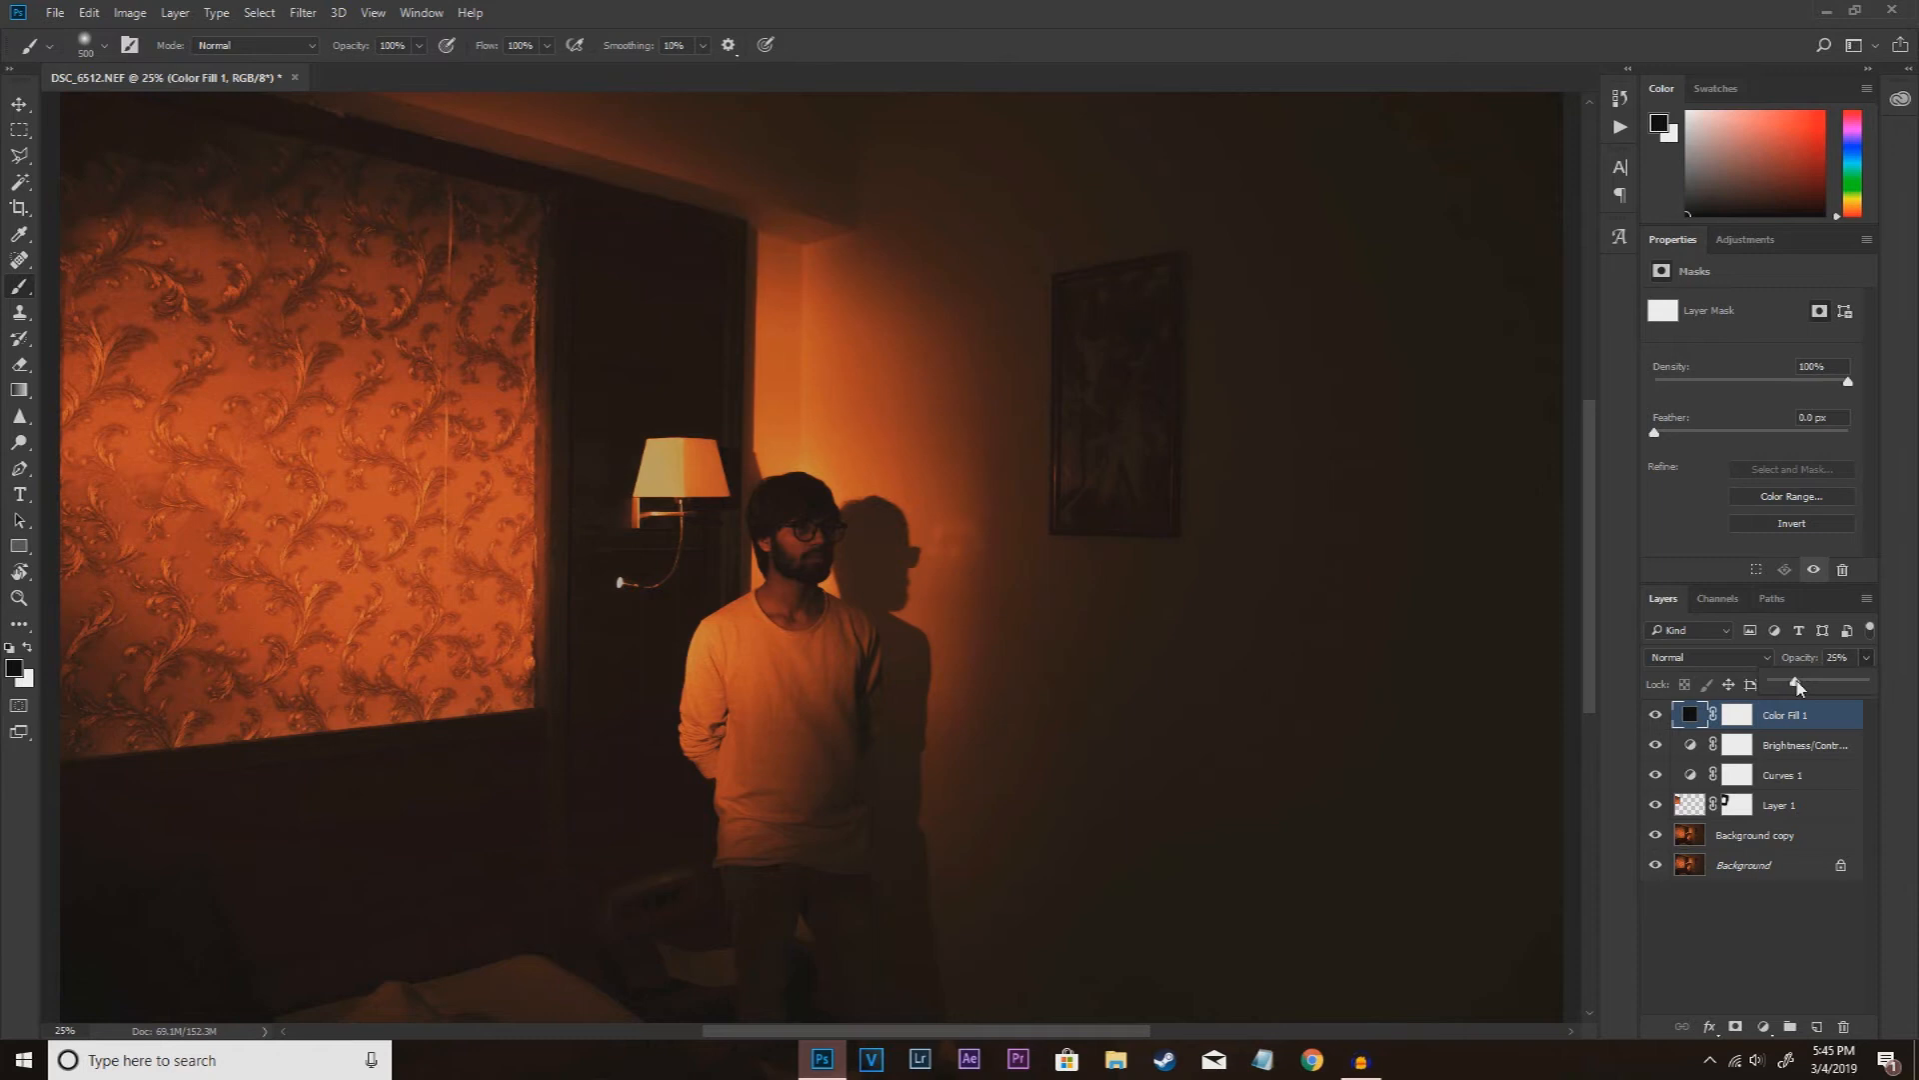
Step: Paint black on the color fill's mask across the middle of the photo with a very large soft round brush, then compare before and after
click(1737, 715)
right_click(23, 289)
click(84, 291)
key(ctrl+minus)
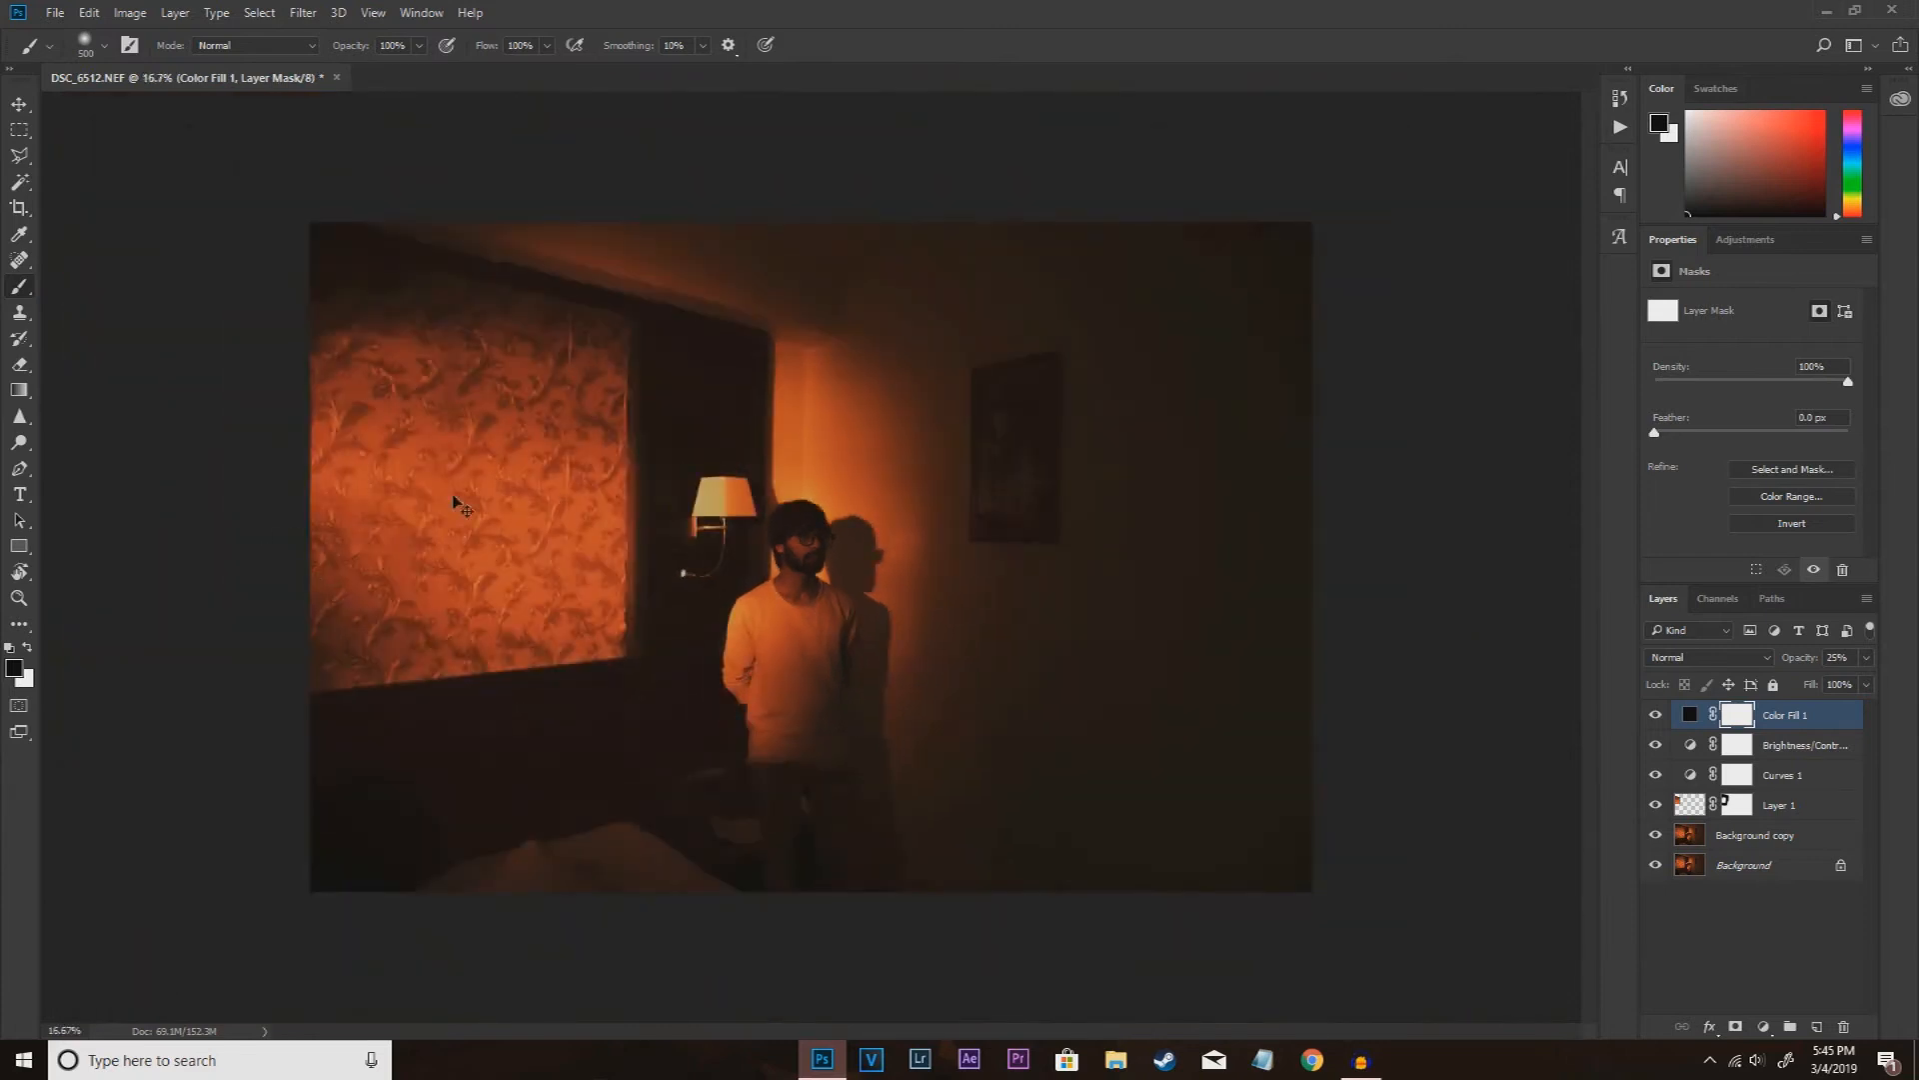
right_click(490, 522)
drag(706, 580, 711, 576)
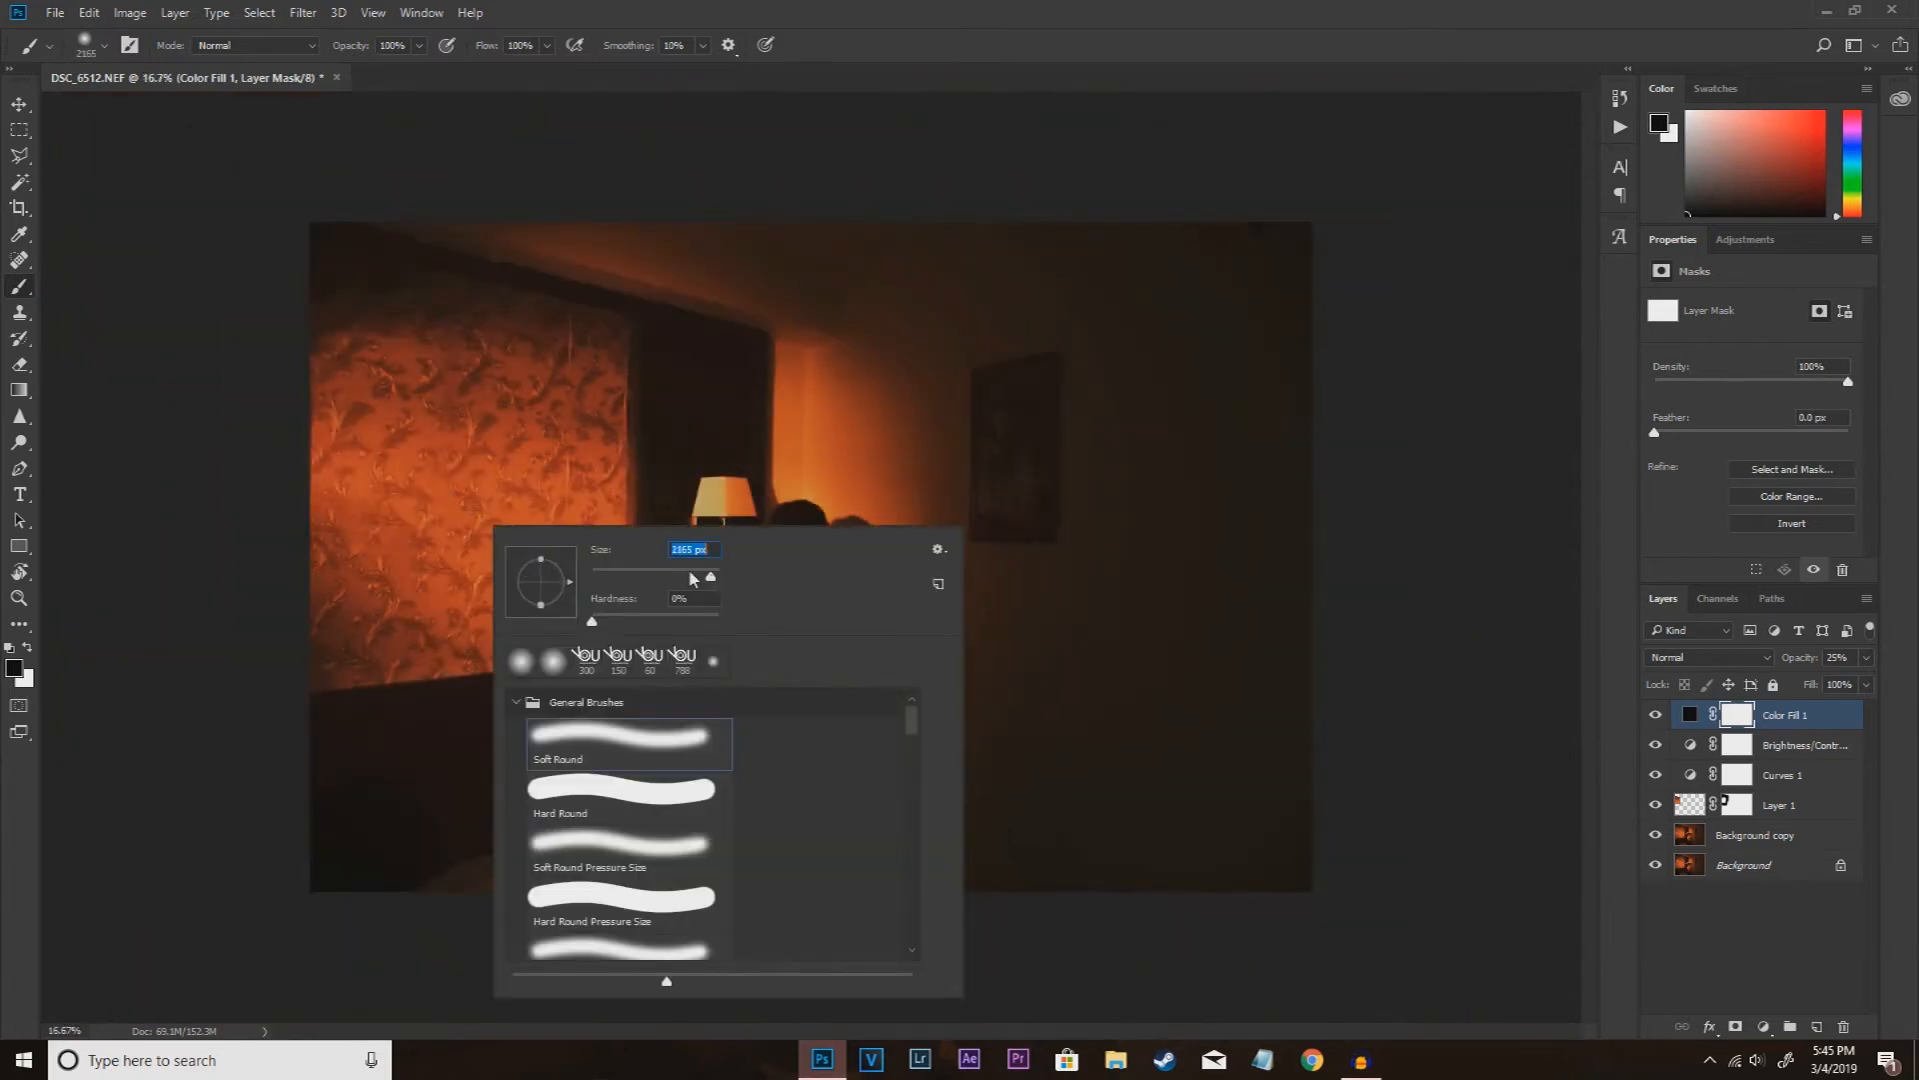
mouse_move(282, 528)
mouse_down()
mouse_move(1399, 550)
mouse_move(5, 541)
mouse_move(1463, 561)
mouse_move(62, 525)
mouse_move(1457, 557)
mouse_up()
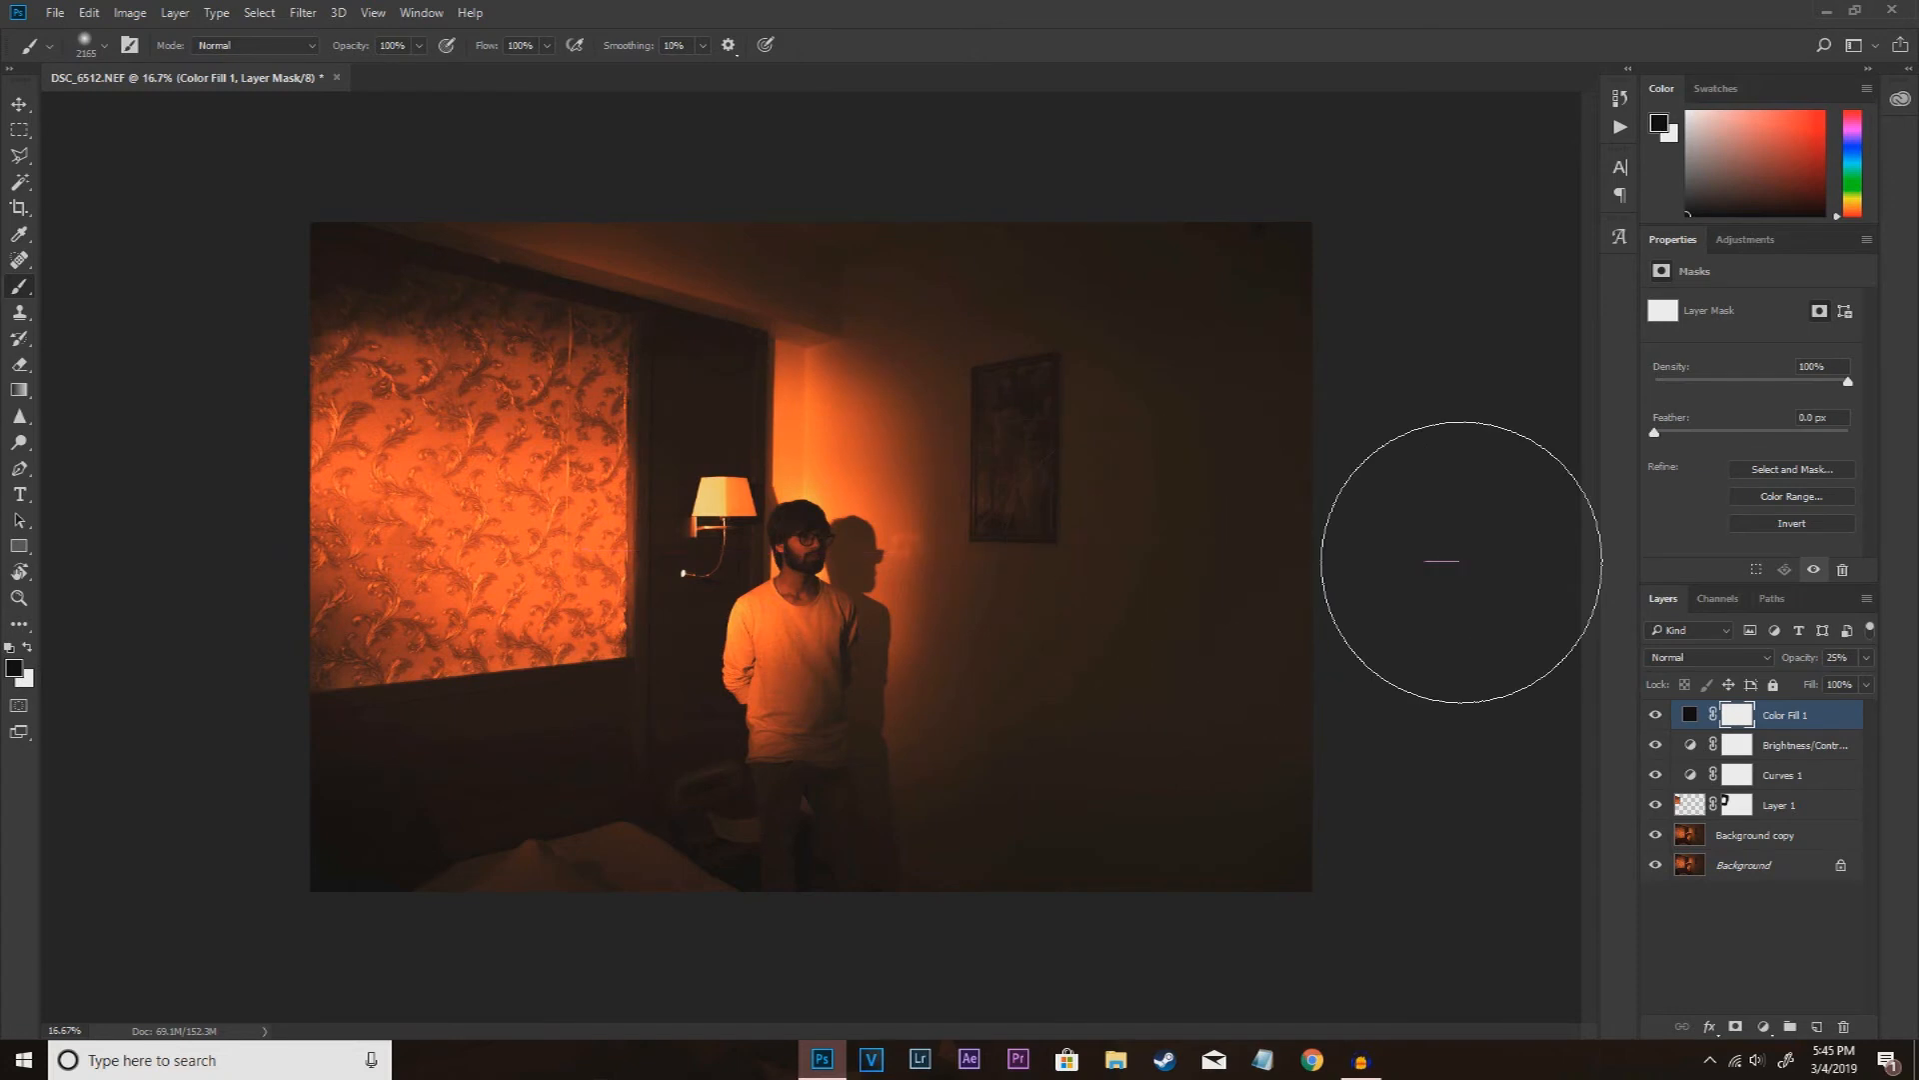
click(1655, 715)
click(1655, 715)
click(1655, 715)
click(1655, 715)
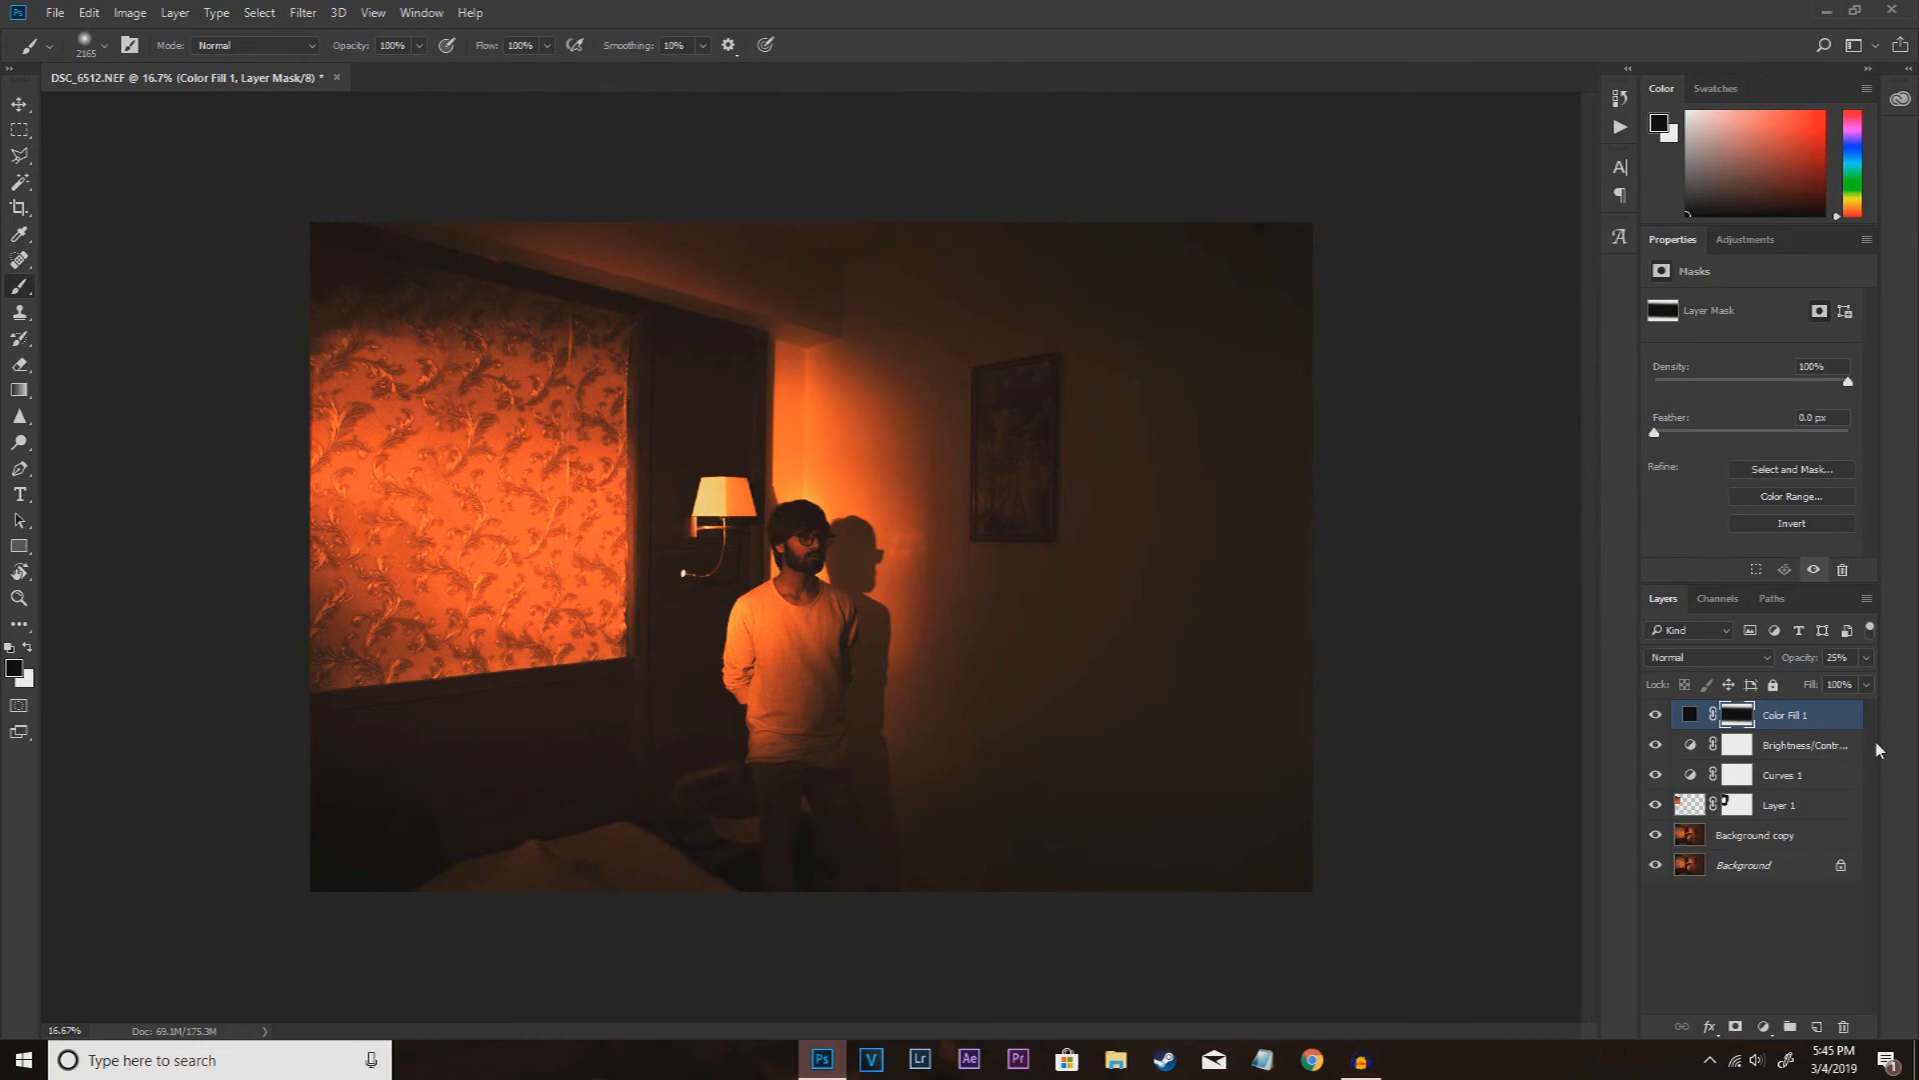
Step: Add a Color Lookup layer with the Kodak 5218 Kodak 2395 (by Adobe).cube 3D LUT and reduce its opacity to 18%
click(1763, 1026)
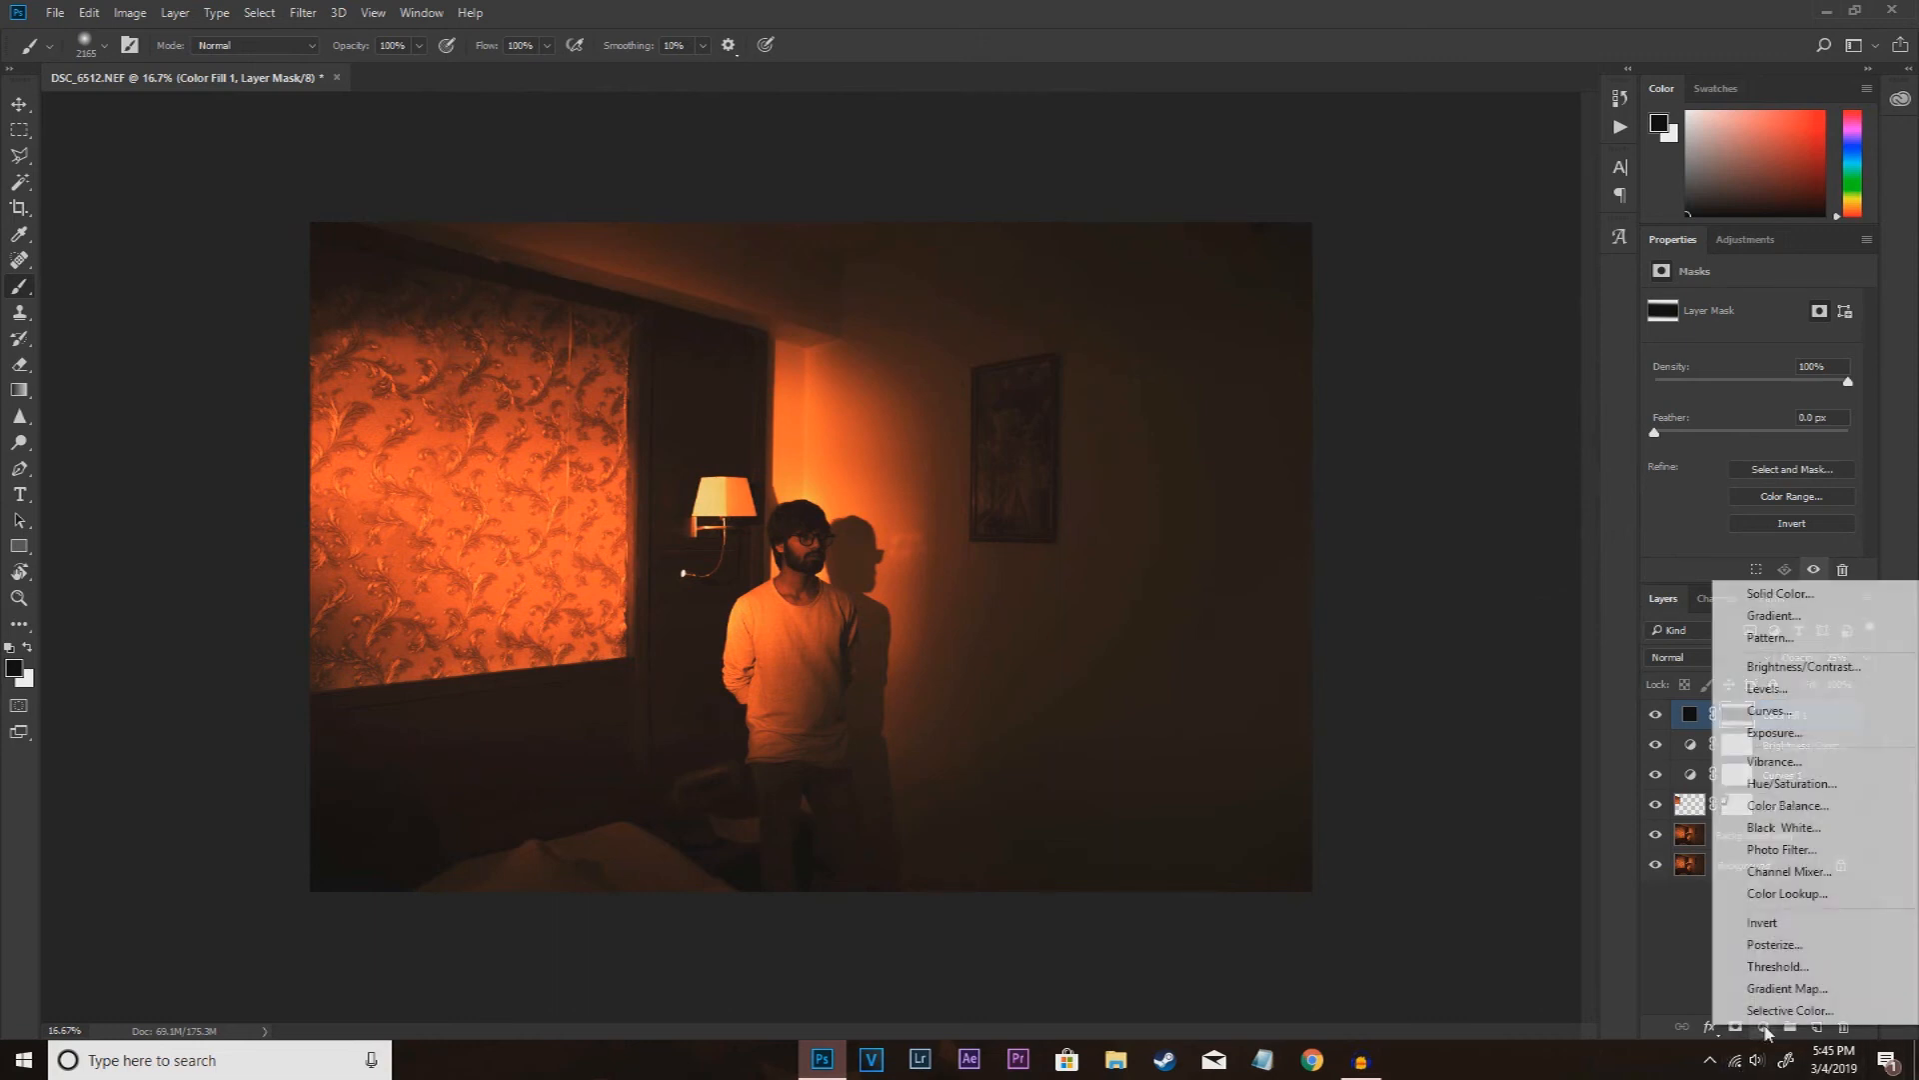
click(1787, 893)
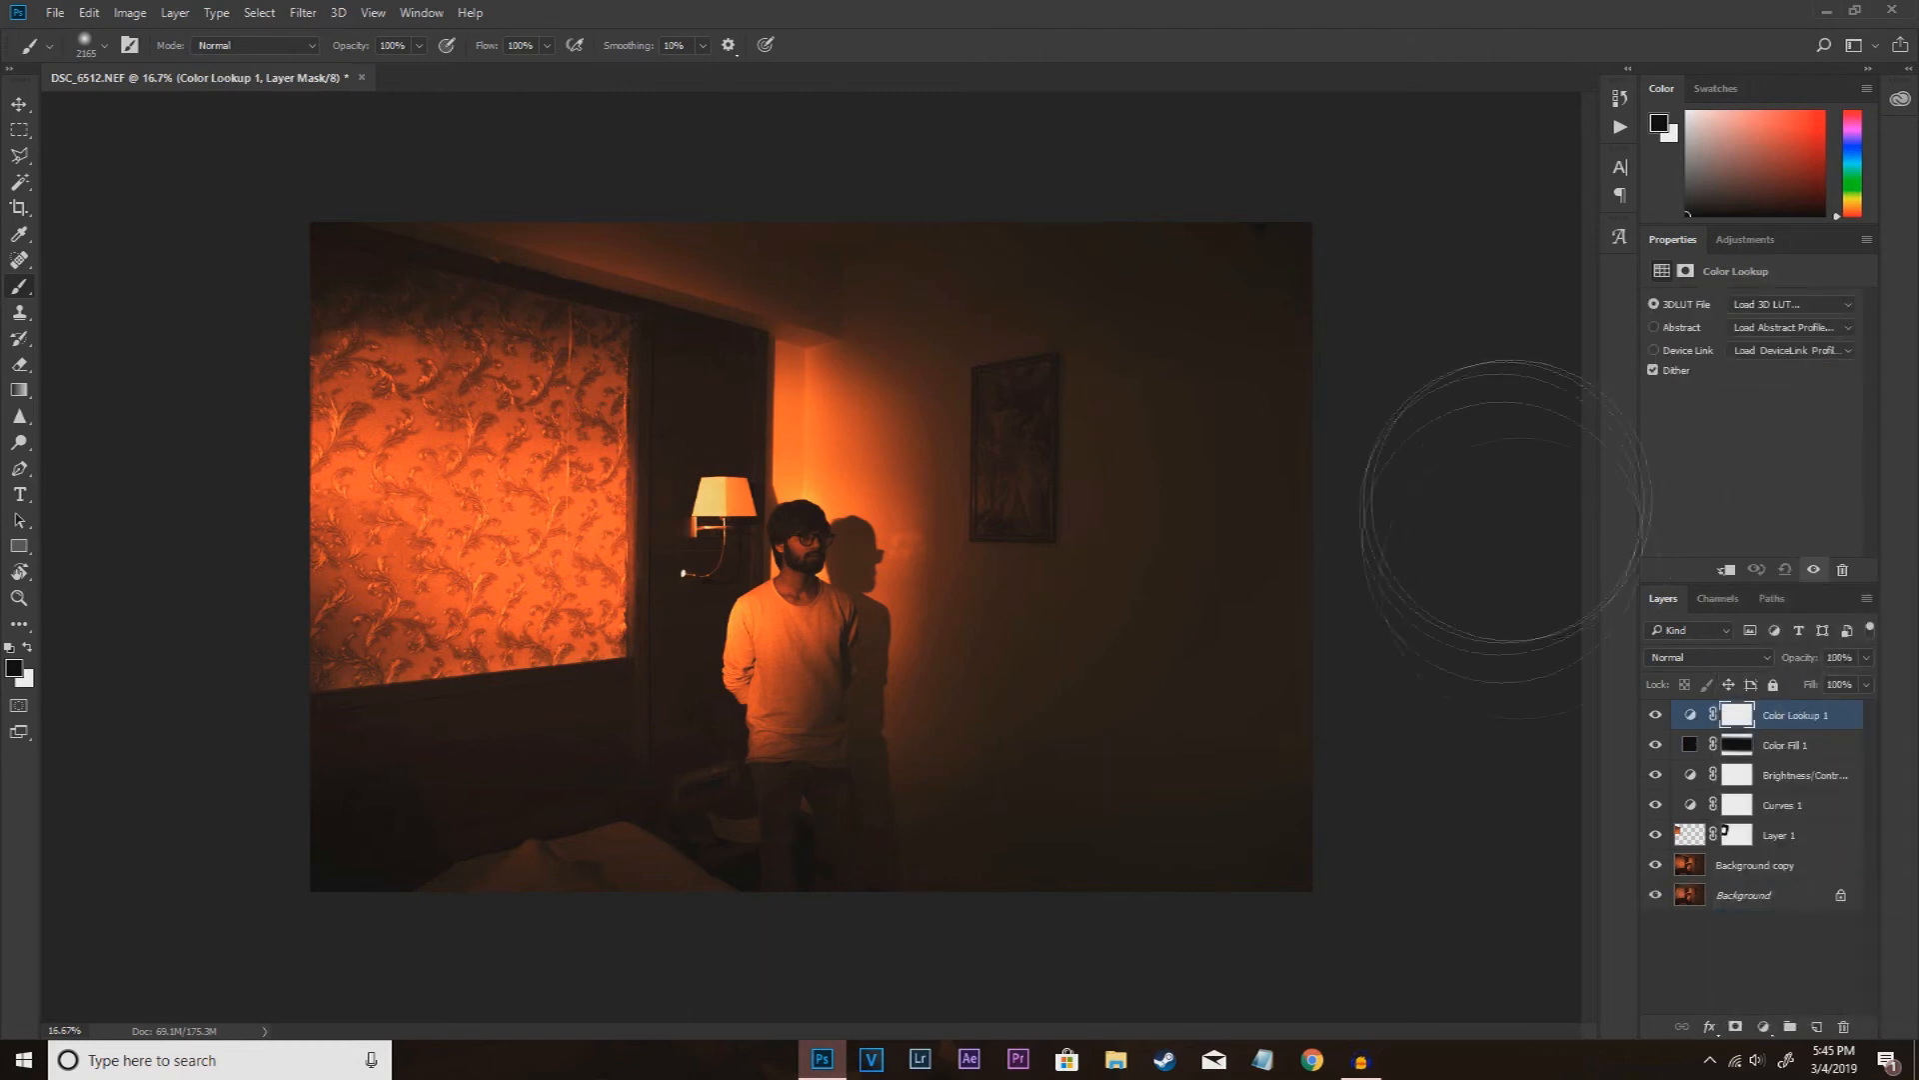
click(1770, 305)
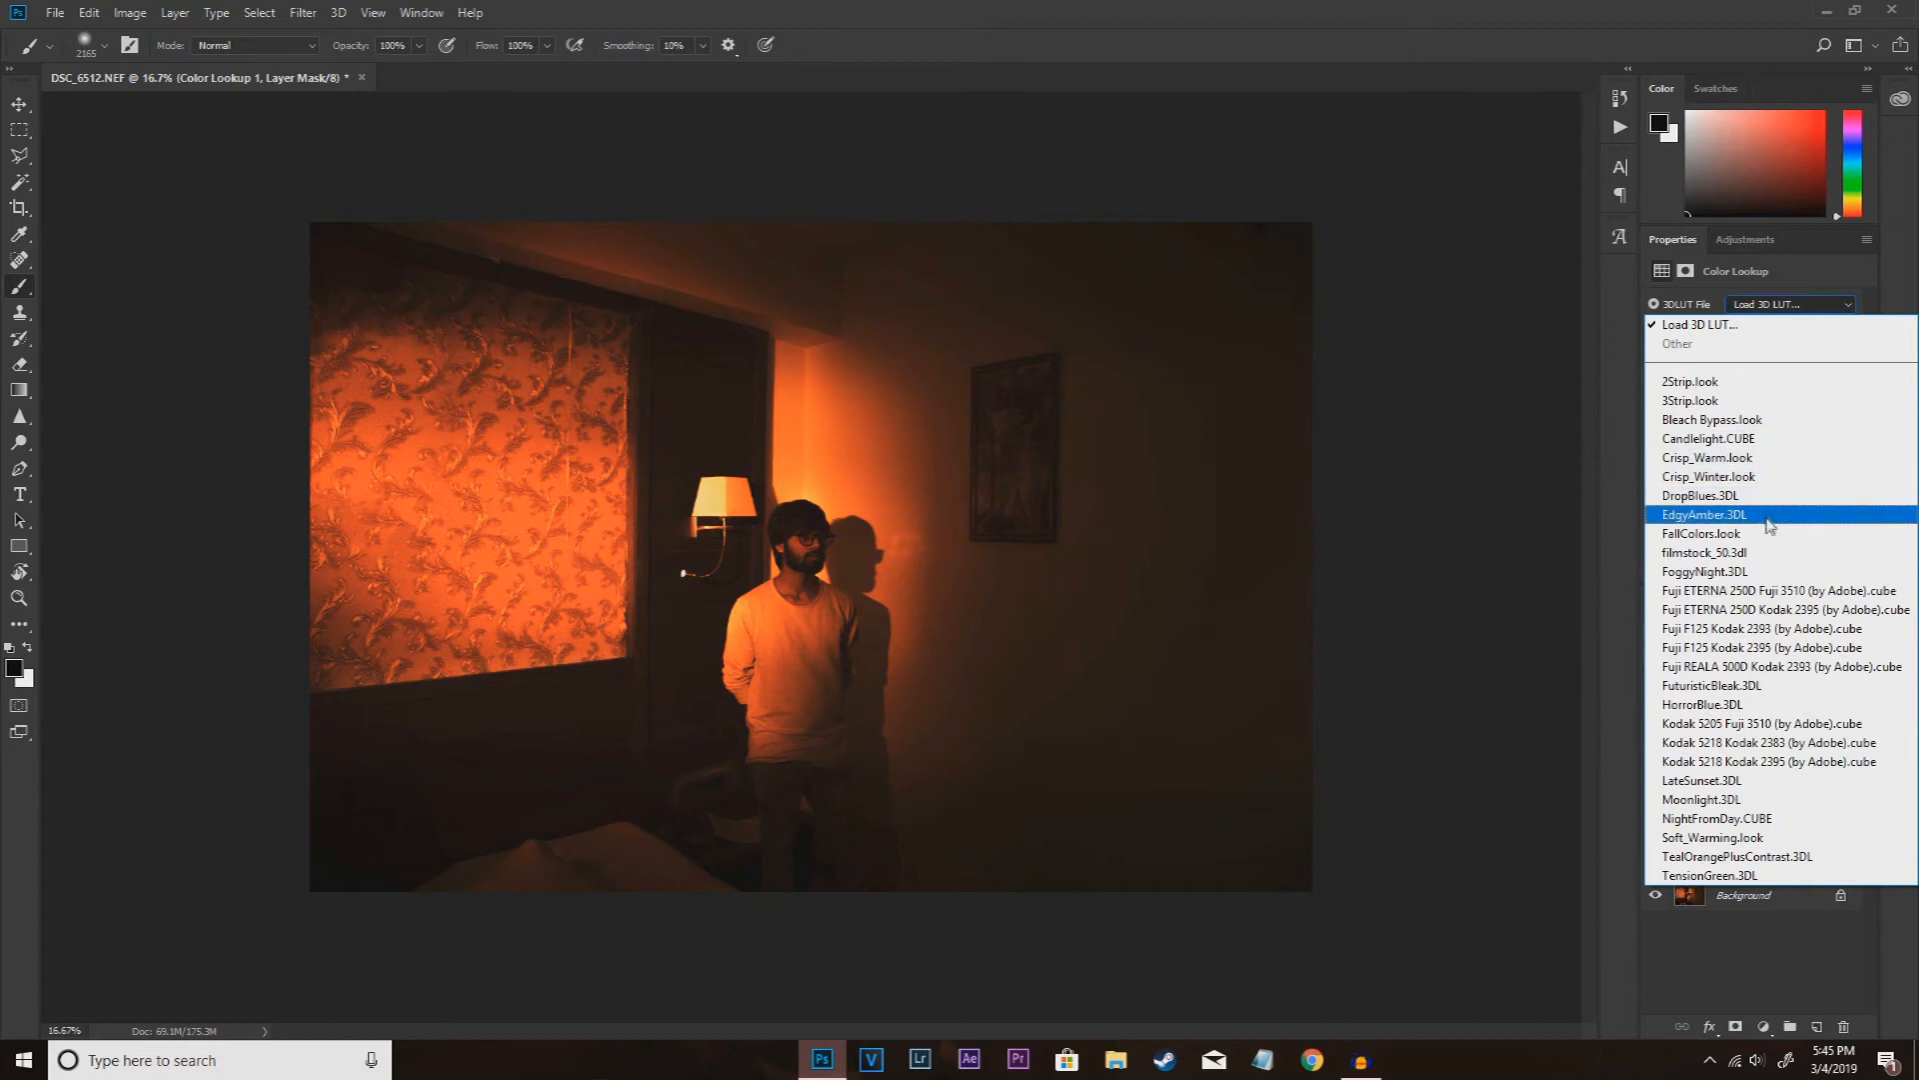
click(1737, 438)
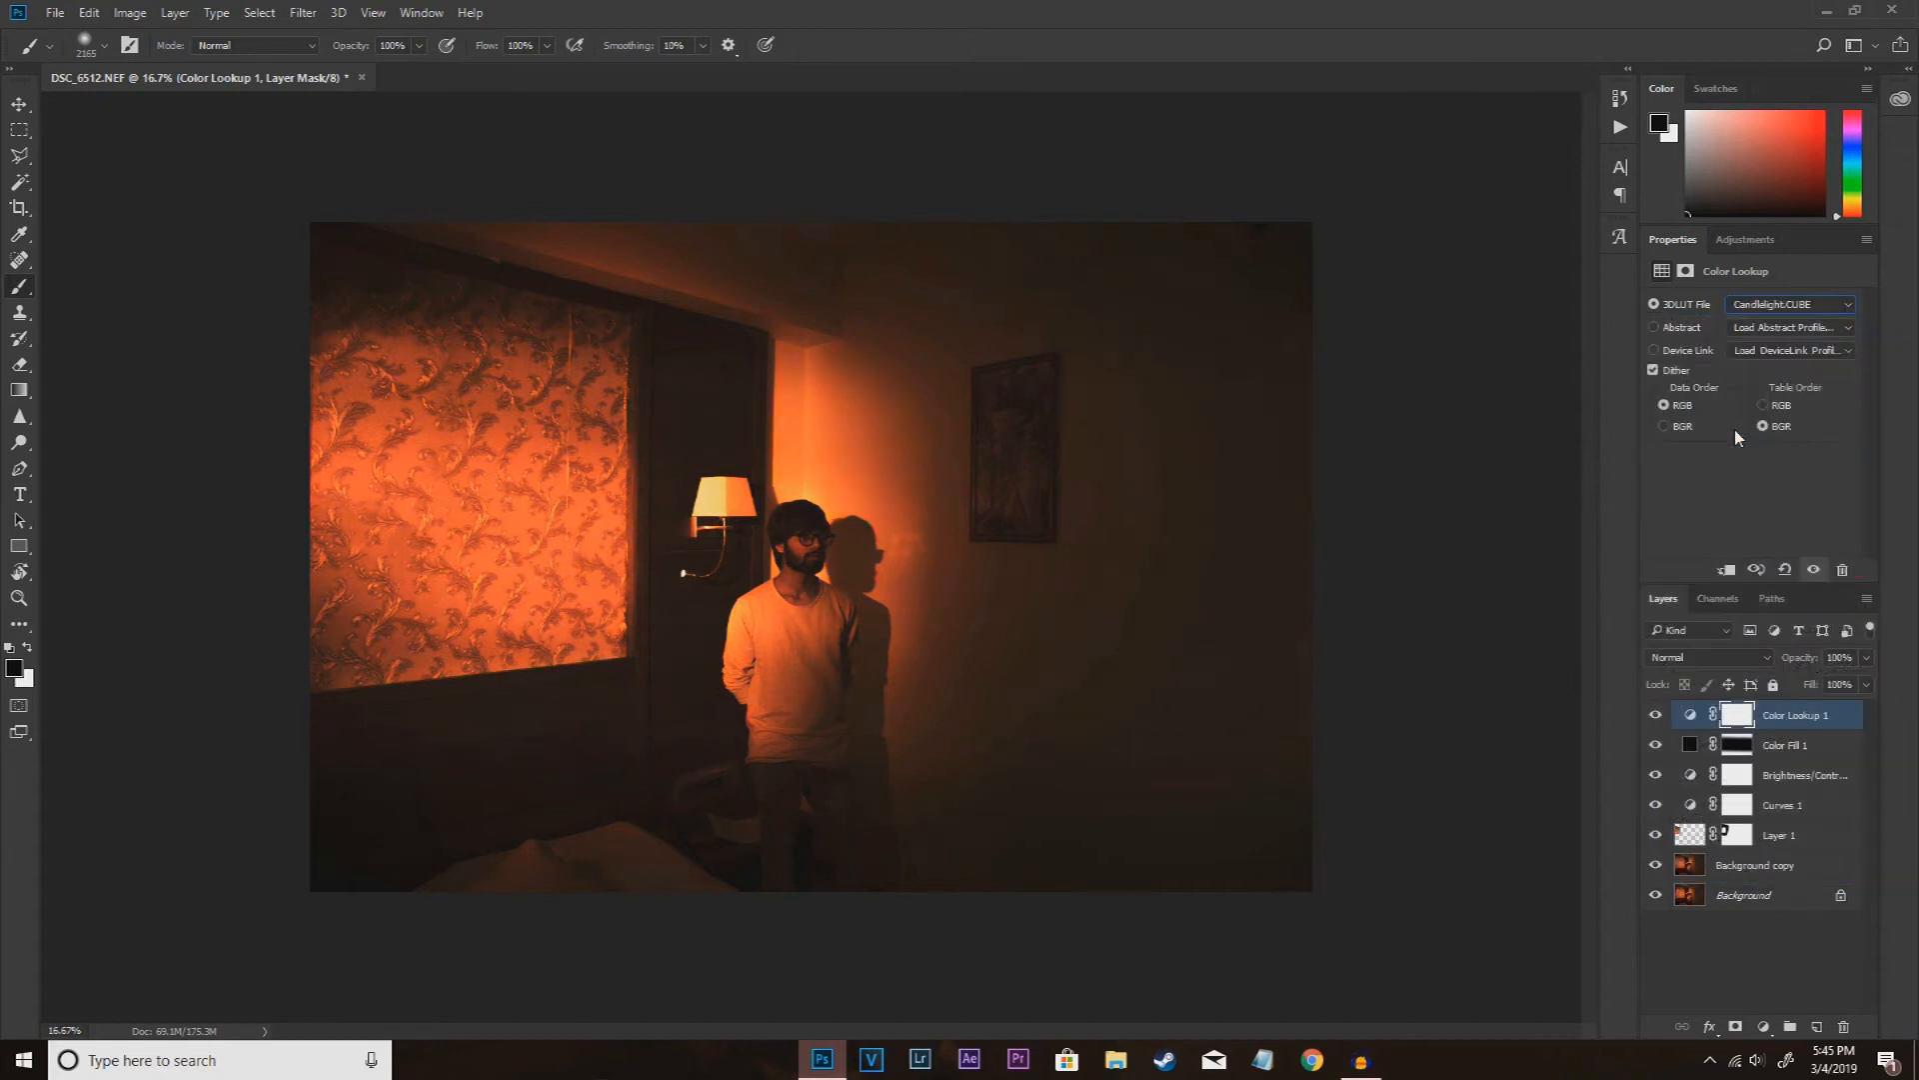
click(1776, 307)
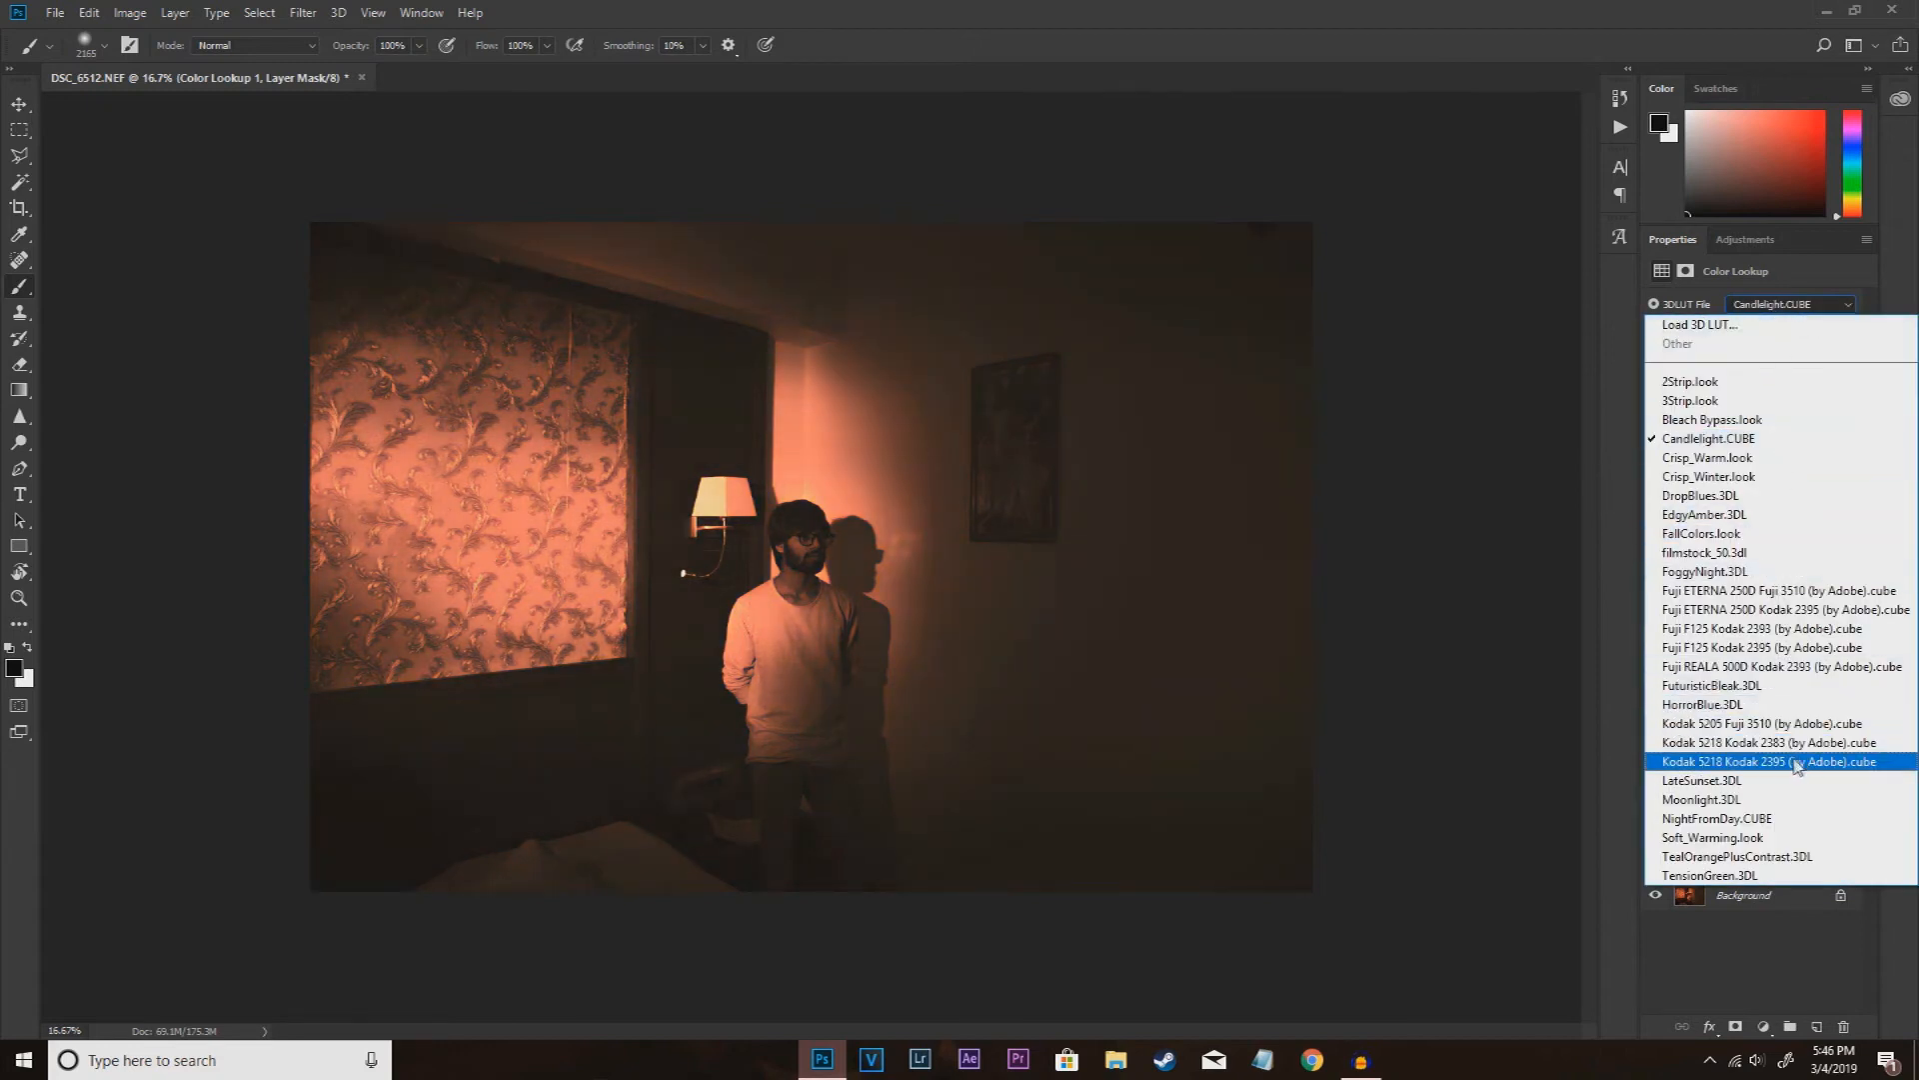
click(1721, 762)
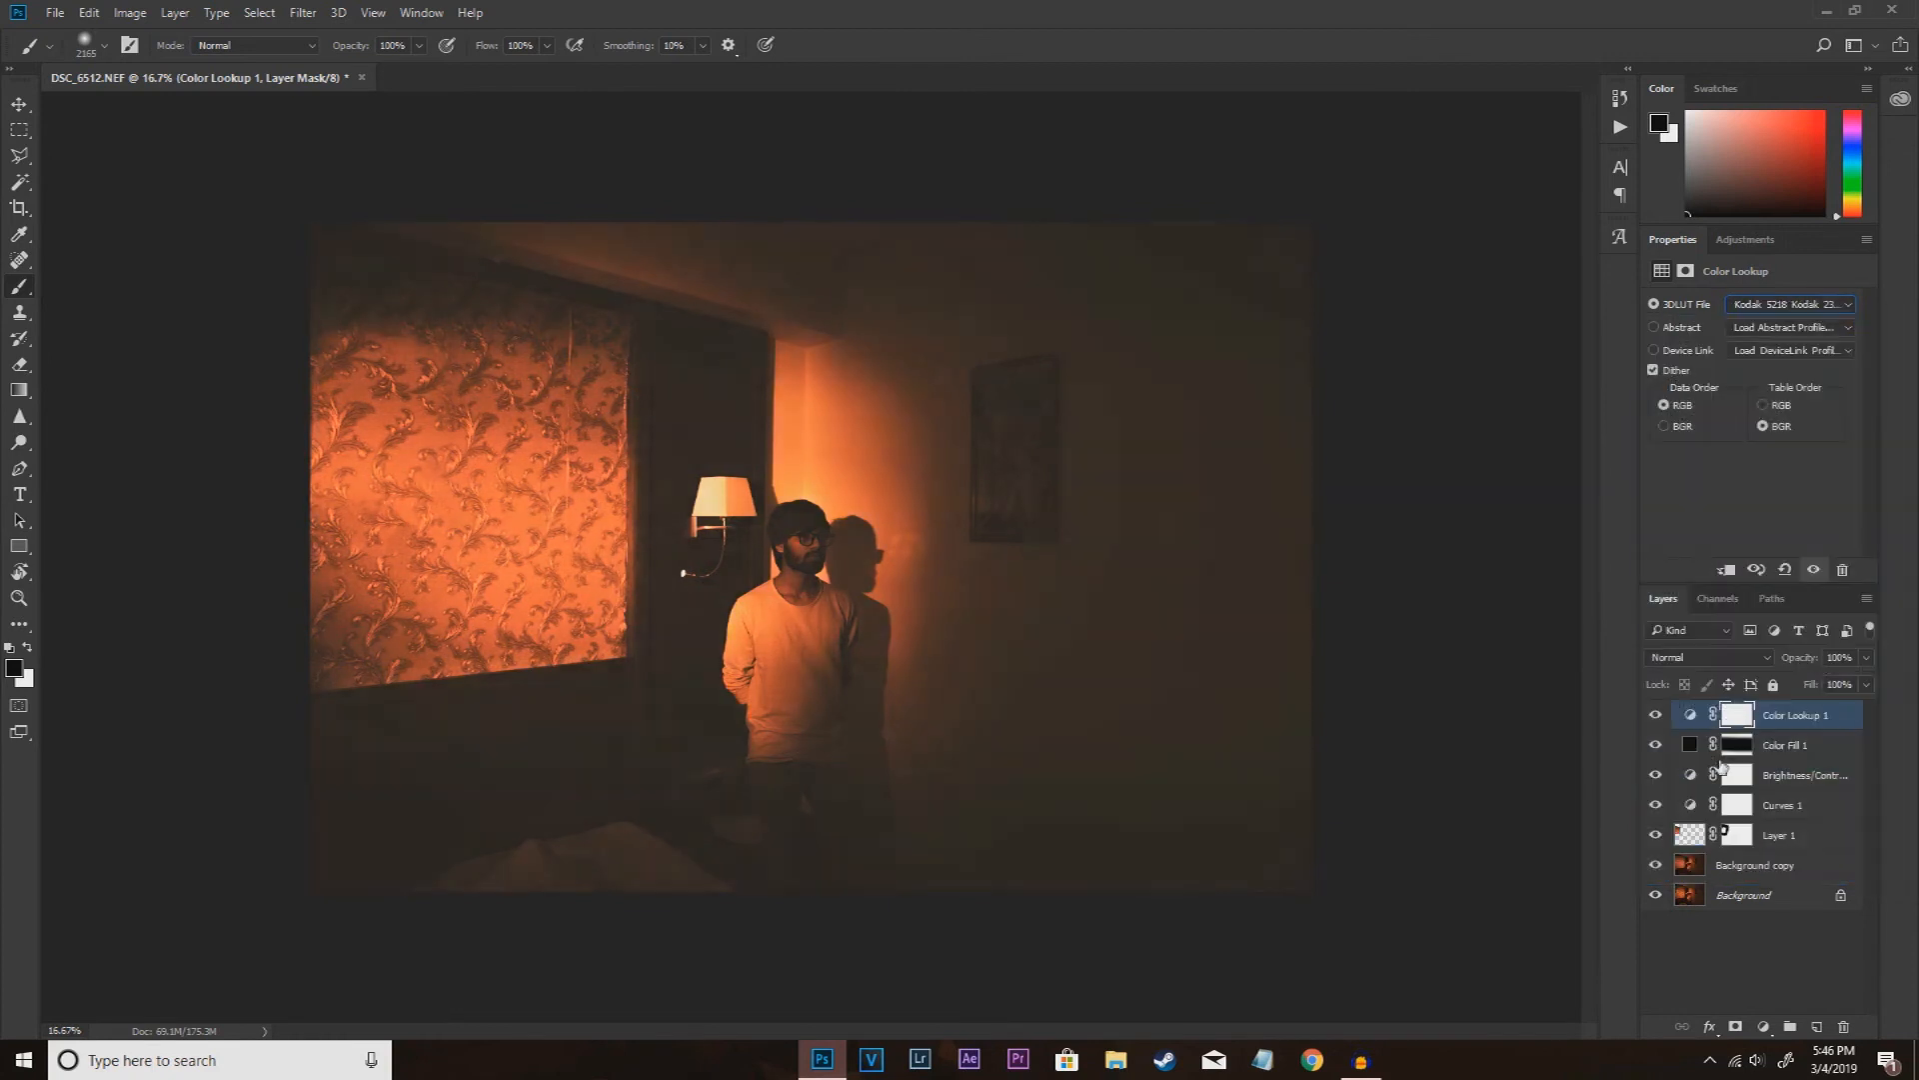
drag(1868, 663, 1785, 688)
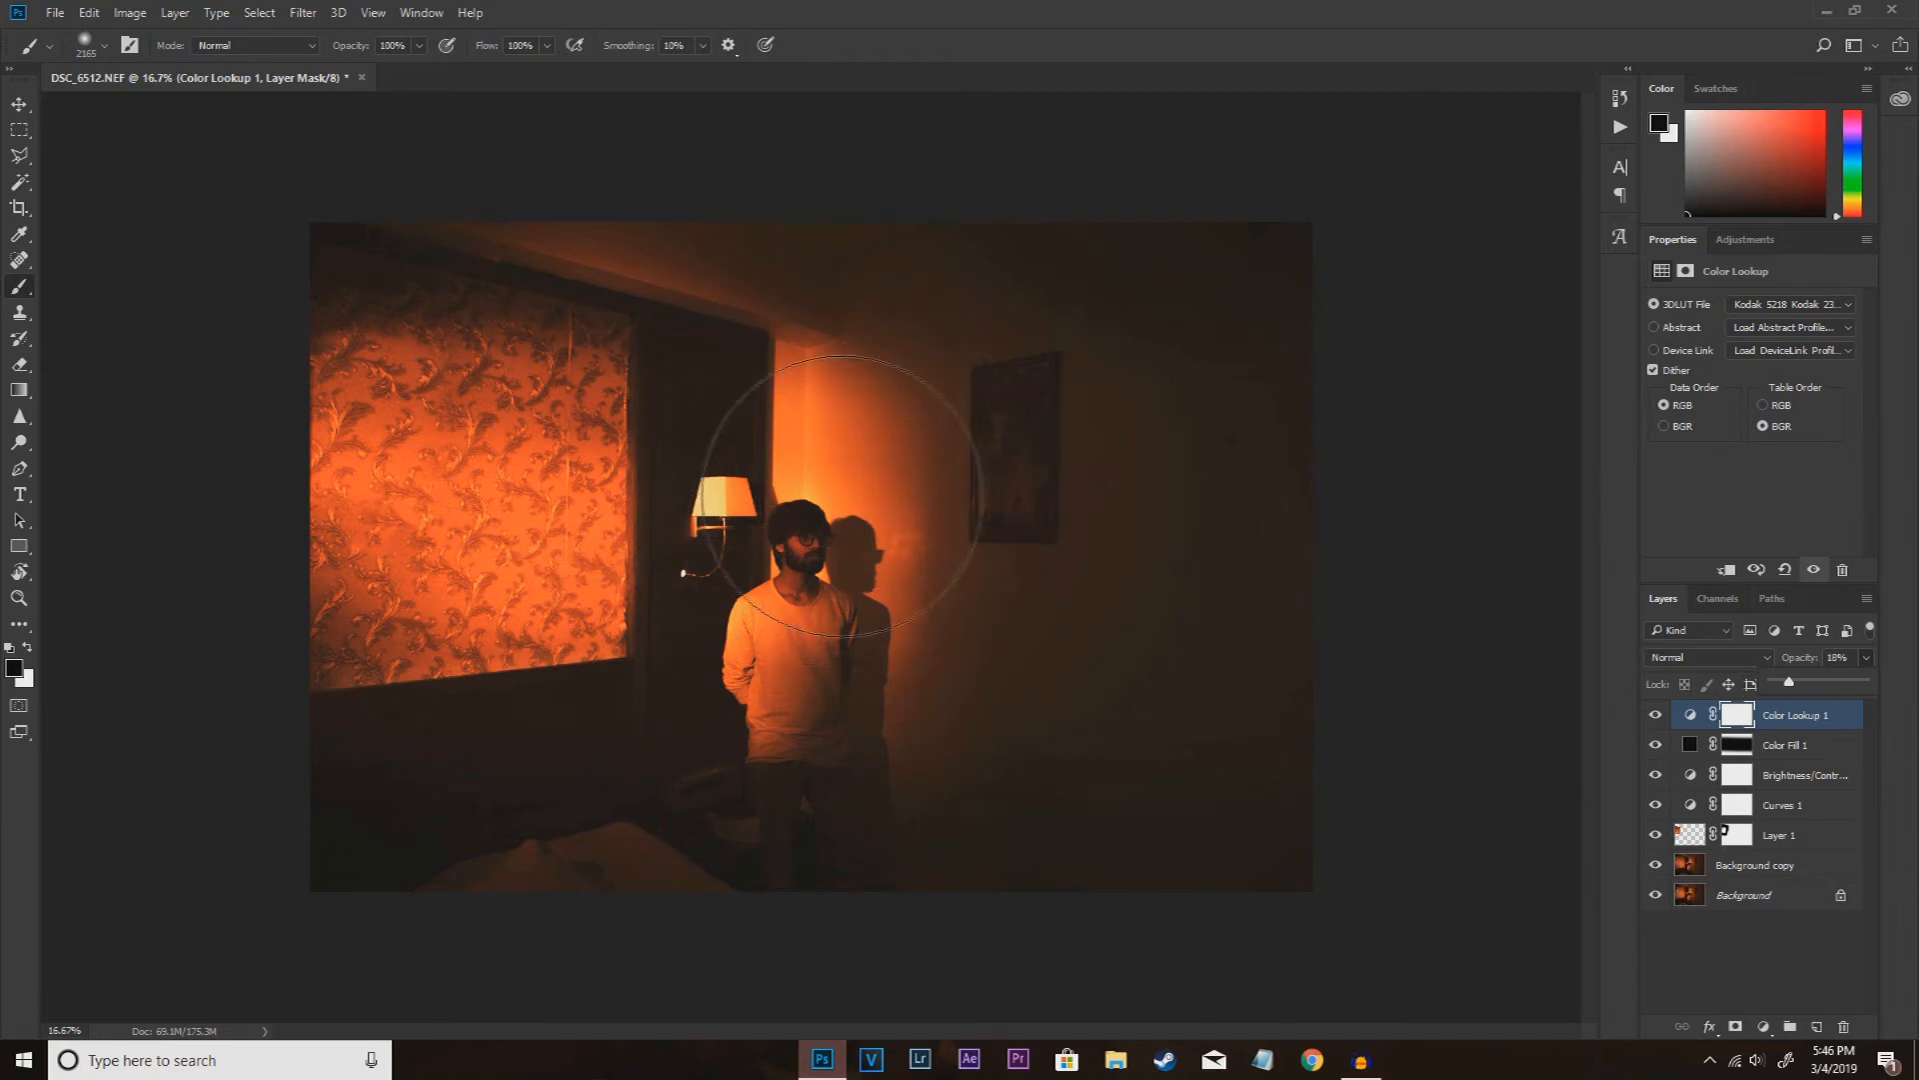
Step: Add a Selective Color layer and, for the Reds, raise cyan moderately and set black to +1%
click(1764, 1027)
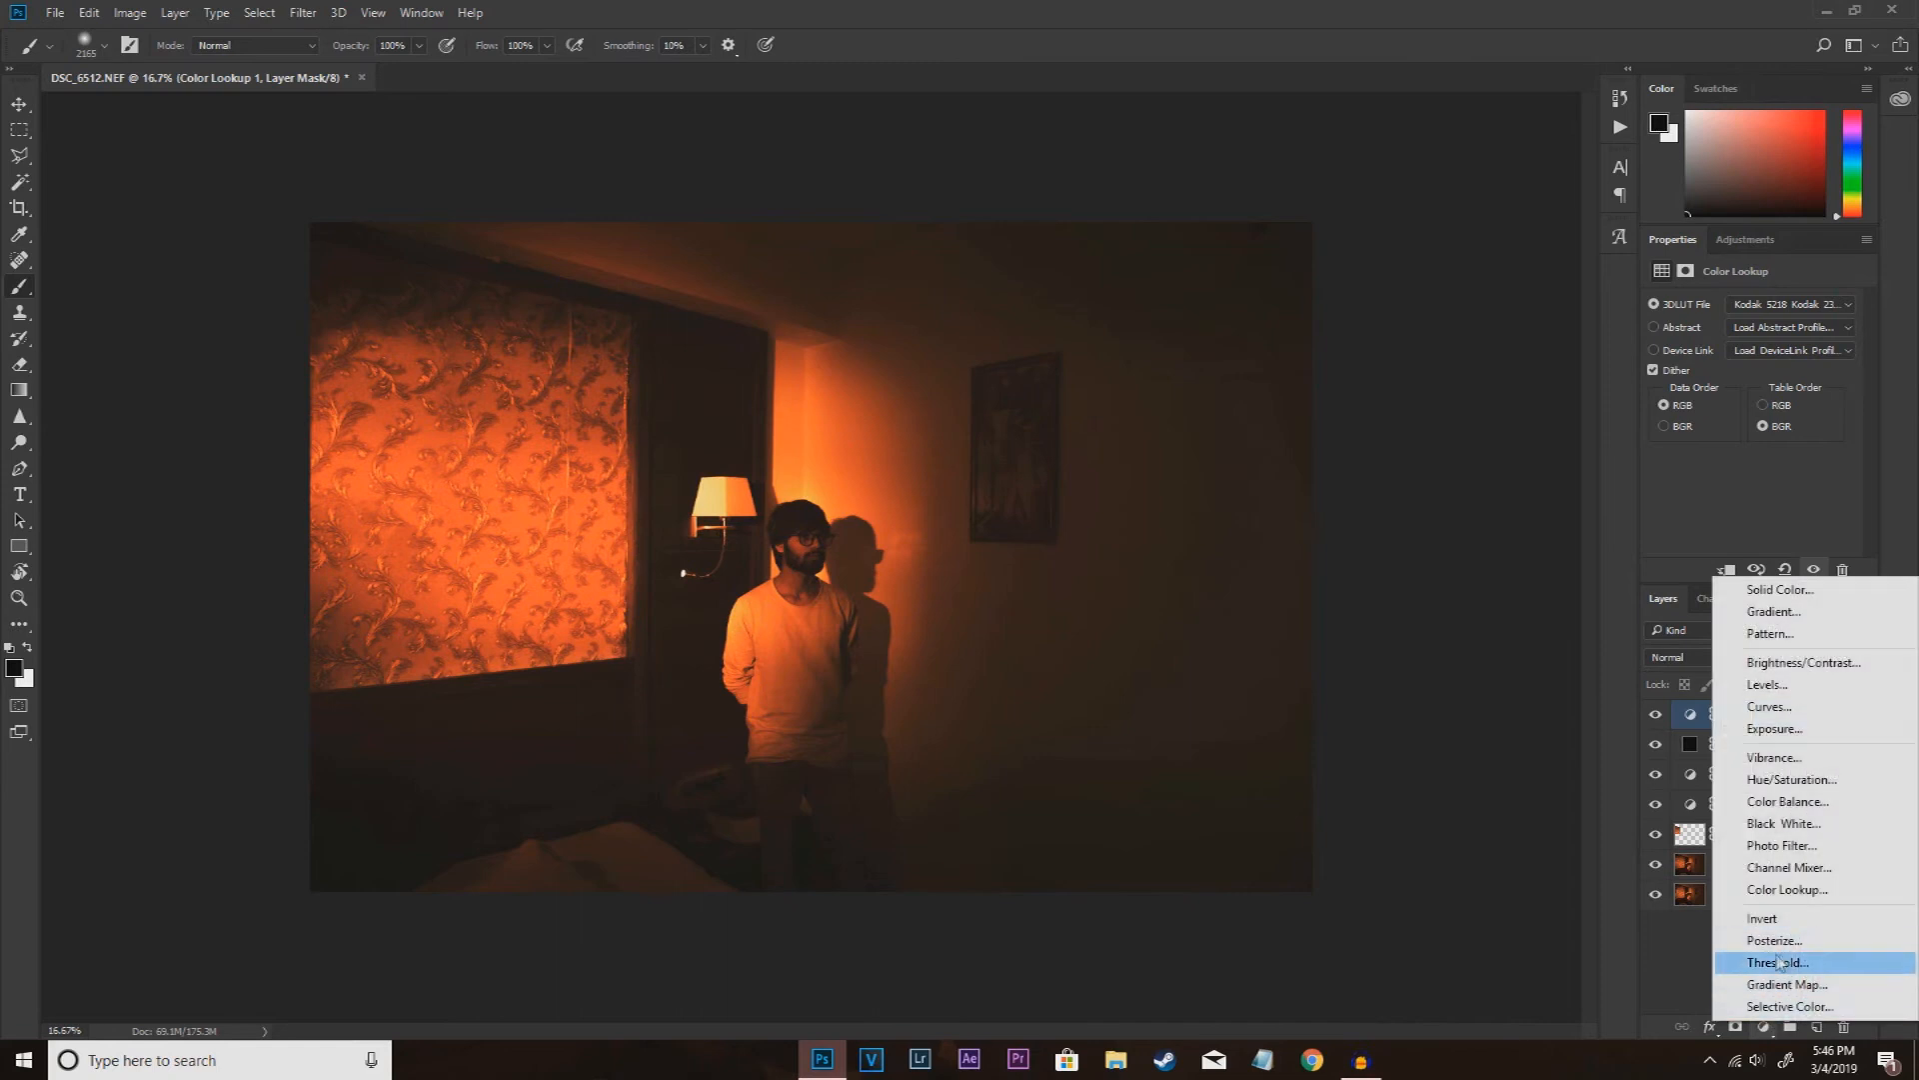
click(1784, 1005)
click(1734, 327)
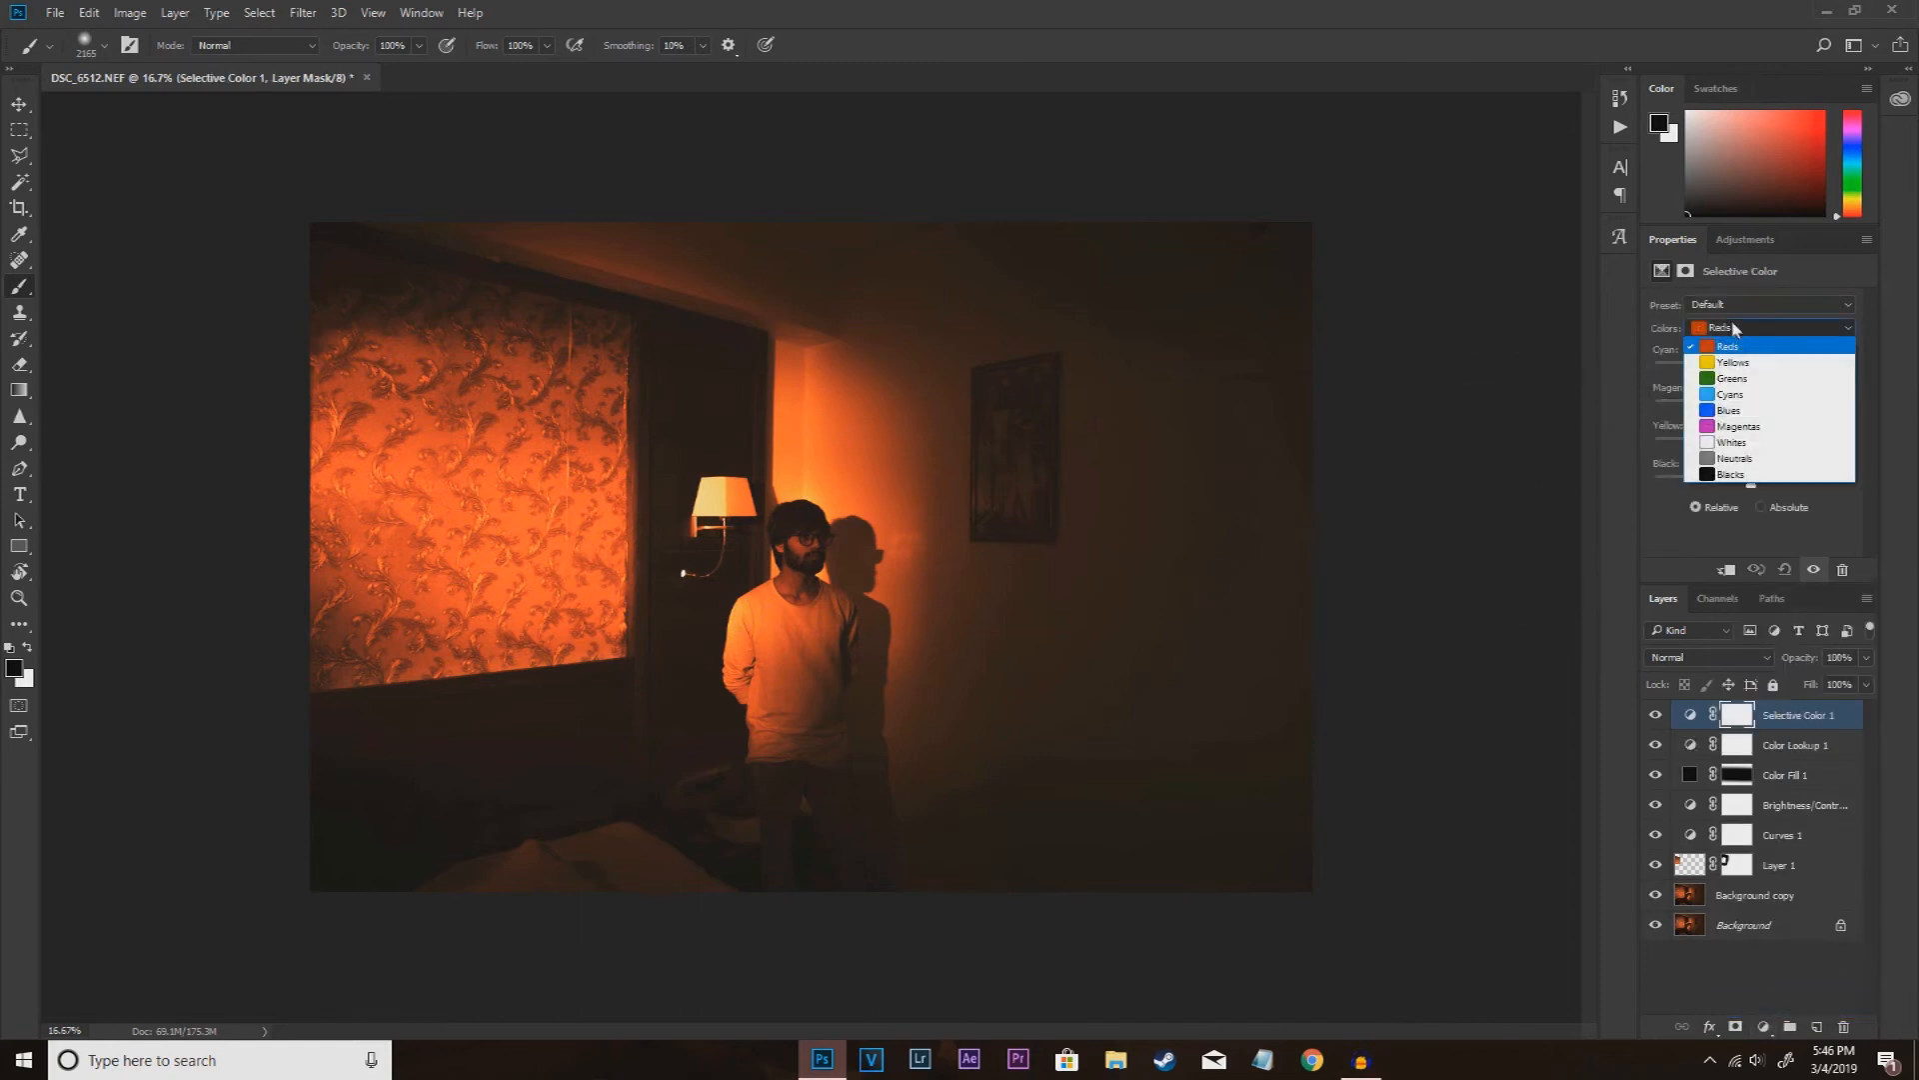
click(1748, 362)
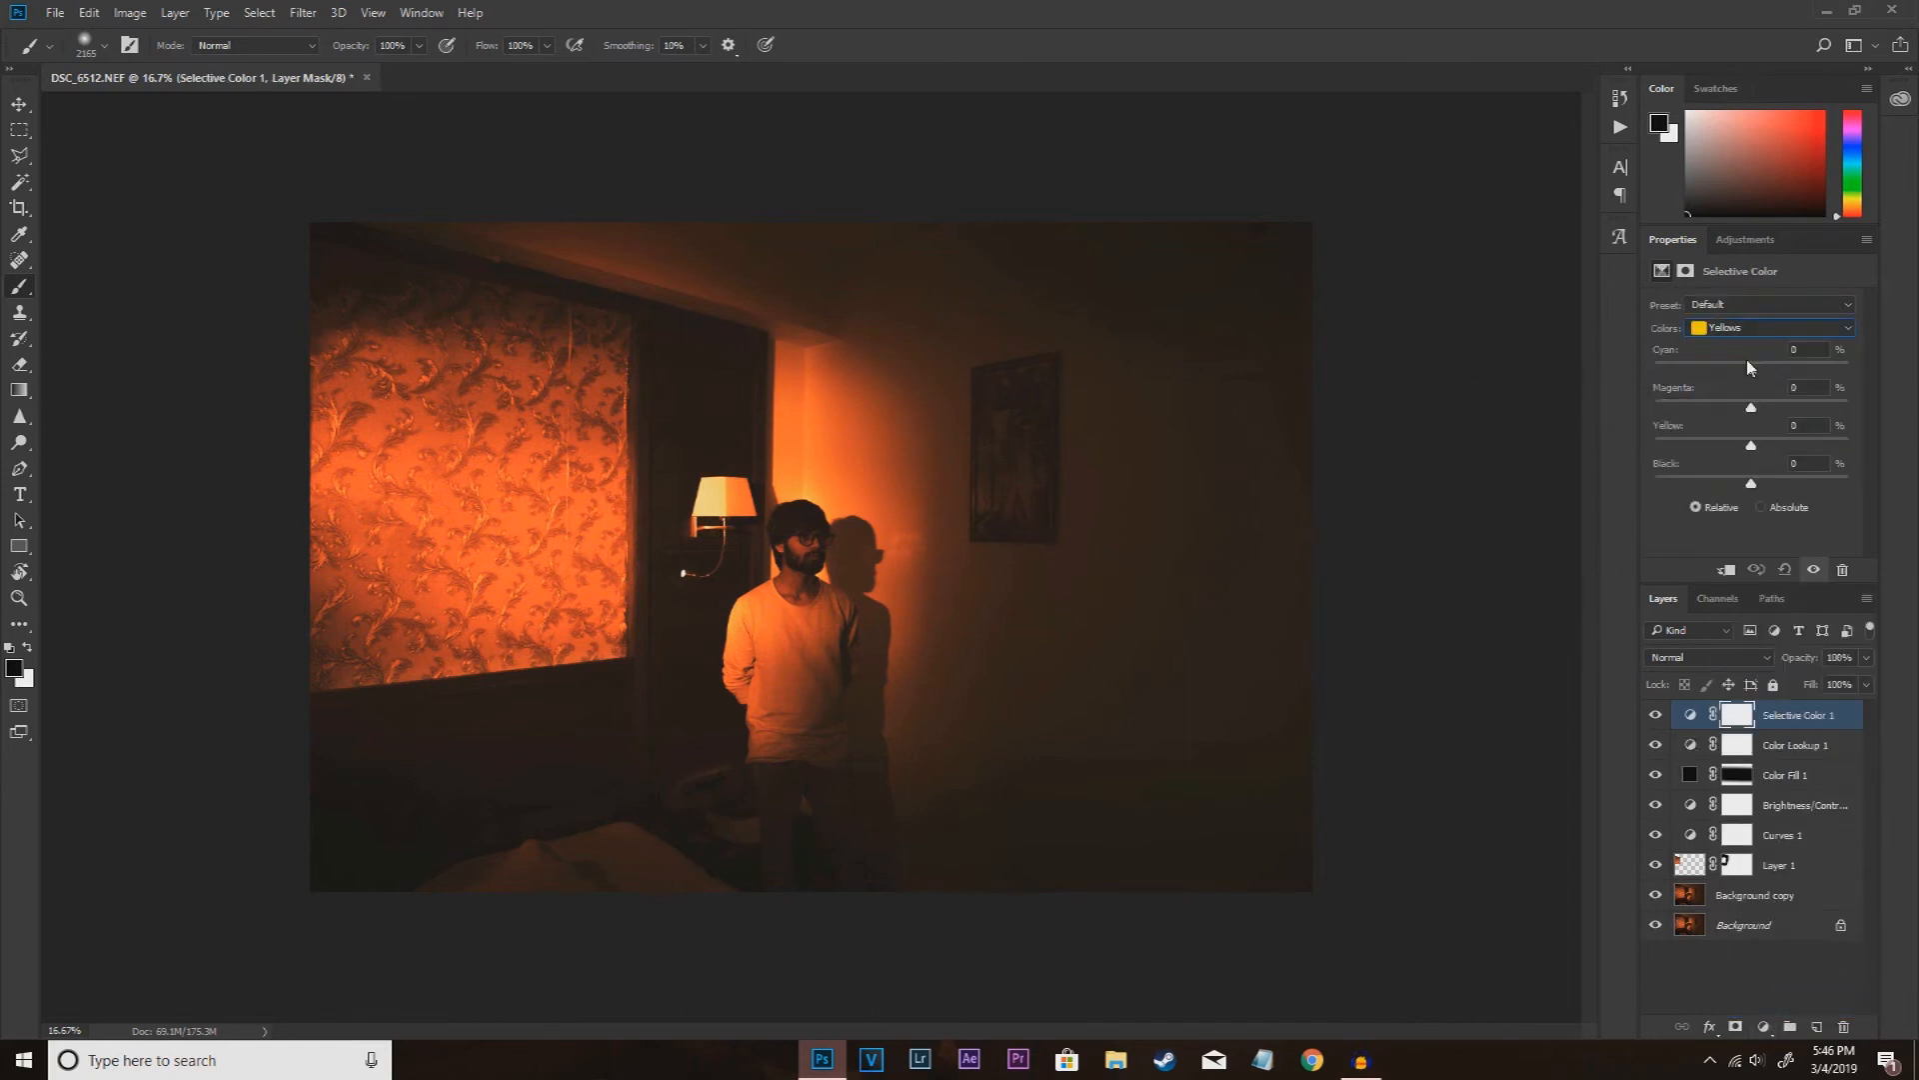
click(1785, 330)
click(1739, 317)
click(1736, 327)
click(1742, 344)
drag(1750, 370, 1773, 371)
mouse_move(1756, 489)
mouse_down()
mouse_move(1773, 493)
mouse_move(1735, 492)
mouse_move(1761, 494)
mouse_up()
Step: For the Yellows in the Selective Color layer, set cyan to -19%, magenta to -21% and yellow to -5%, then inspect the result up close
click(1774, 328)
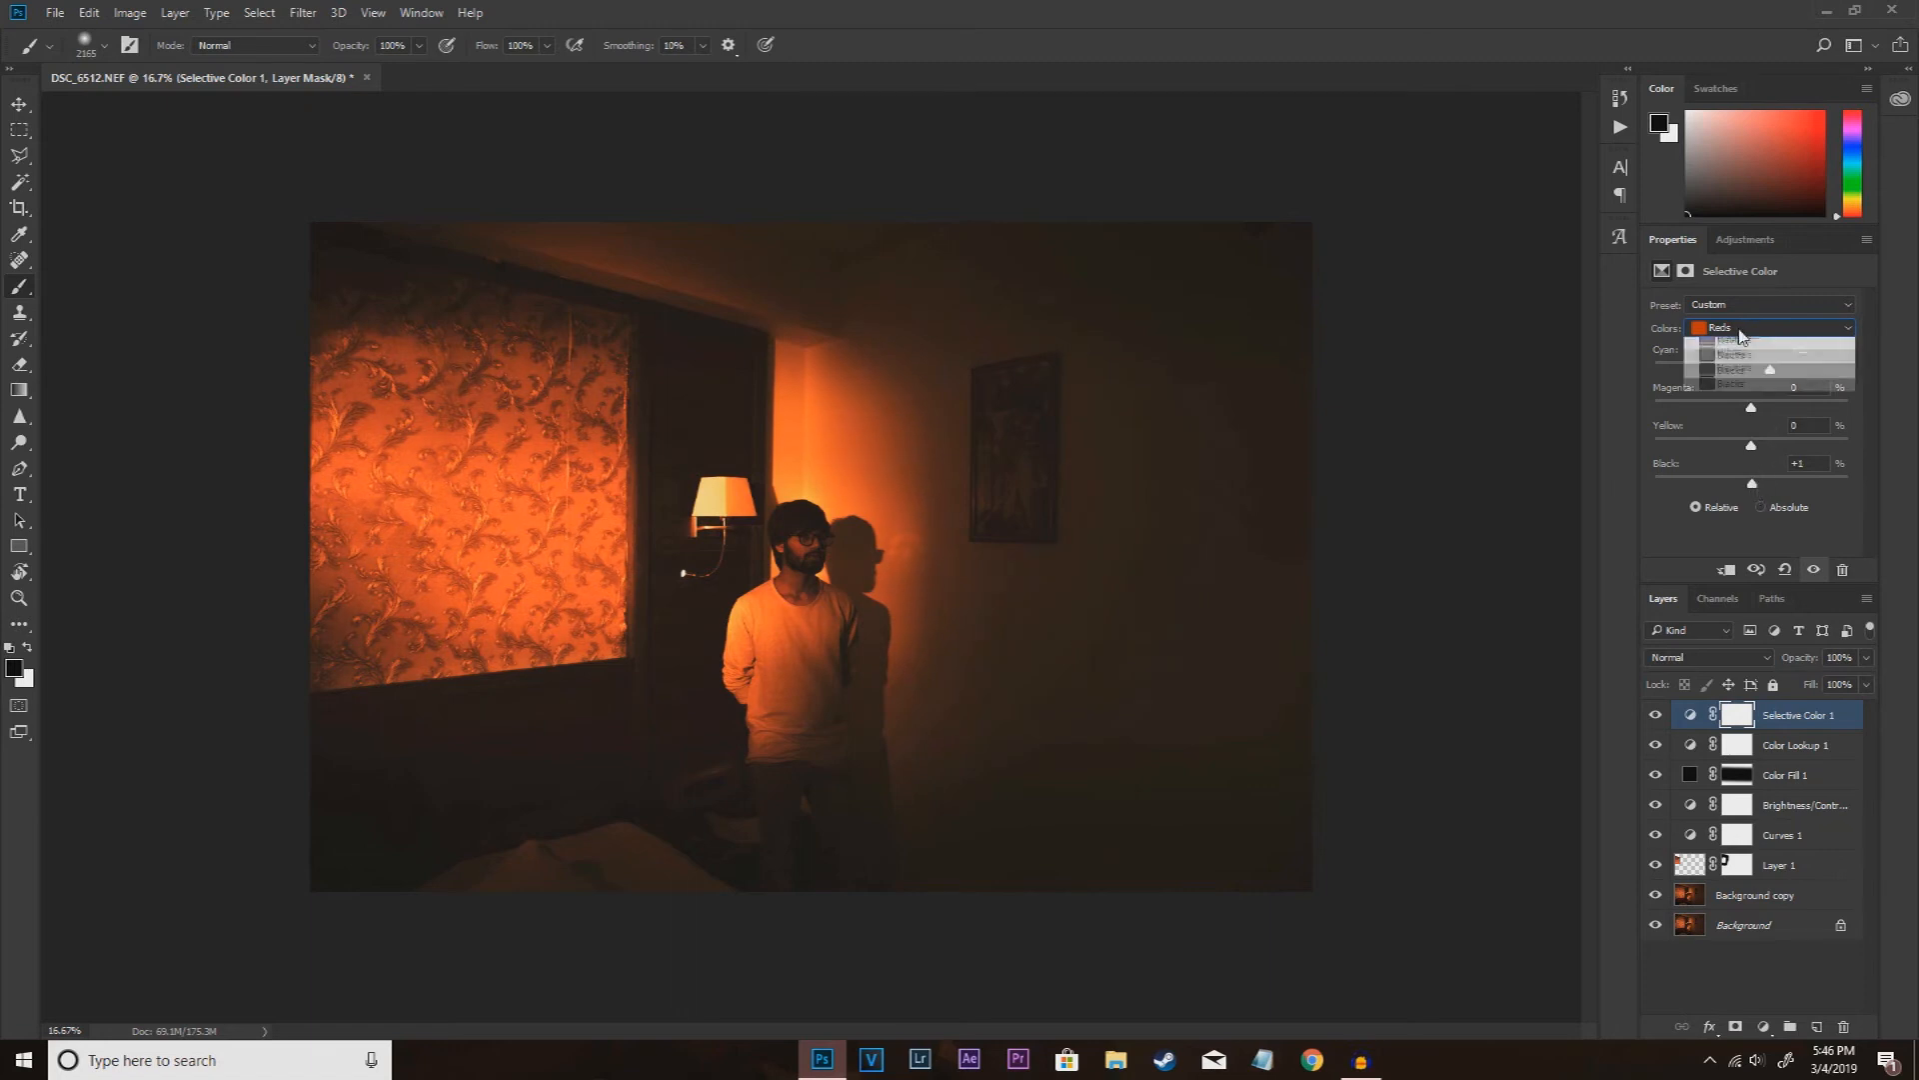
click(1734, 350)
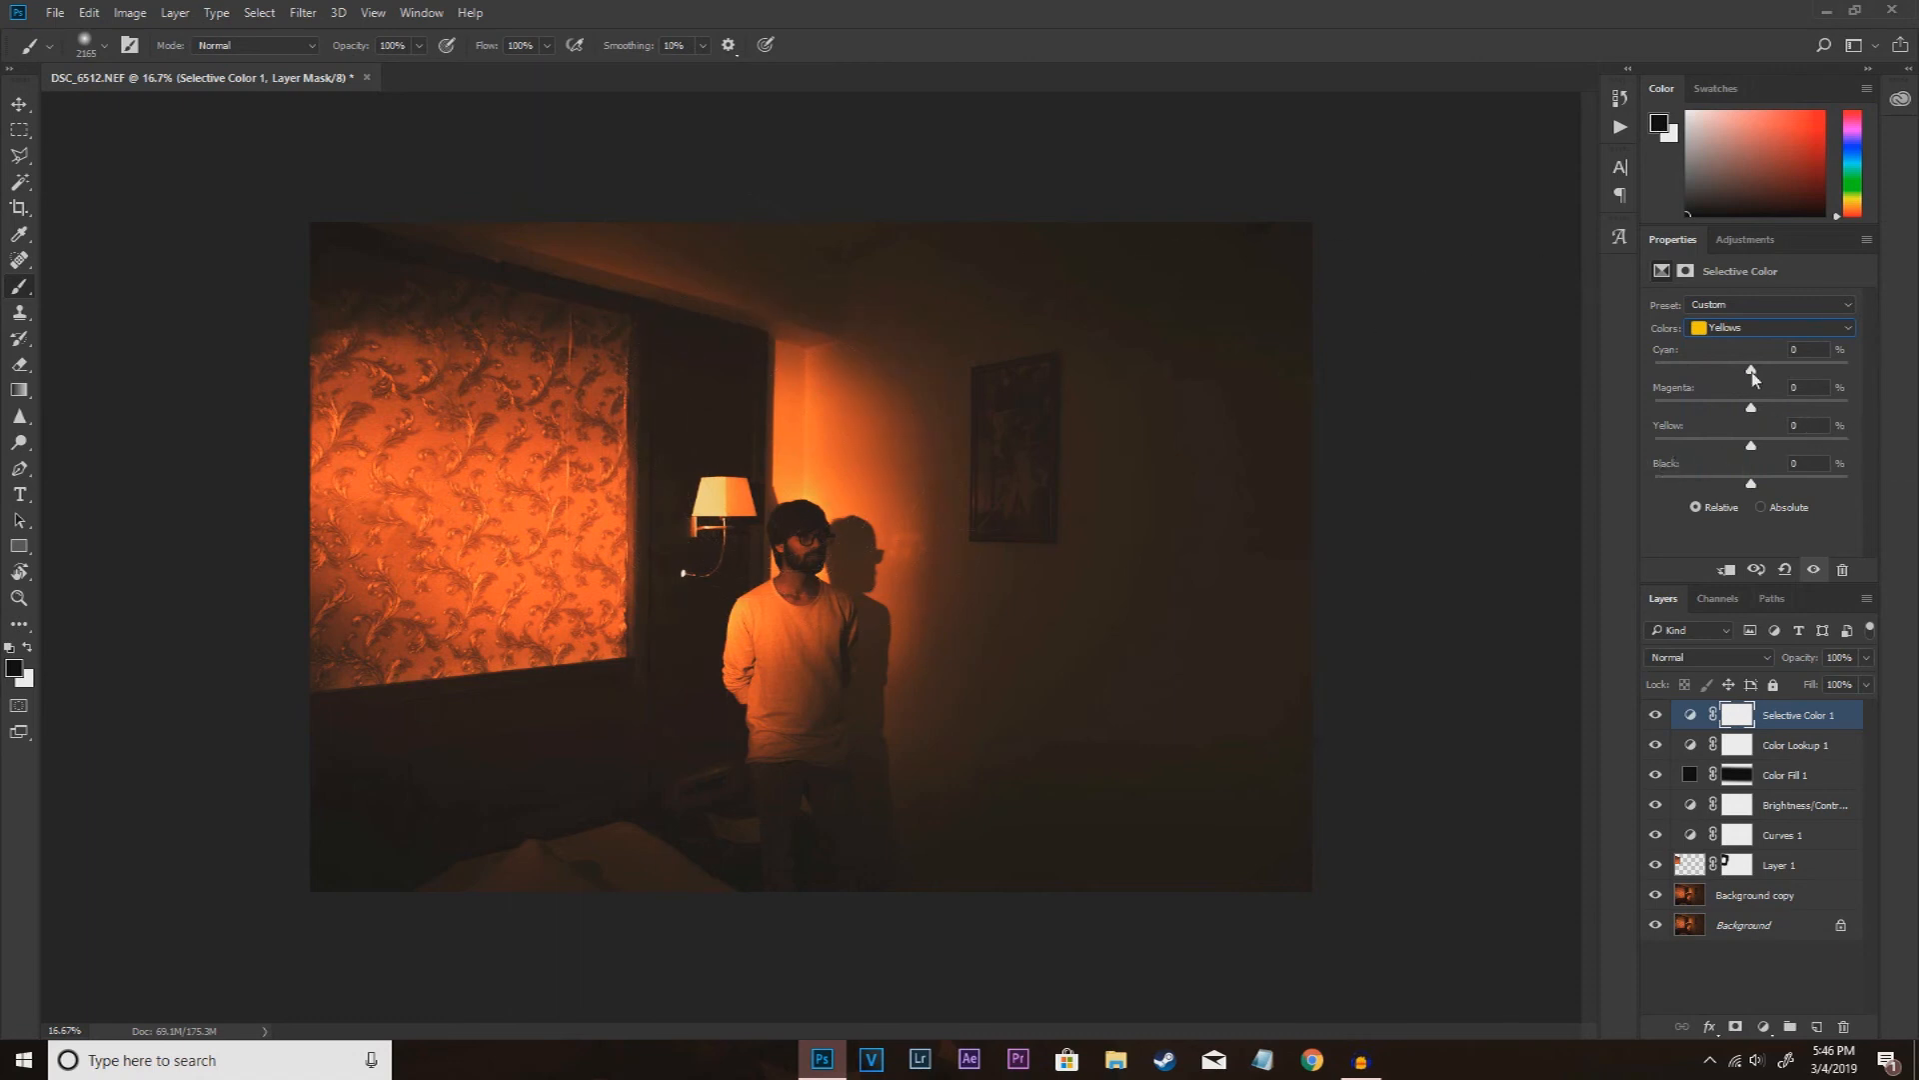
drag(1750, 373, 1722, 373)
drag(1750, 407, 1727, 404)
mouse_move(1751, 446)
mouse_down()
mouse_move(1721, 447)
mouse_move(1787, 449)
mouse_move(1747, 453)
mouse_up()
key(ctrl+plus)
key(ctrl+plus)
key(ctrl+plus)
key(ctrl+plus)
key(ctrl+minus)
key(ctrl+minus)
key(ctrl+minus)
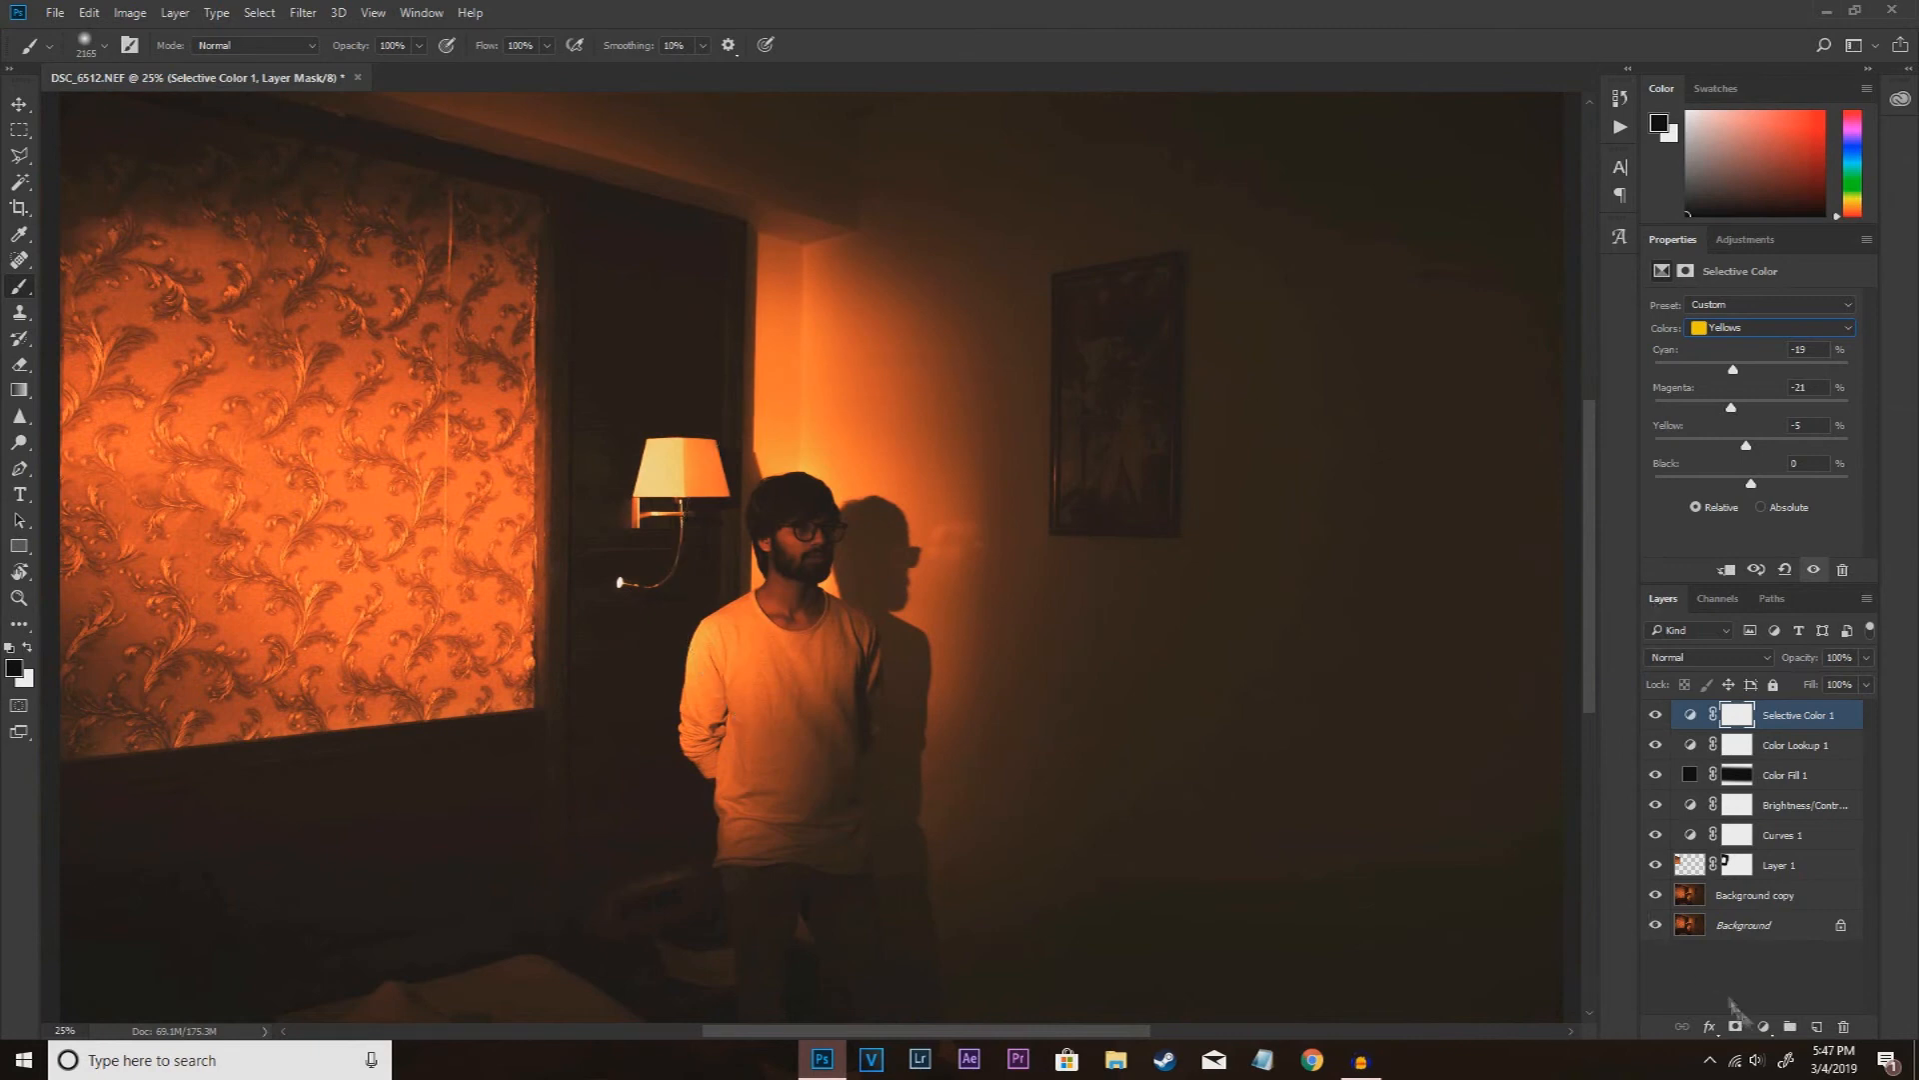
Step: Add a reversed linear black-to-transparent Gradient fill layer at a 90° angle that darkens the photo from the top
click(1763, 1026)
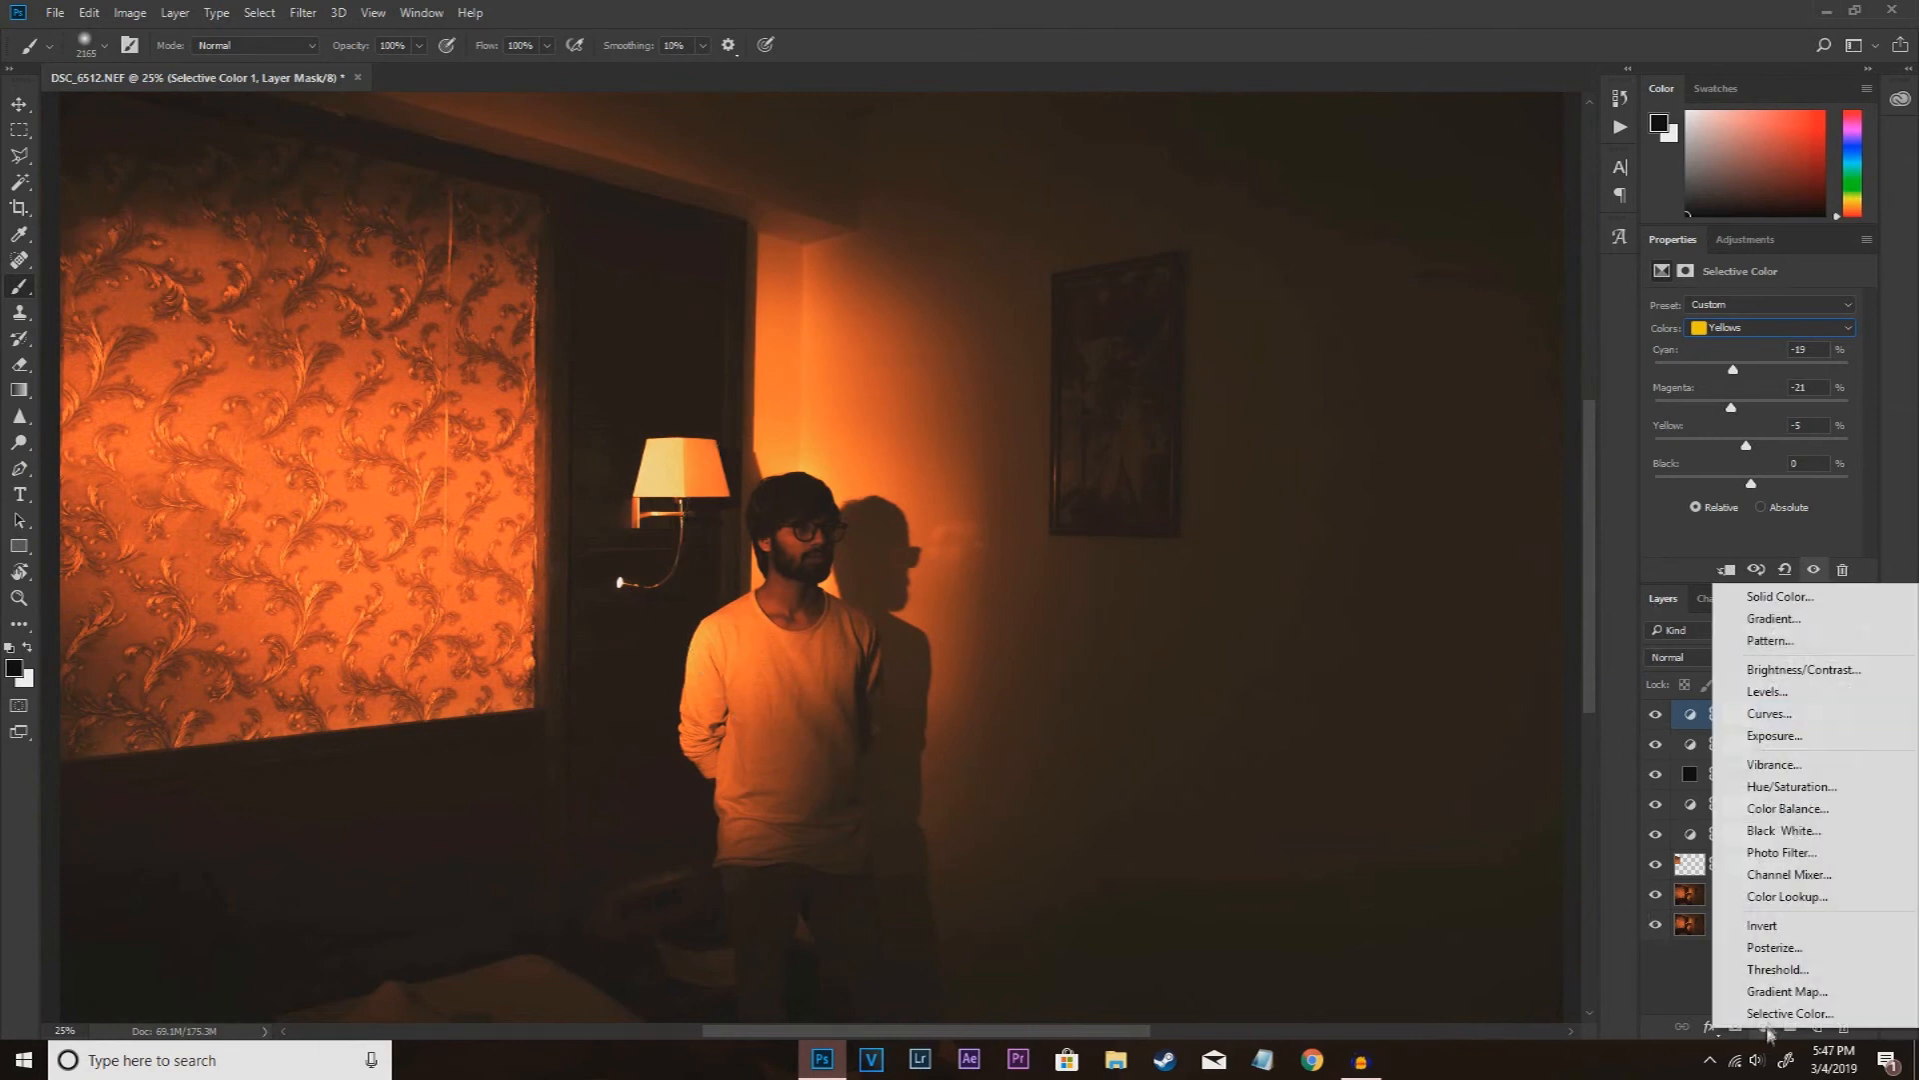
click(1774, 620)
click(927, 306)
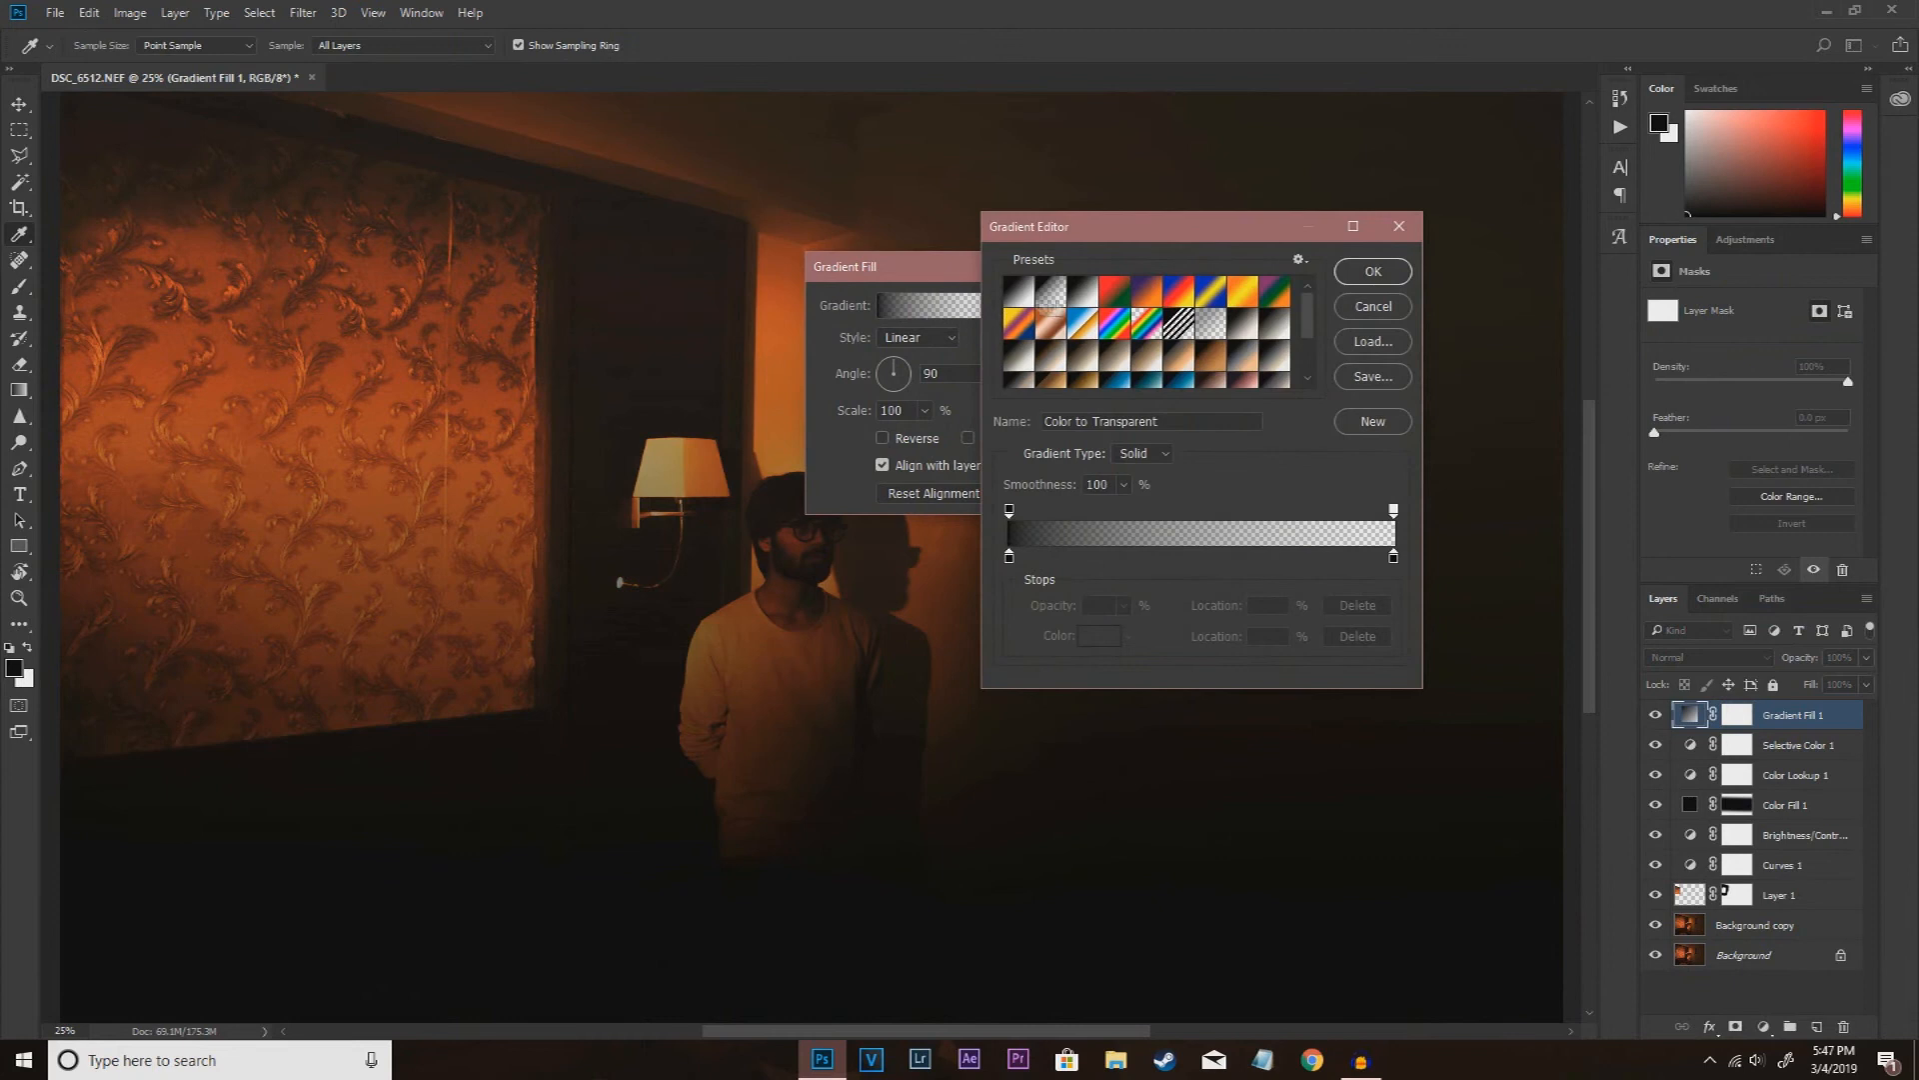
click(1378, 270)
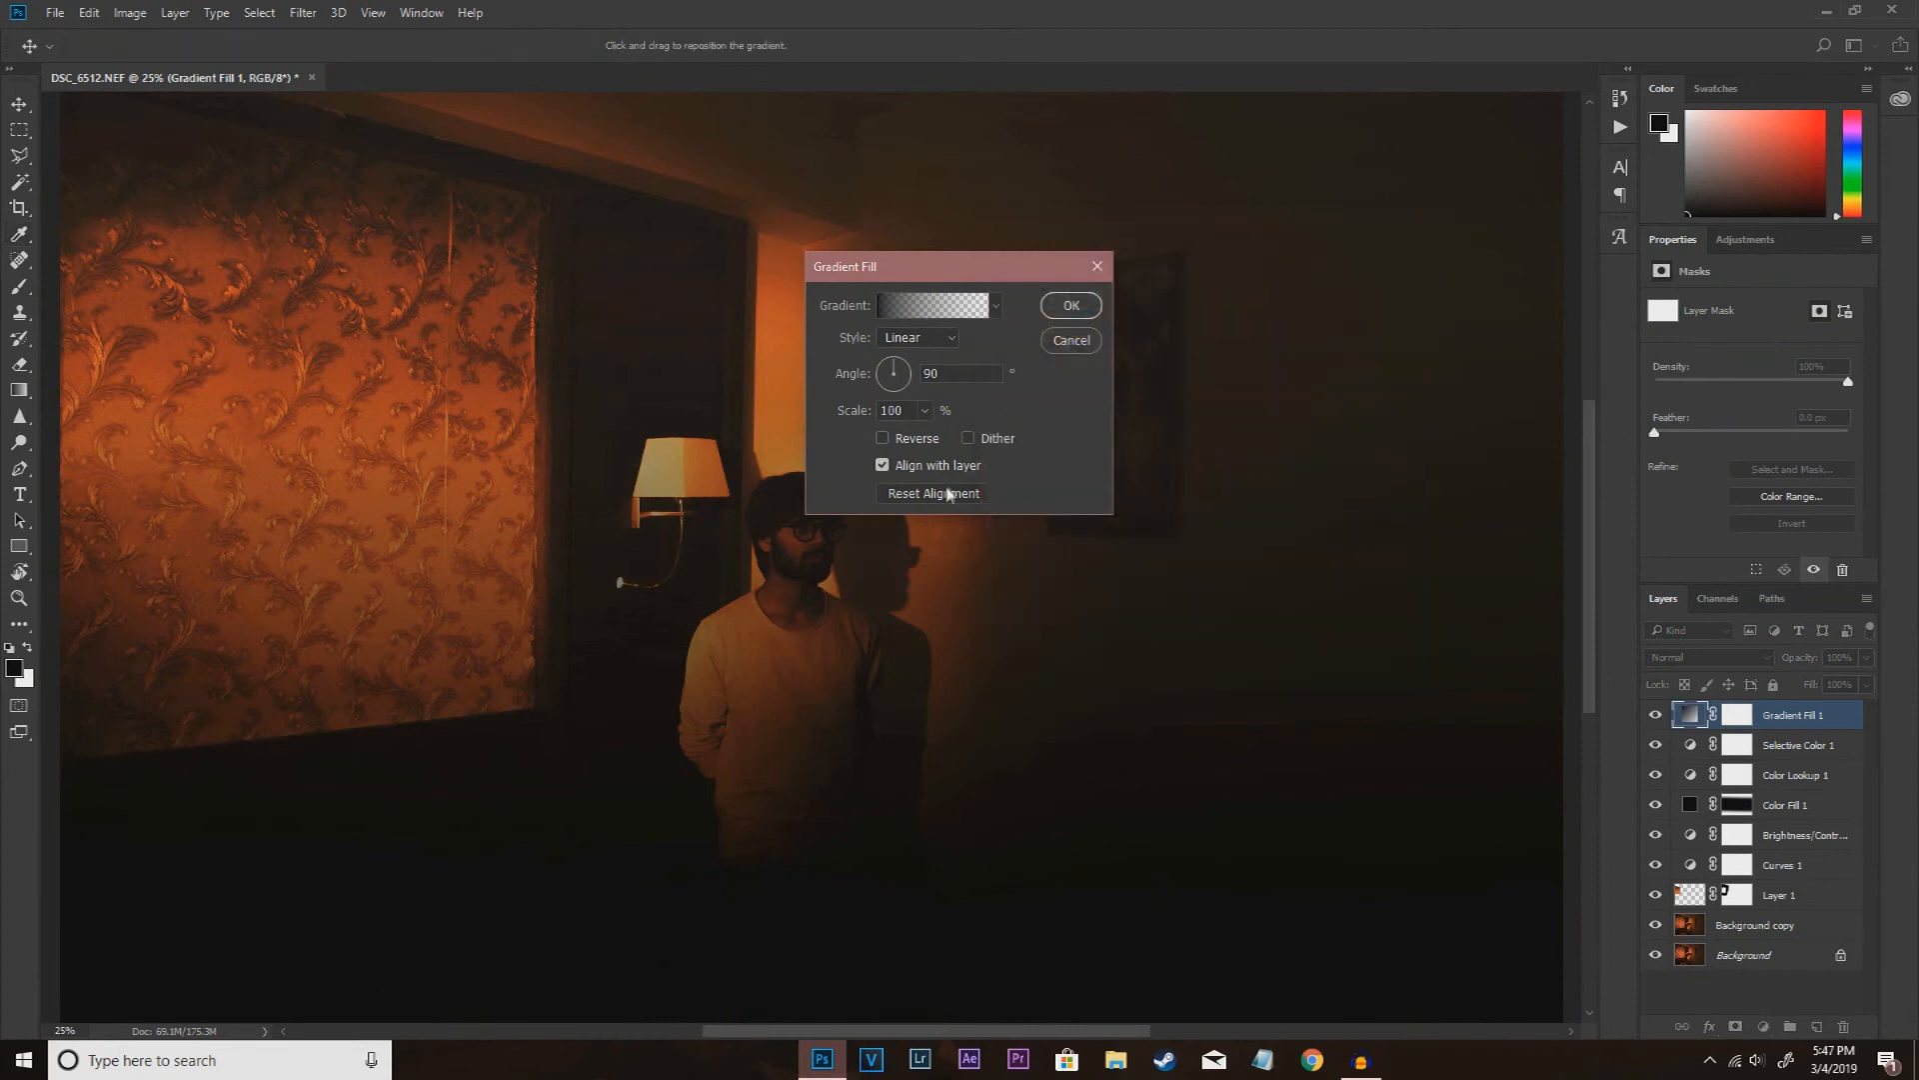
click(883, 439)
click(1071, 305)
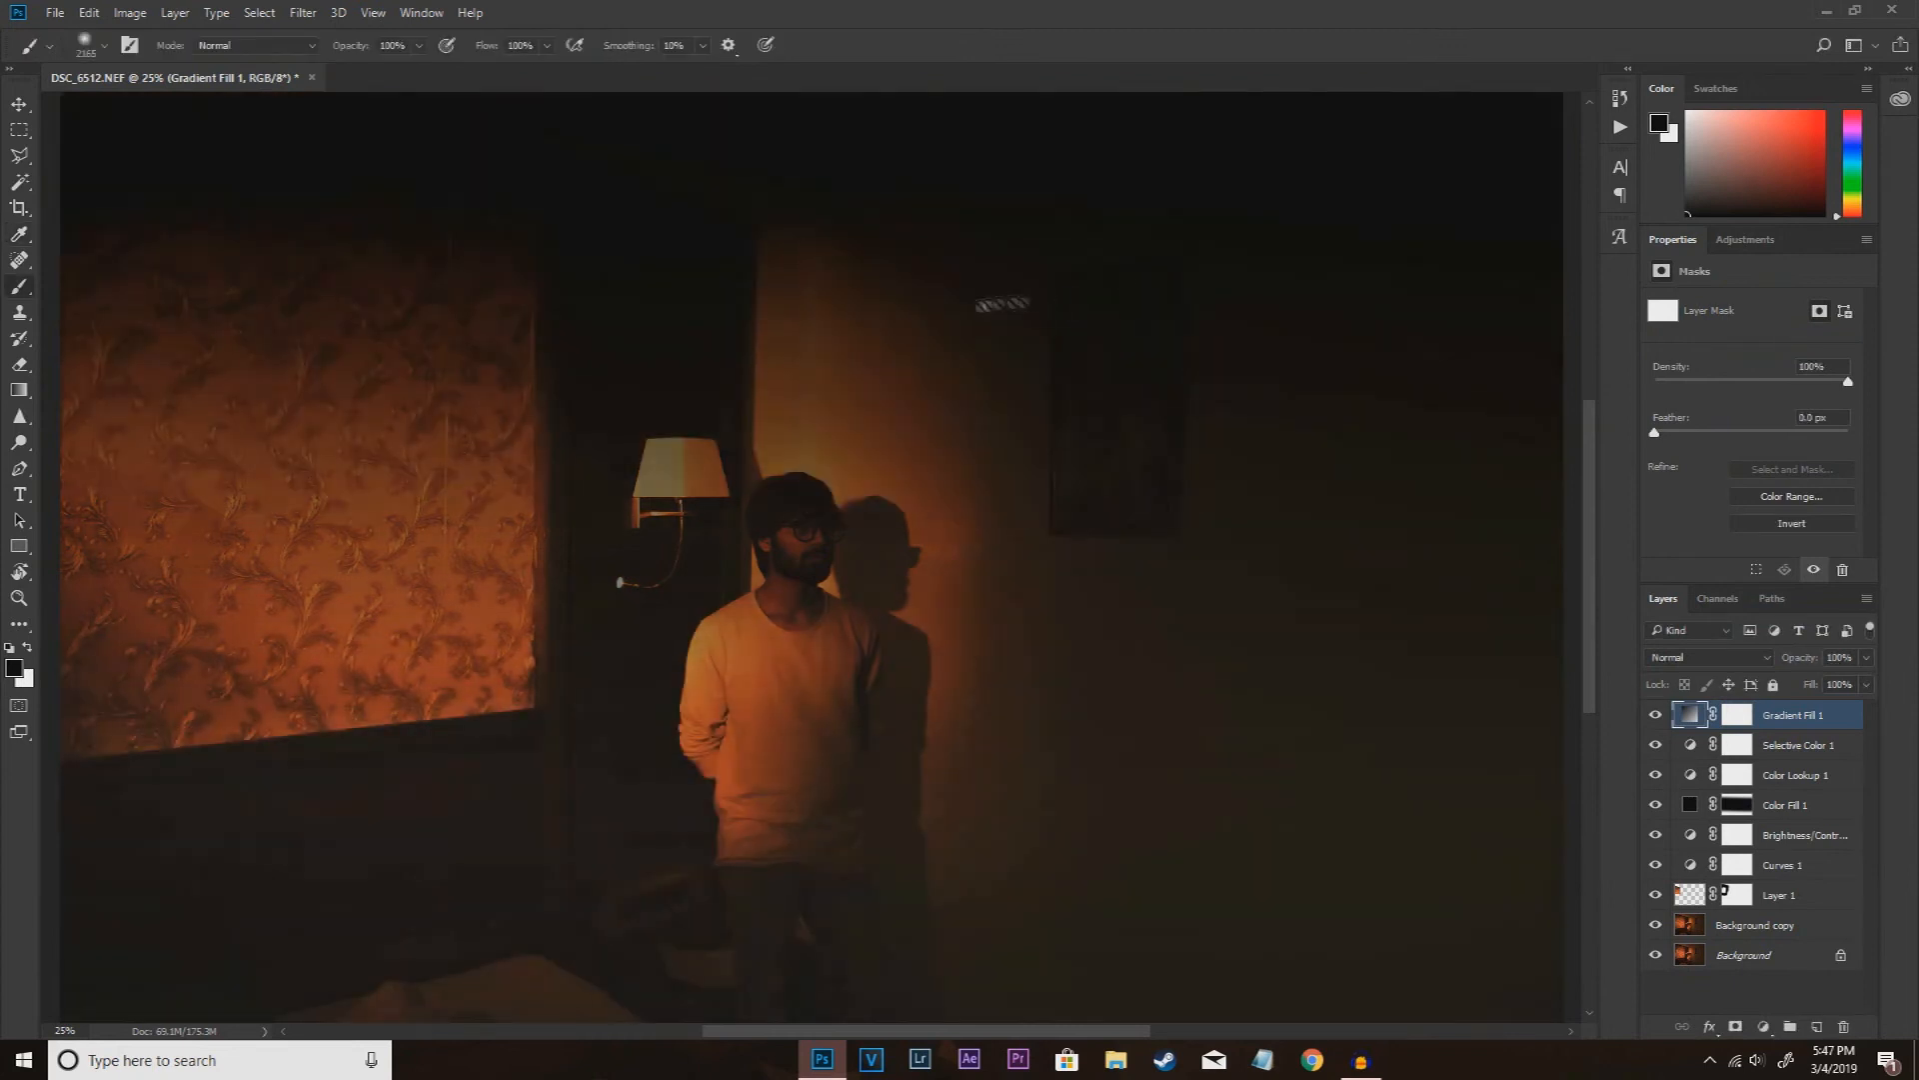
Step: Mask the gradient fill with vertical black-to-transparent gradients so its darkening remains only along the top of the photo
key(ctrl+minus)
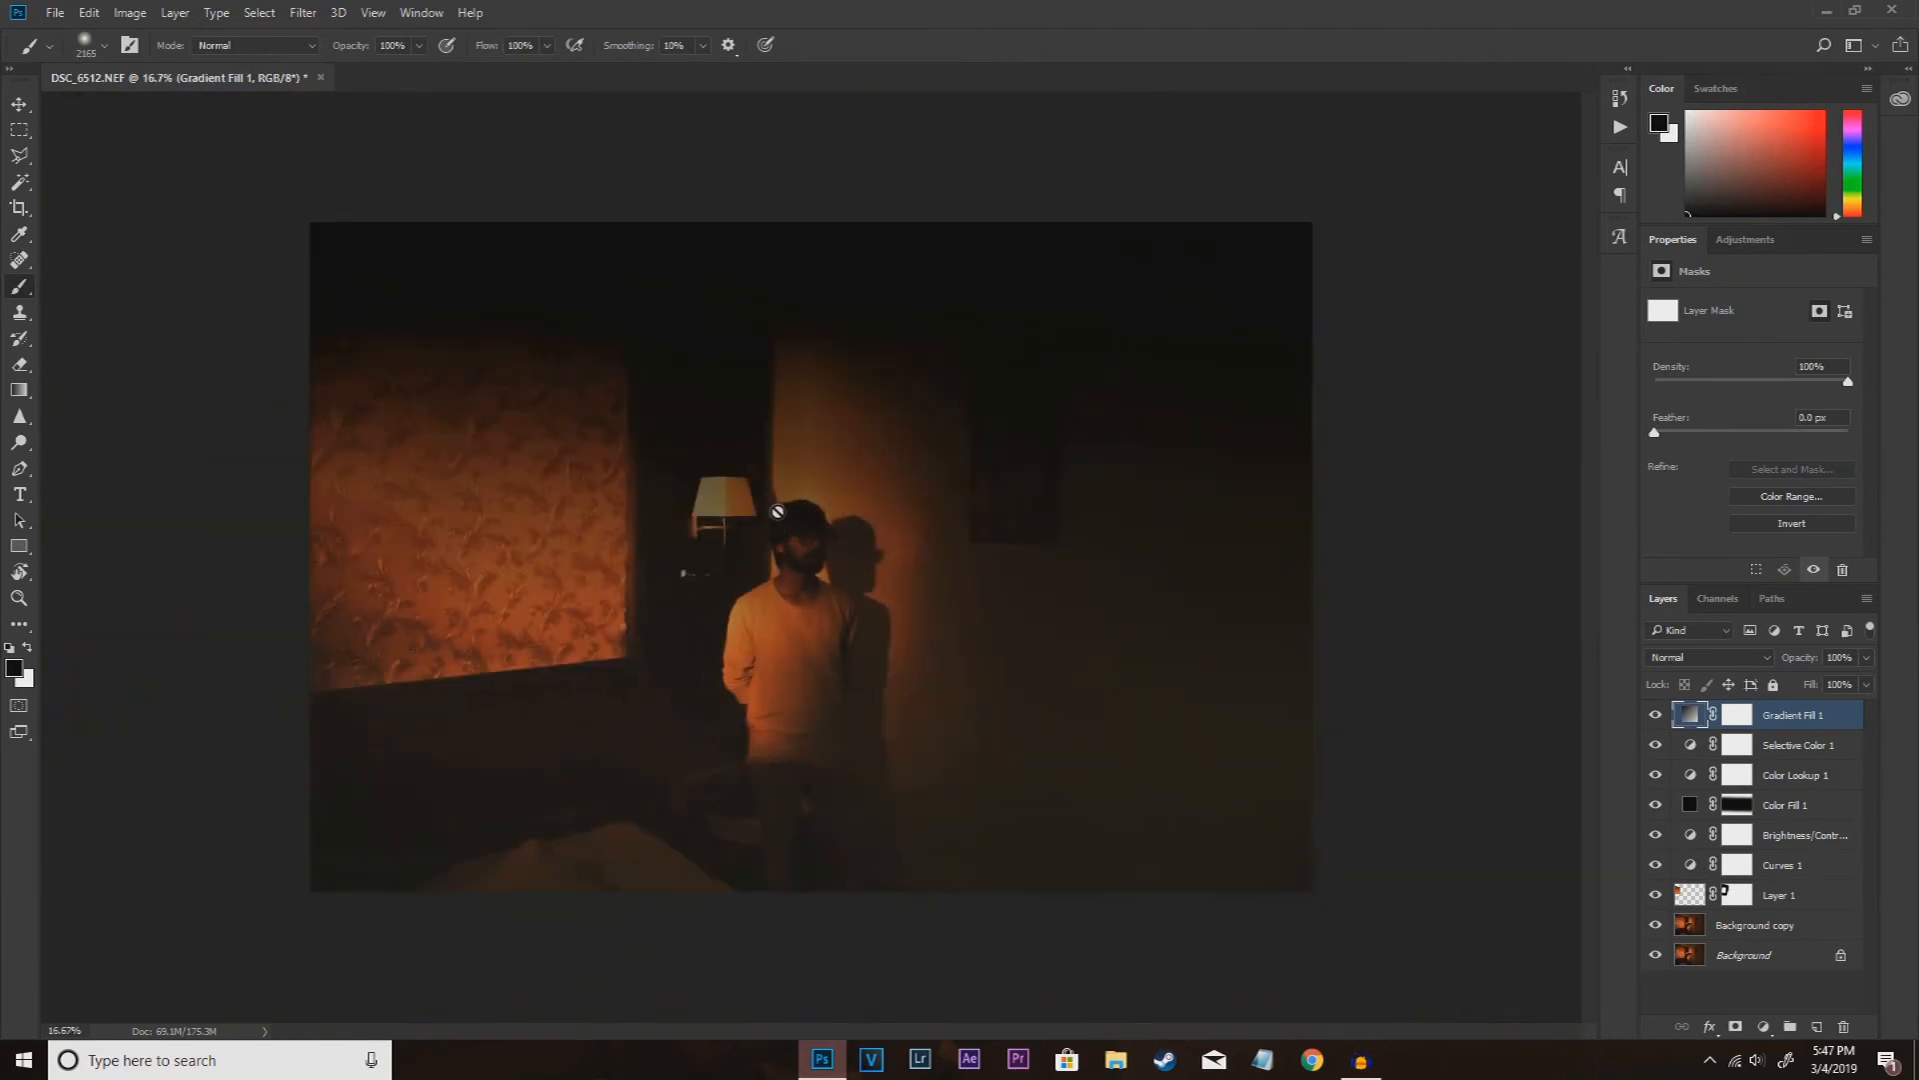
drag(19, 389, 81, 394)
click(1738, 714)
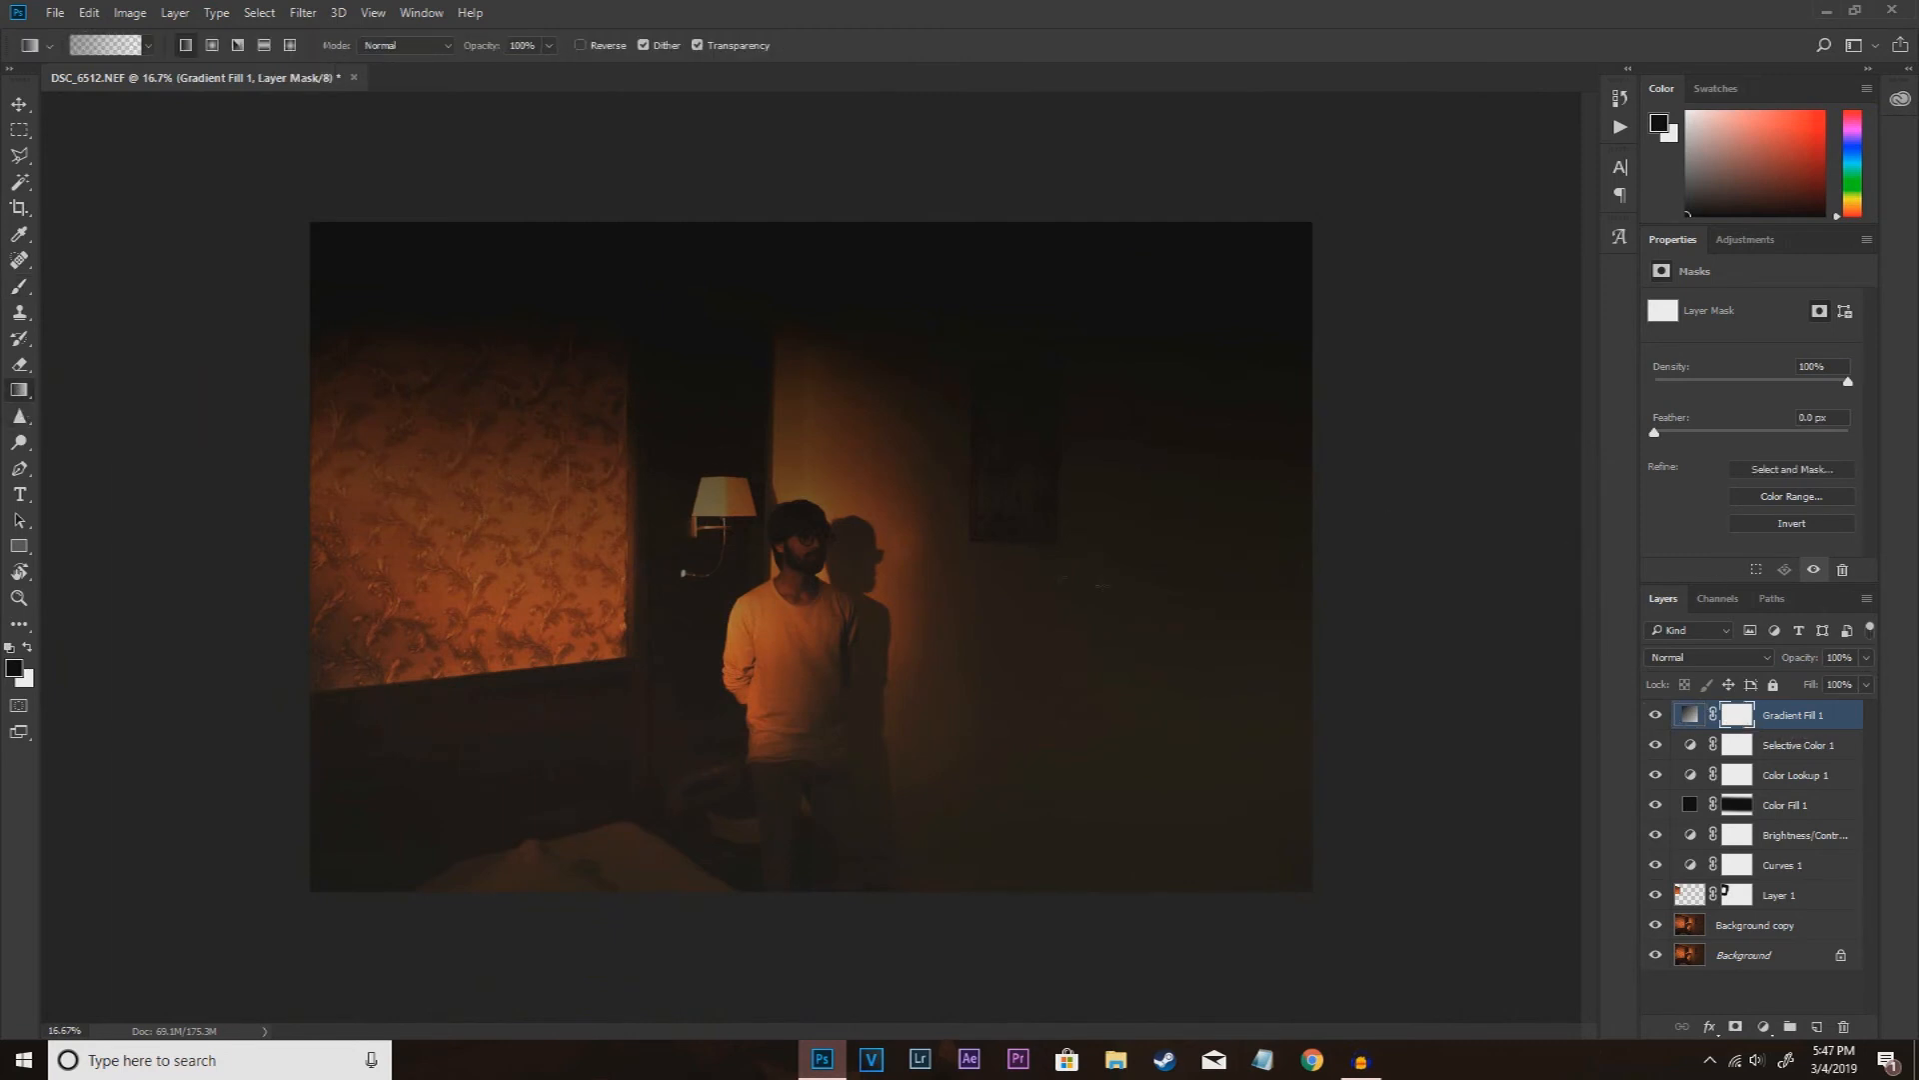
mouse_move(818, 592)
mouse_down()
mouse_move(827, 321)
mouse_move(772, 279)
mouse_up()
drag(804, 483, 807, 562)
drag(815, 628, 821, 255)
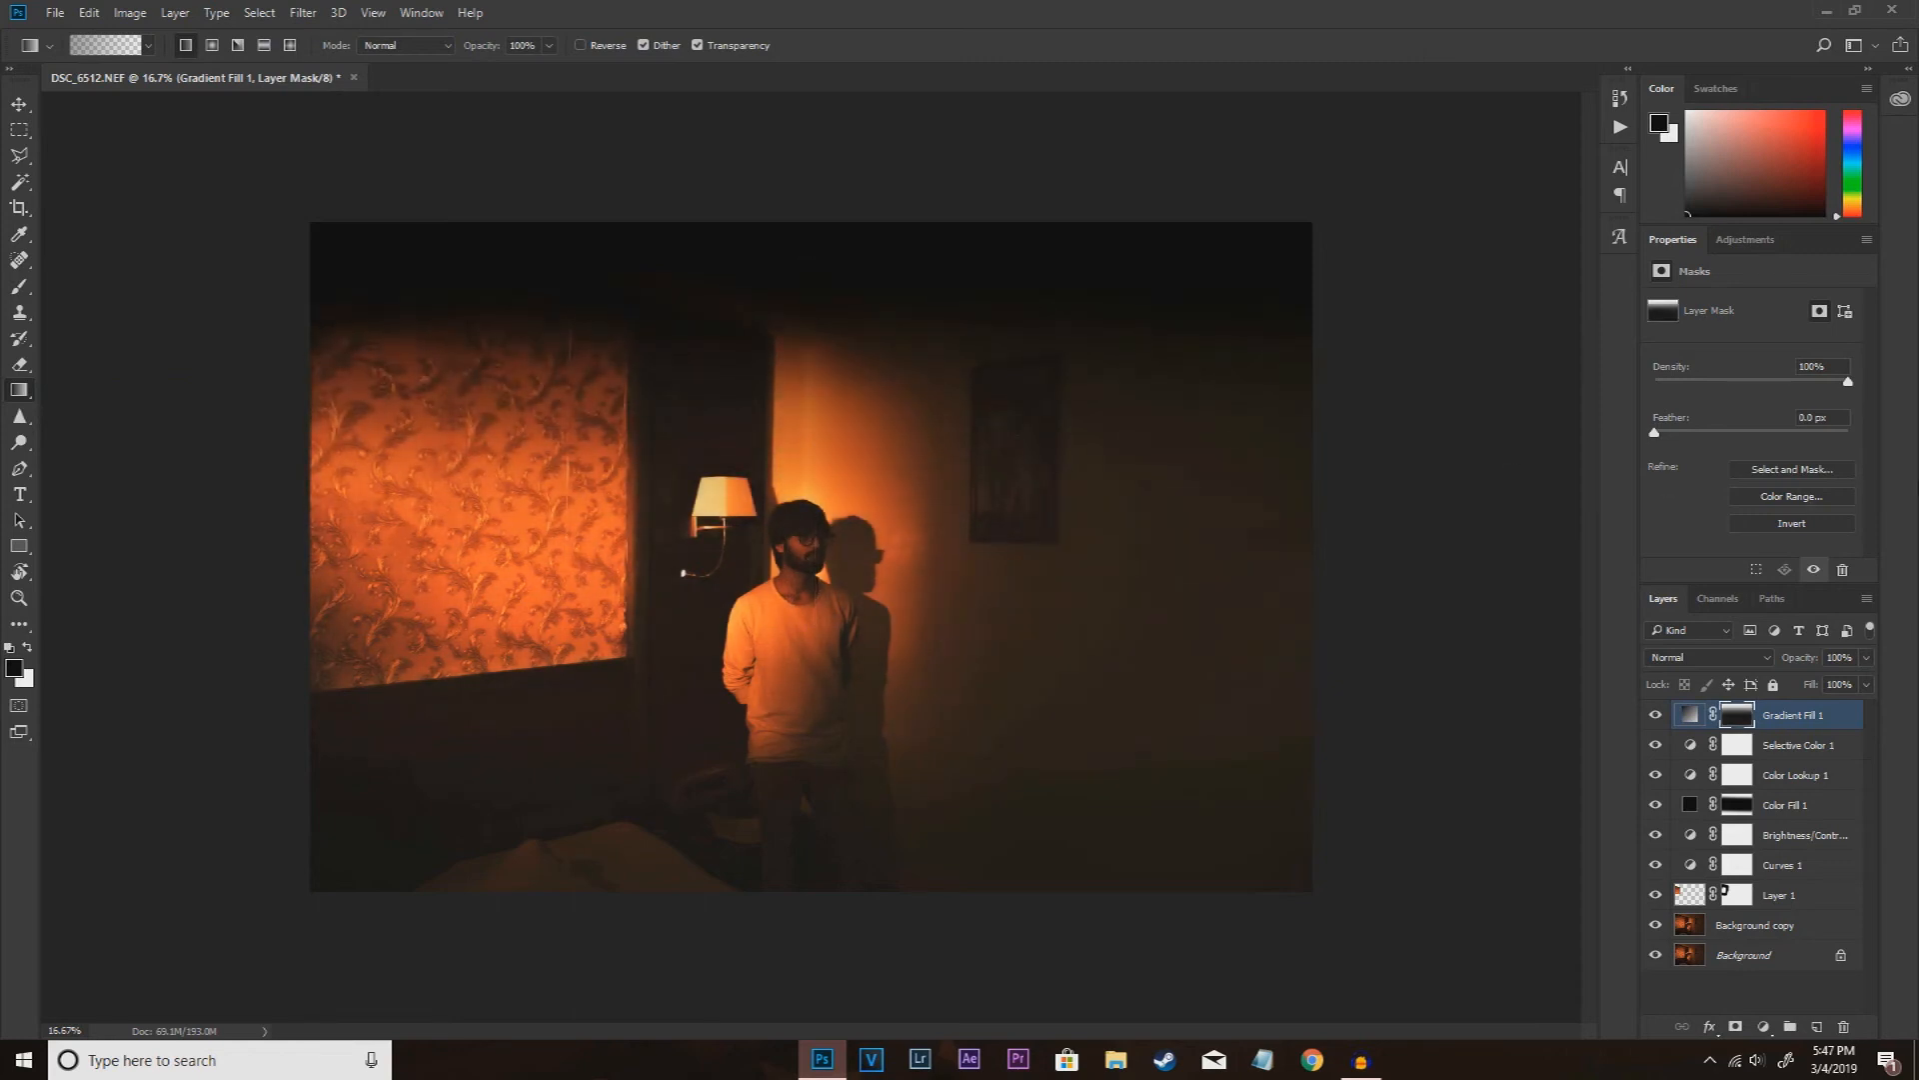
Step: Reduce the gradient fill layer's opacity to 48% and compare the photo with and without it
click(1865, 657)
drag(1868, 680, 1815, 684)
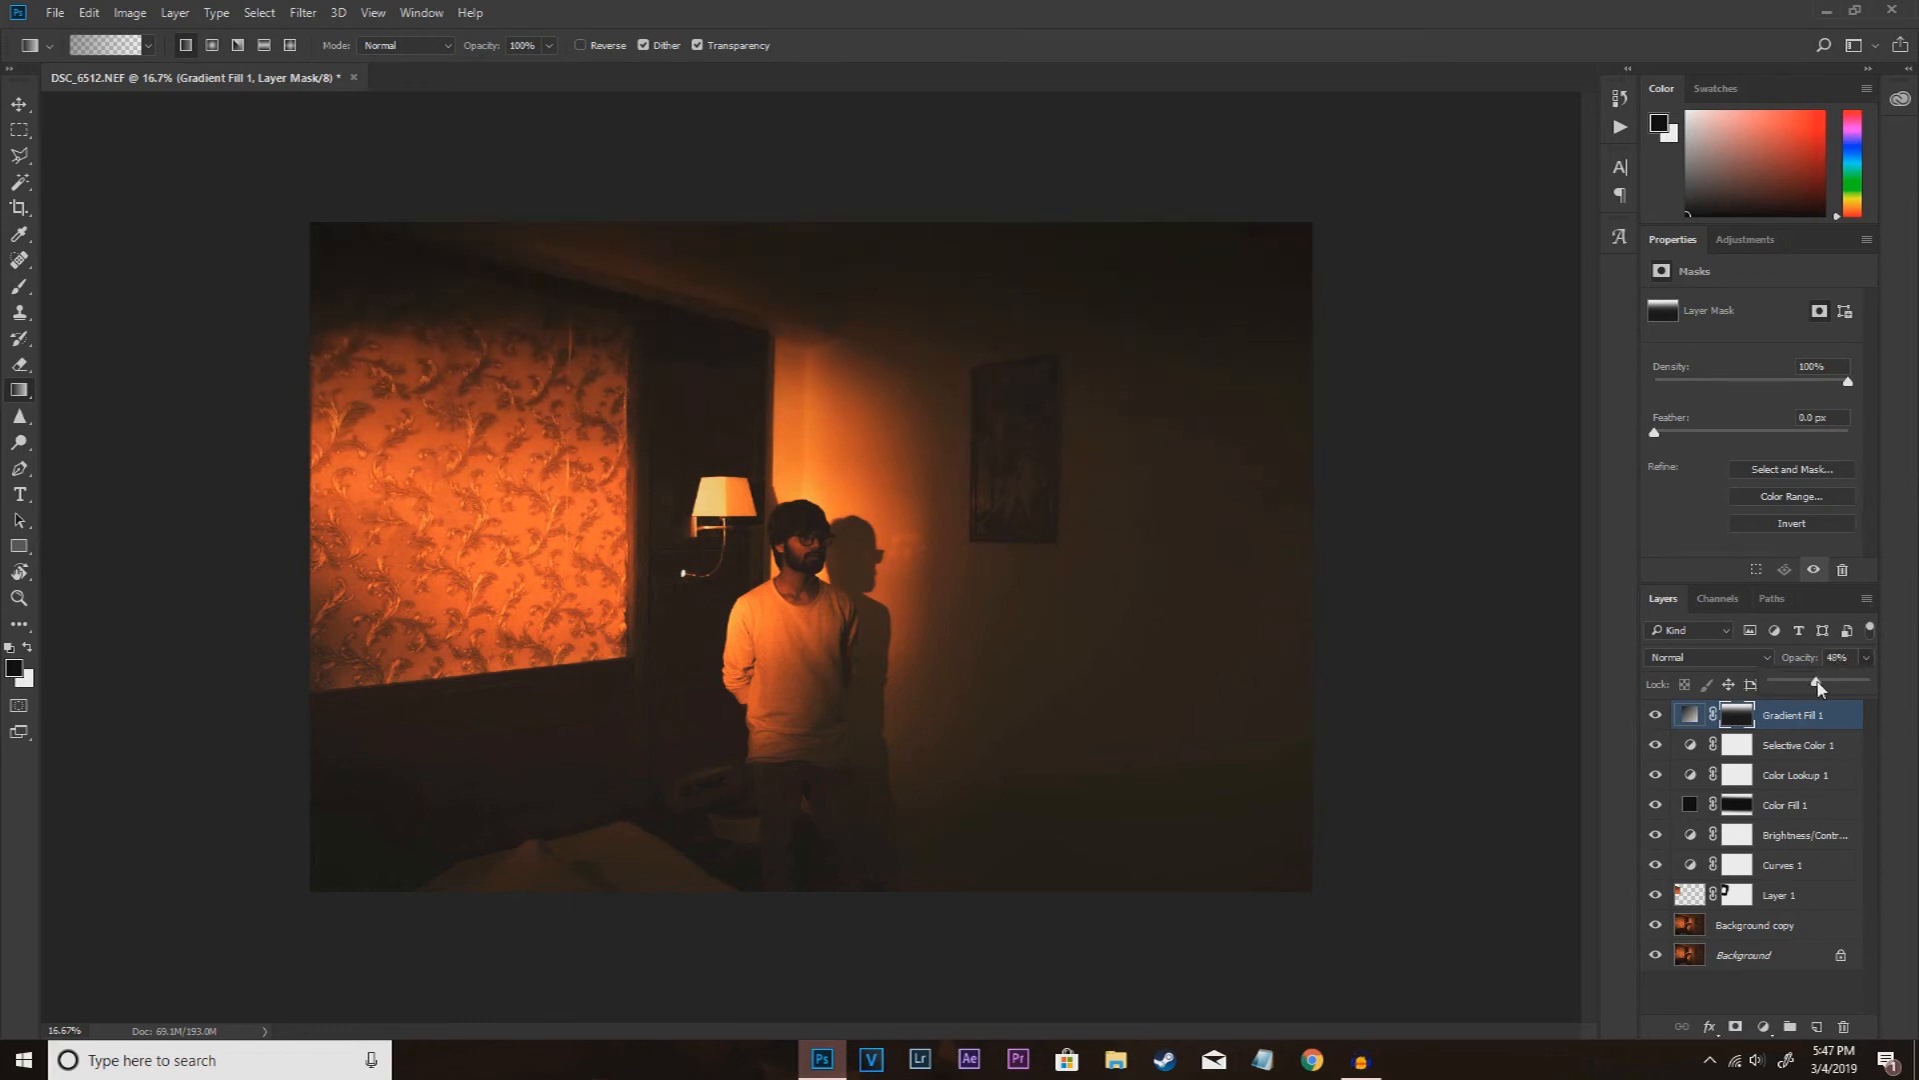
click(1655, 716)
click(1655, 715)
click(1656, 715)
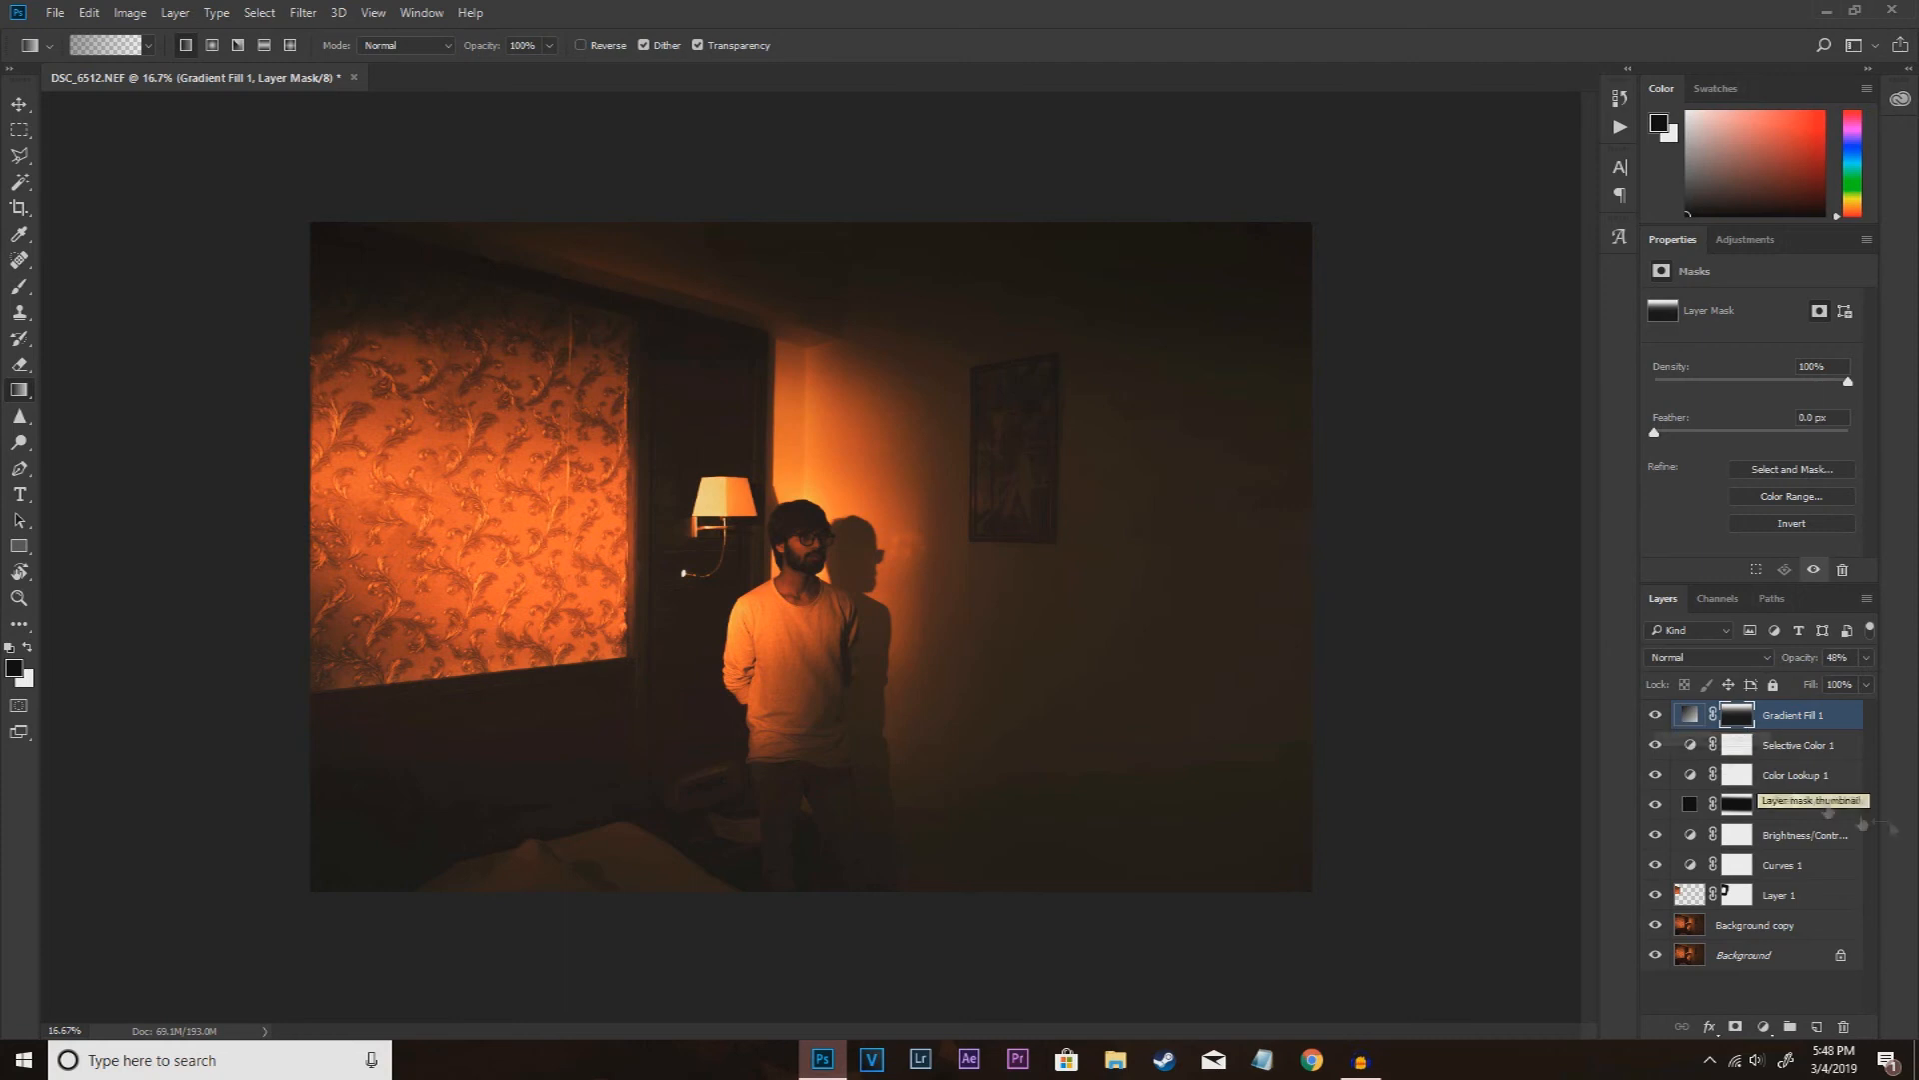
Step: Add a Levels layer above the gradient fill and set its midtone input to 0.96 and white input to 214
click(1766, 1027)
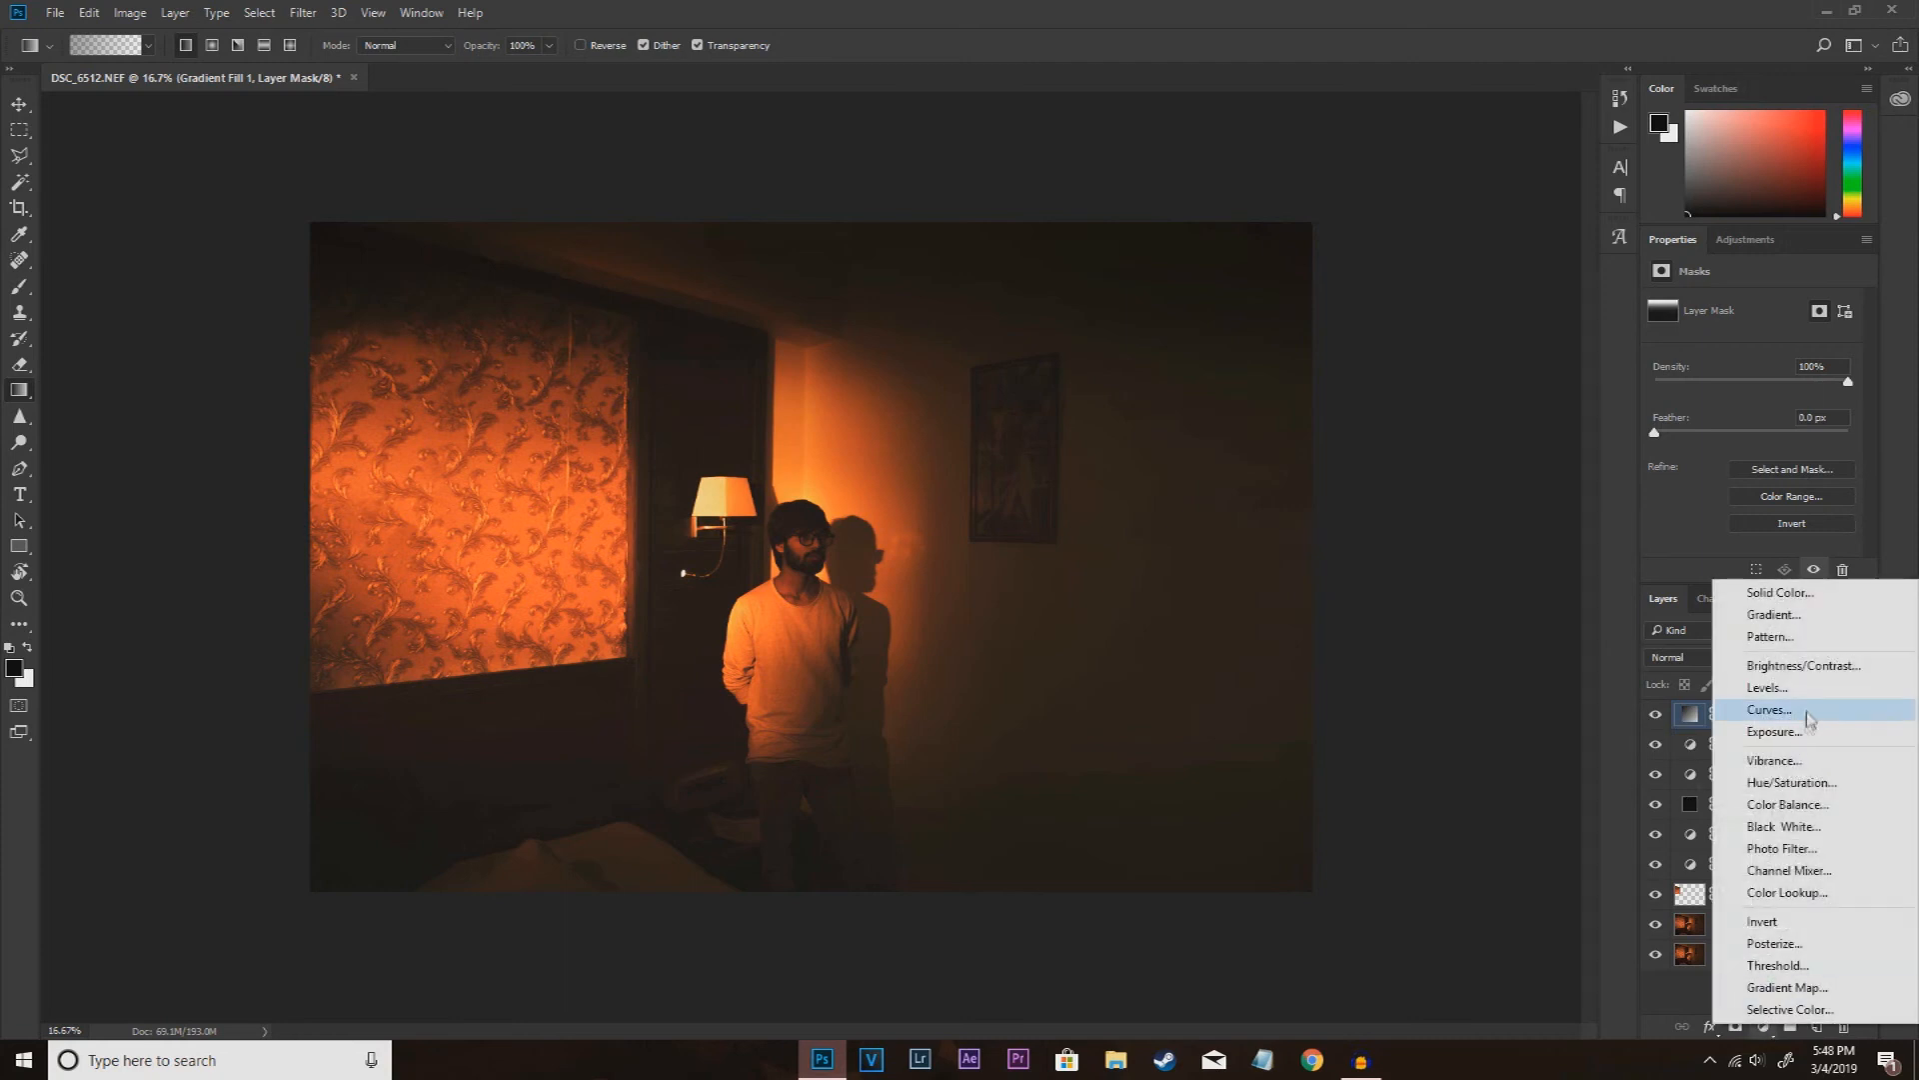
click(1789, 700)
drag(1848, 447, 1816, 451)
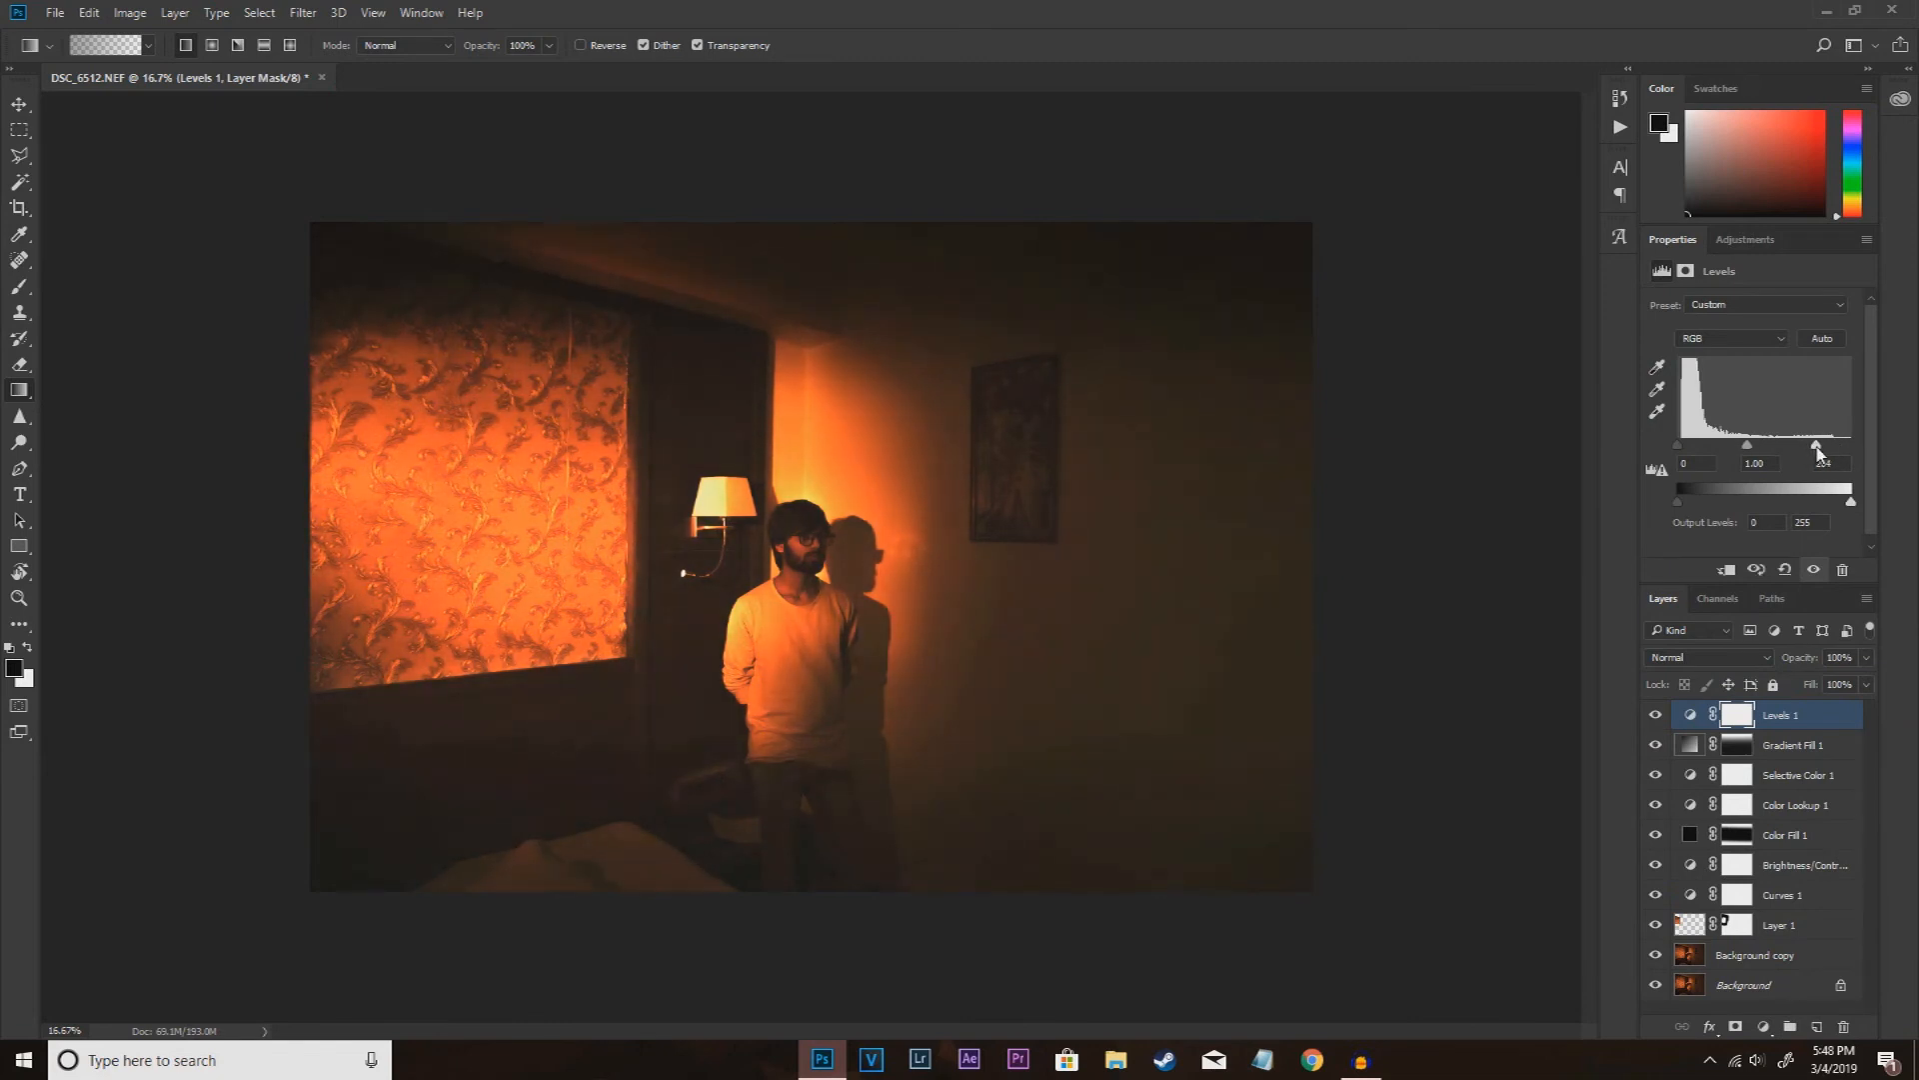
key(ctrl+plus)
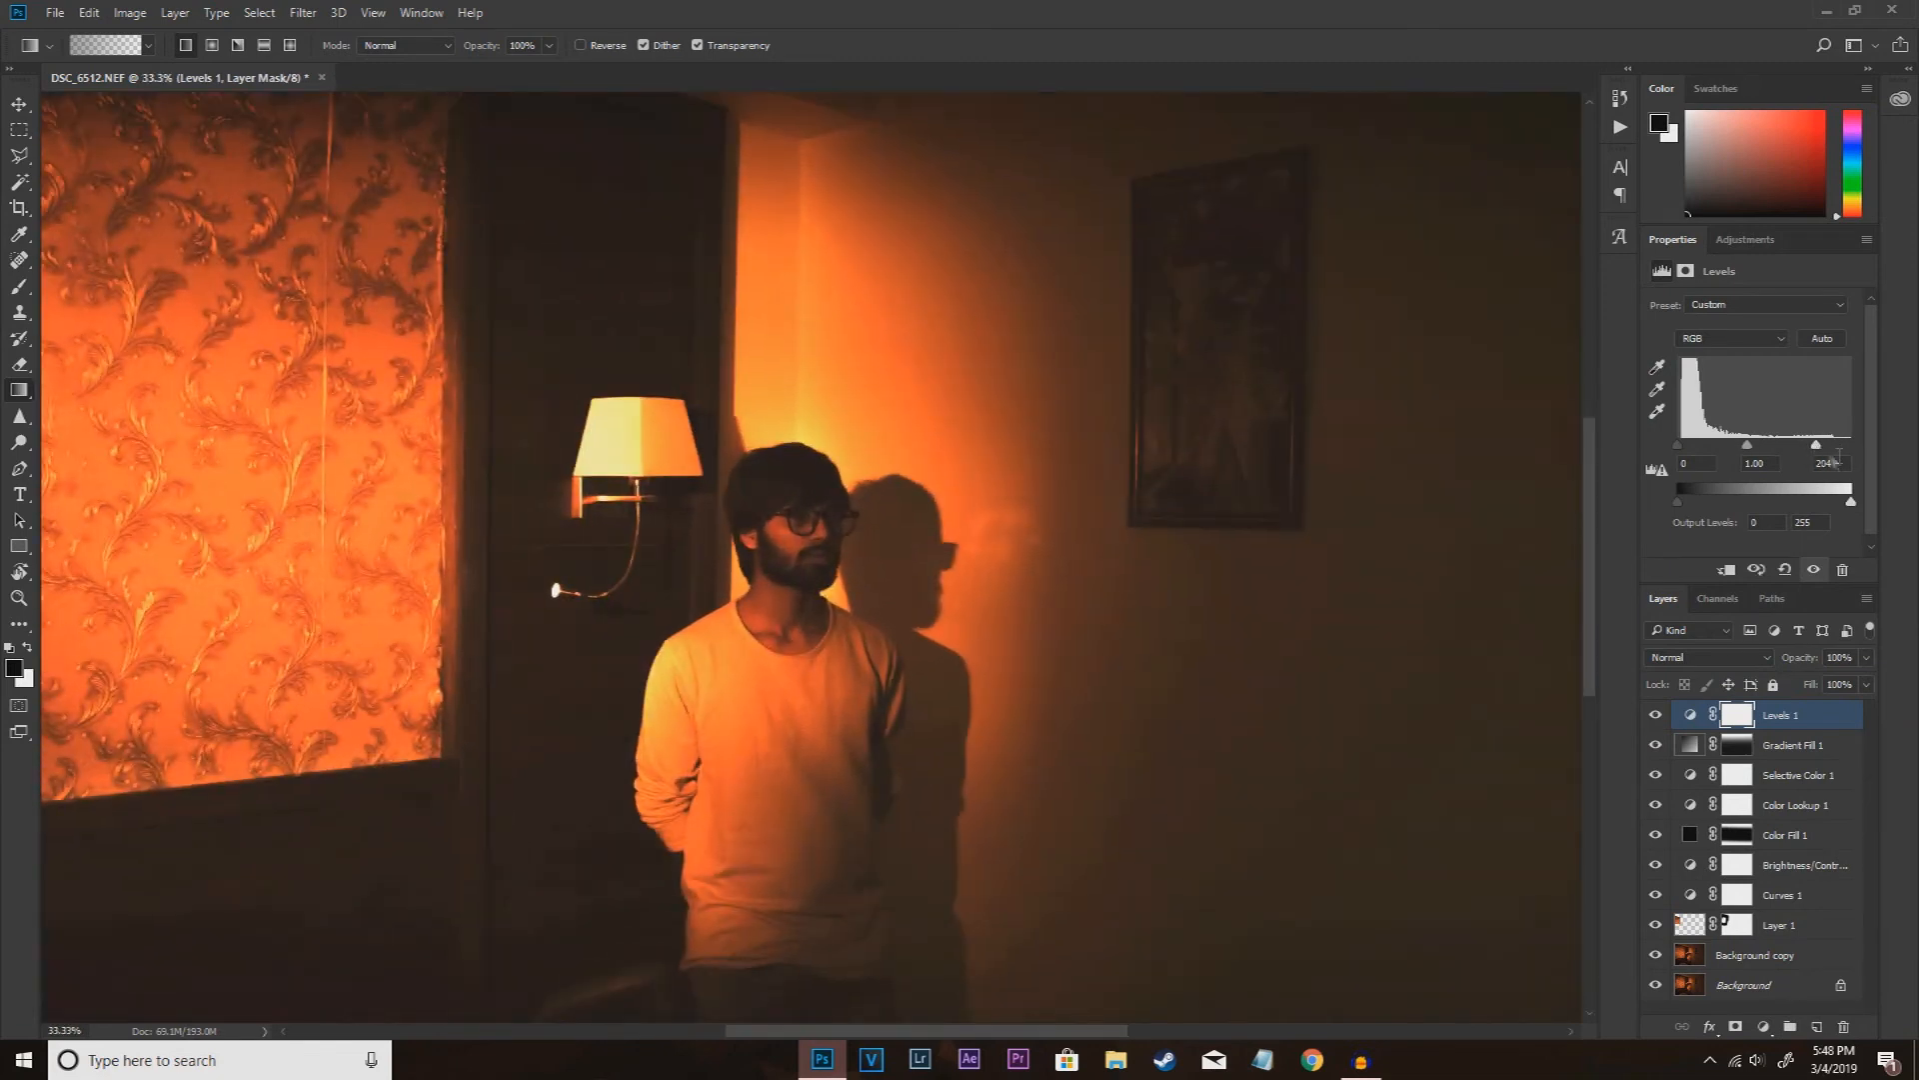
drag(1818, 452, 1754, 447)
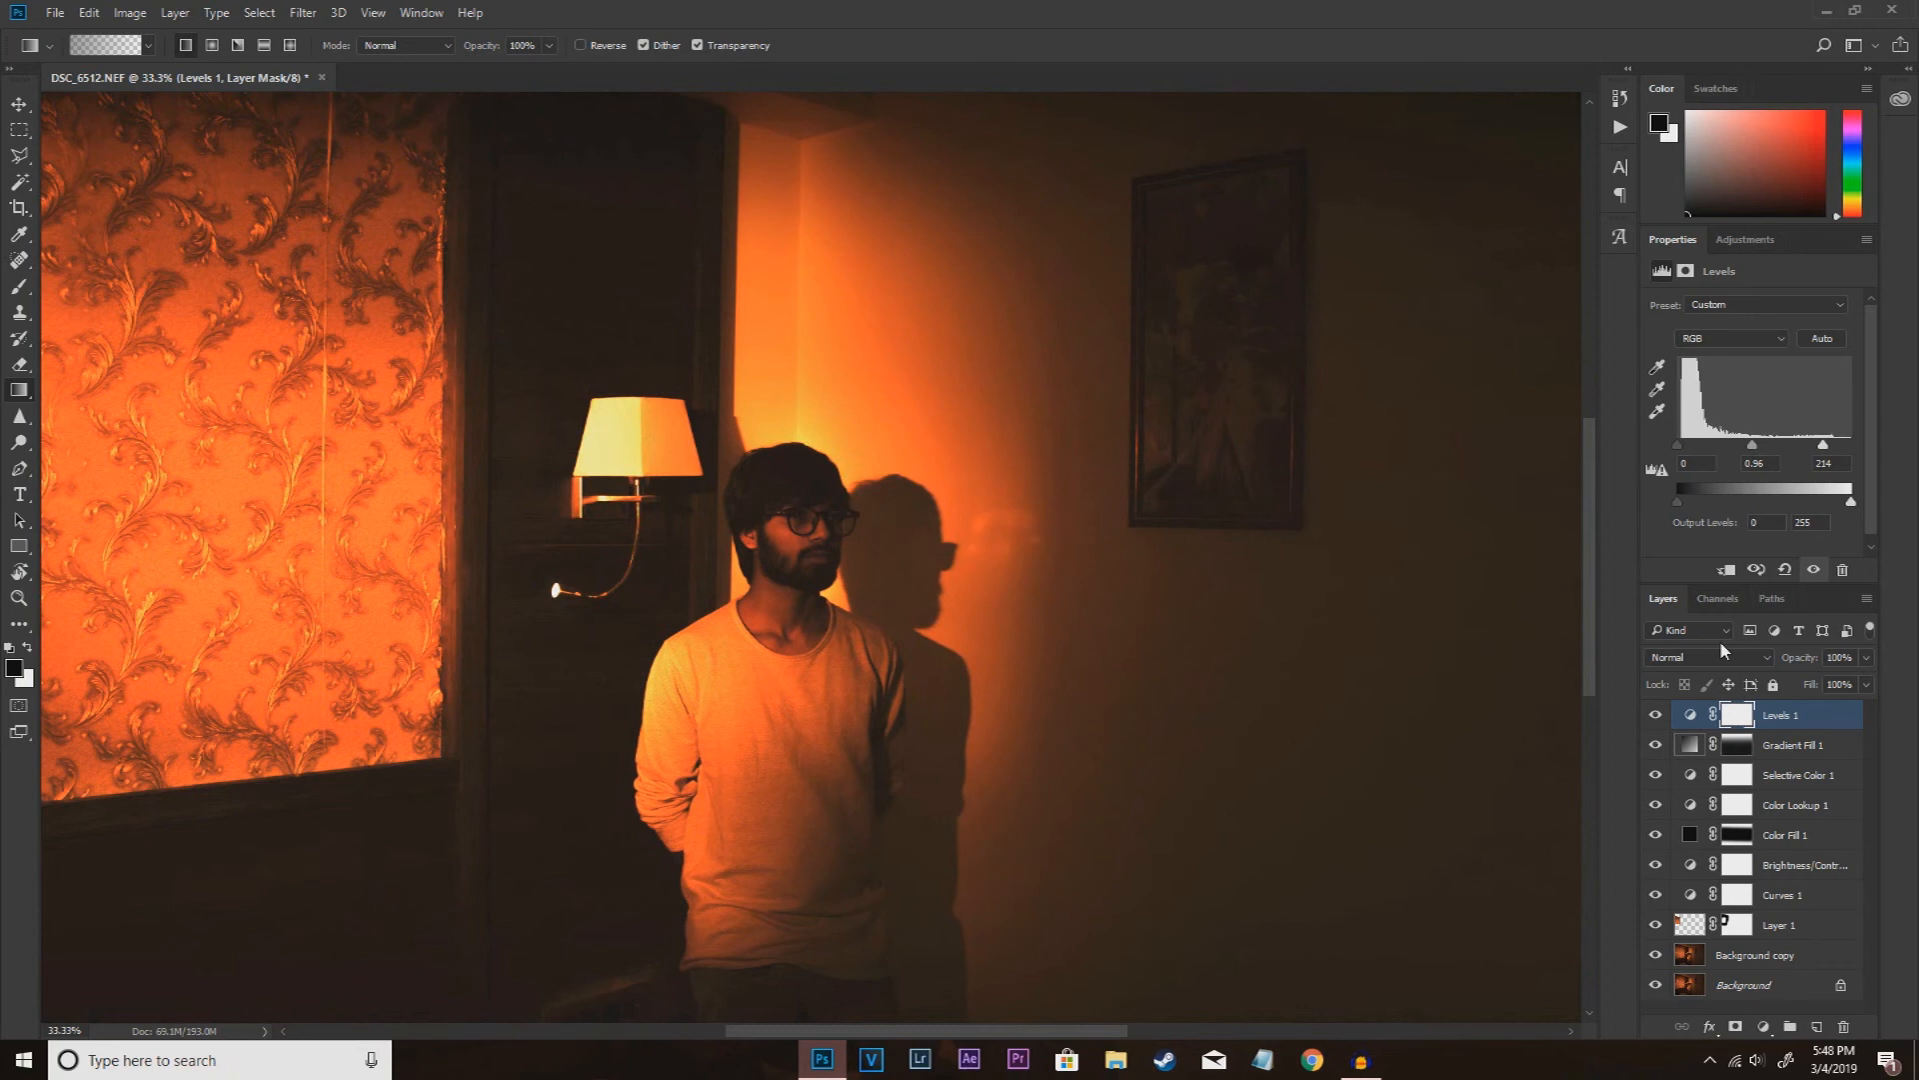
Step: Add an empty layer directly above the Background copy layer
key(ctrl+minus)
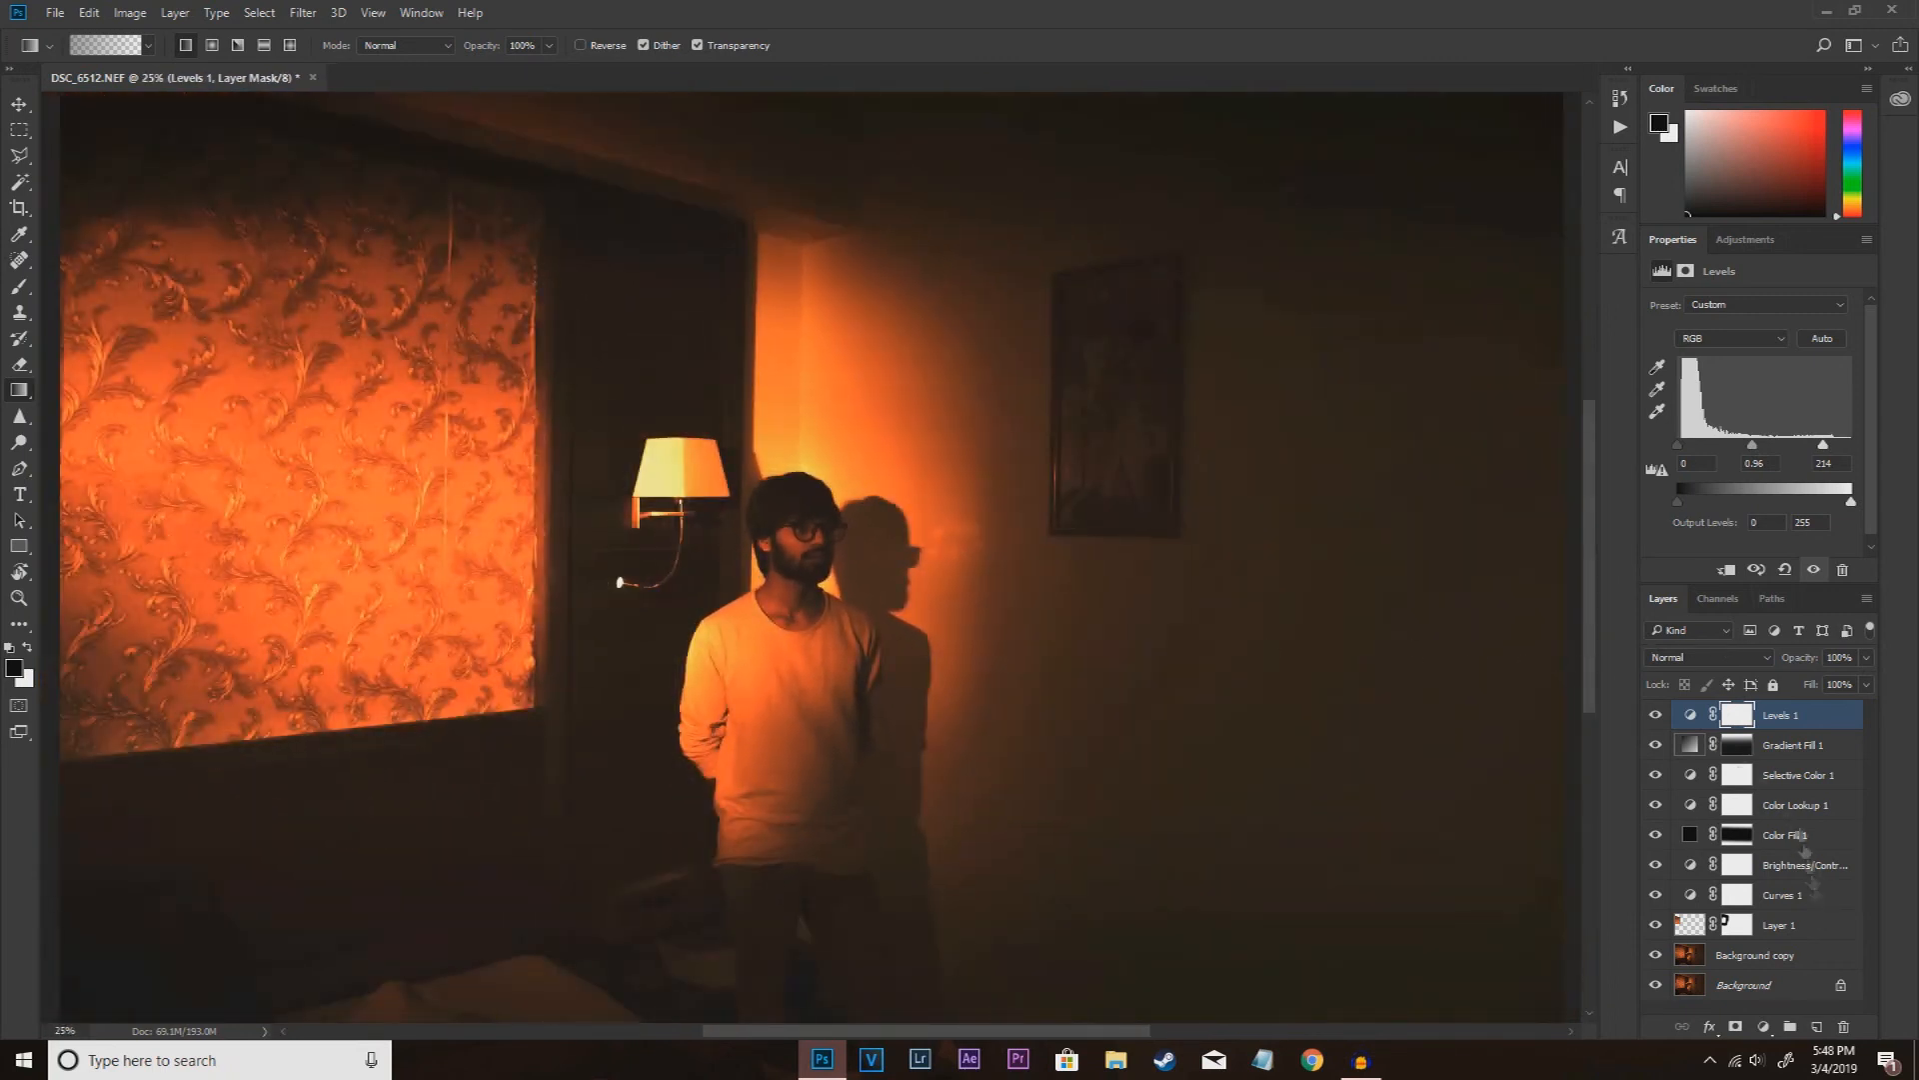
click(1804, 928)
click(1809, 956)
click(1817, 1026)
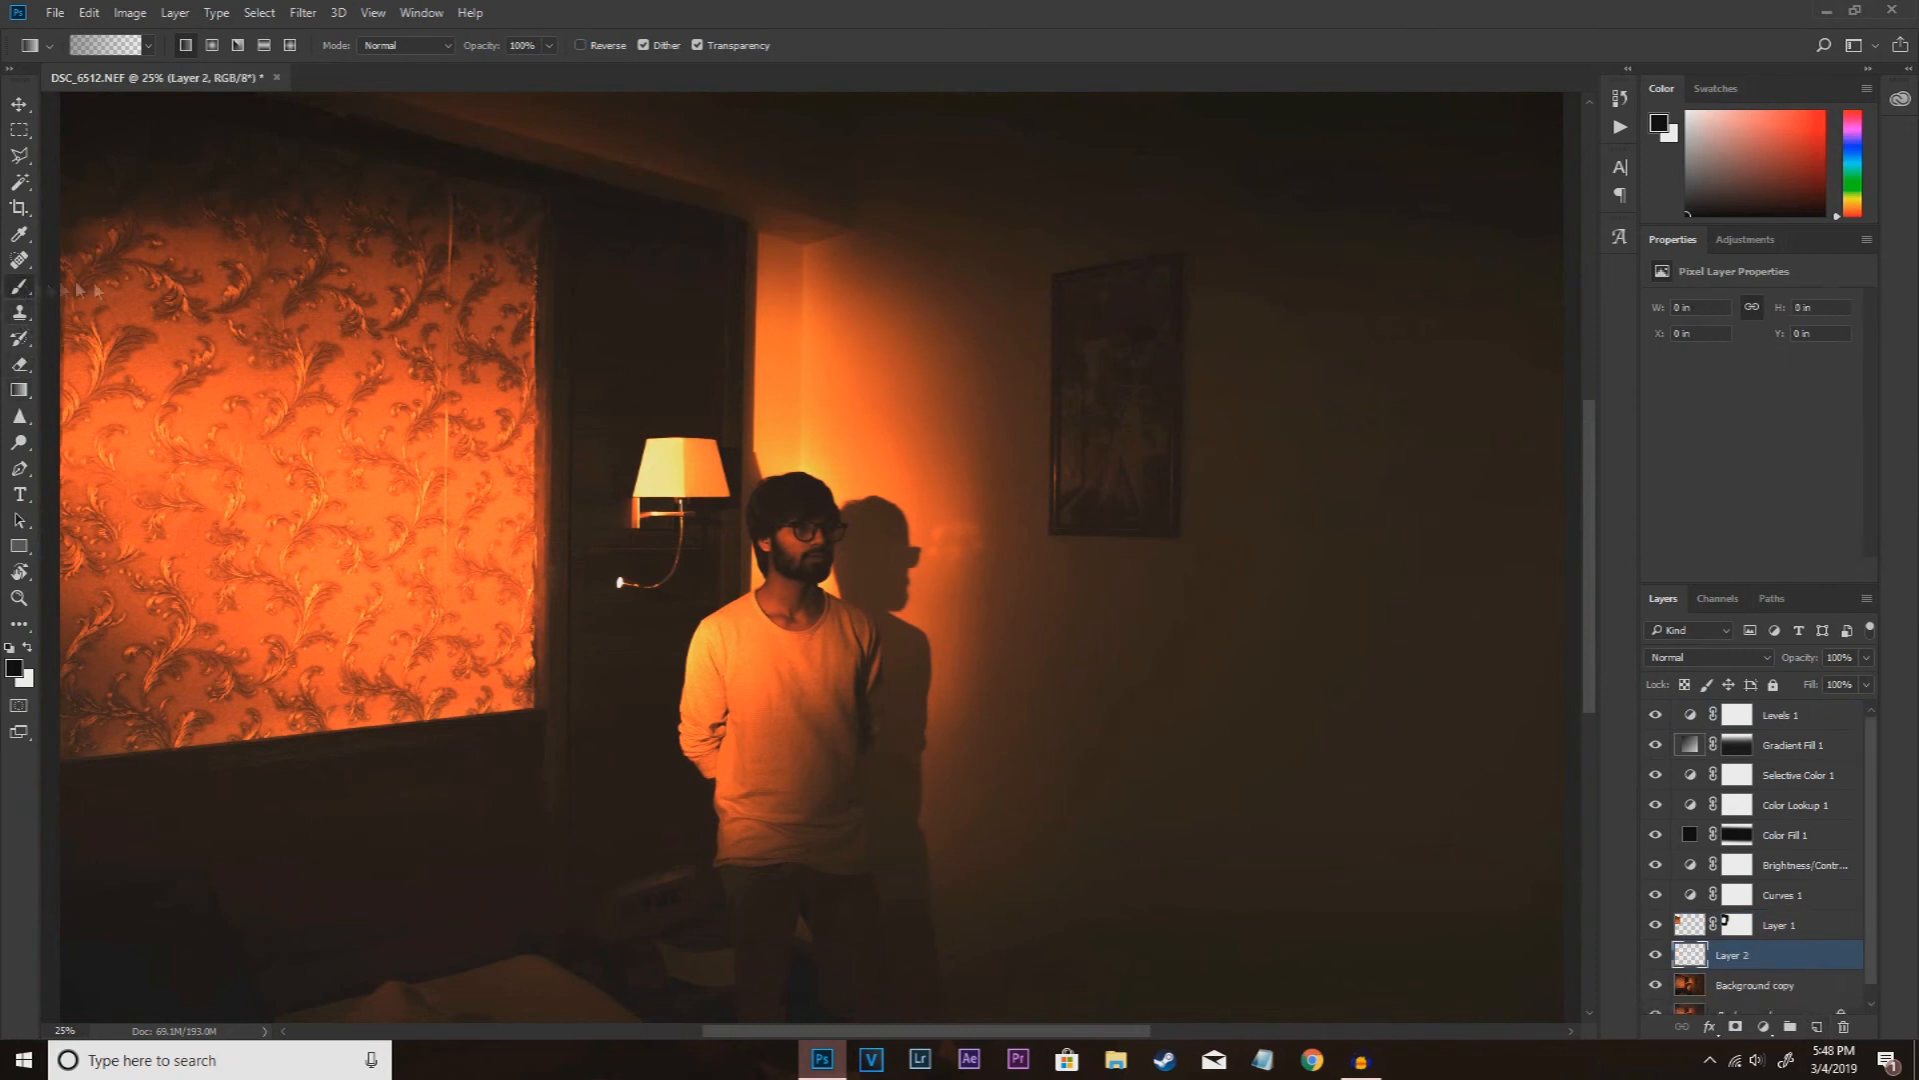
Step: Sample the lampshade's pale yellow and paint one soft Brush dab of size 1000 over the wall lamp on the new layer
right_click(19, 286)
click(100, 286)
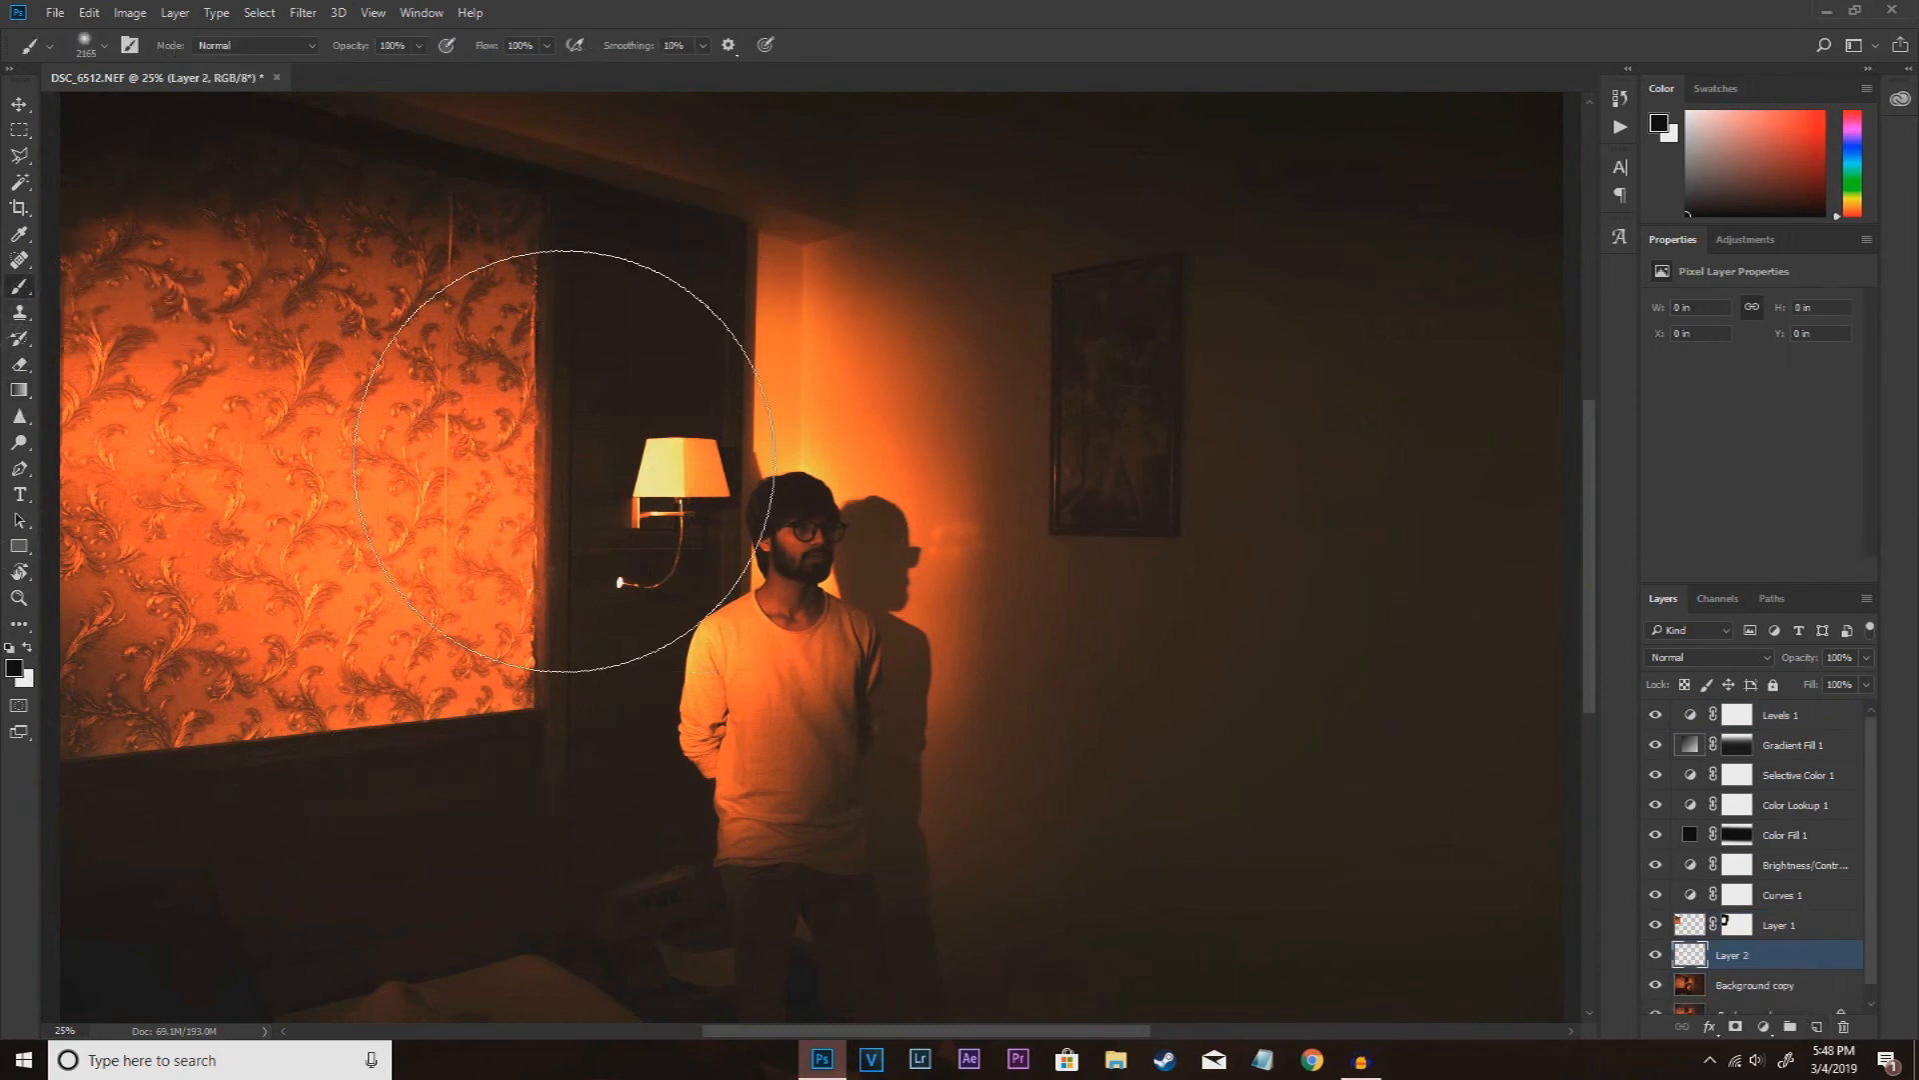
alt+click(672, 451)
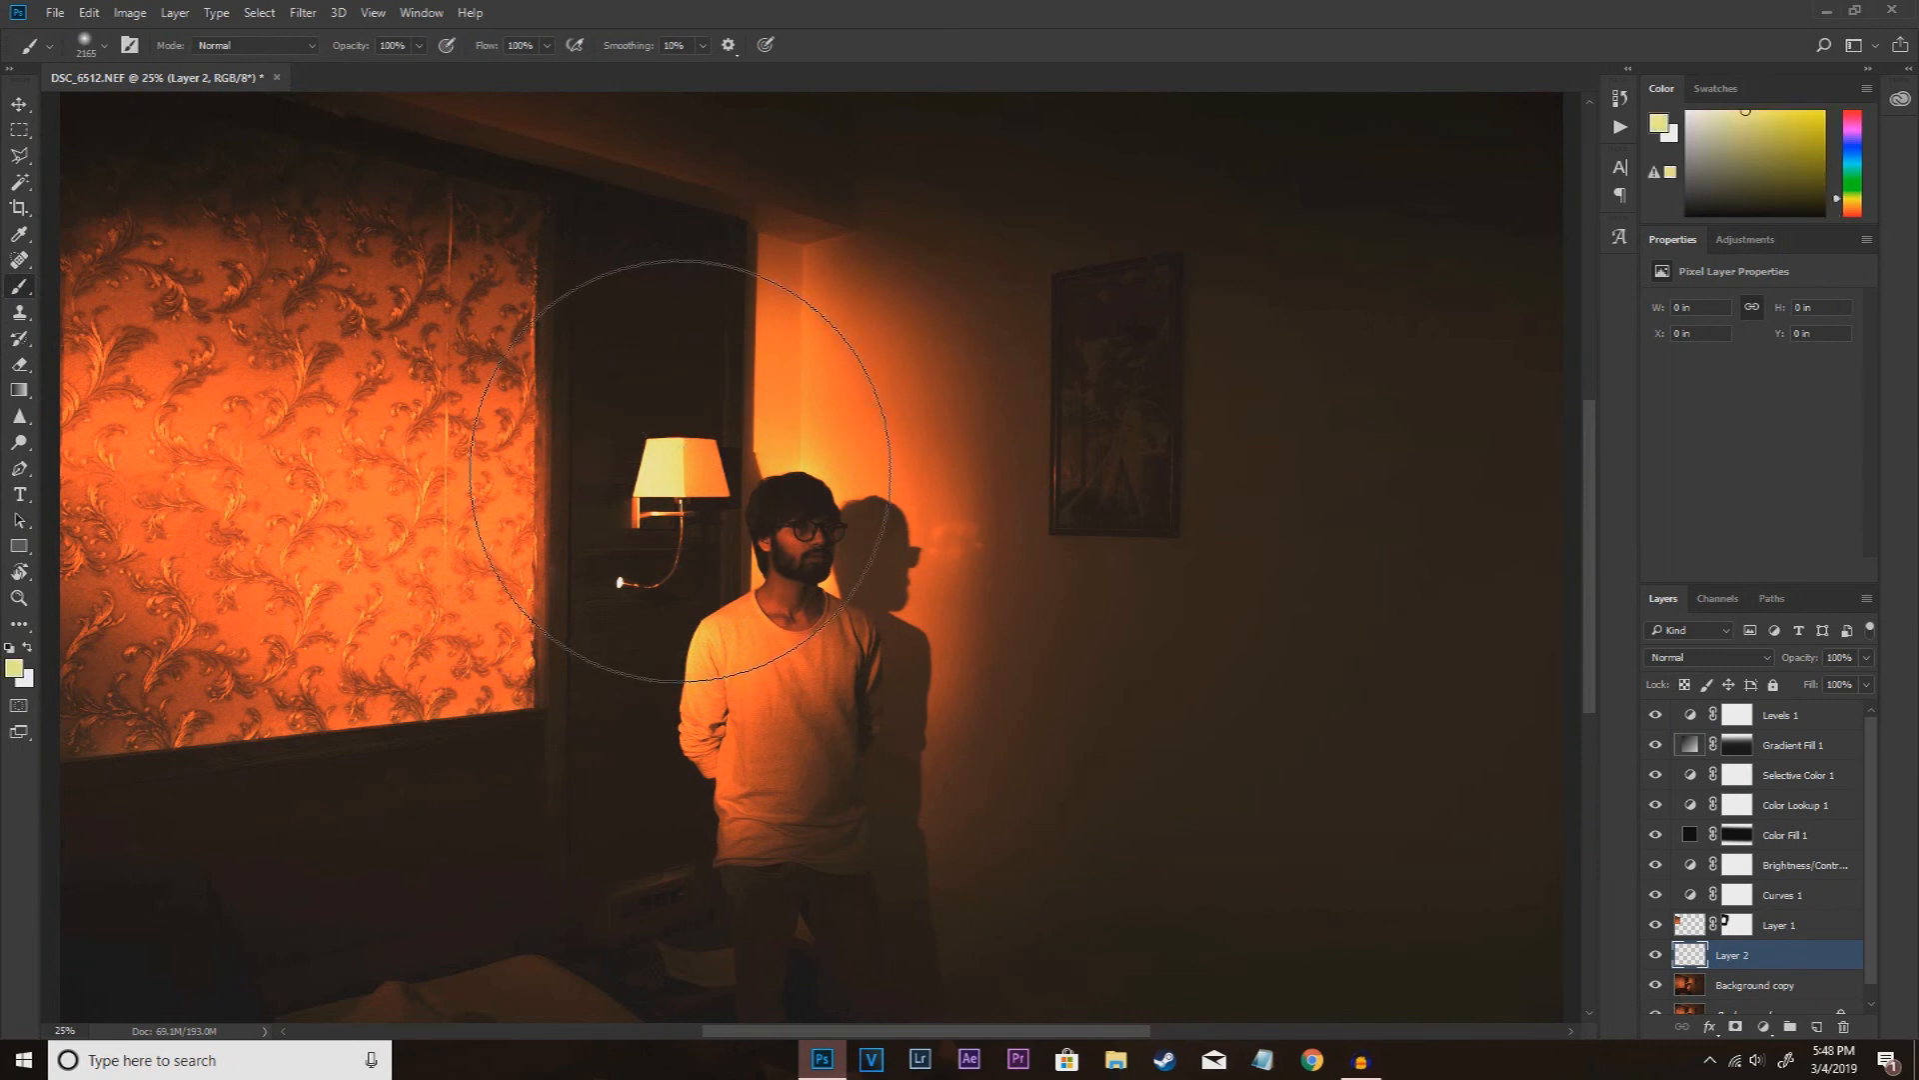
key(bracketleft)
key(bracketleft)
key(bracketleft)
key(bracketleft)
key(bracketleft)
key(bracketleft)
key(bracketleft)
key(bracketleft)
key(bracketleft)
key(bracketleft)
key(bracketleft)
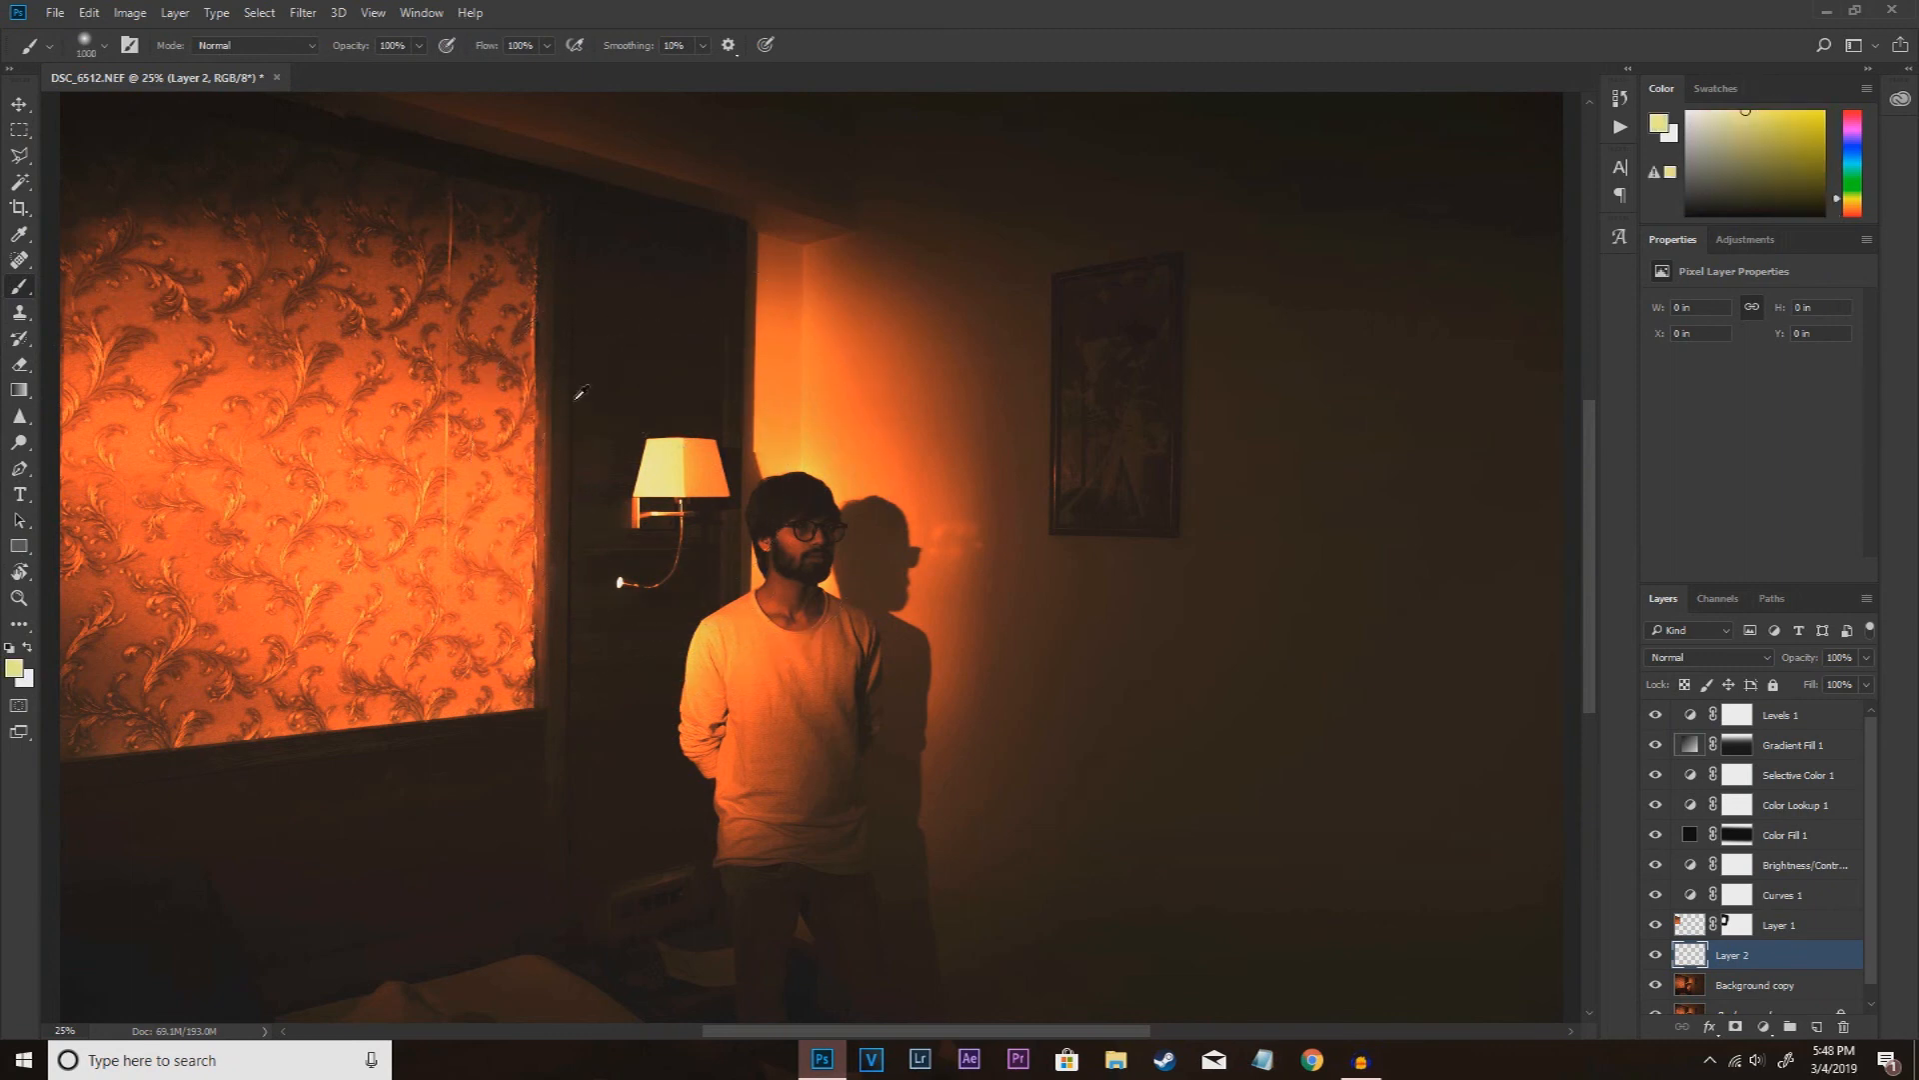
click(670, 480)
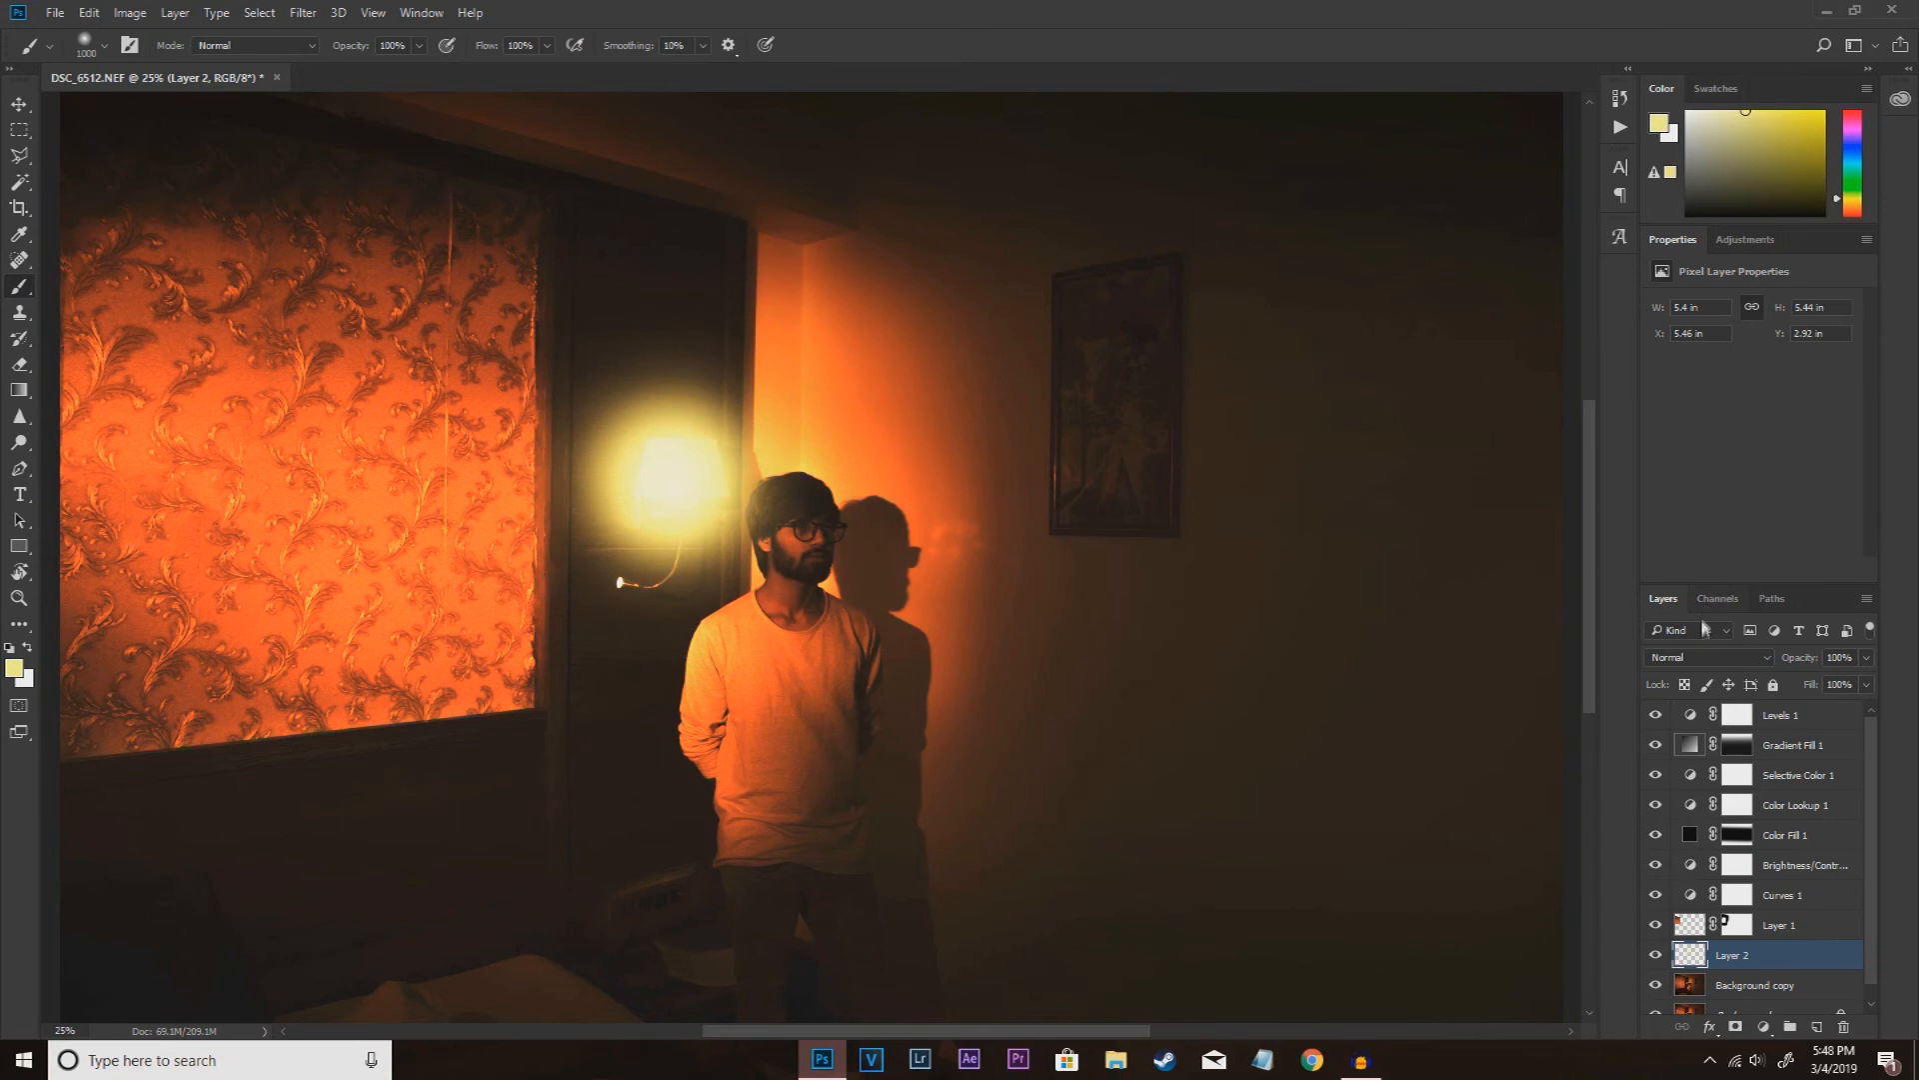
Step: Blend the lamp glow layer with Screen and reduce its fill to 50%
click(1707, 659)
click(1699, 794)
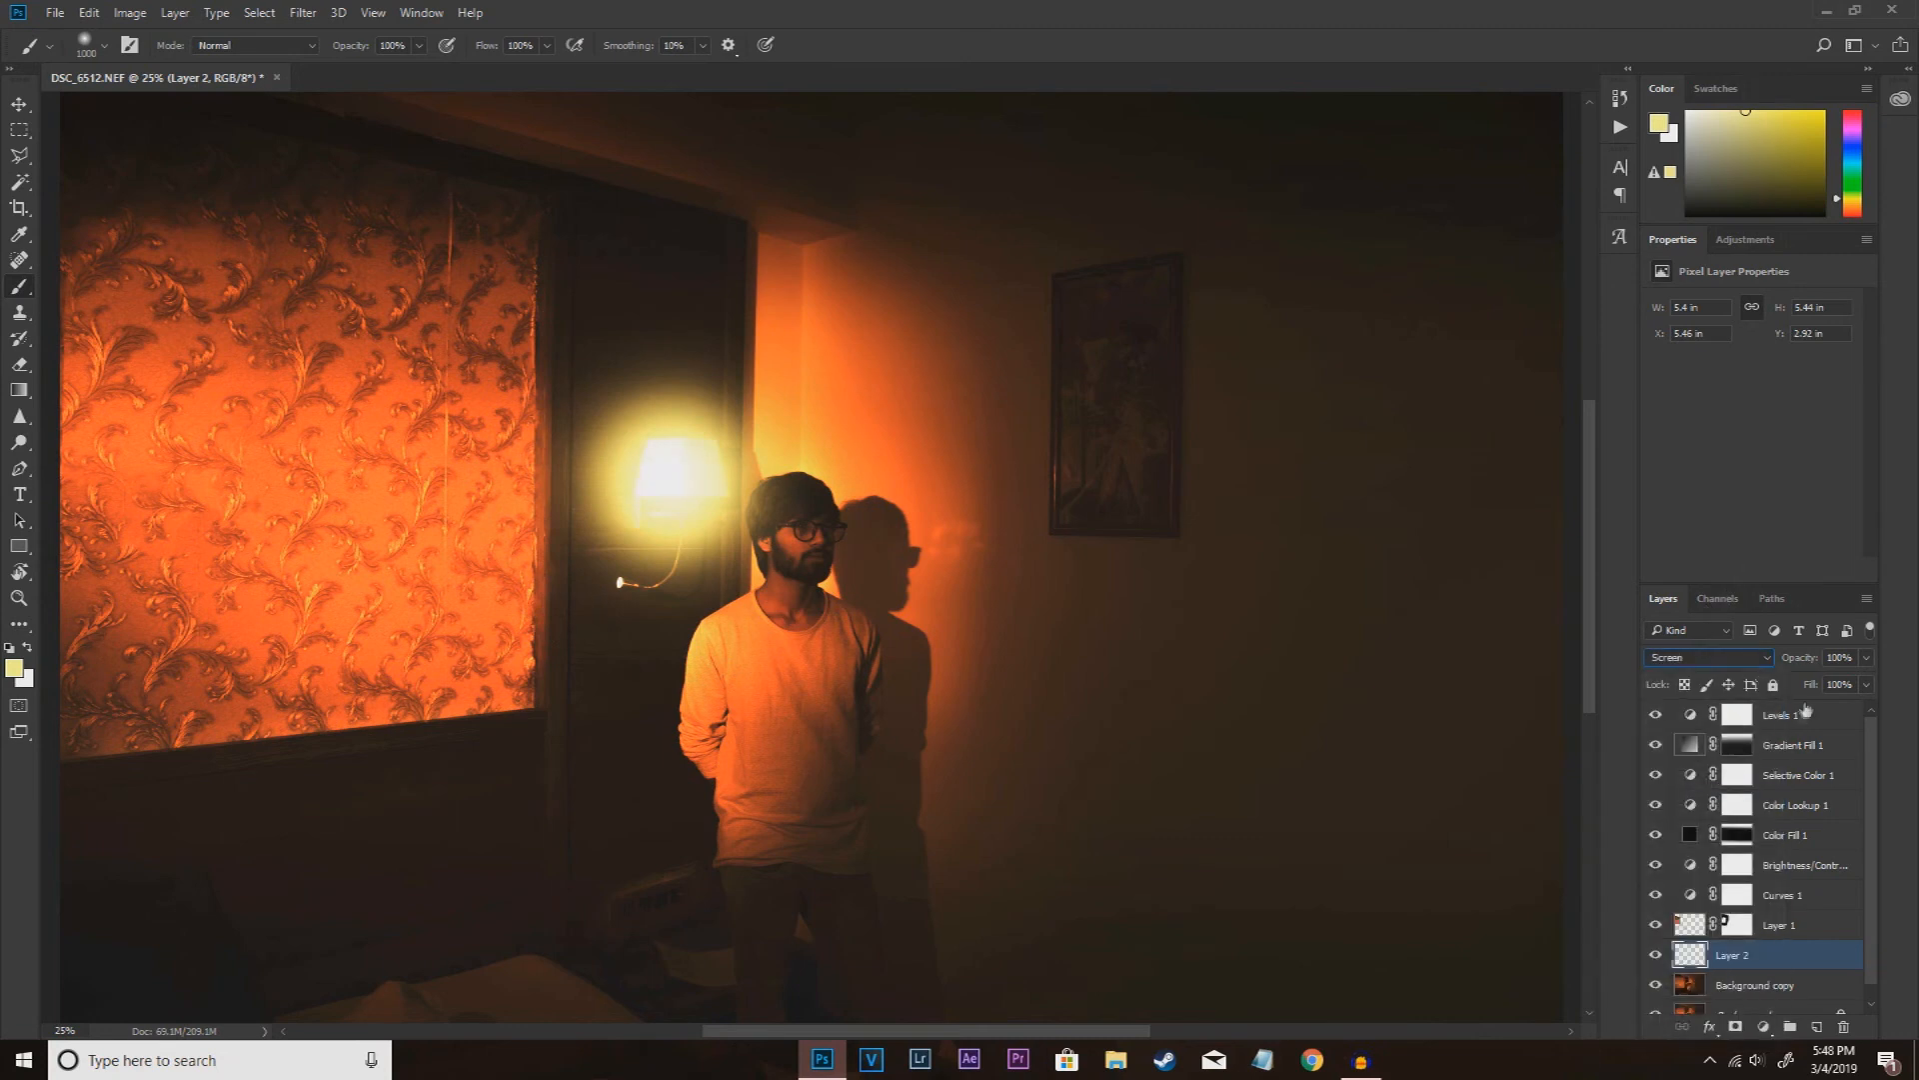
scroll(1739, 657, down, 5)
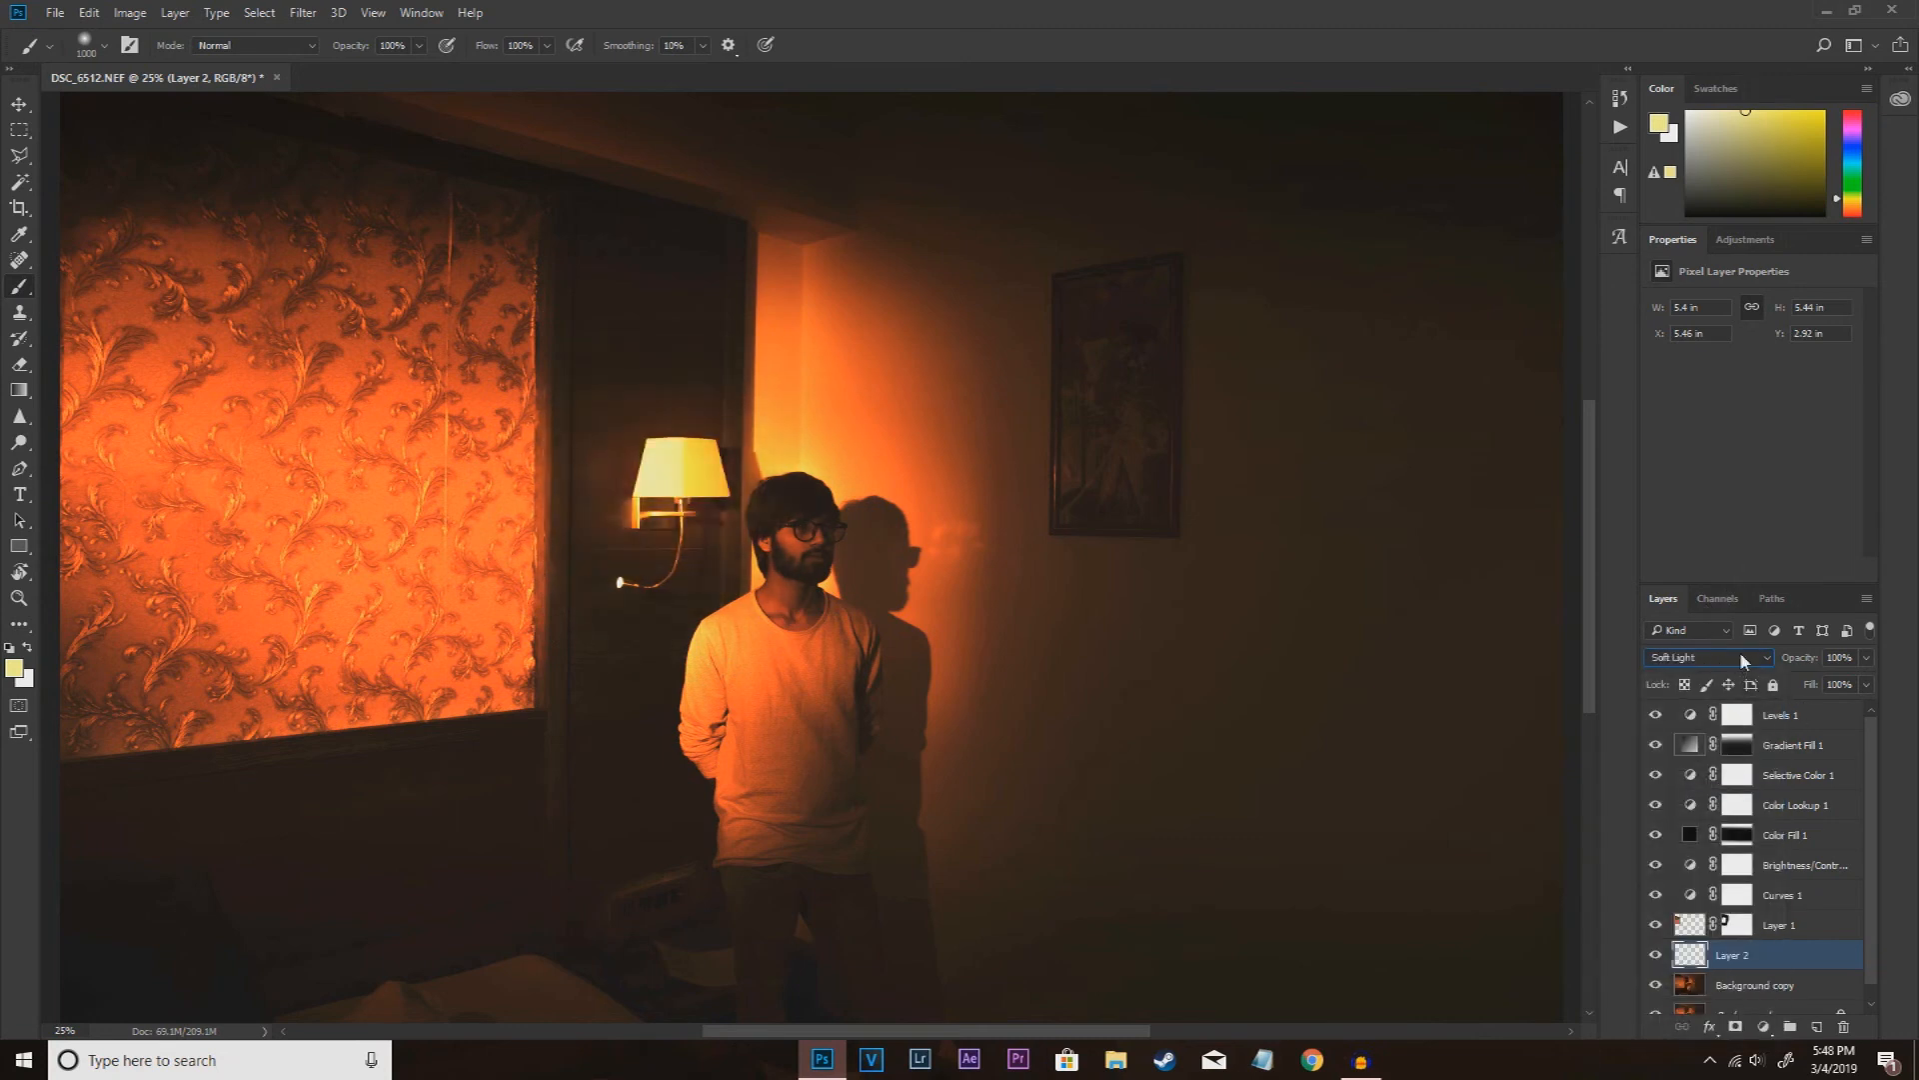
scroll(1740, 650, up, 6)
click(1868, 686)
drag(1864, 708, 1819, 712)
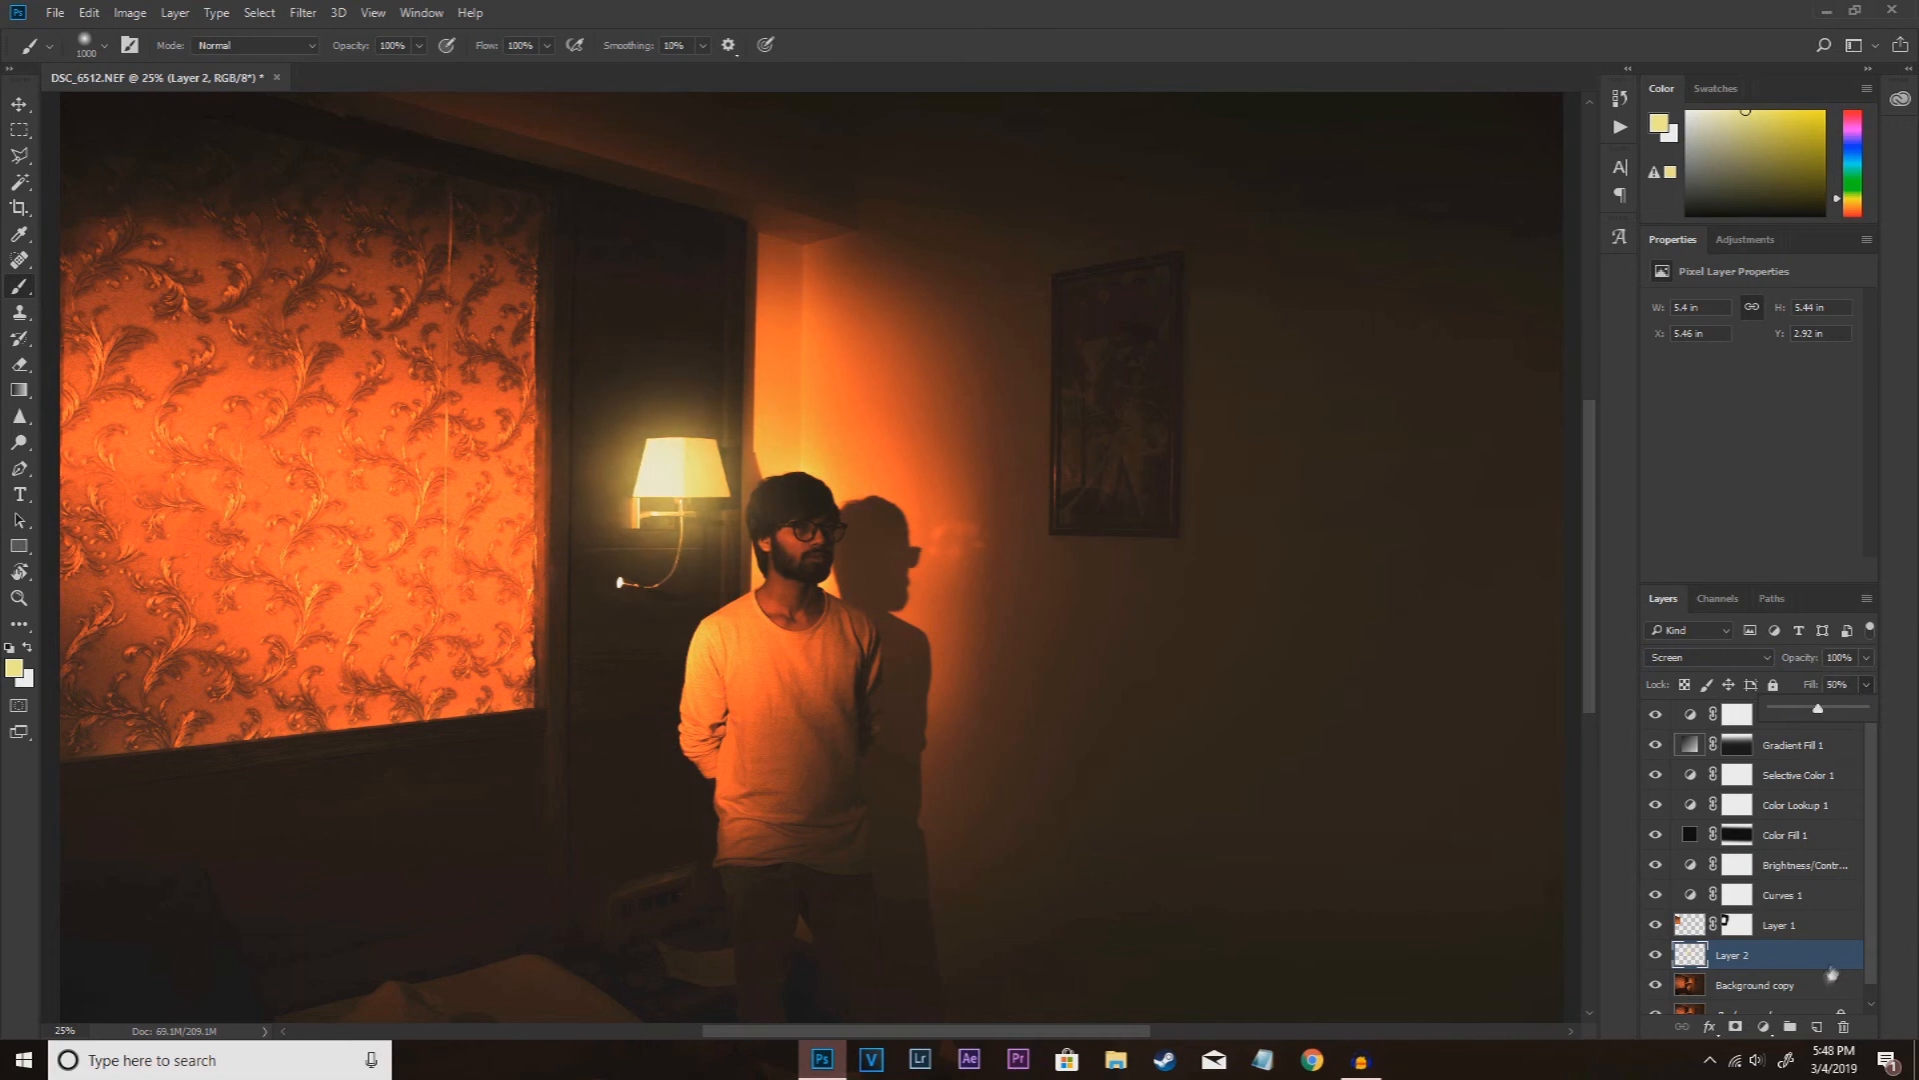
Step: Add another empty layer and paint a soft pale-yellow stroke with a size 500 brush from the man's shoulder up to his head
click(1816, 1026)
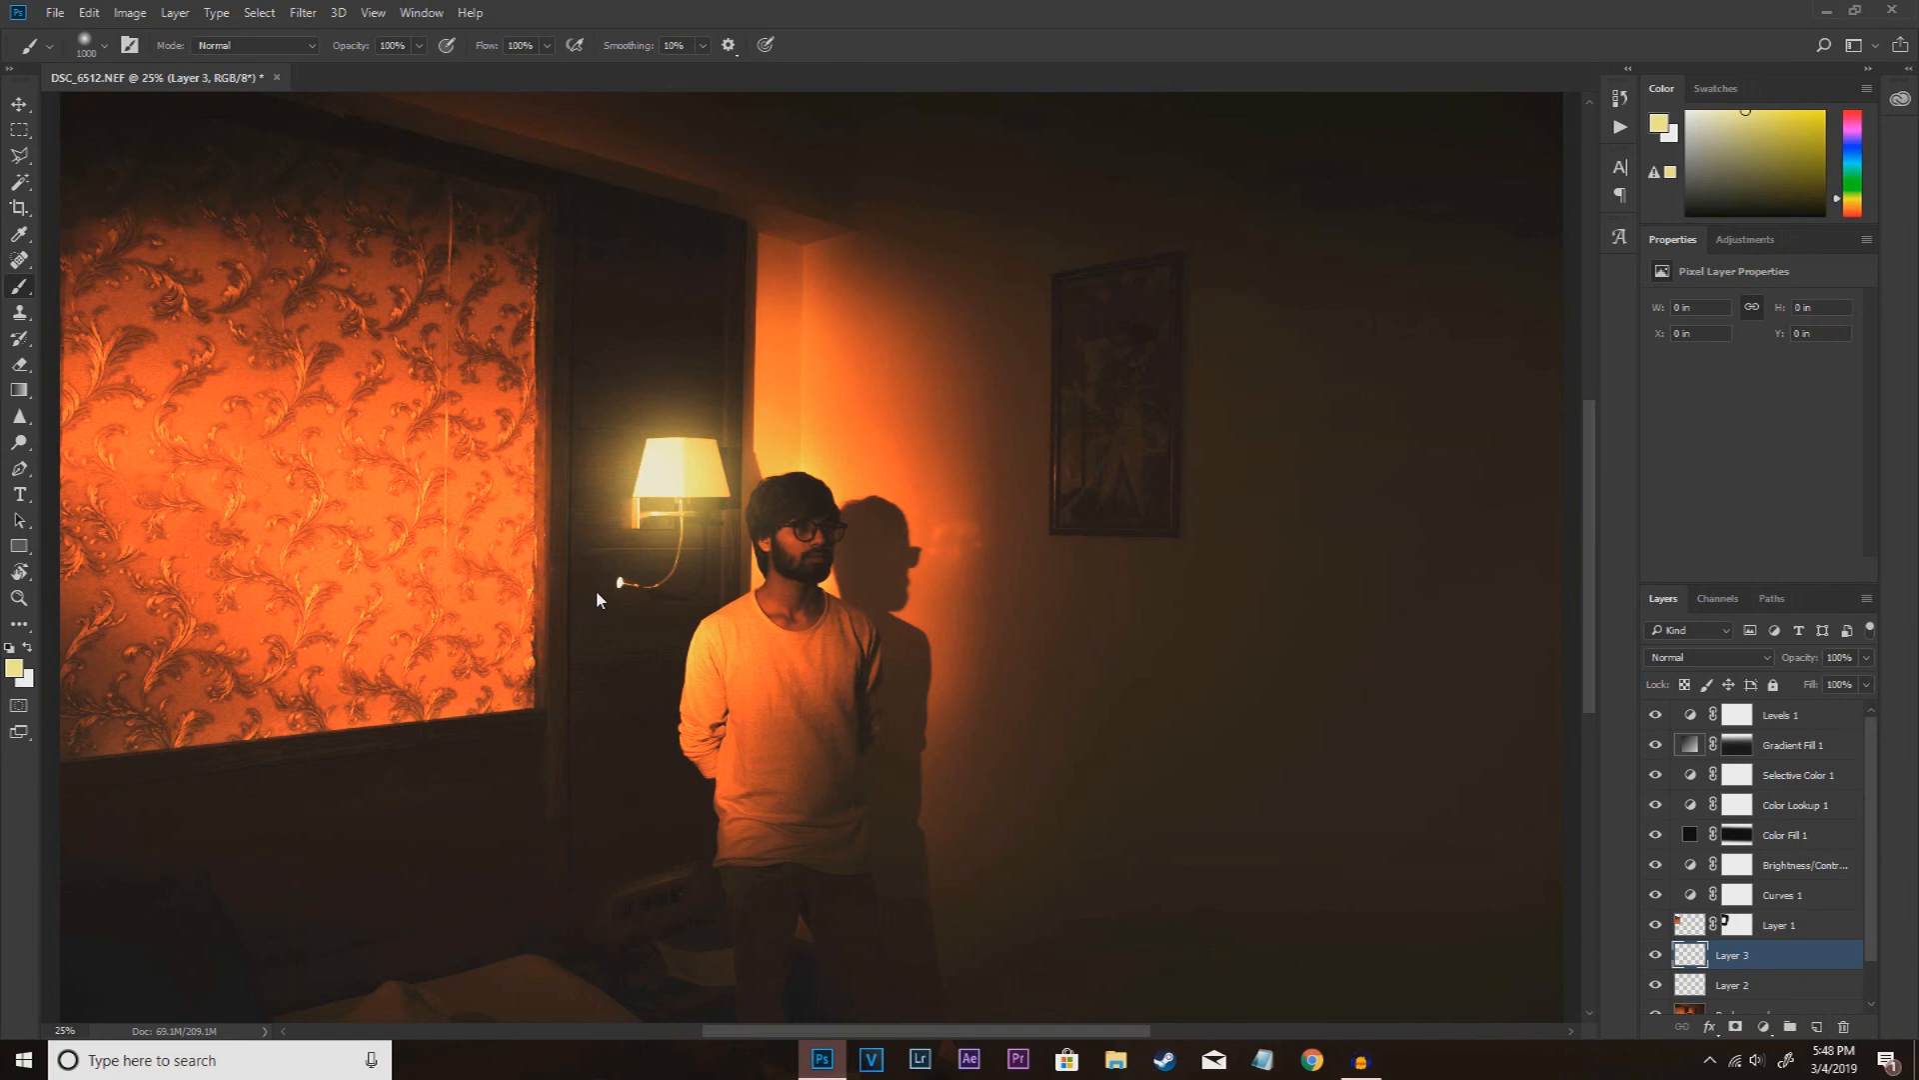
key(bracketleft)
key(bracketleft)
key(bracketleft)
key(bracketleft)
key(bracketleft)
key(bracketleft)
key(bracketright)
drag(665, 681, 775, 489)
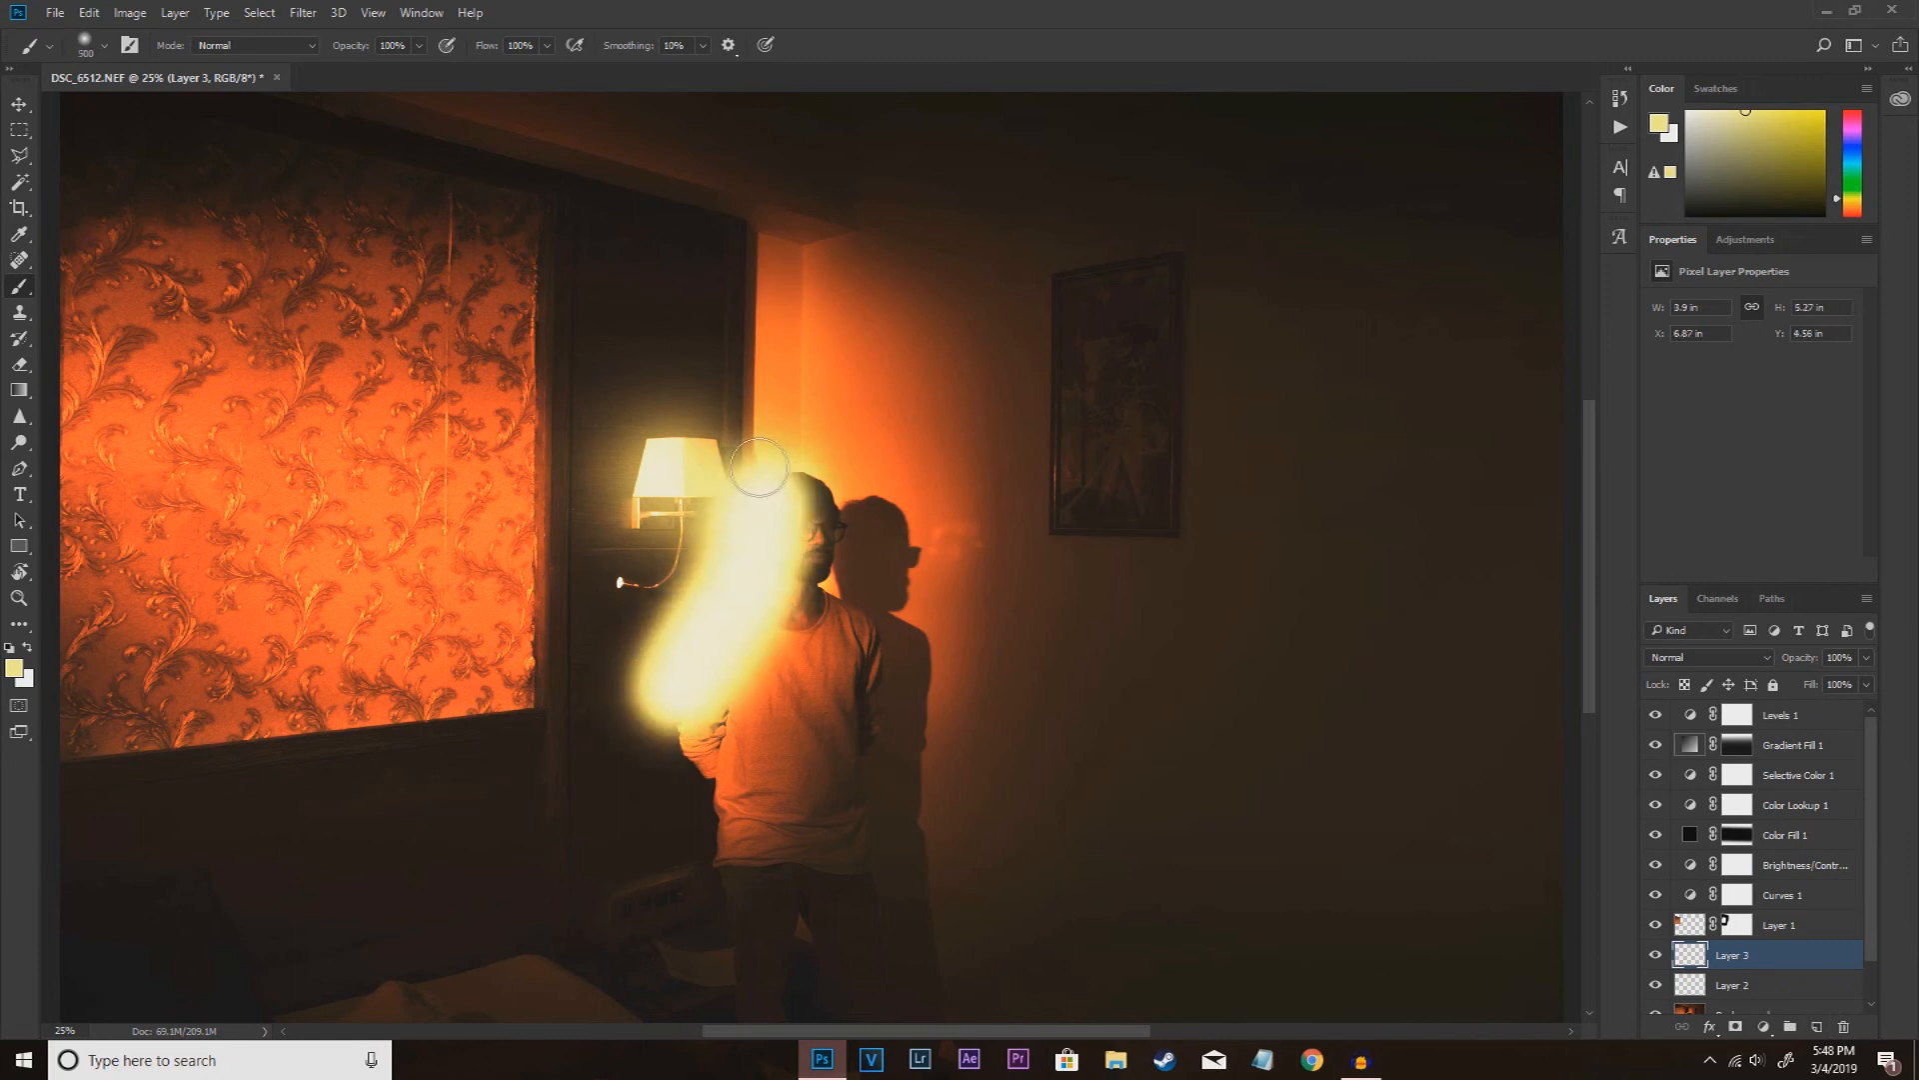
Step: Blend the shoulder glow layer with Screen after trying Soft Light, and lower its fill to 9%
click(1755, 660)
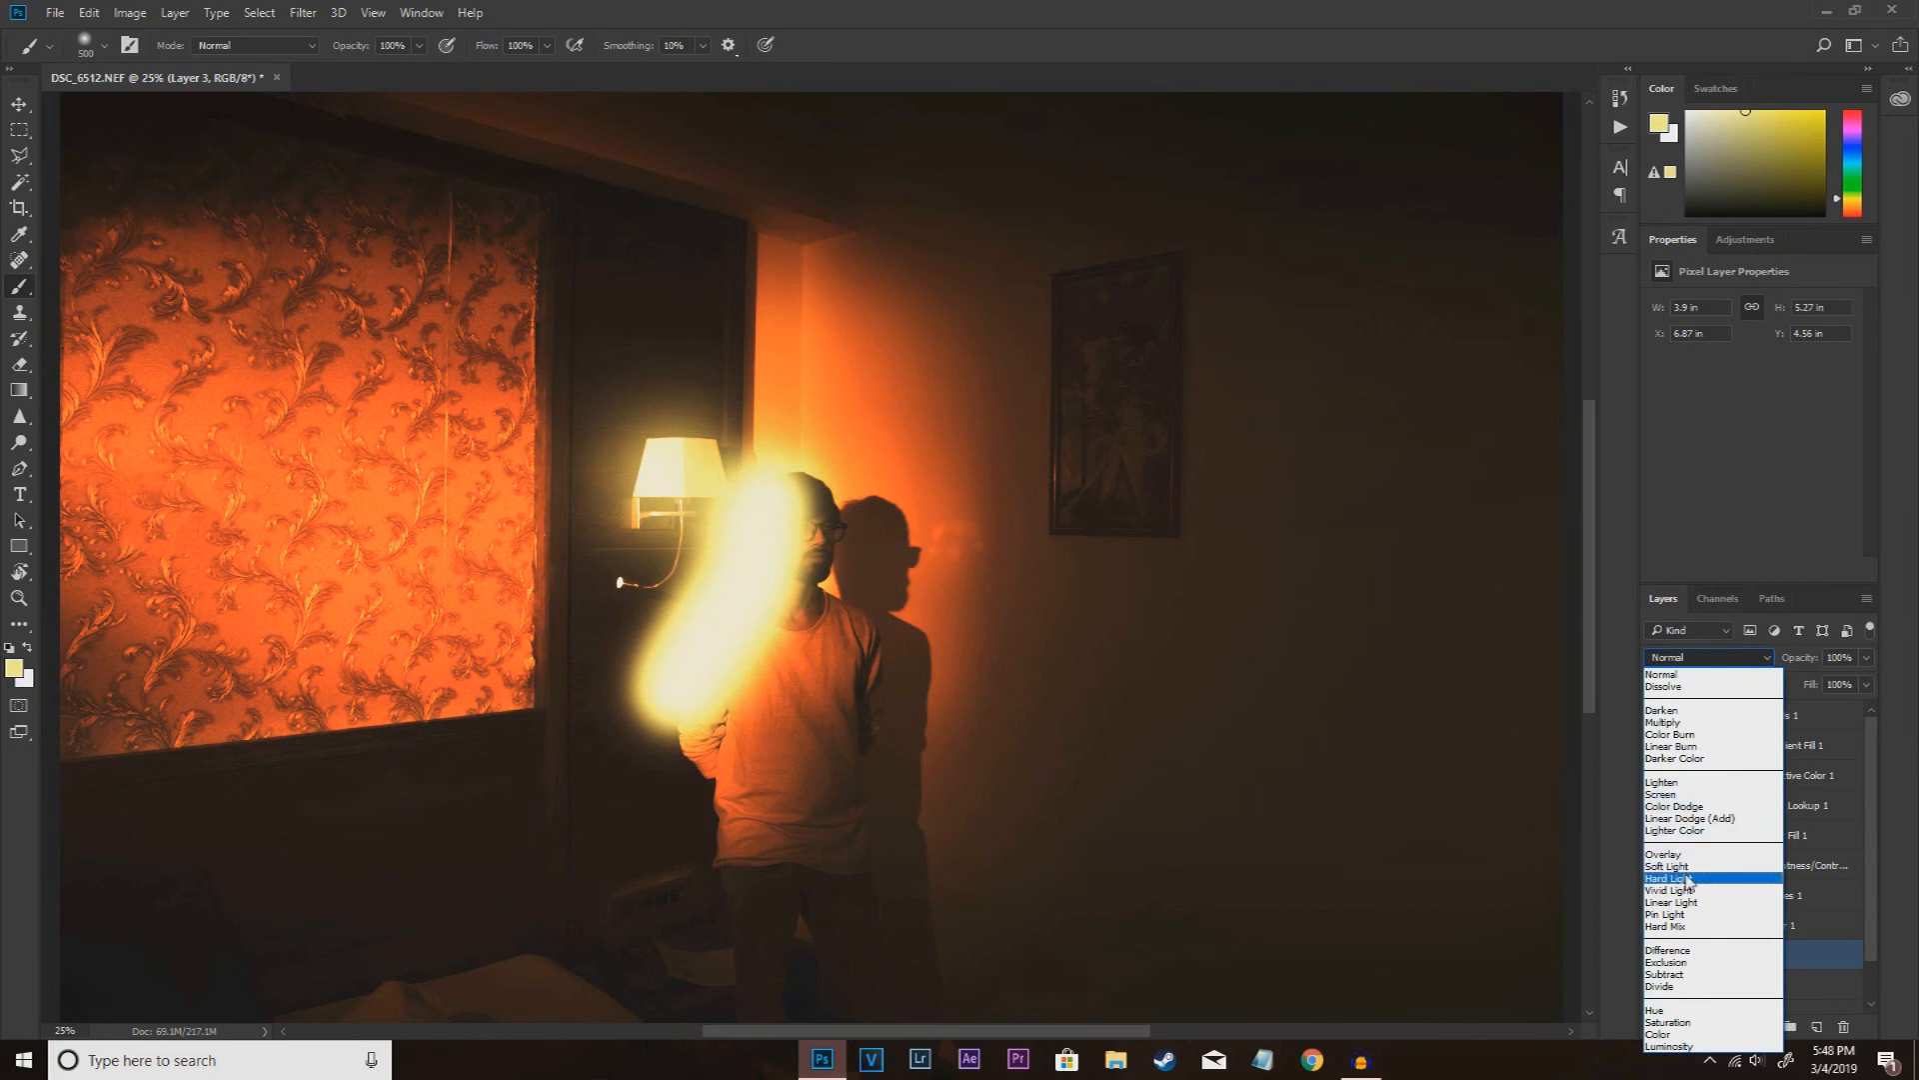
click(1687, 868)
click(1724, 660)
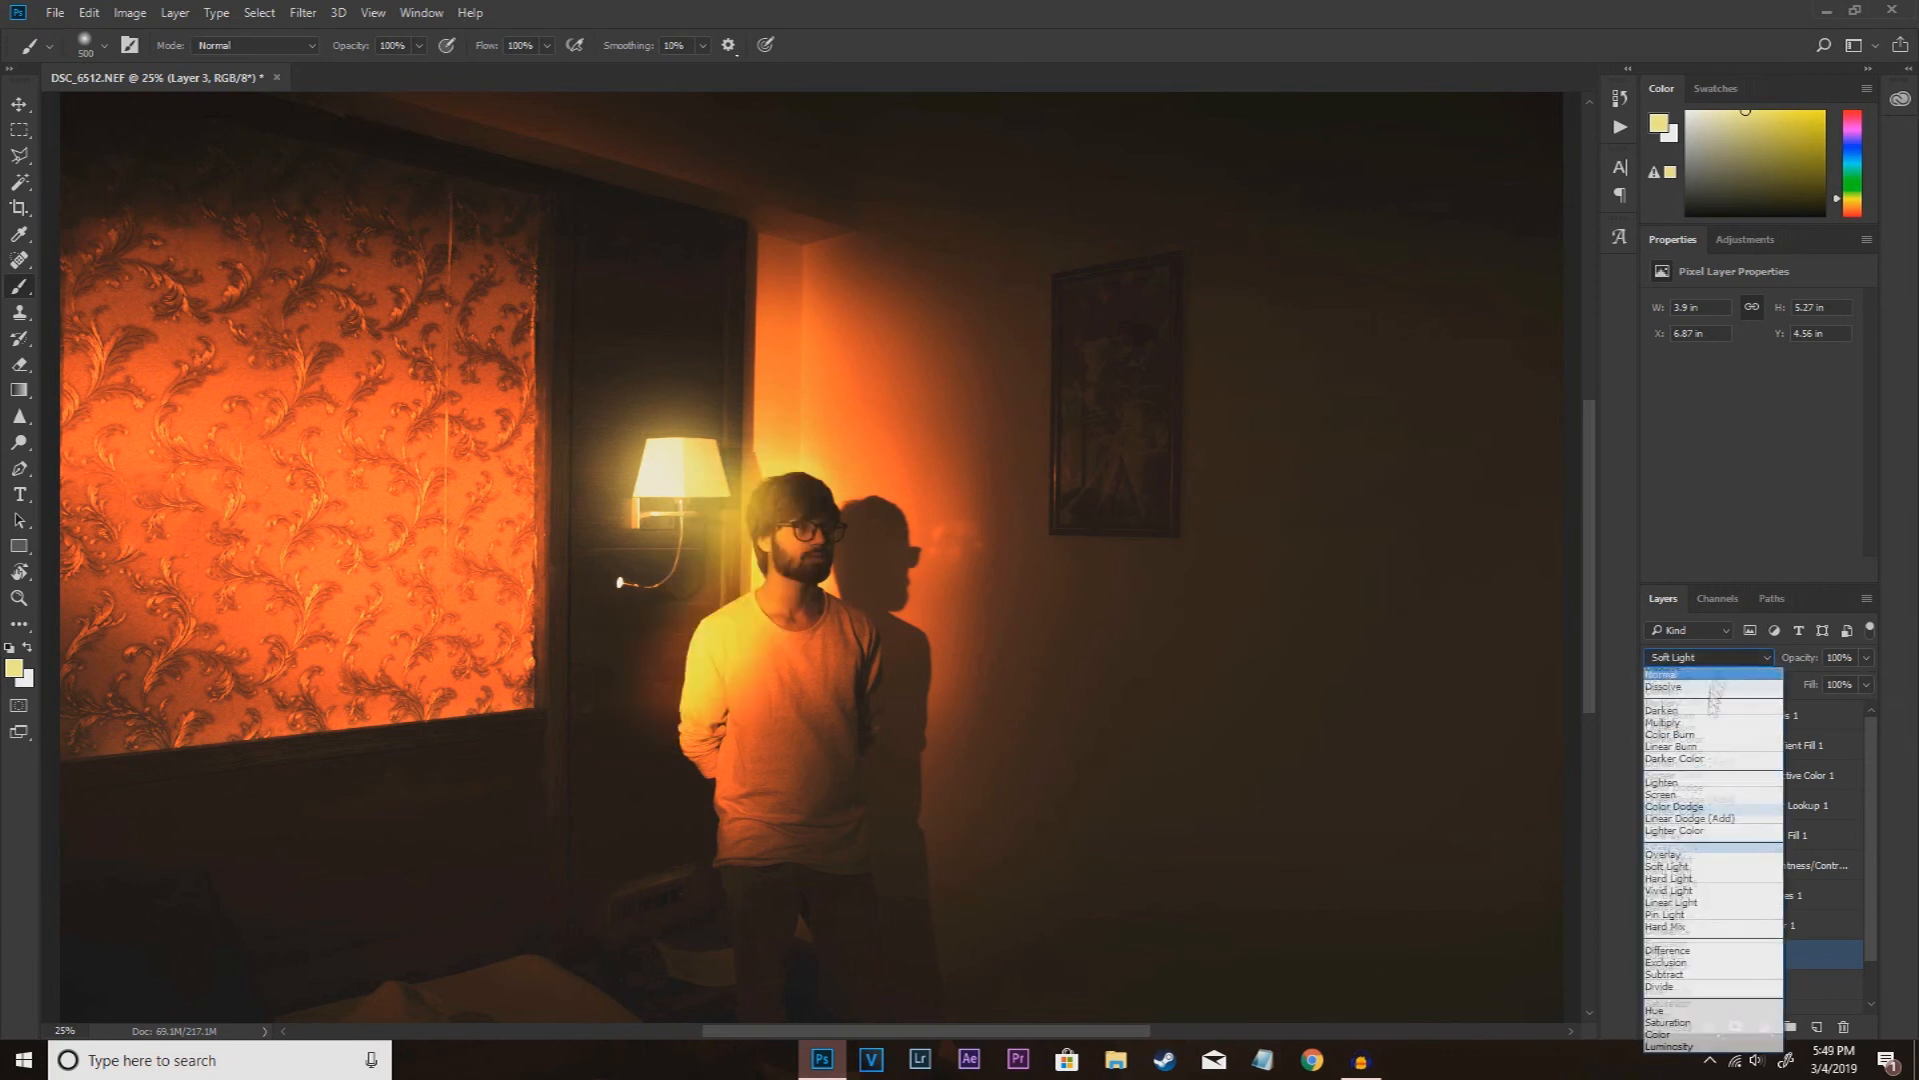
click(1675, 794)
drag(1866, 686, 1781, 716)
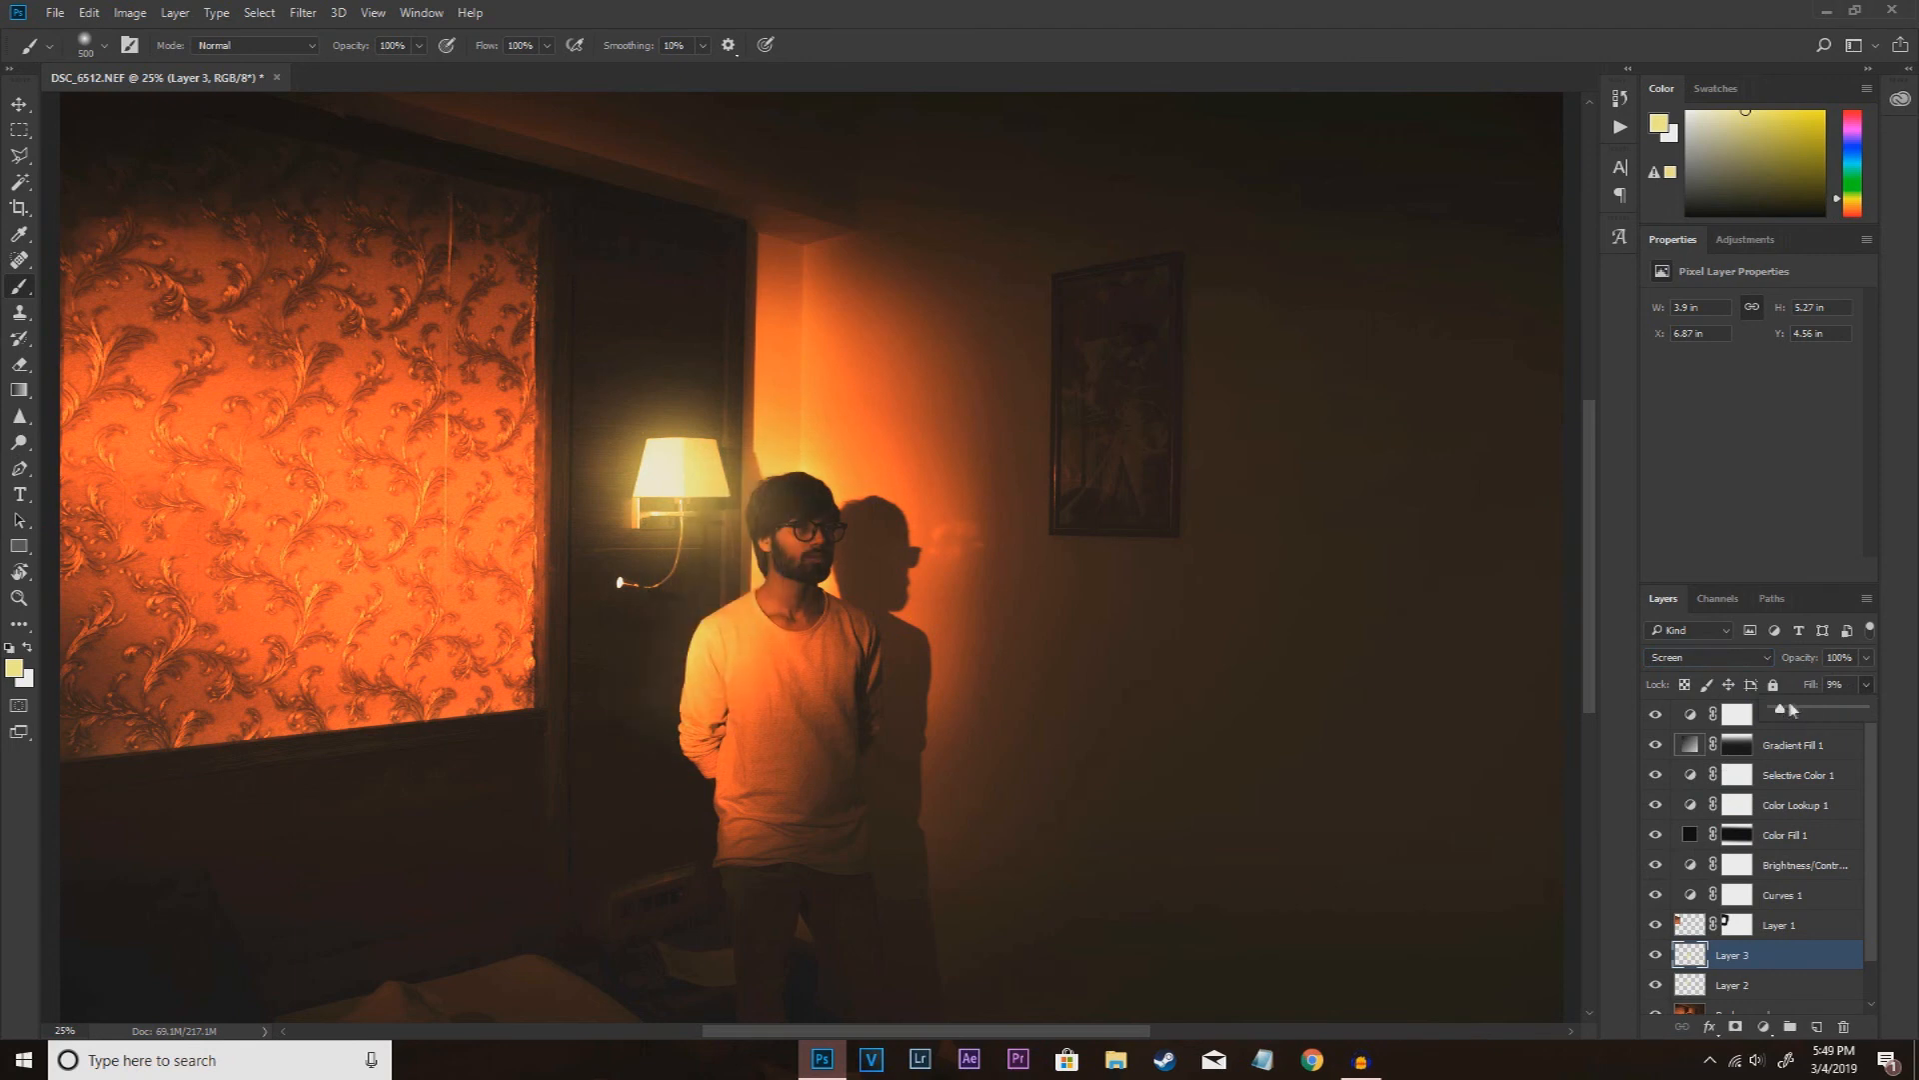
Step: Shift the shoulder glow slightly toward the man's body with Free Transform
key(ctrl+t)
drag(698, 632, 758, 638)
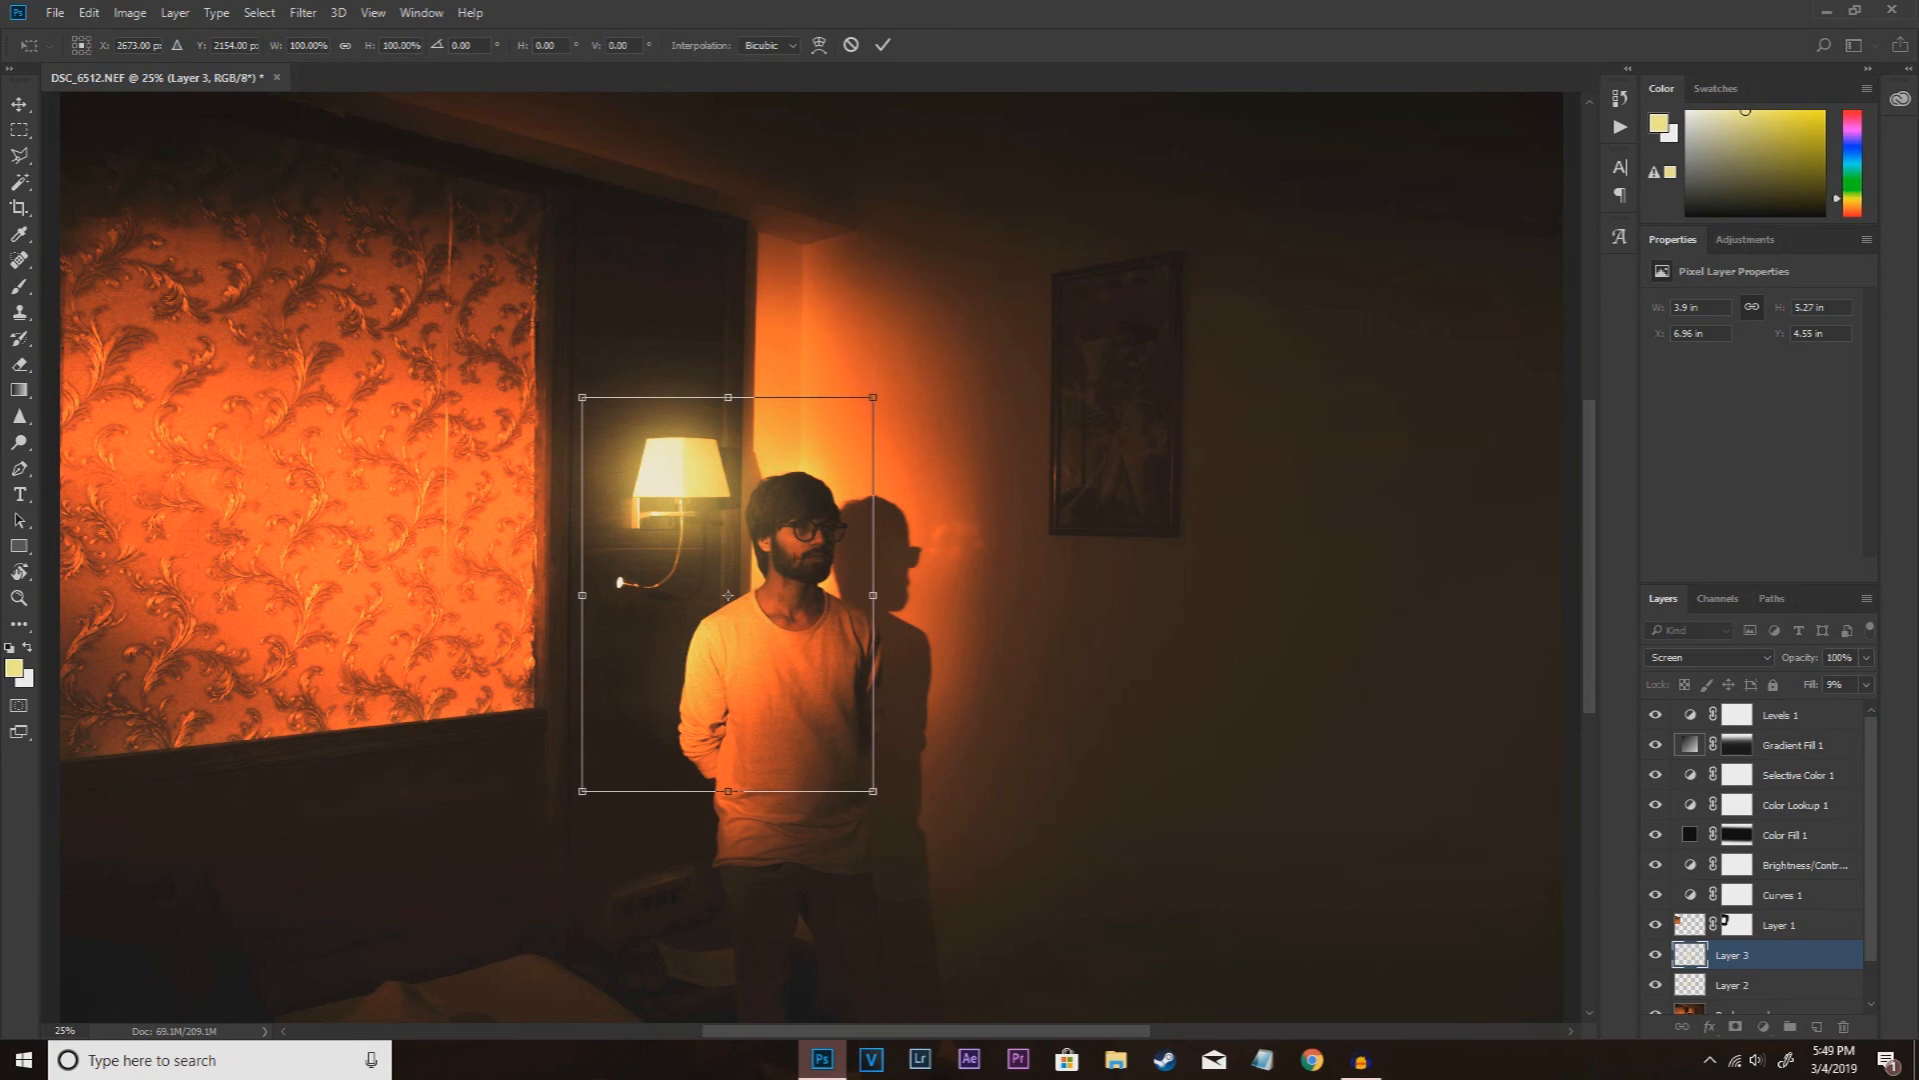
click(883, 44)
Step: Duplicate the Background copy layer, choose the Dodge tool, and reset the foreground and background colors to black and white
scroll(1764, 945, down, 1)
click(1765, 968)
key(ctrl+j)
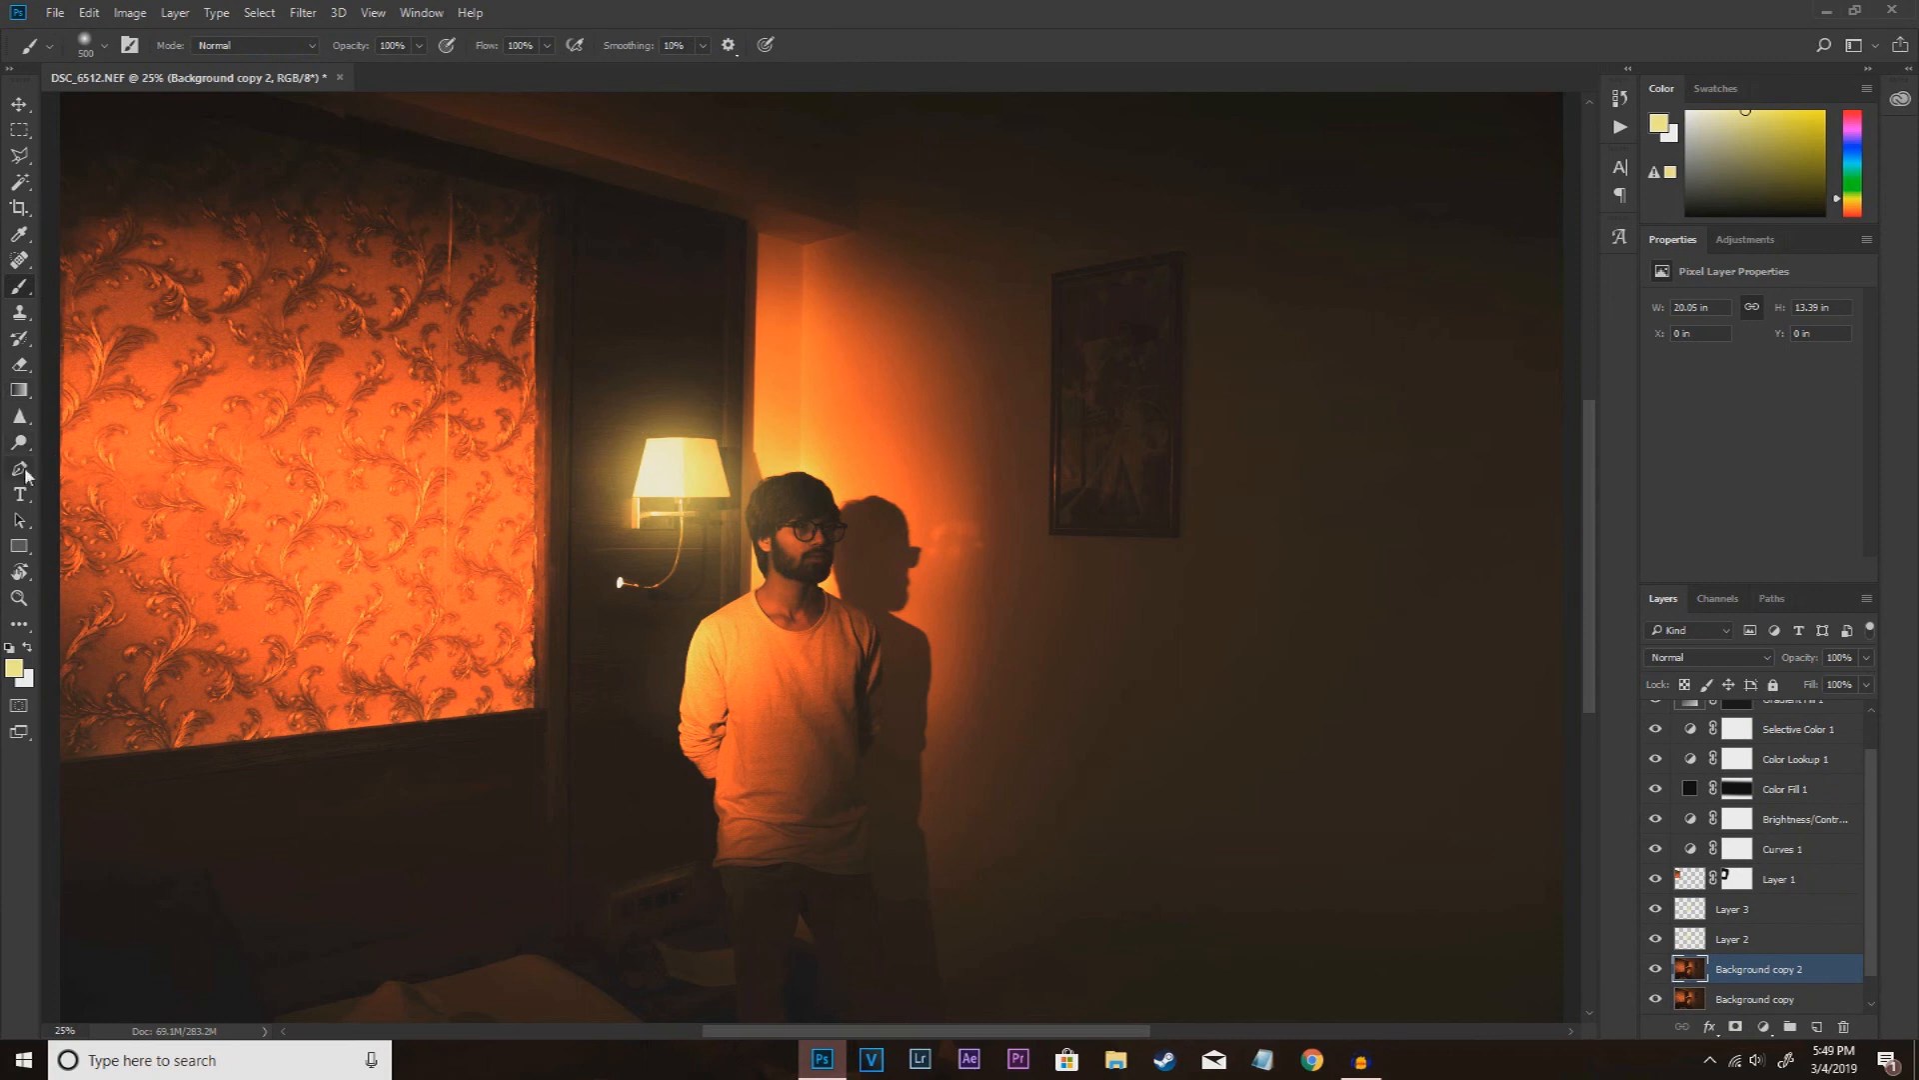
right_click(24, 470)
right_click(19, 442)
click(80, 443)
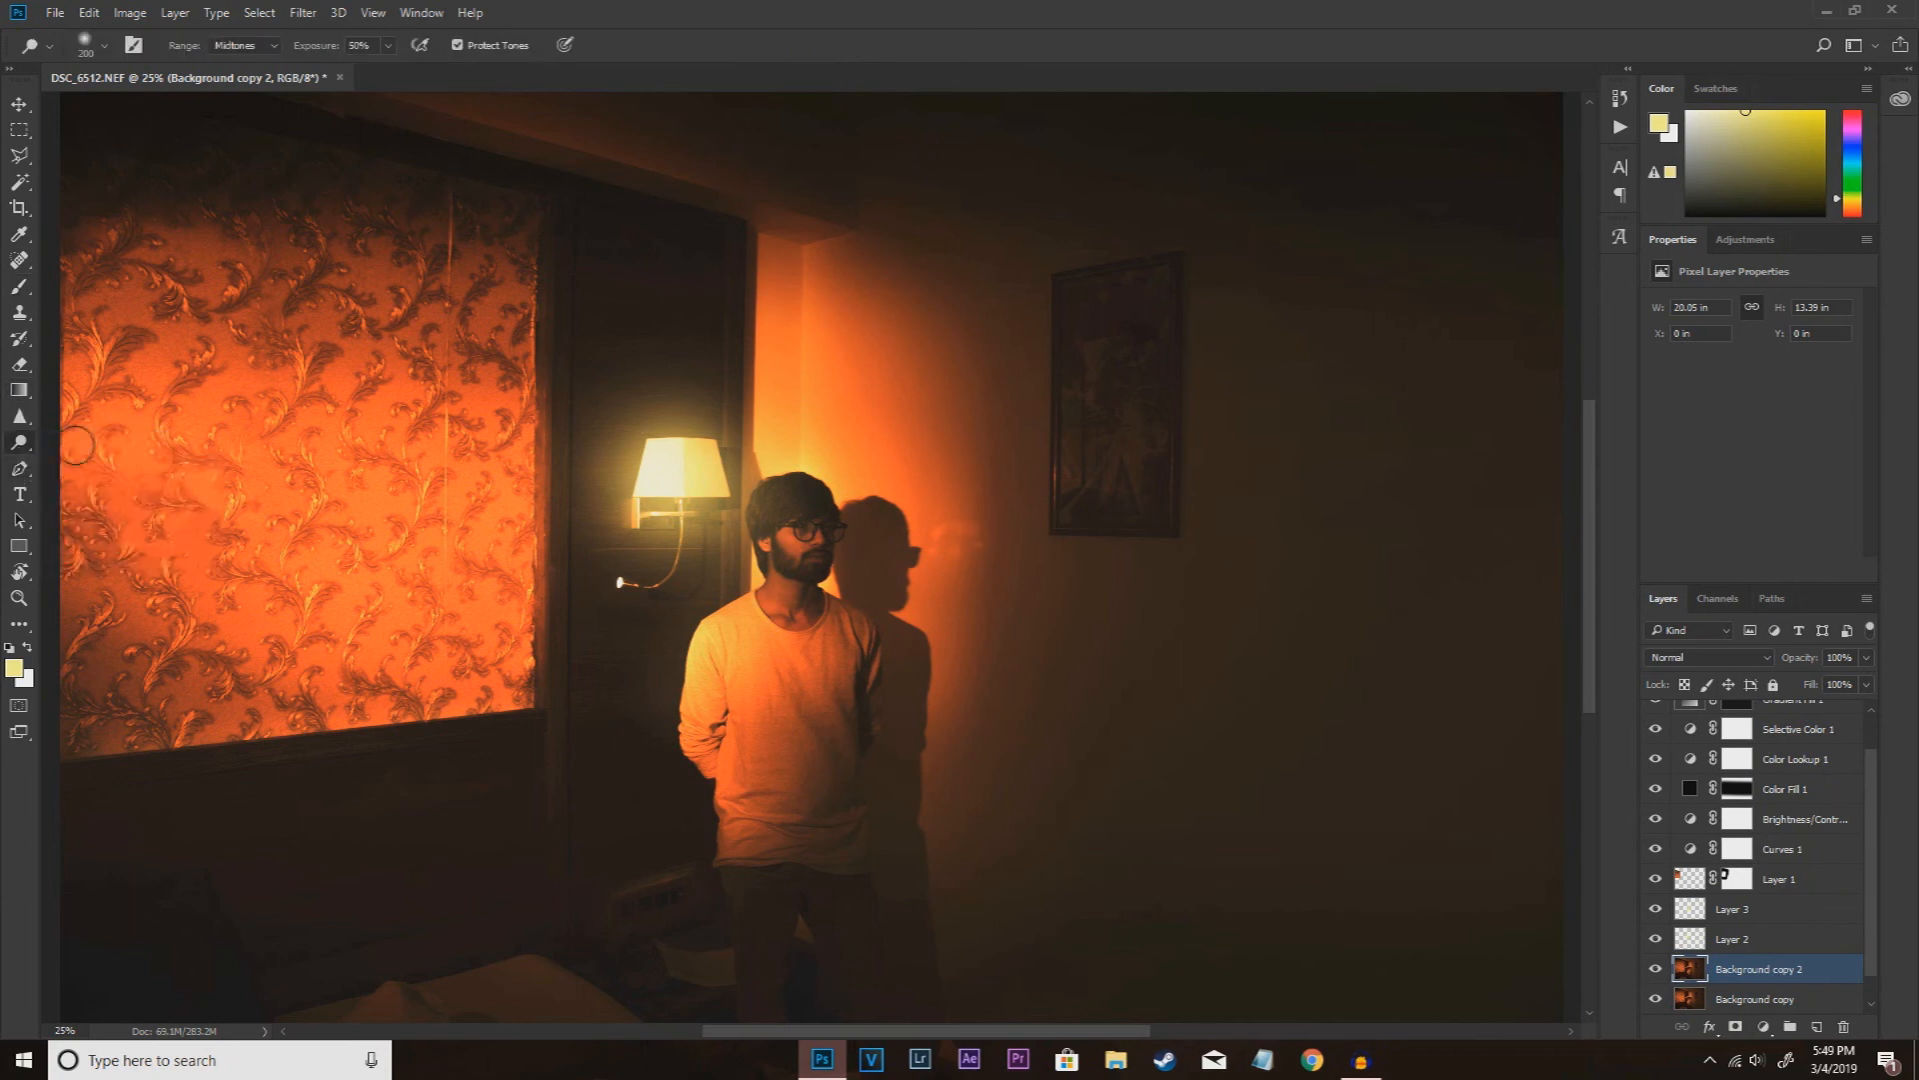
click(9, 648)
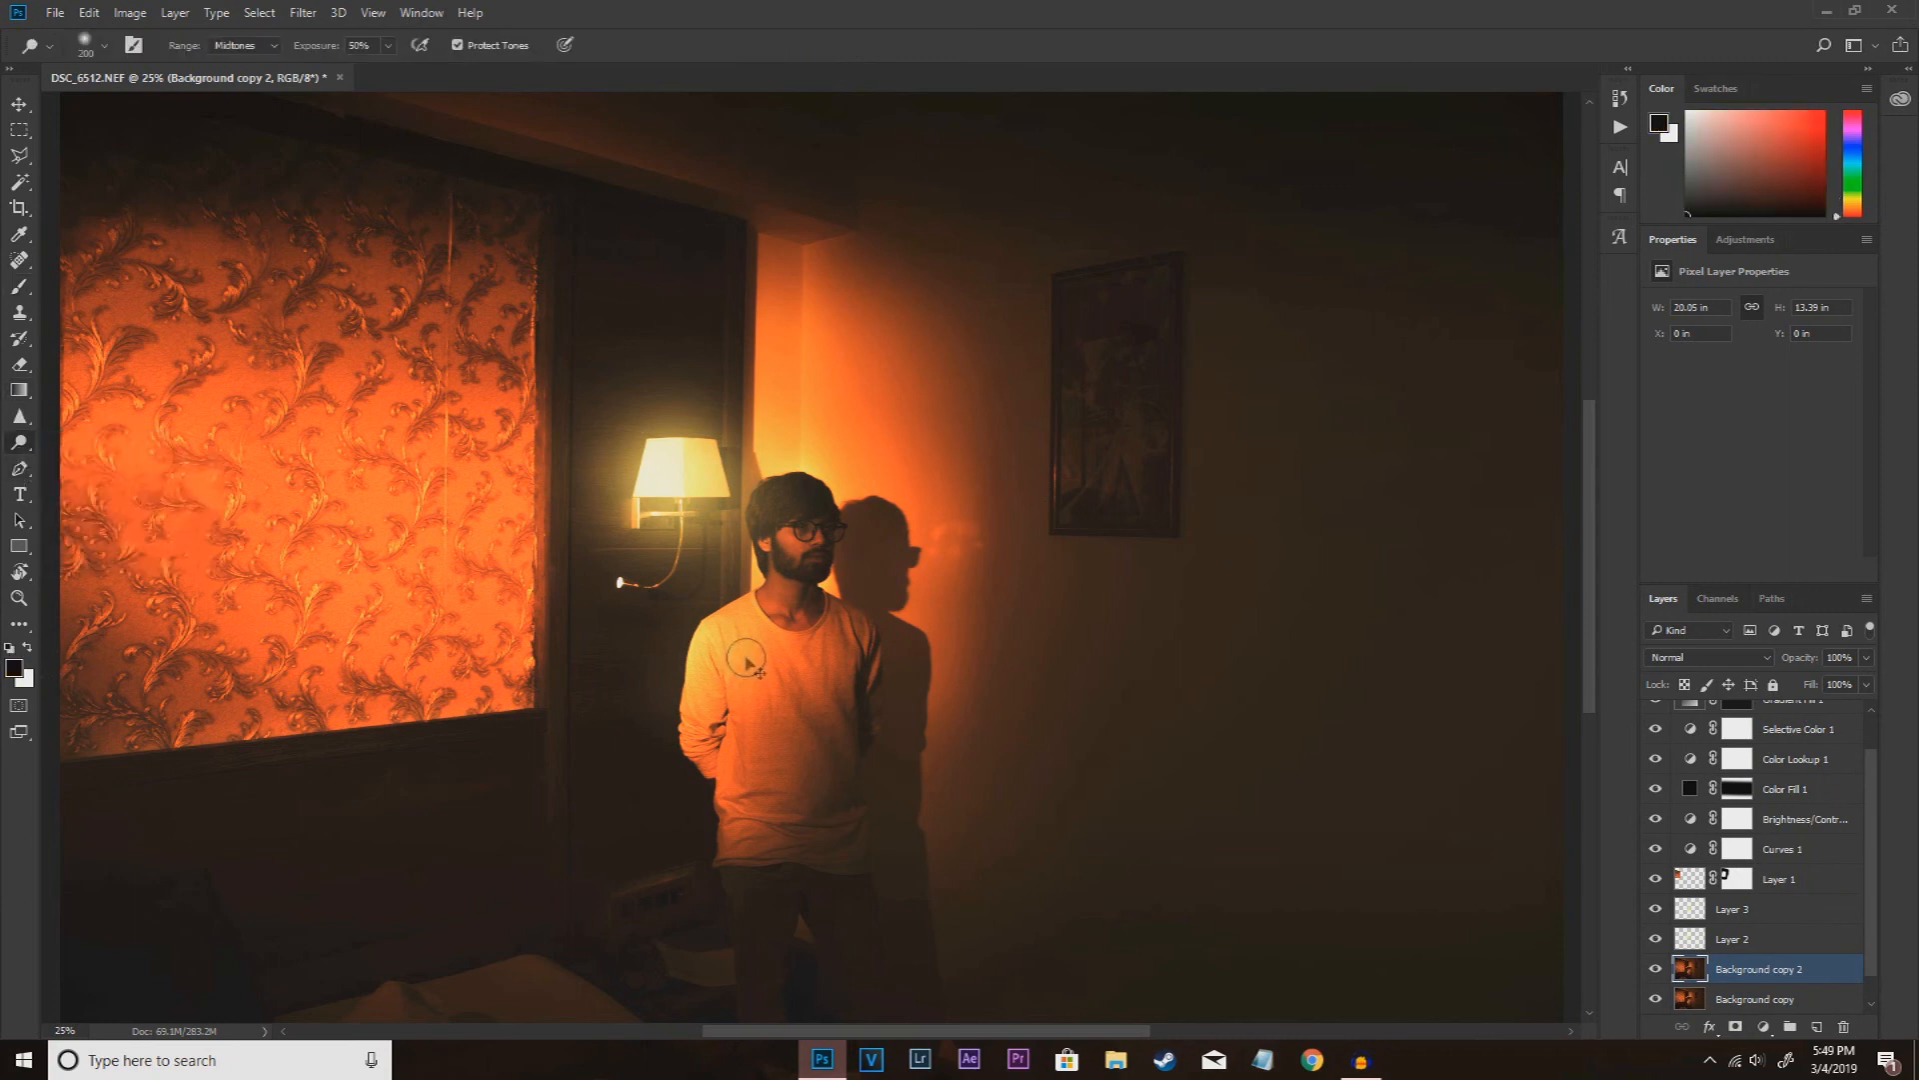
Step: Choose the Sharpen tool and examine the man up close as well as the photo as a whole
key(ctrl+plus)
scroll(719, 640, down, 2)
key(ctrl+plus)
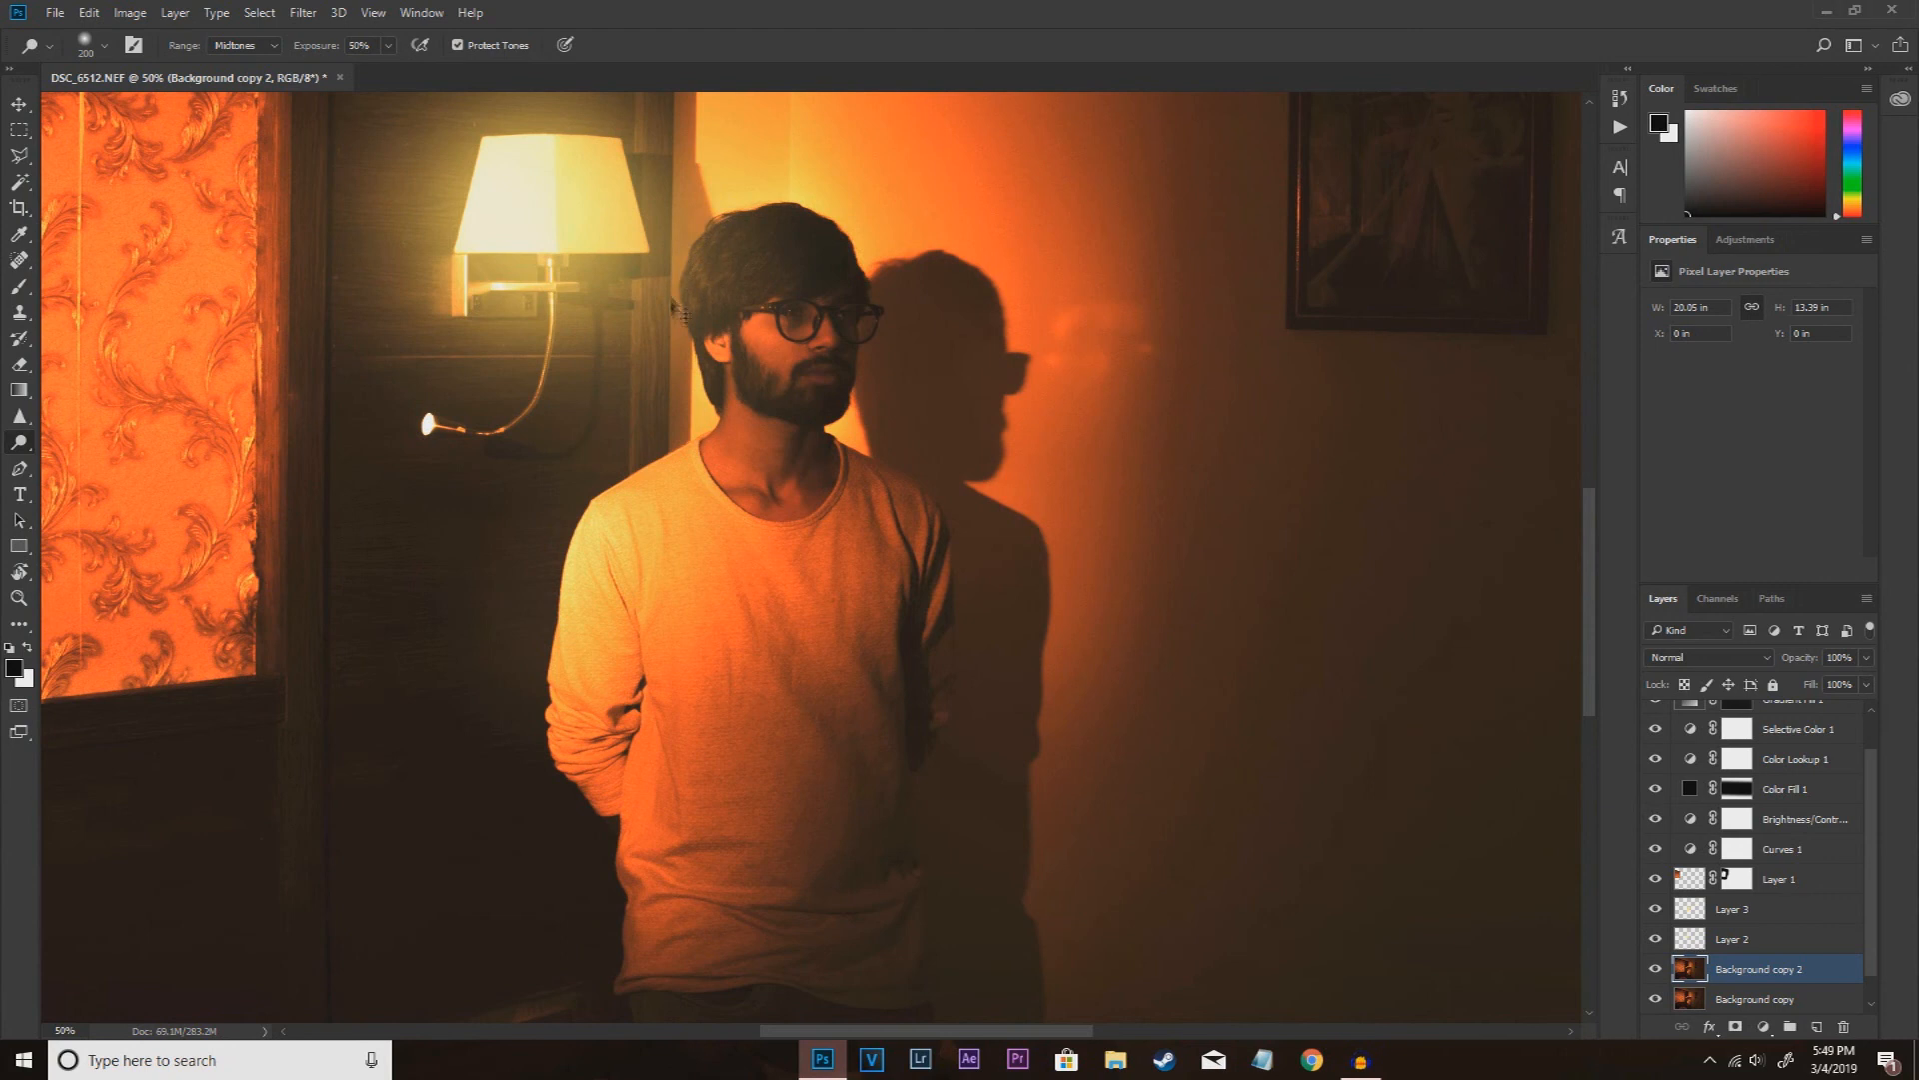
click(32, 450)
click(28, 470)
click(27, 427)
click(72, 433)
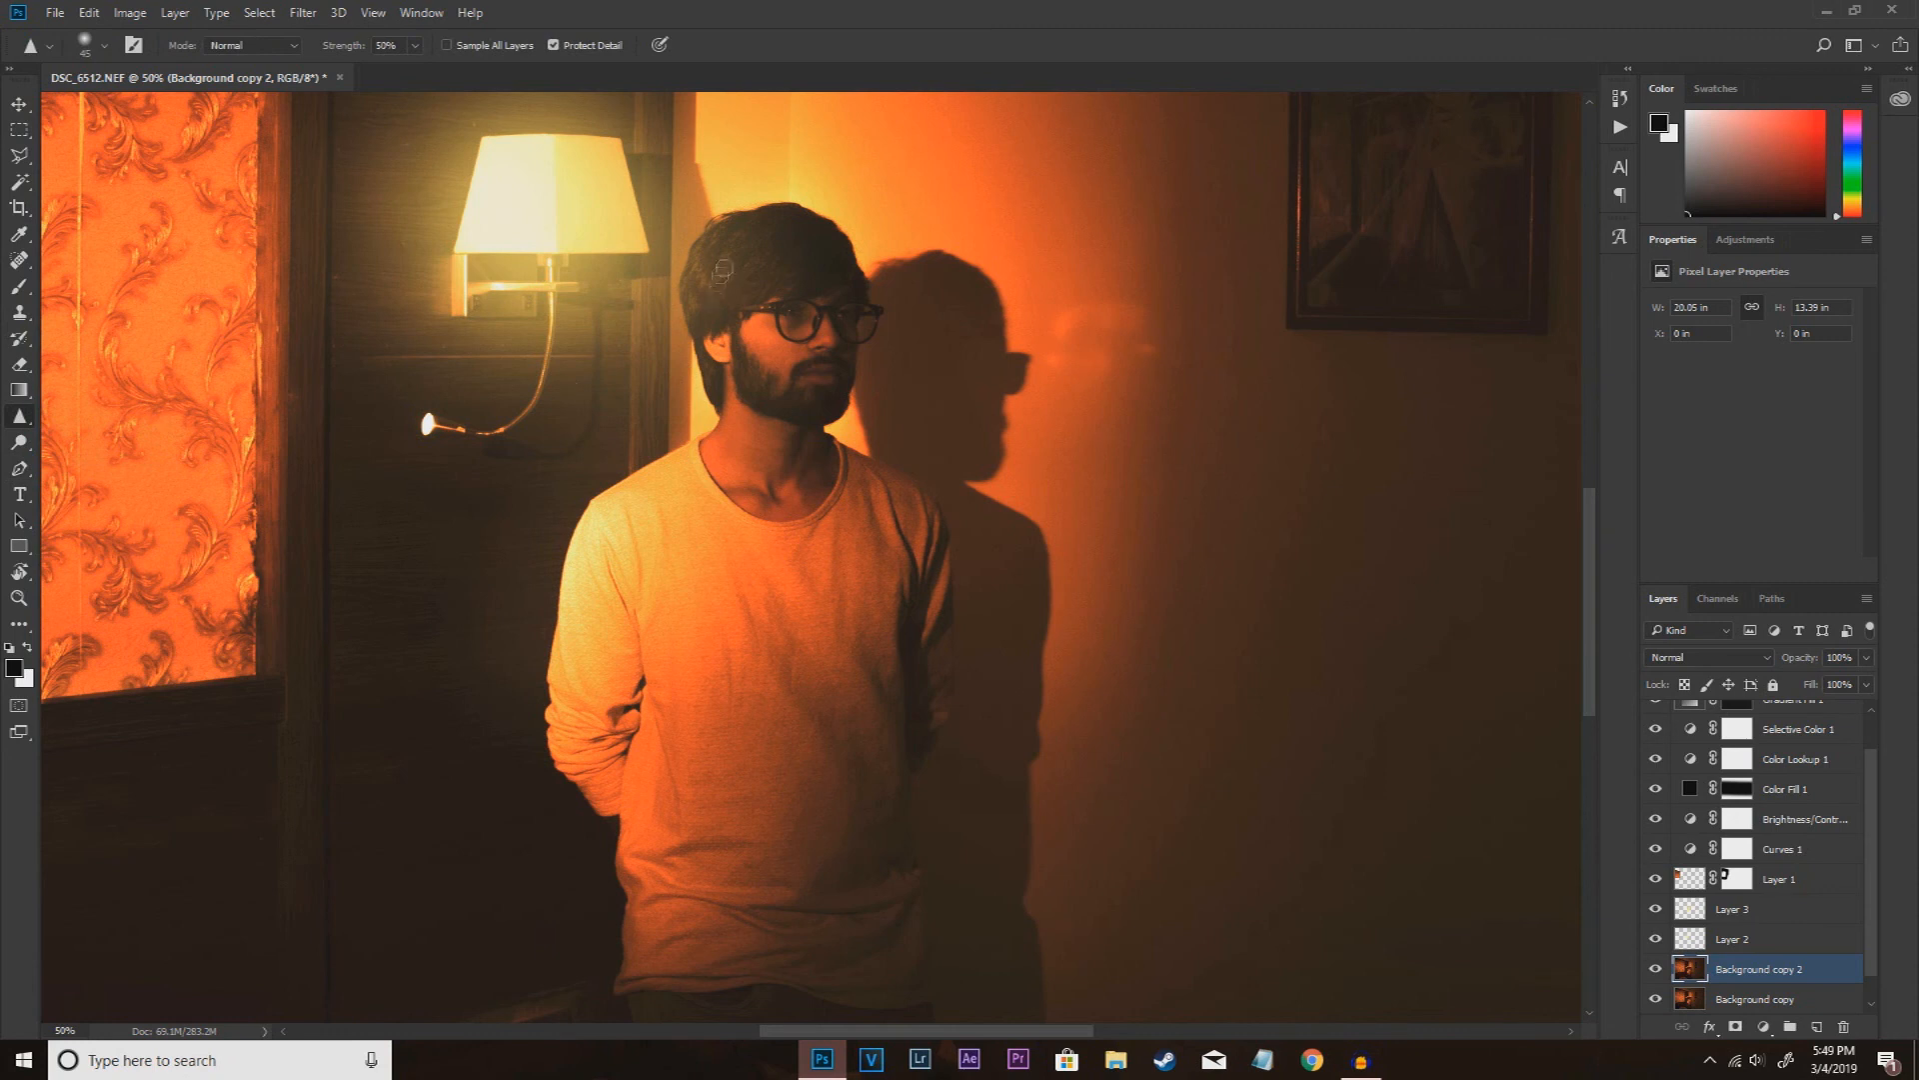
scroll(1030, 335, down, 3)
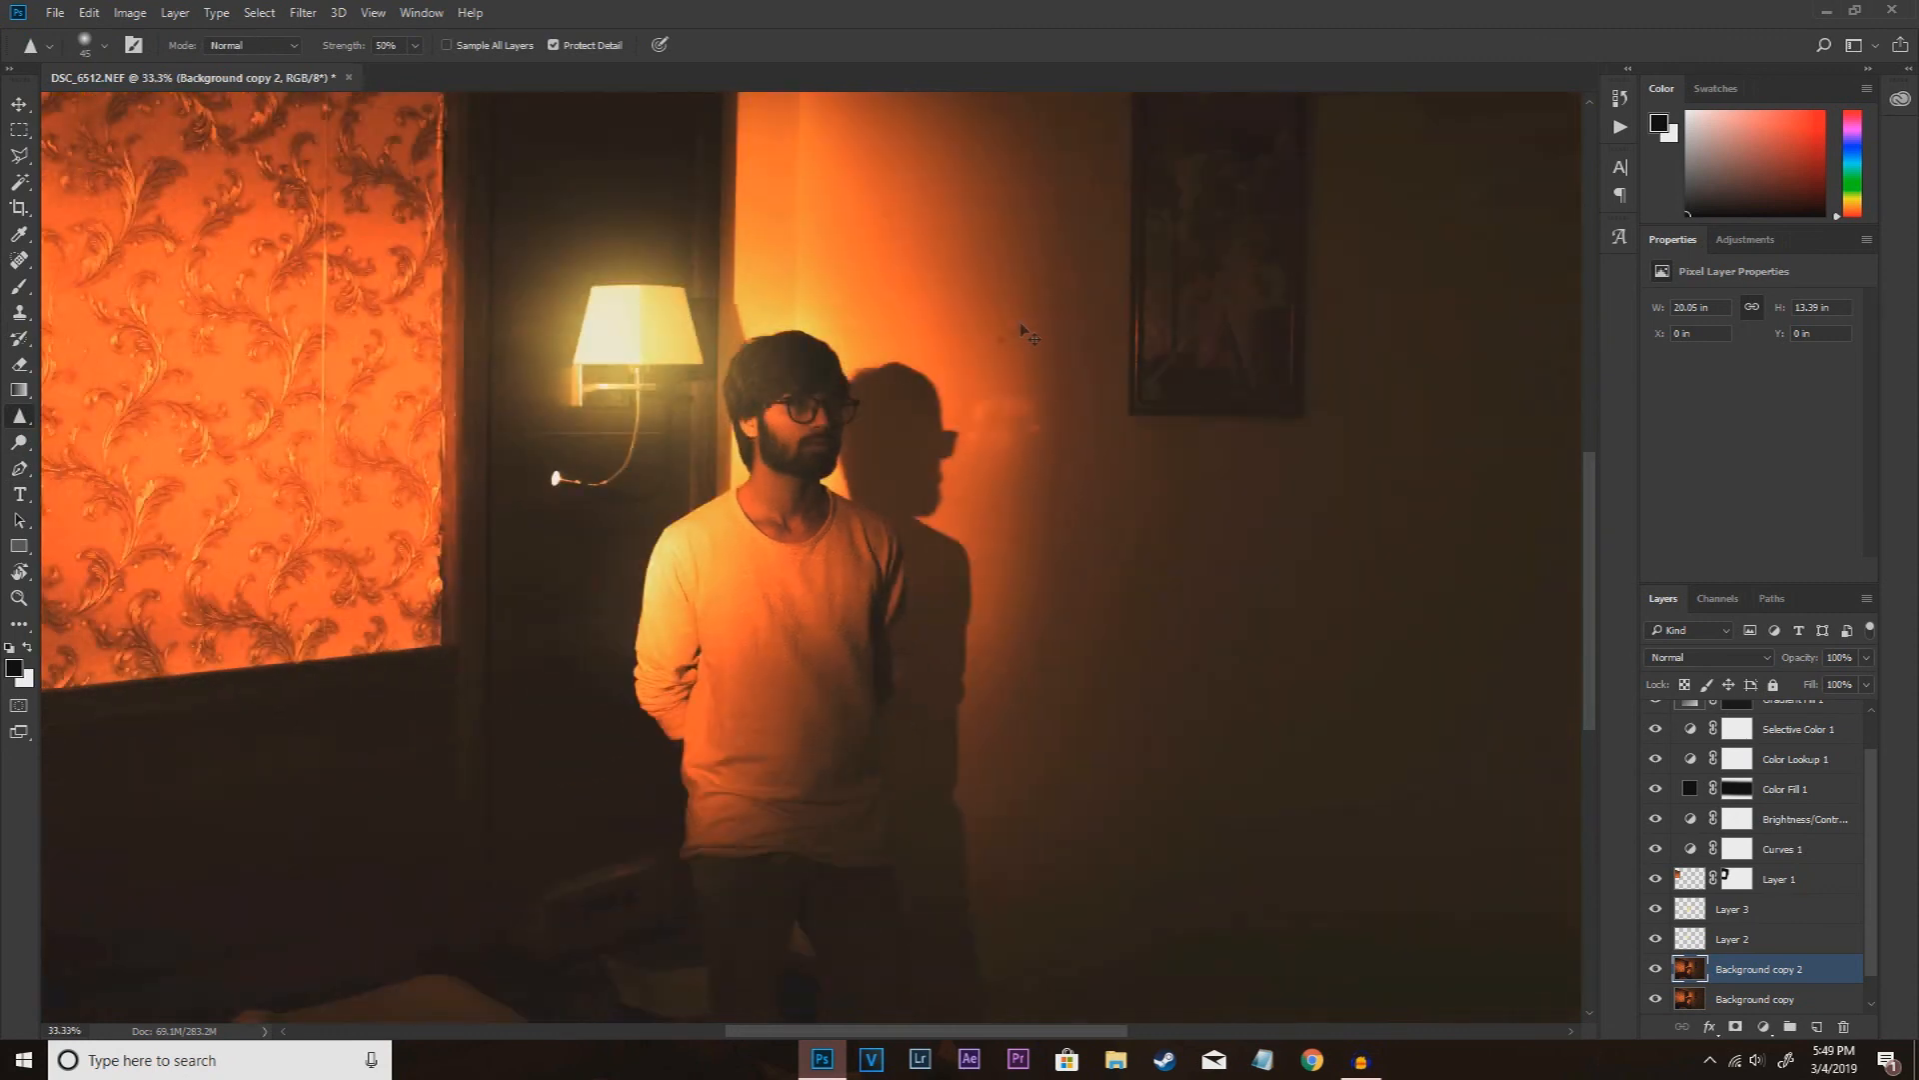
scroll(884, 372, up, 1)
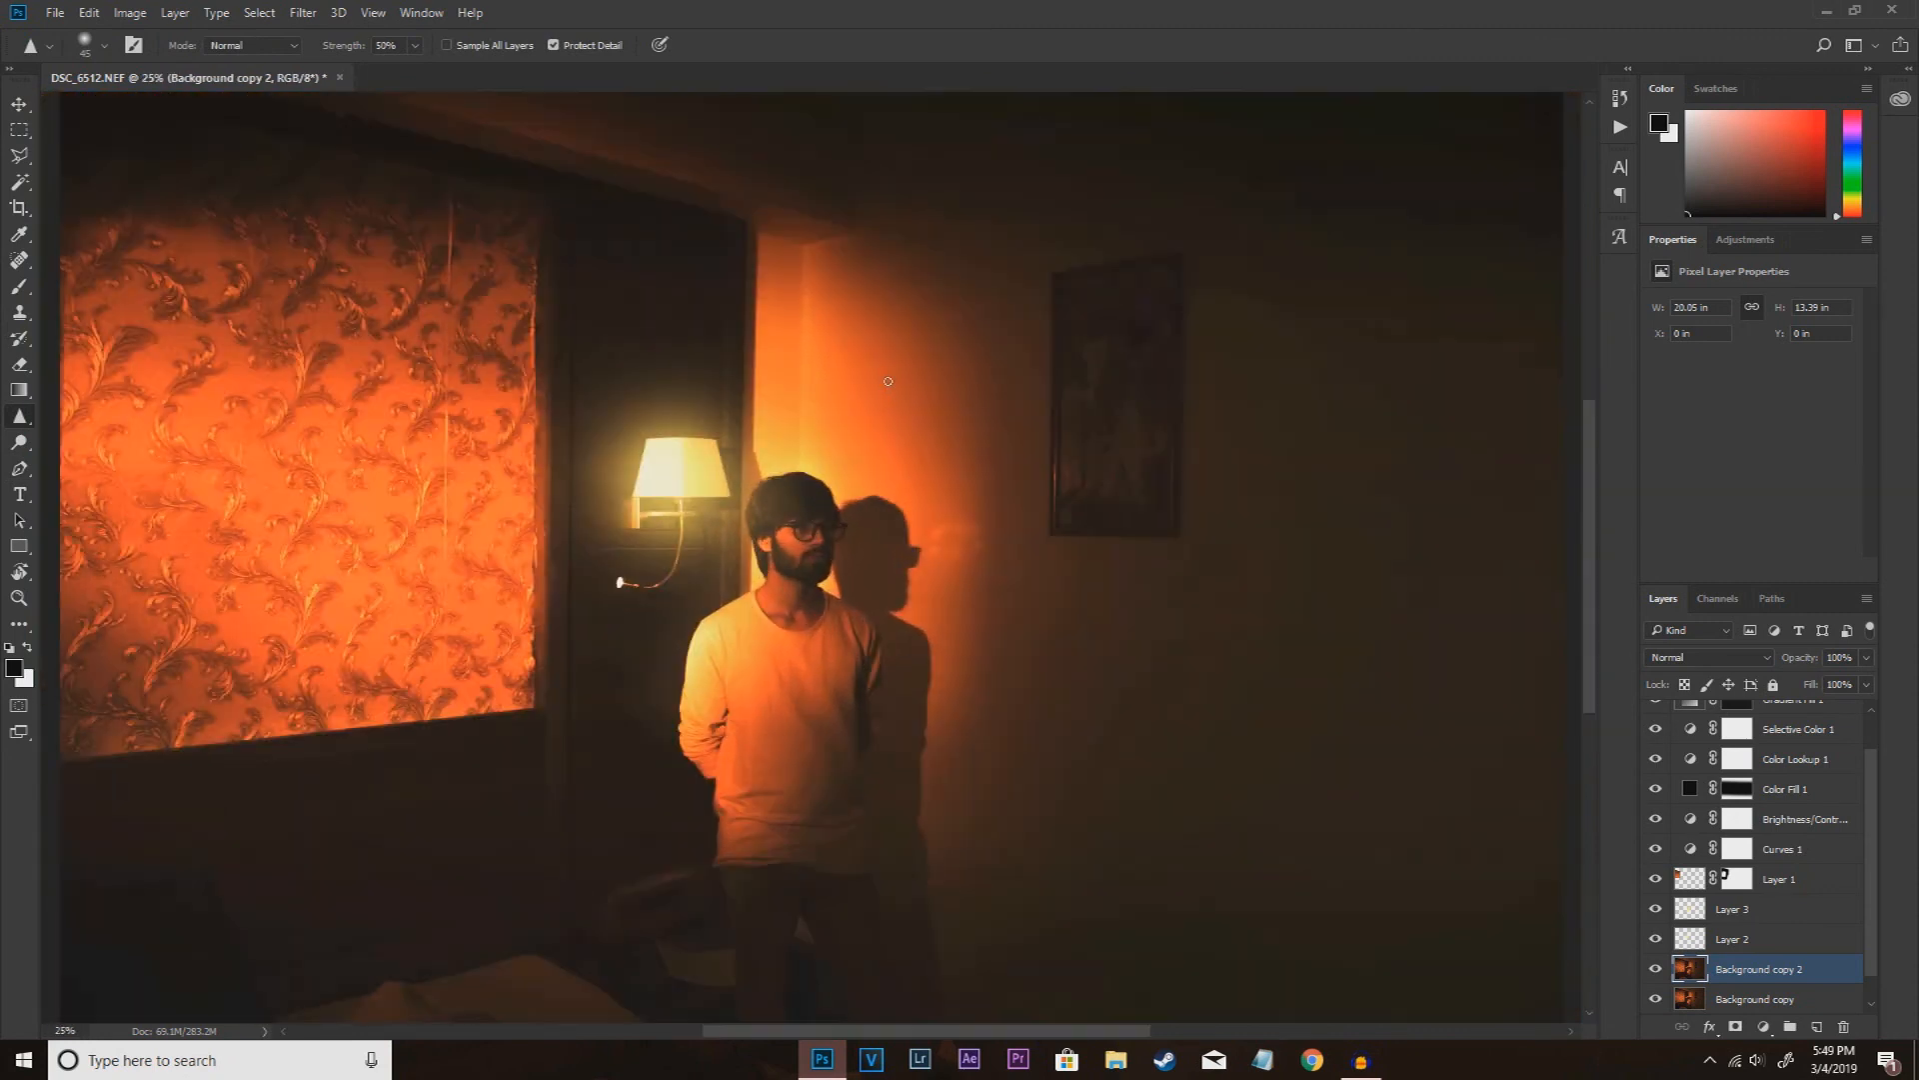
scroll(887, 381, down, 2)
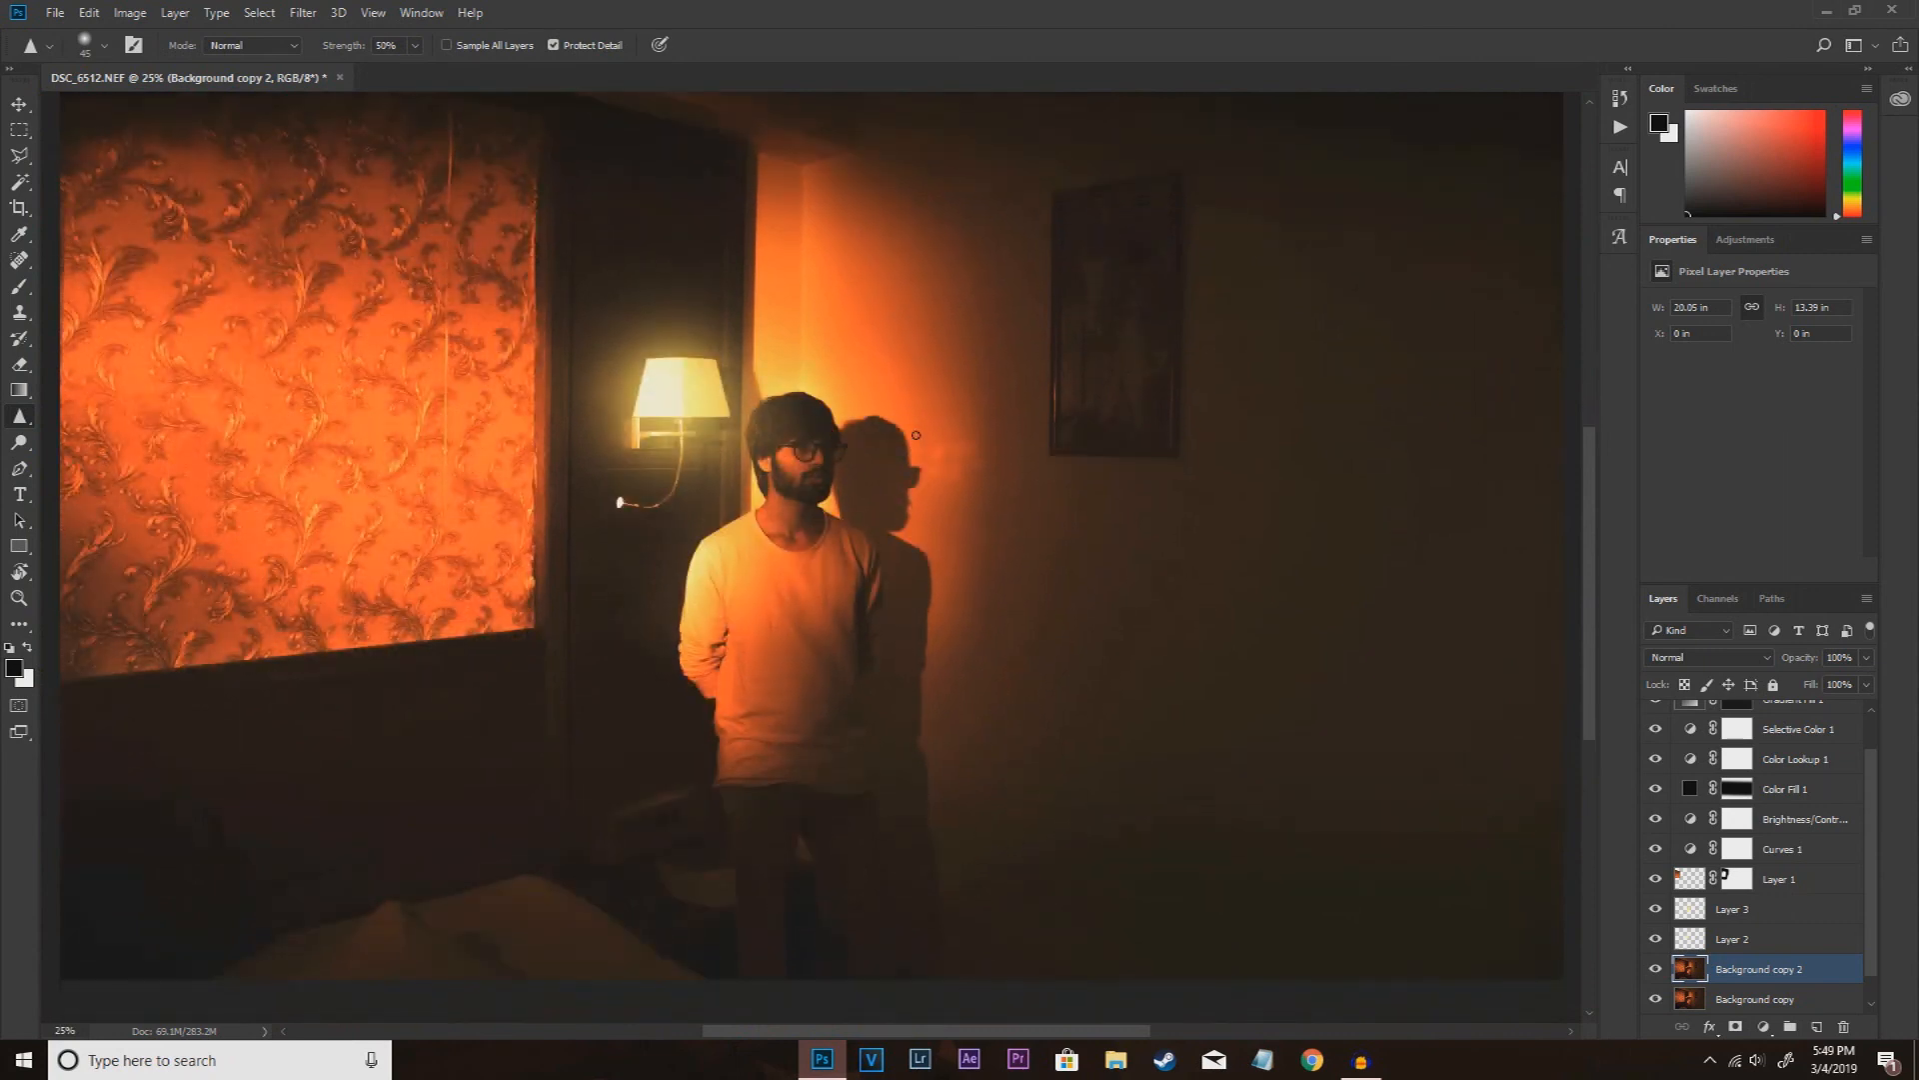
Step: Add an empty layer above Levels 1 and fill it using Apply Image with the merged RGB image, Multiply blending and 100% opacity
scroll(1802, 940, up, 2)
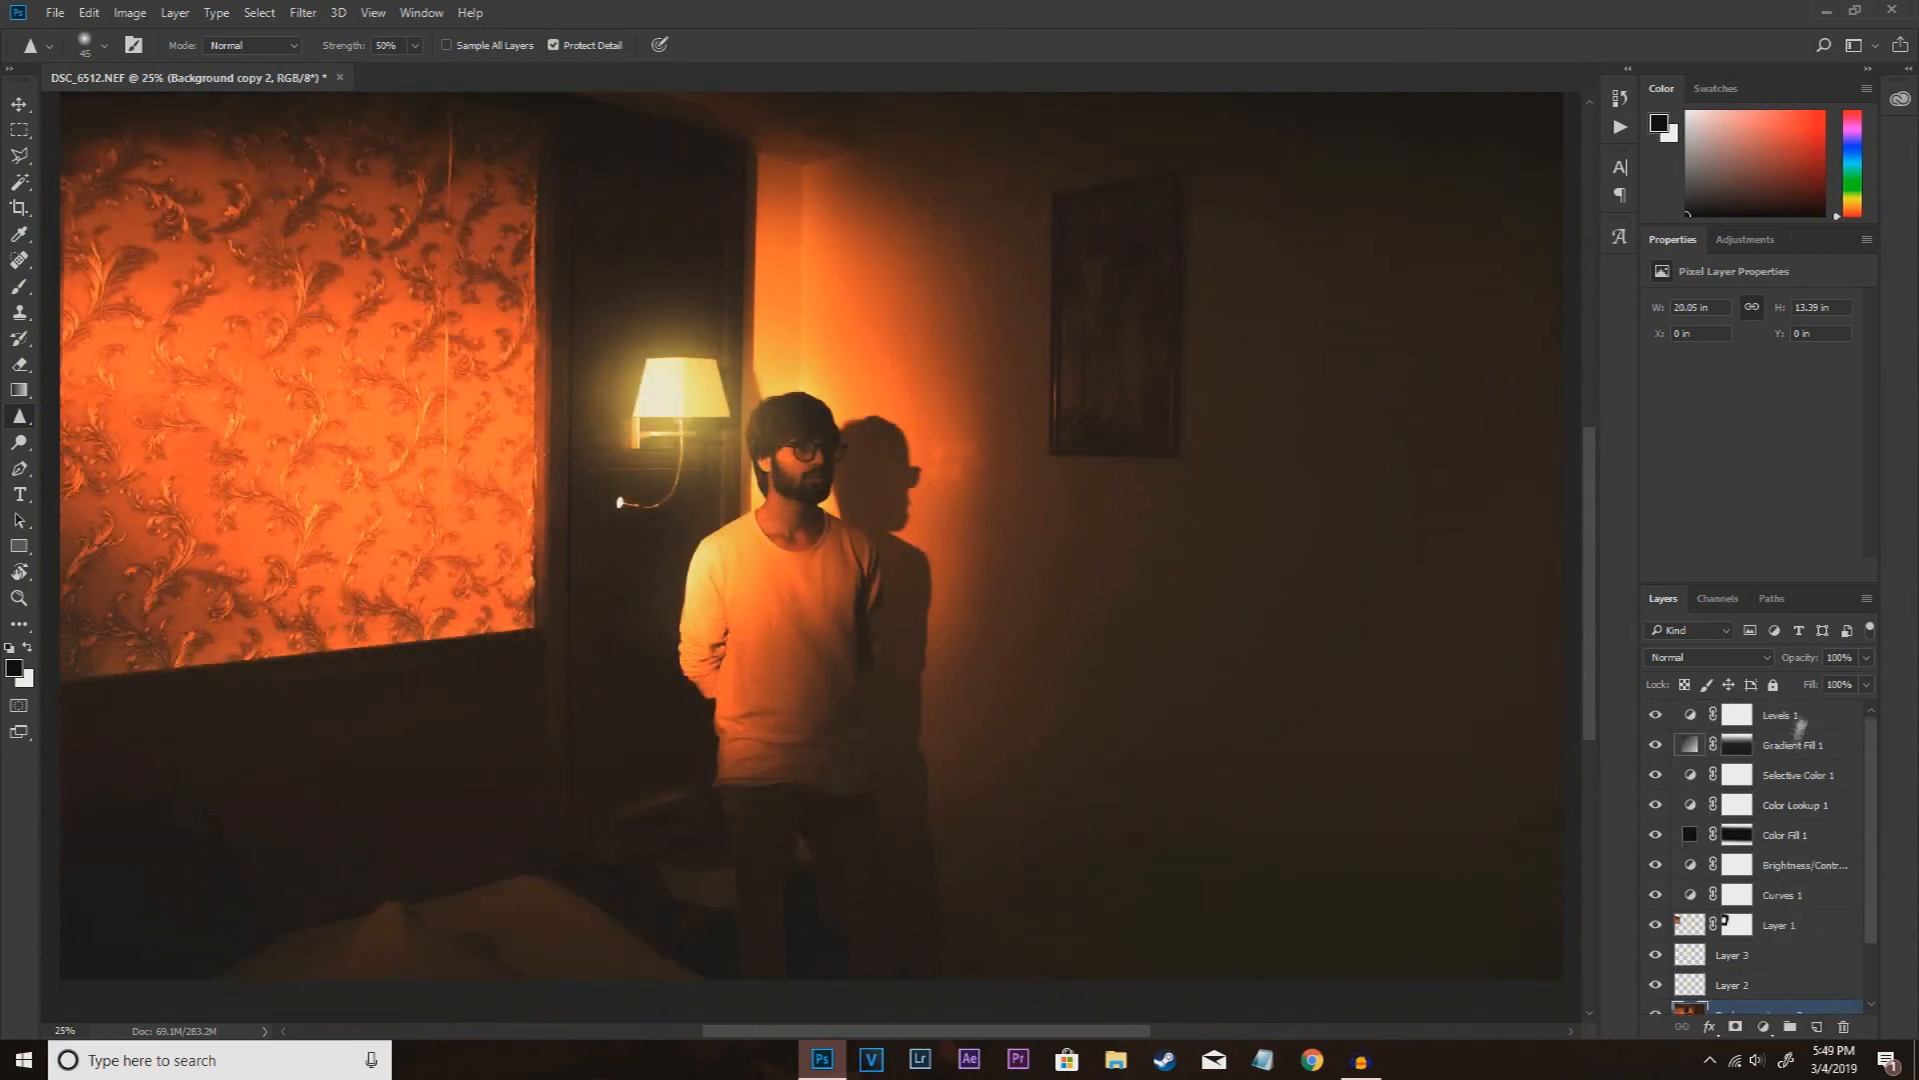
click(1800, 715)
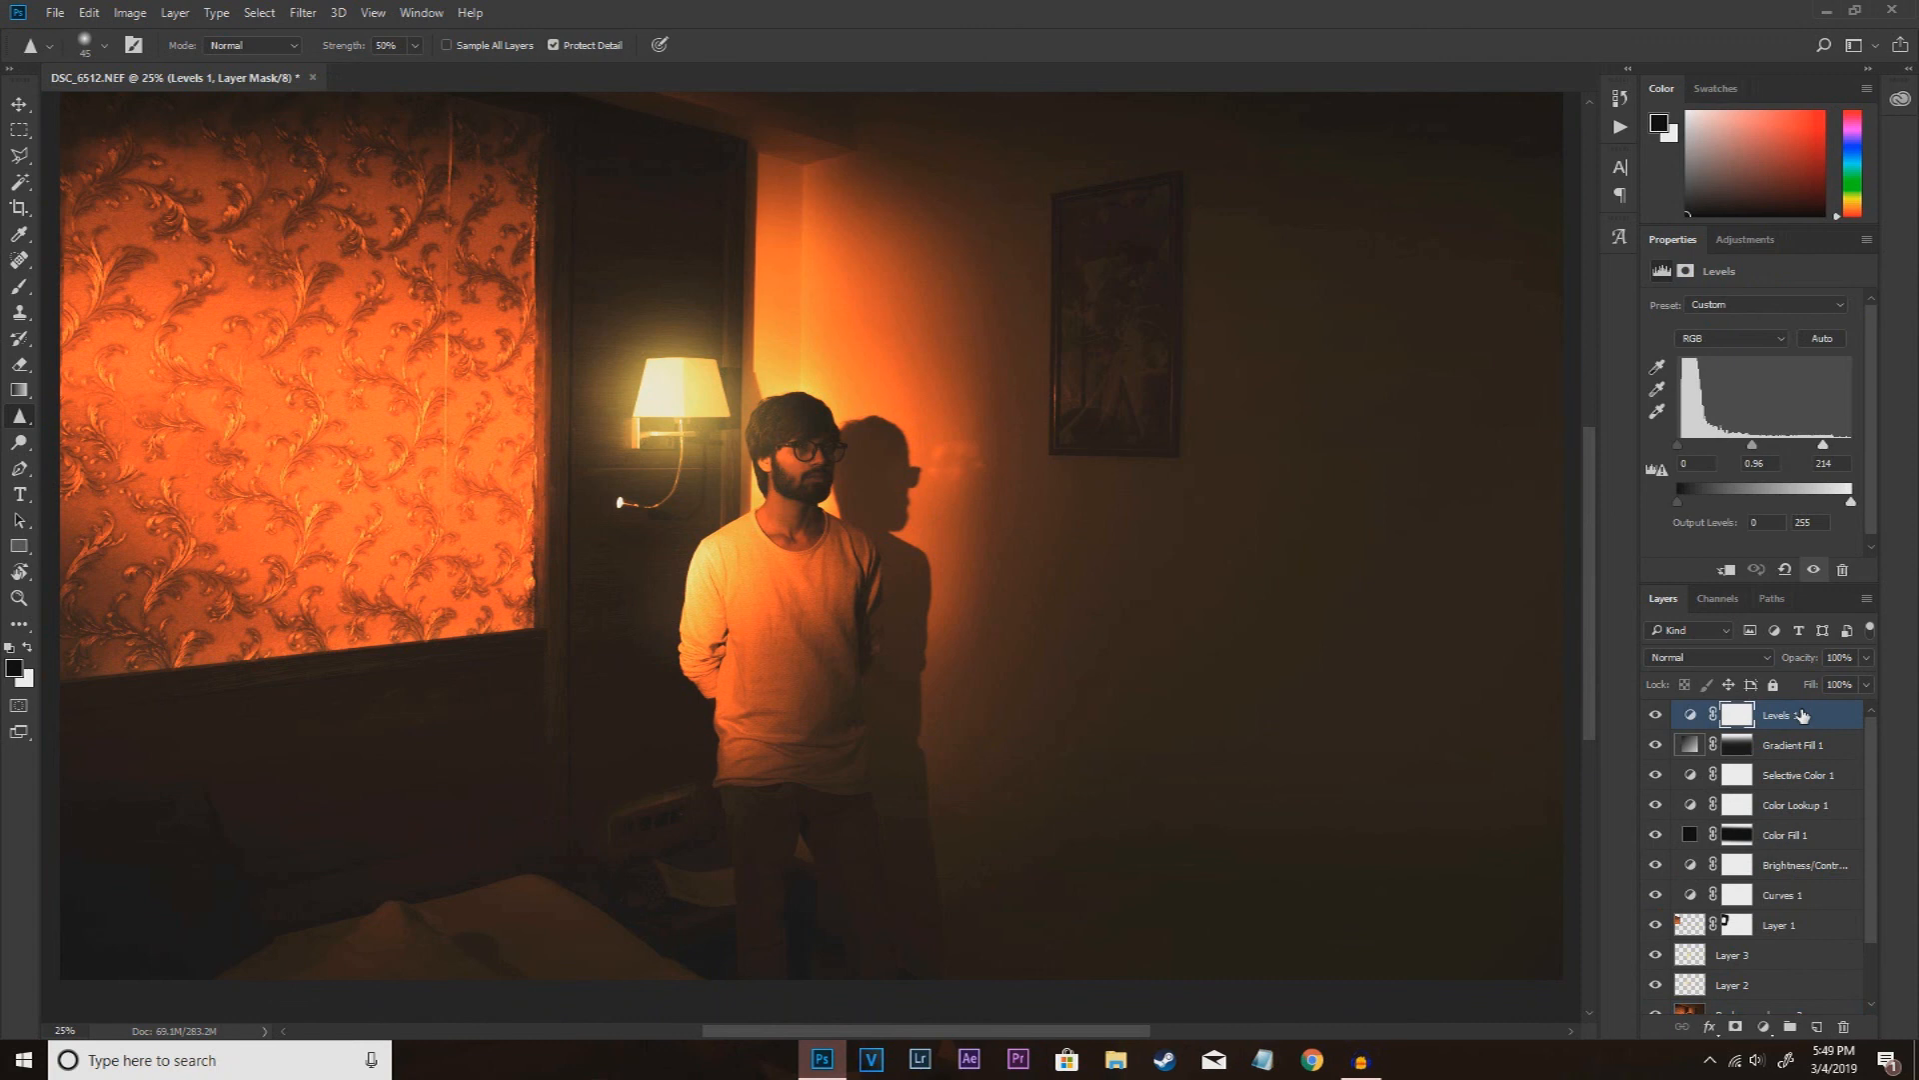
click(1818, 1027)
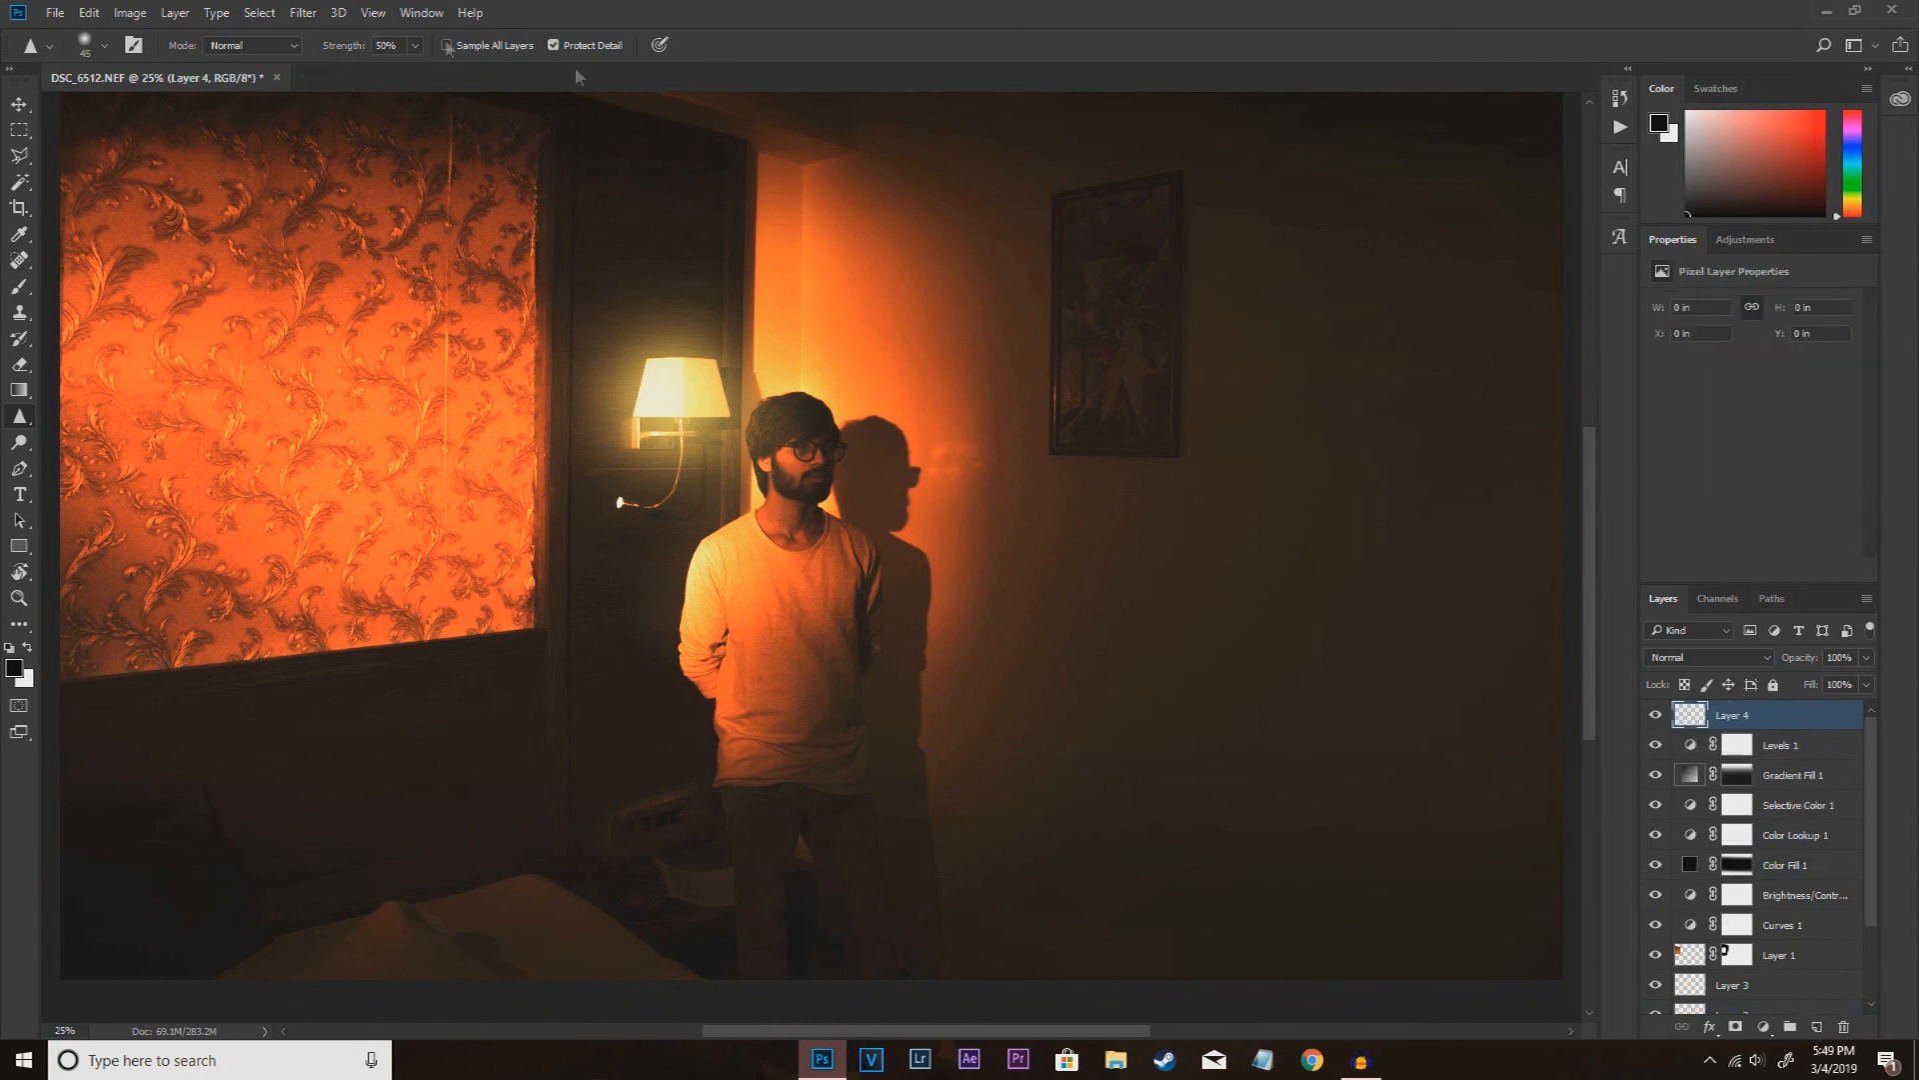
click(140, 14)
click(165, 298)
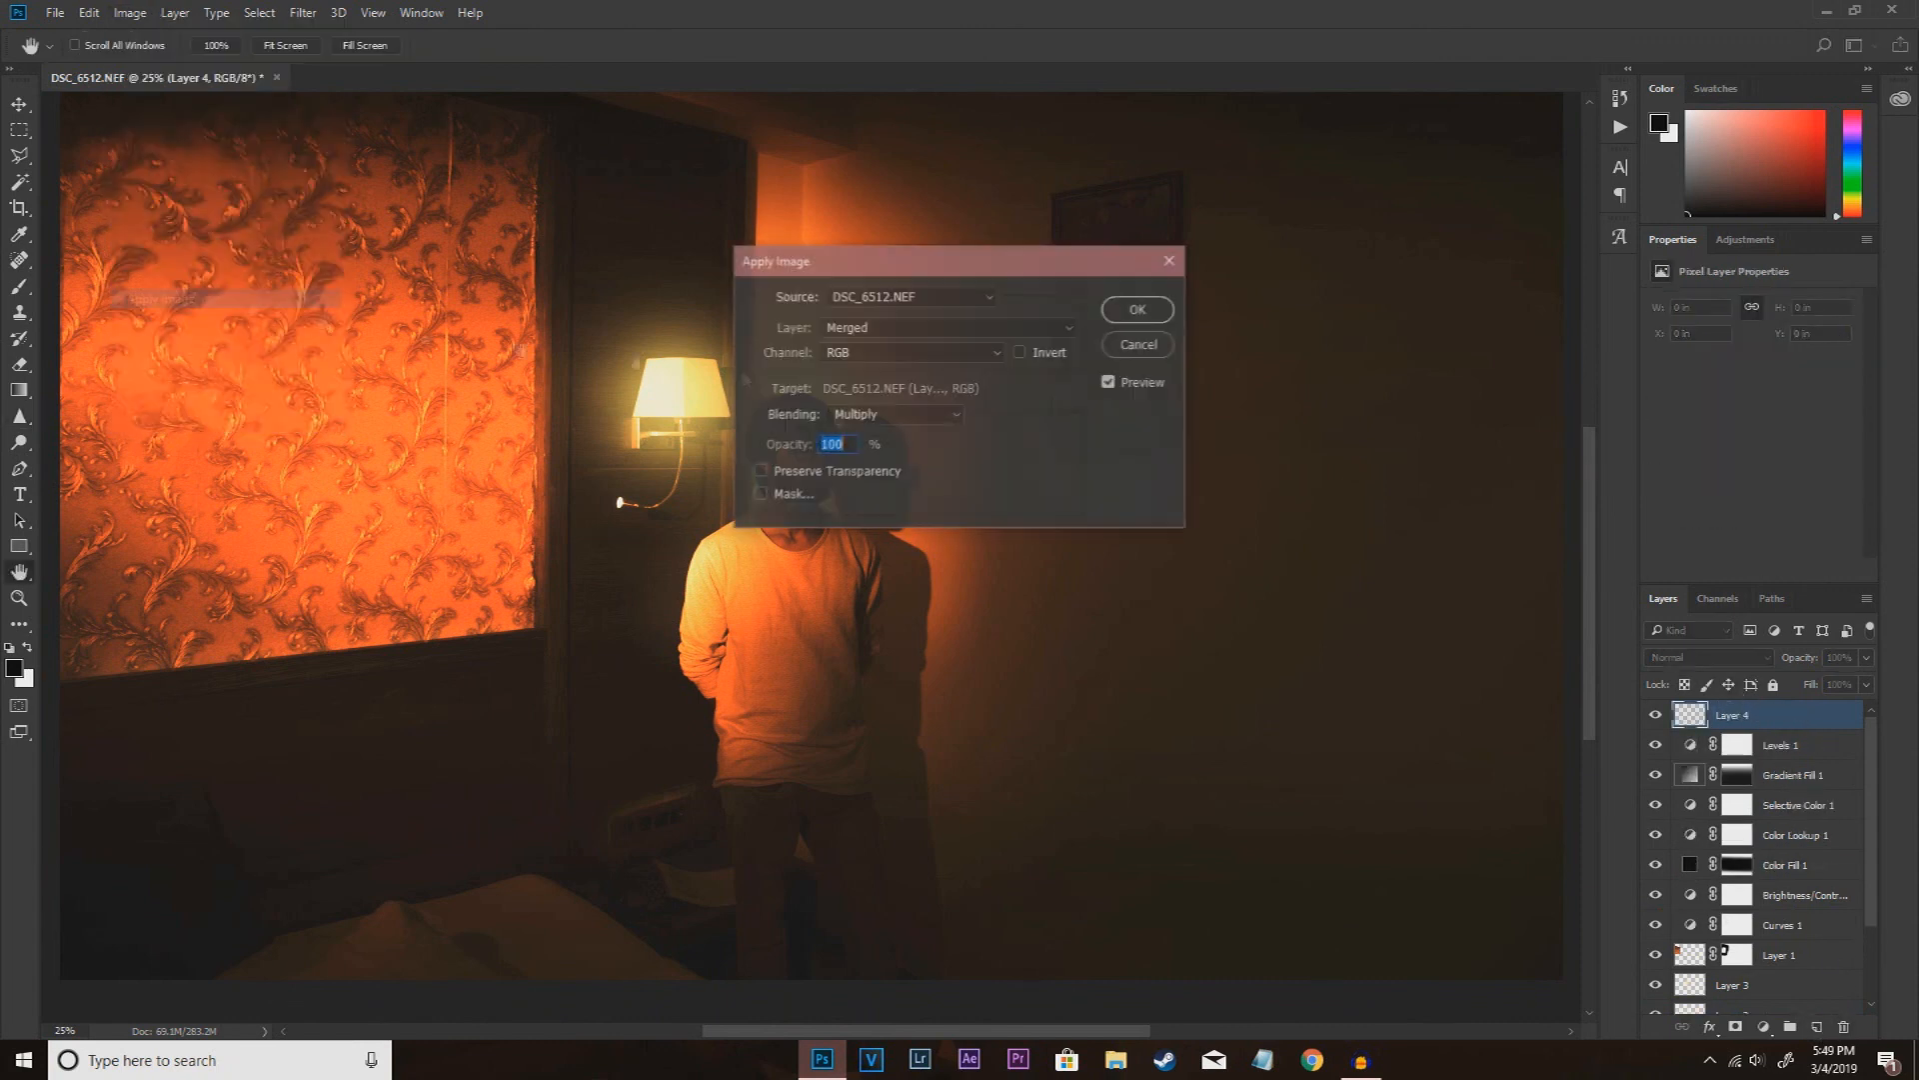
click(1135, 313)
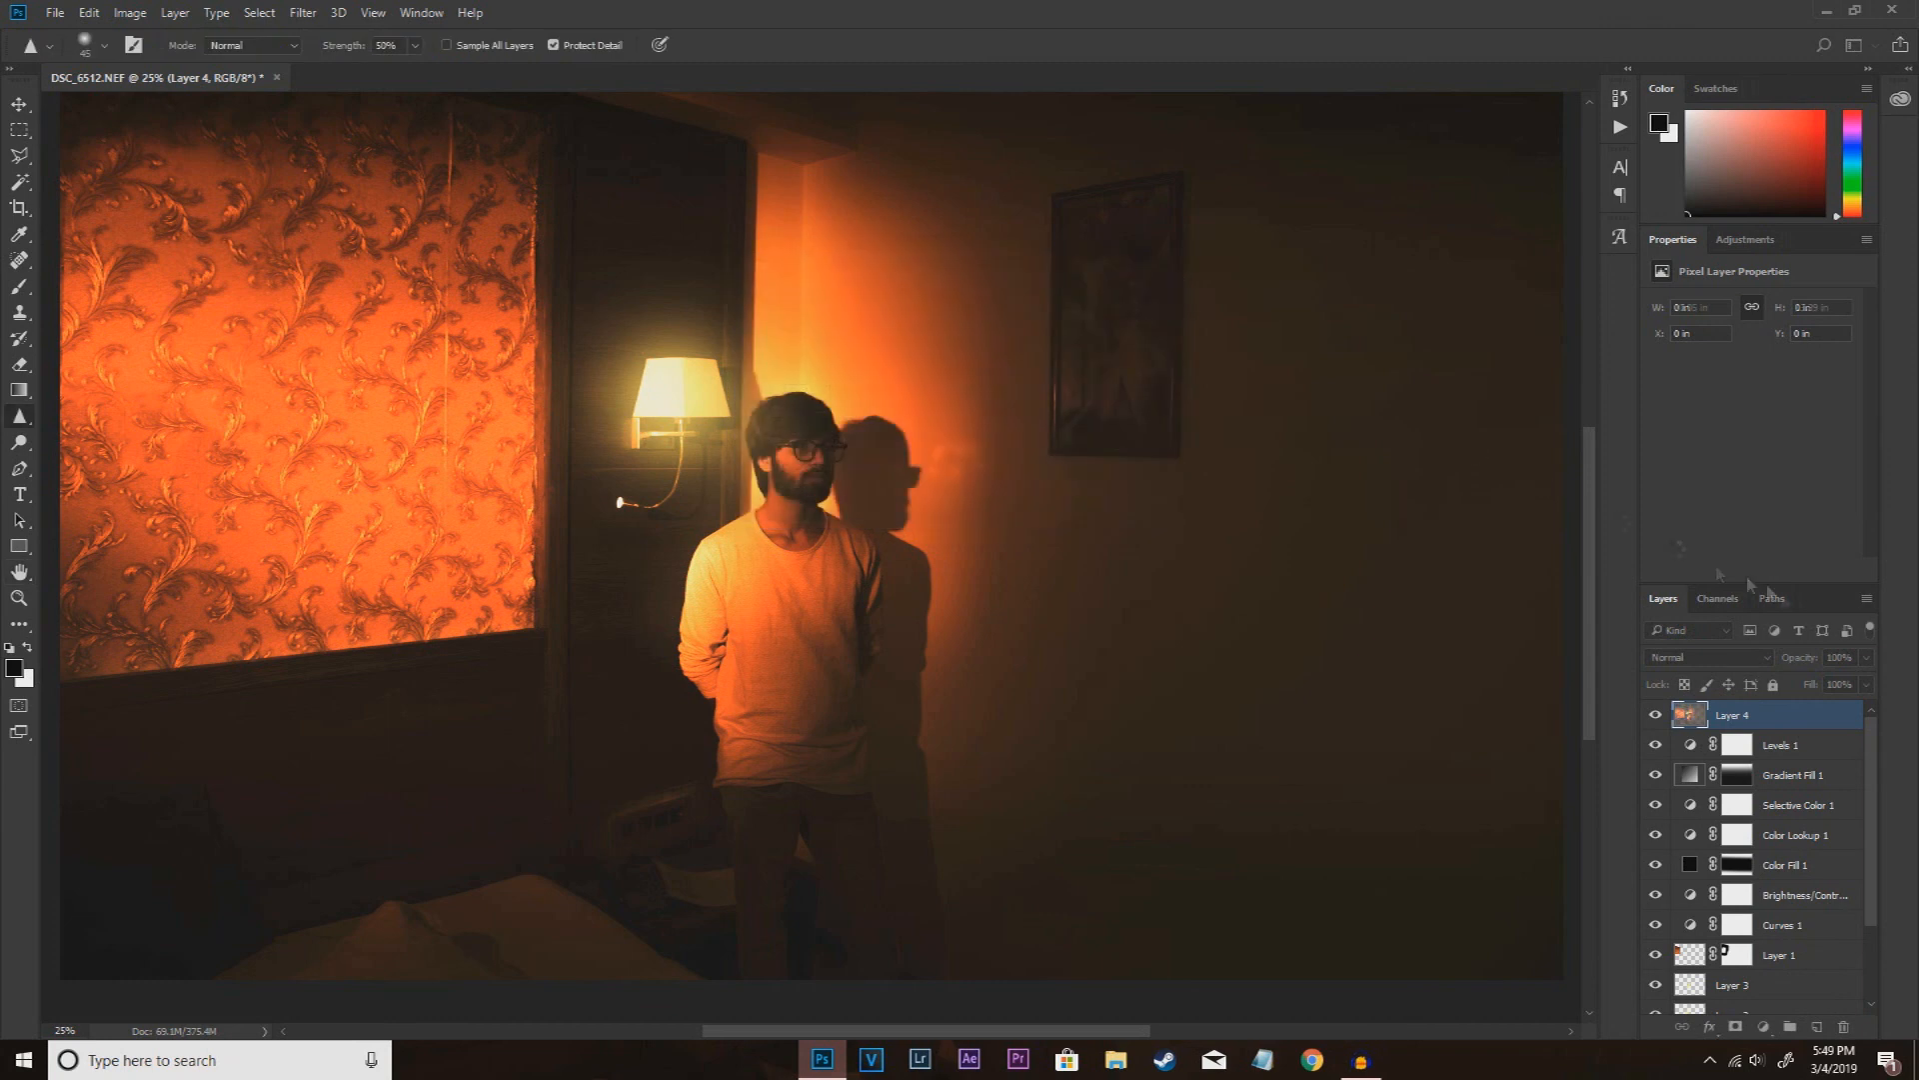
Step: Open the Camera Raw Filter on the merged top layer and set Exposure to +0.05
click(303, 12)
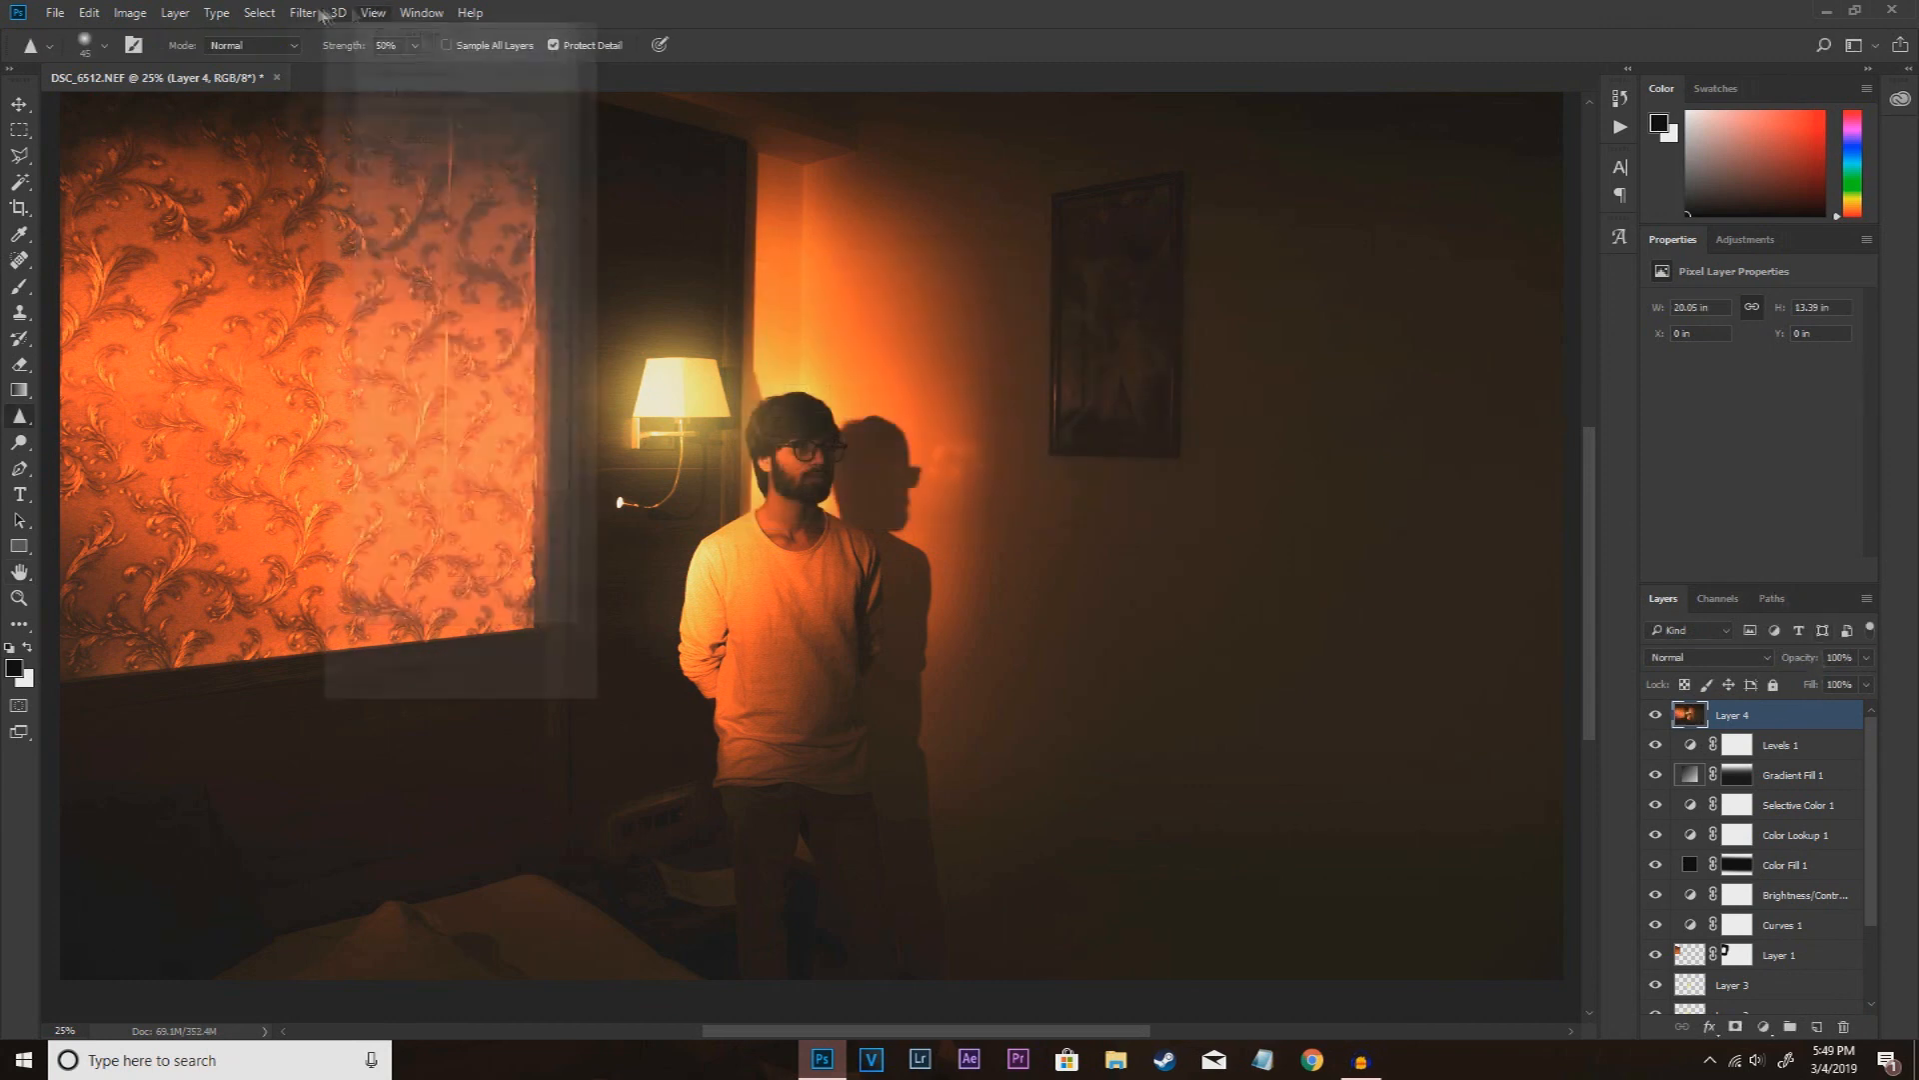
click(336, 131)
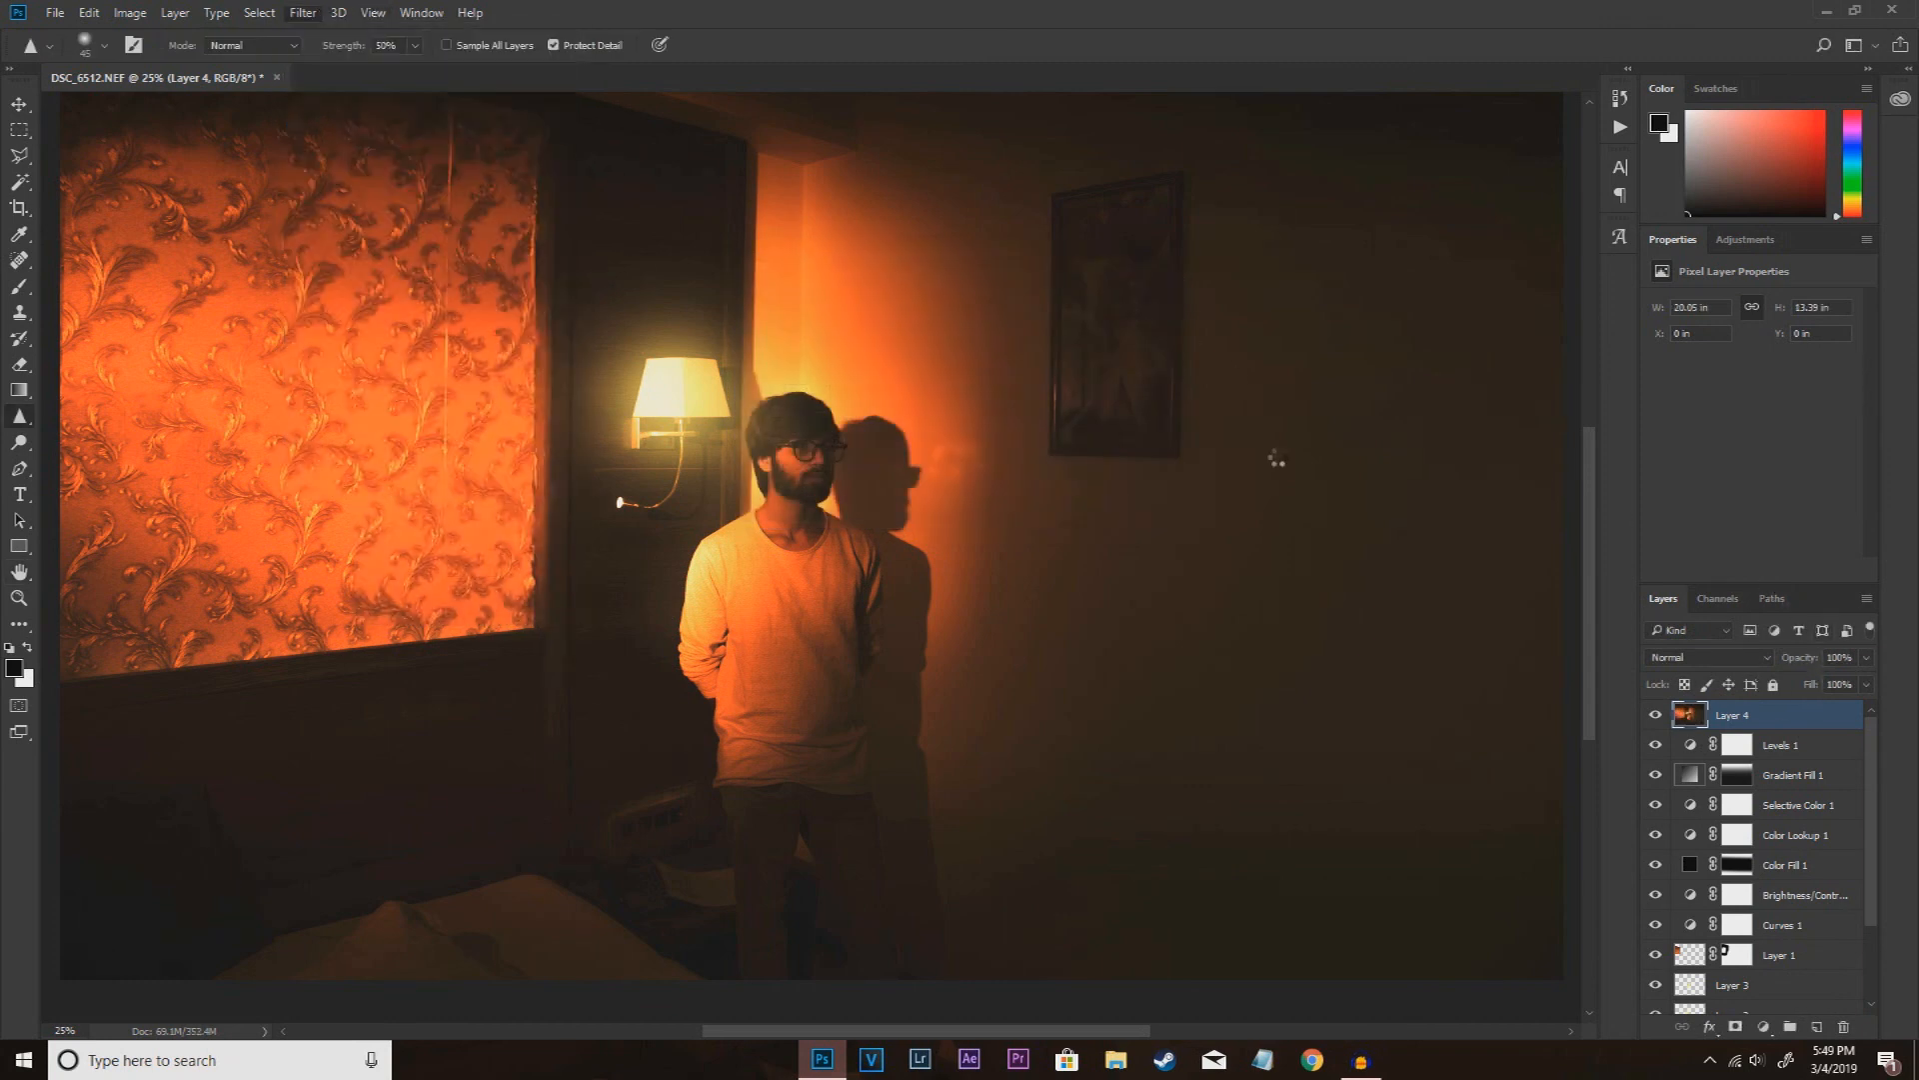
click(1432, 486)
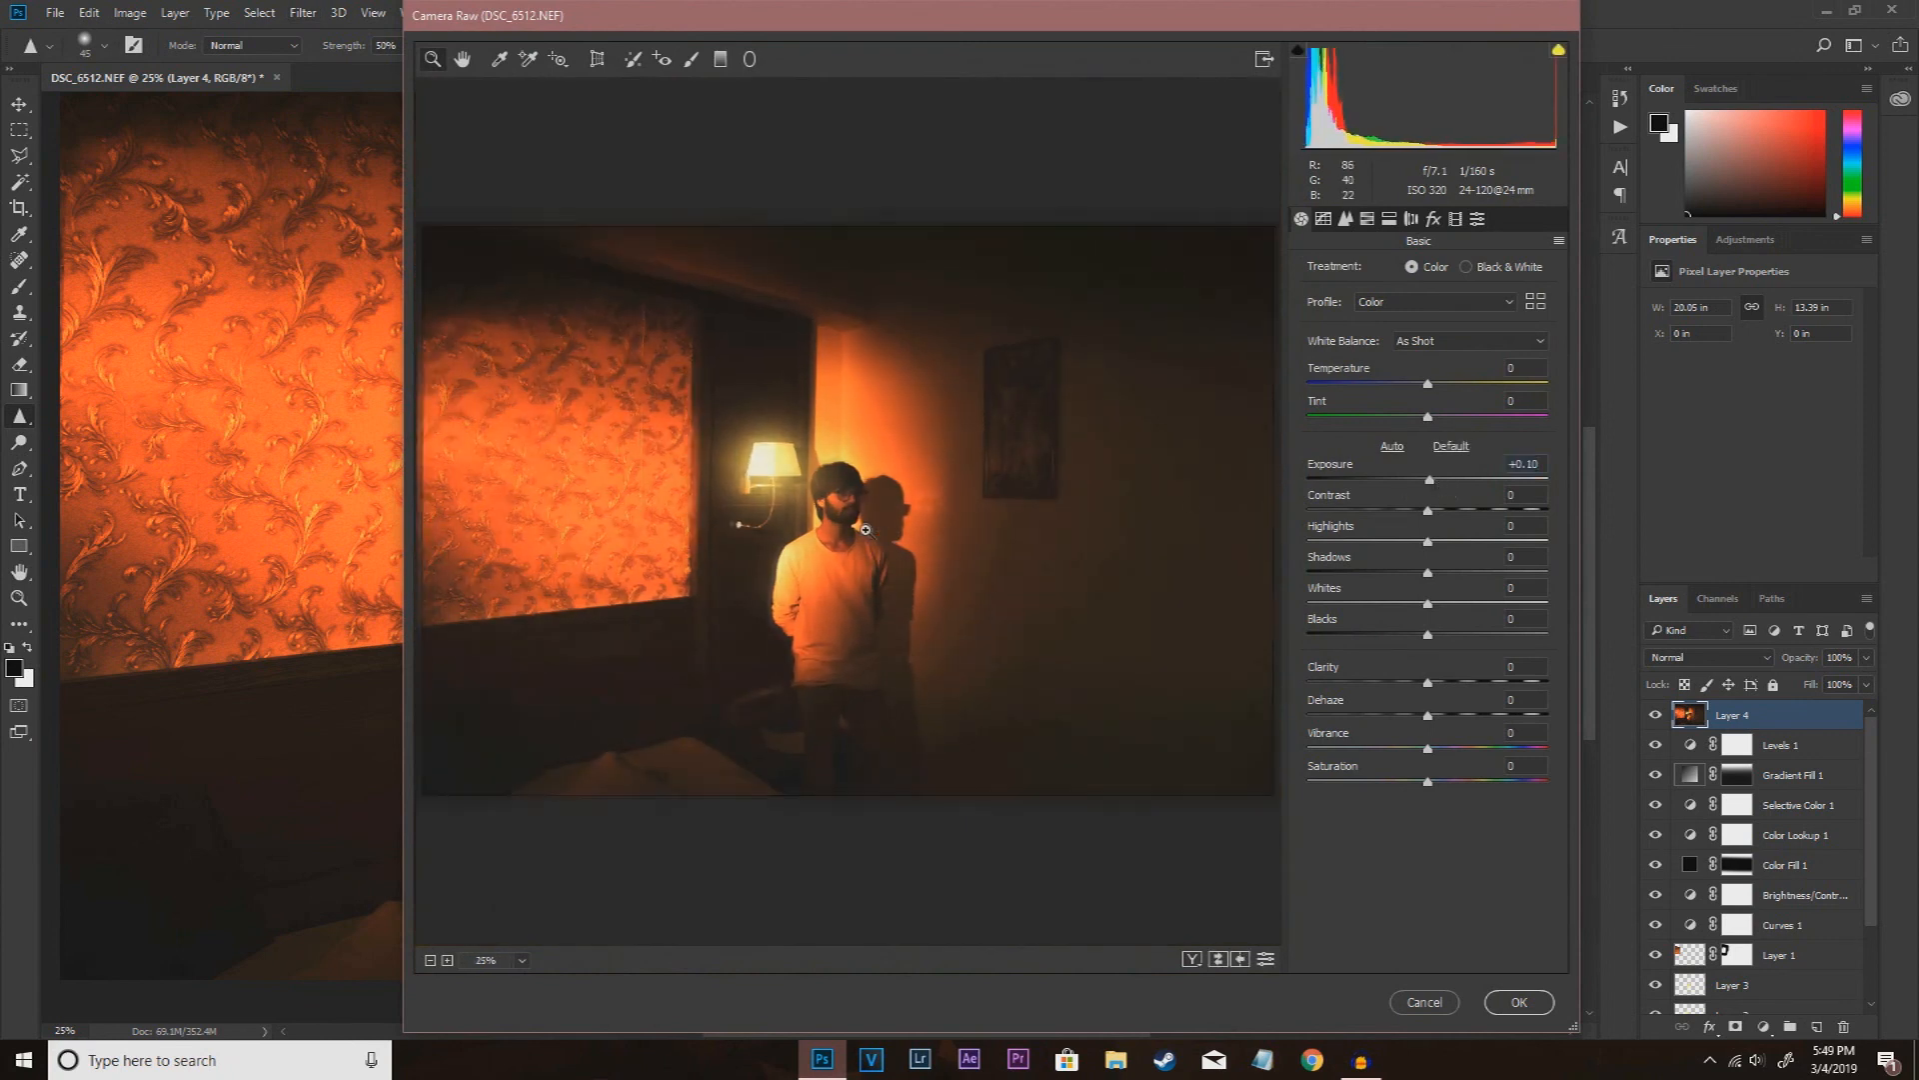
click(866, 529)
click(1429, 480)
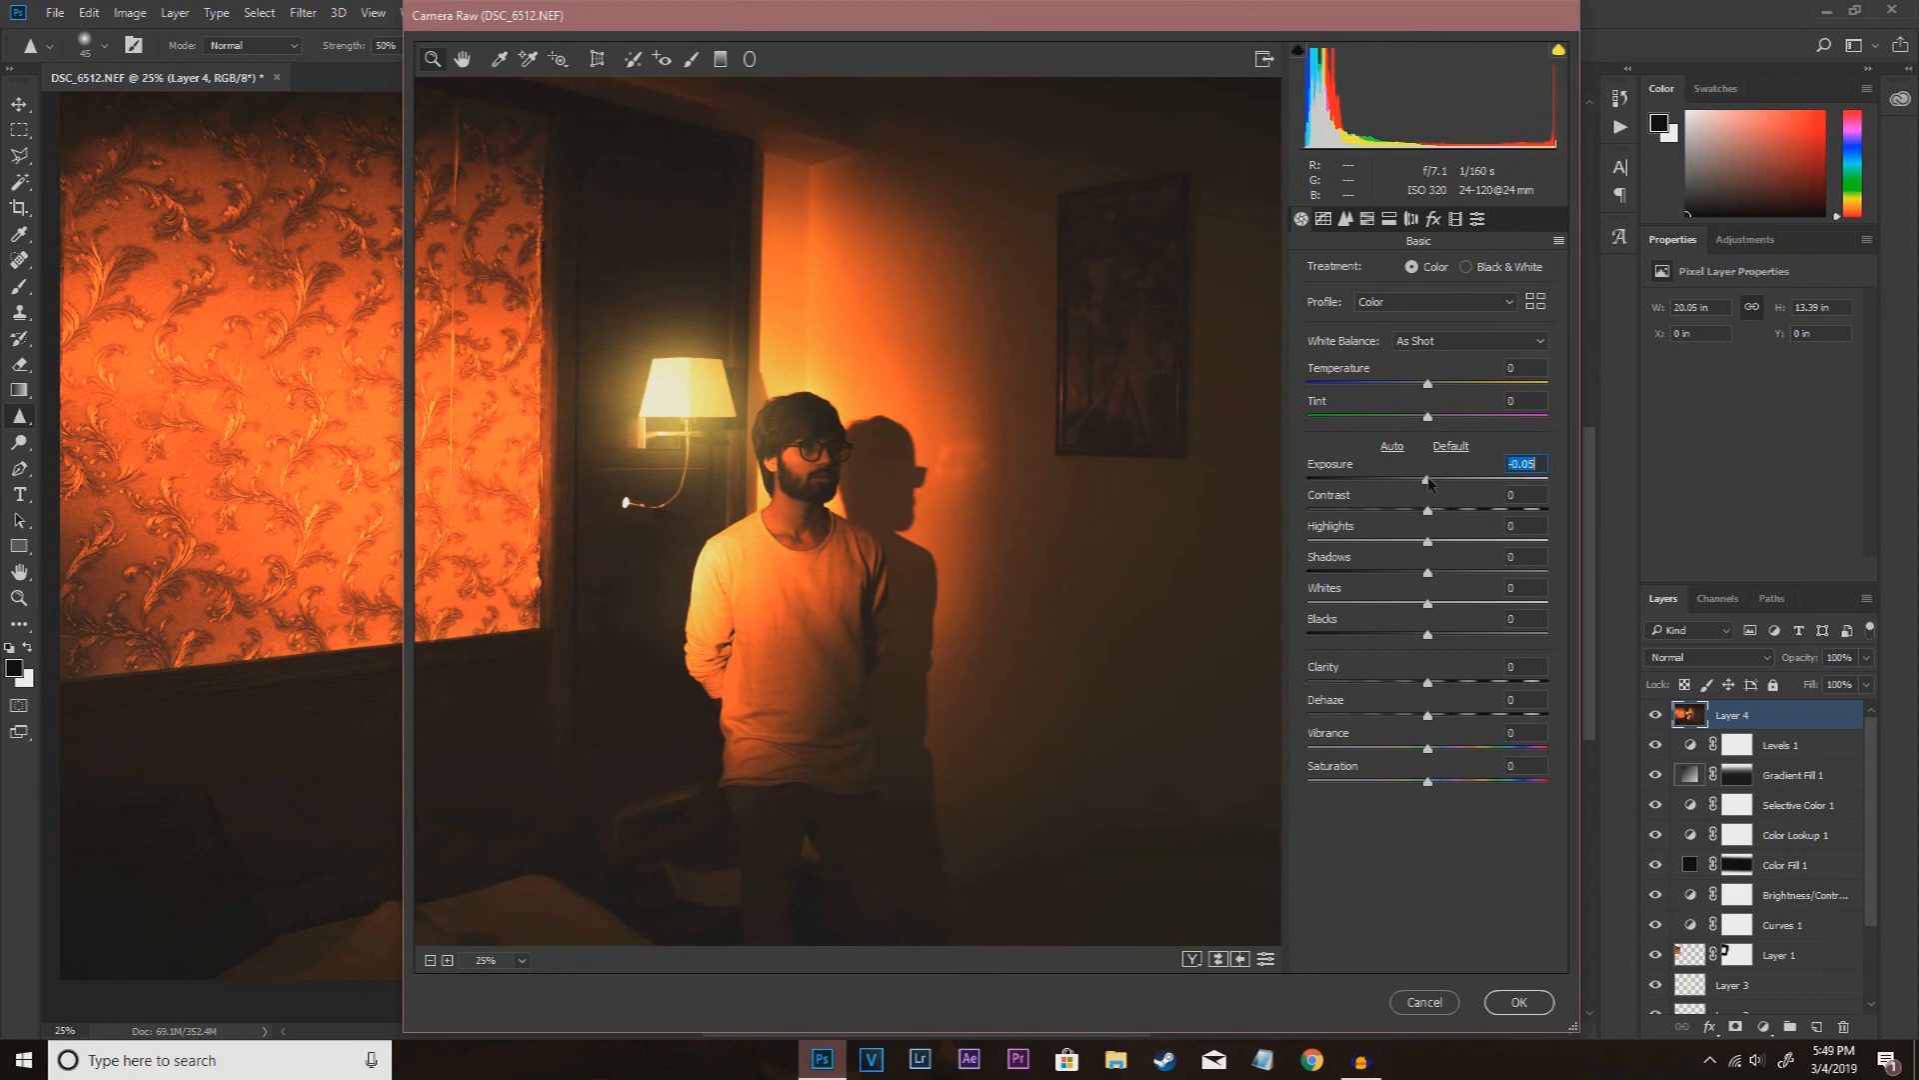
Step: Adjust the Clarity, trying -7, while checking the man and the lamp up close
drag(1426, 682, 1422, 684)
click(858, 486)
click(845, 500)
click(720, 528)
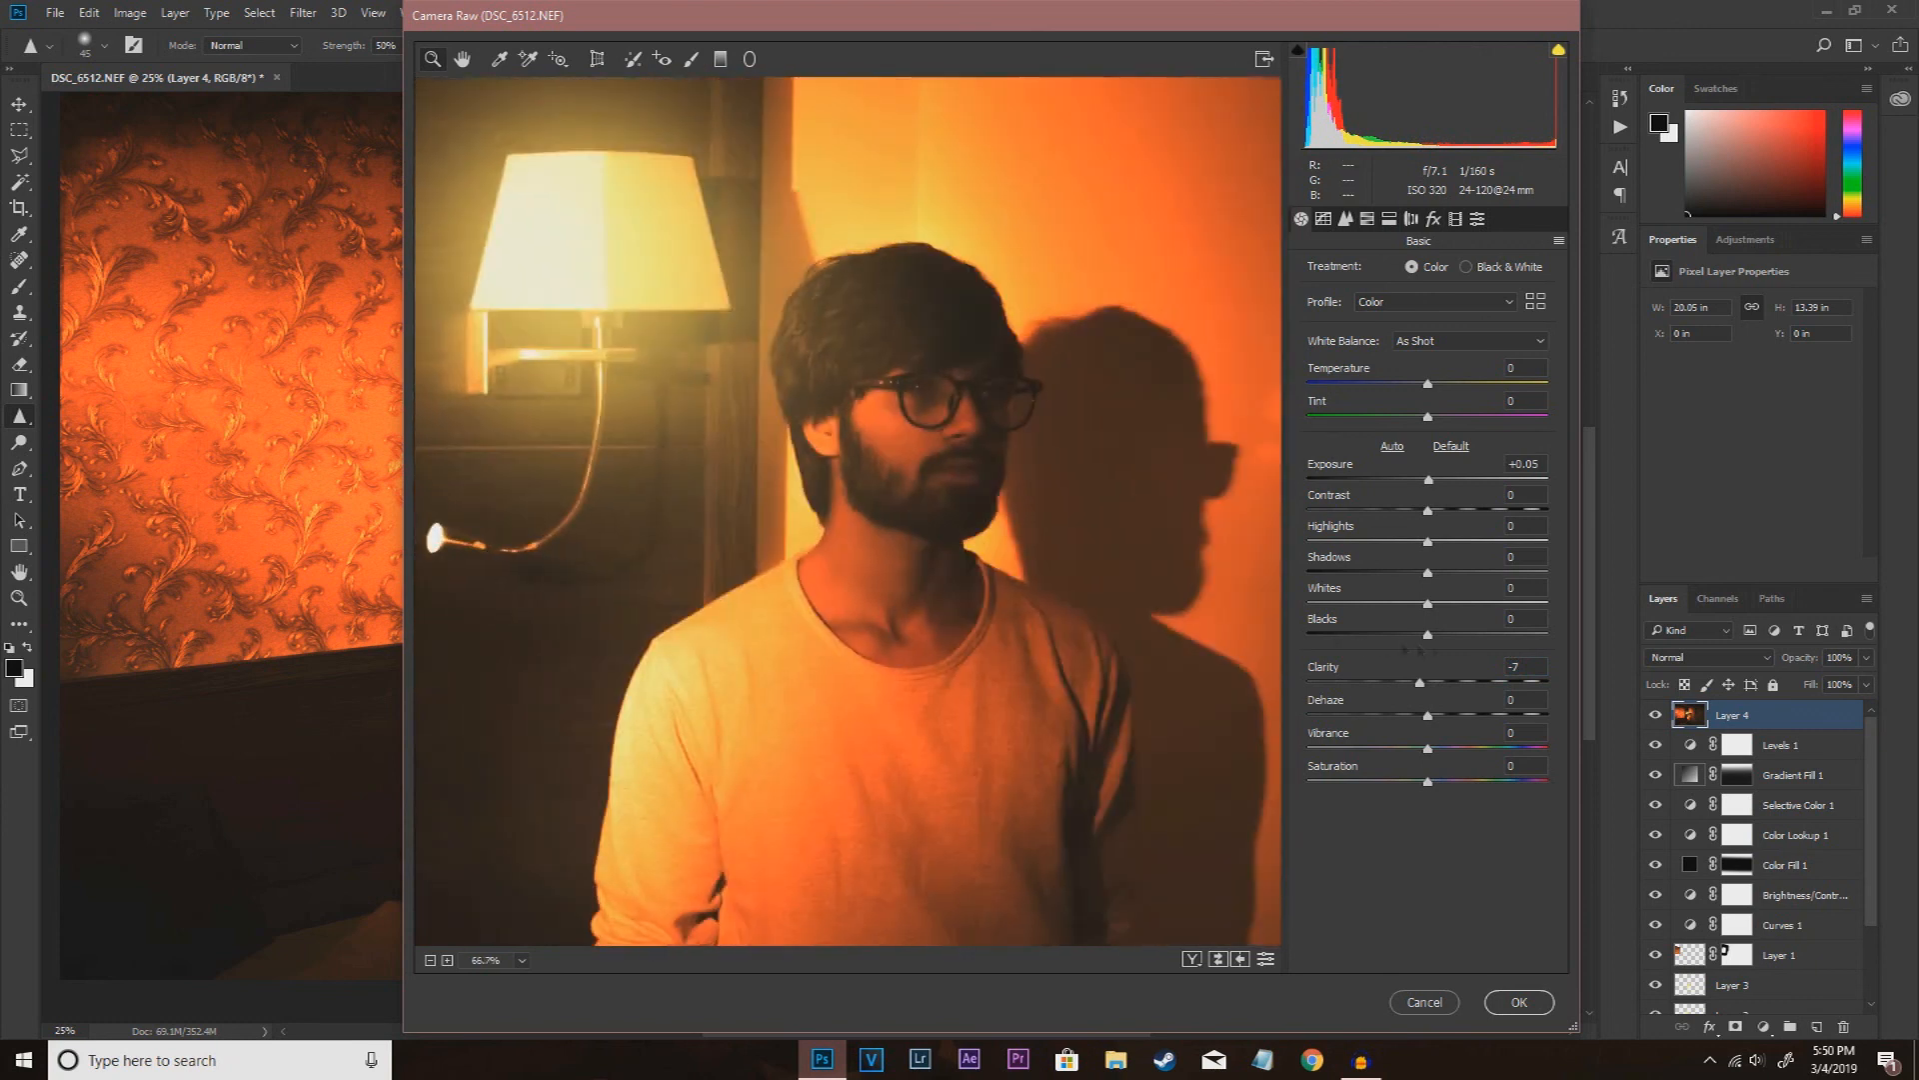
drag(1422, 688, 1420, 688)
Step: Adjust the Reds luminance in the HSL adjustments, trying +20 and +14 before setting -19, while checking the man and the whole photo
click(1411, 219)
click(1390, 220)
click(1367, 220)
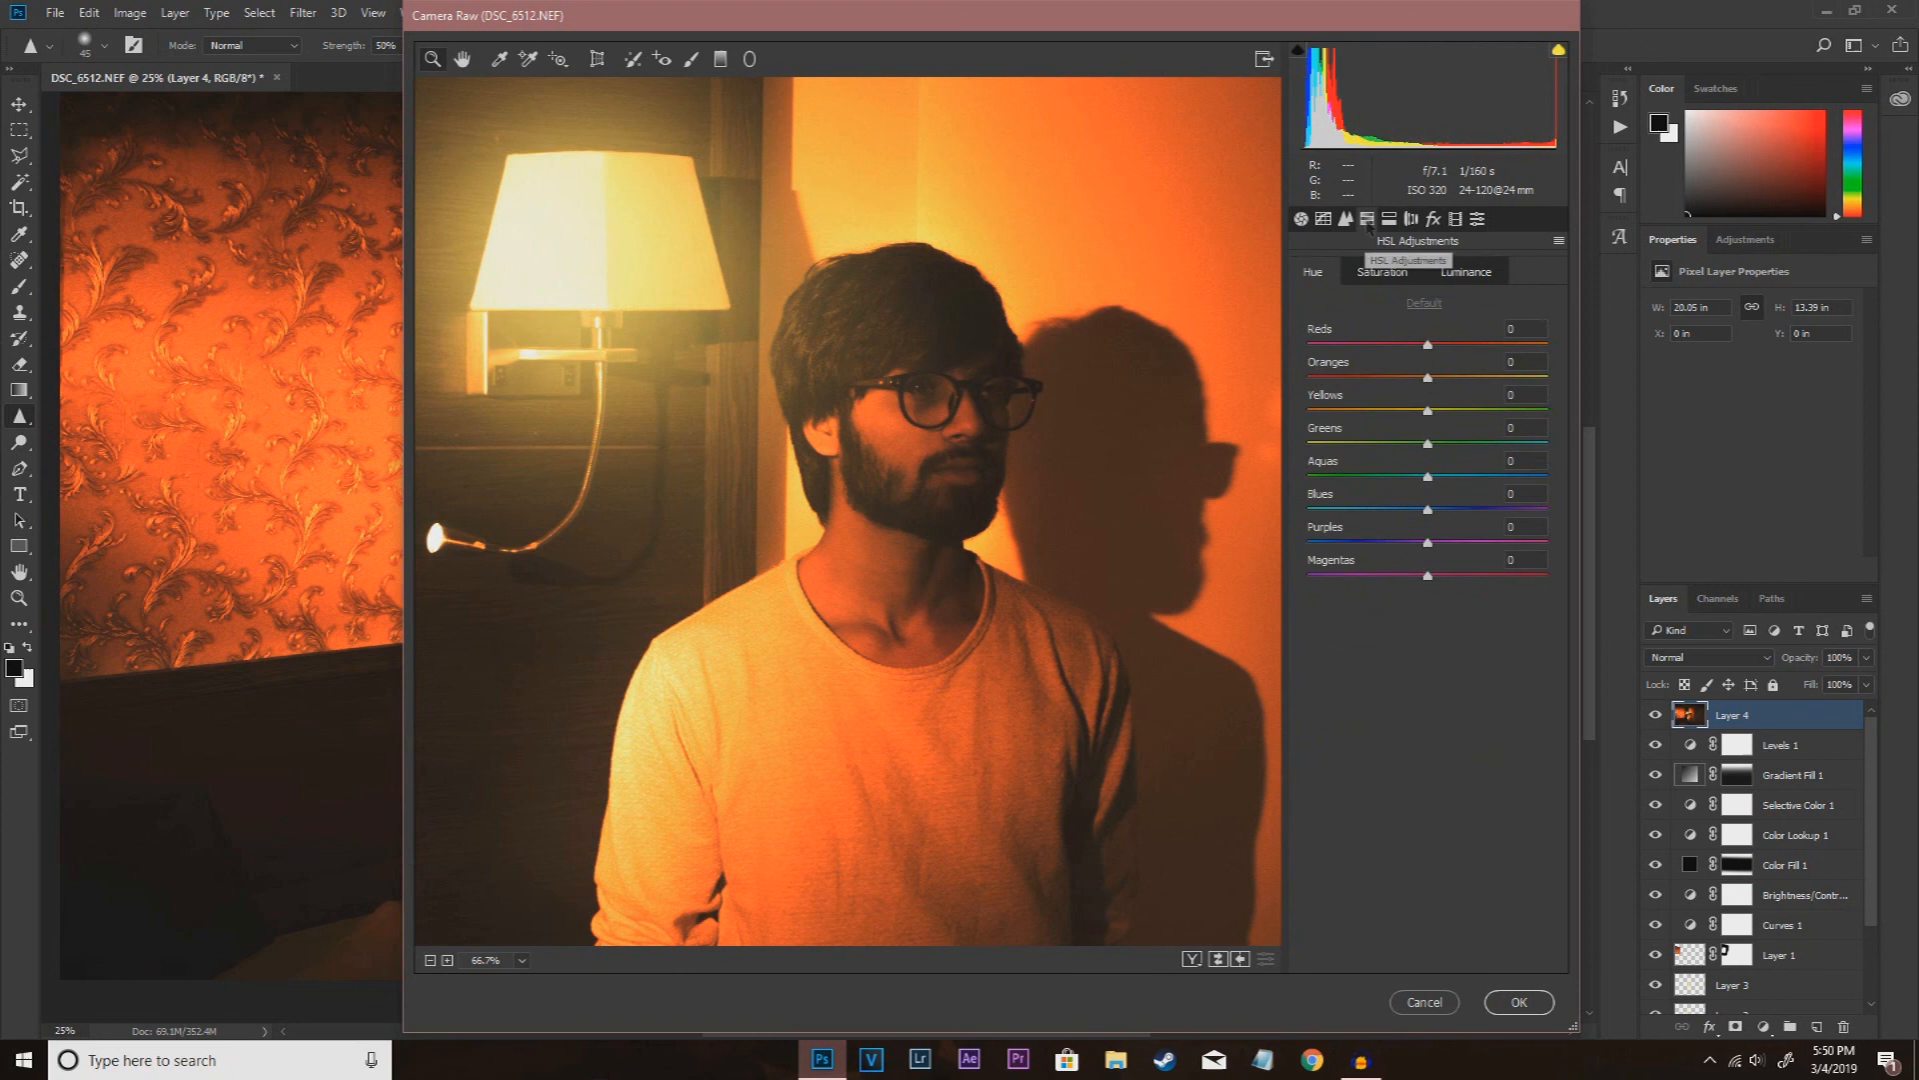
click(1463, 280)
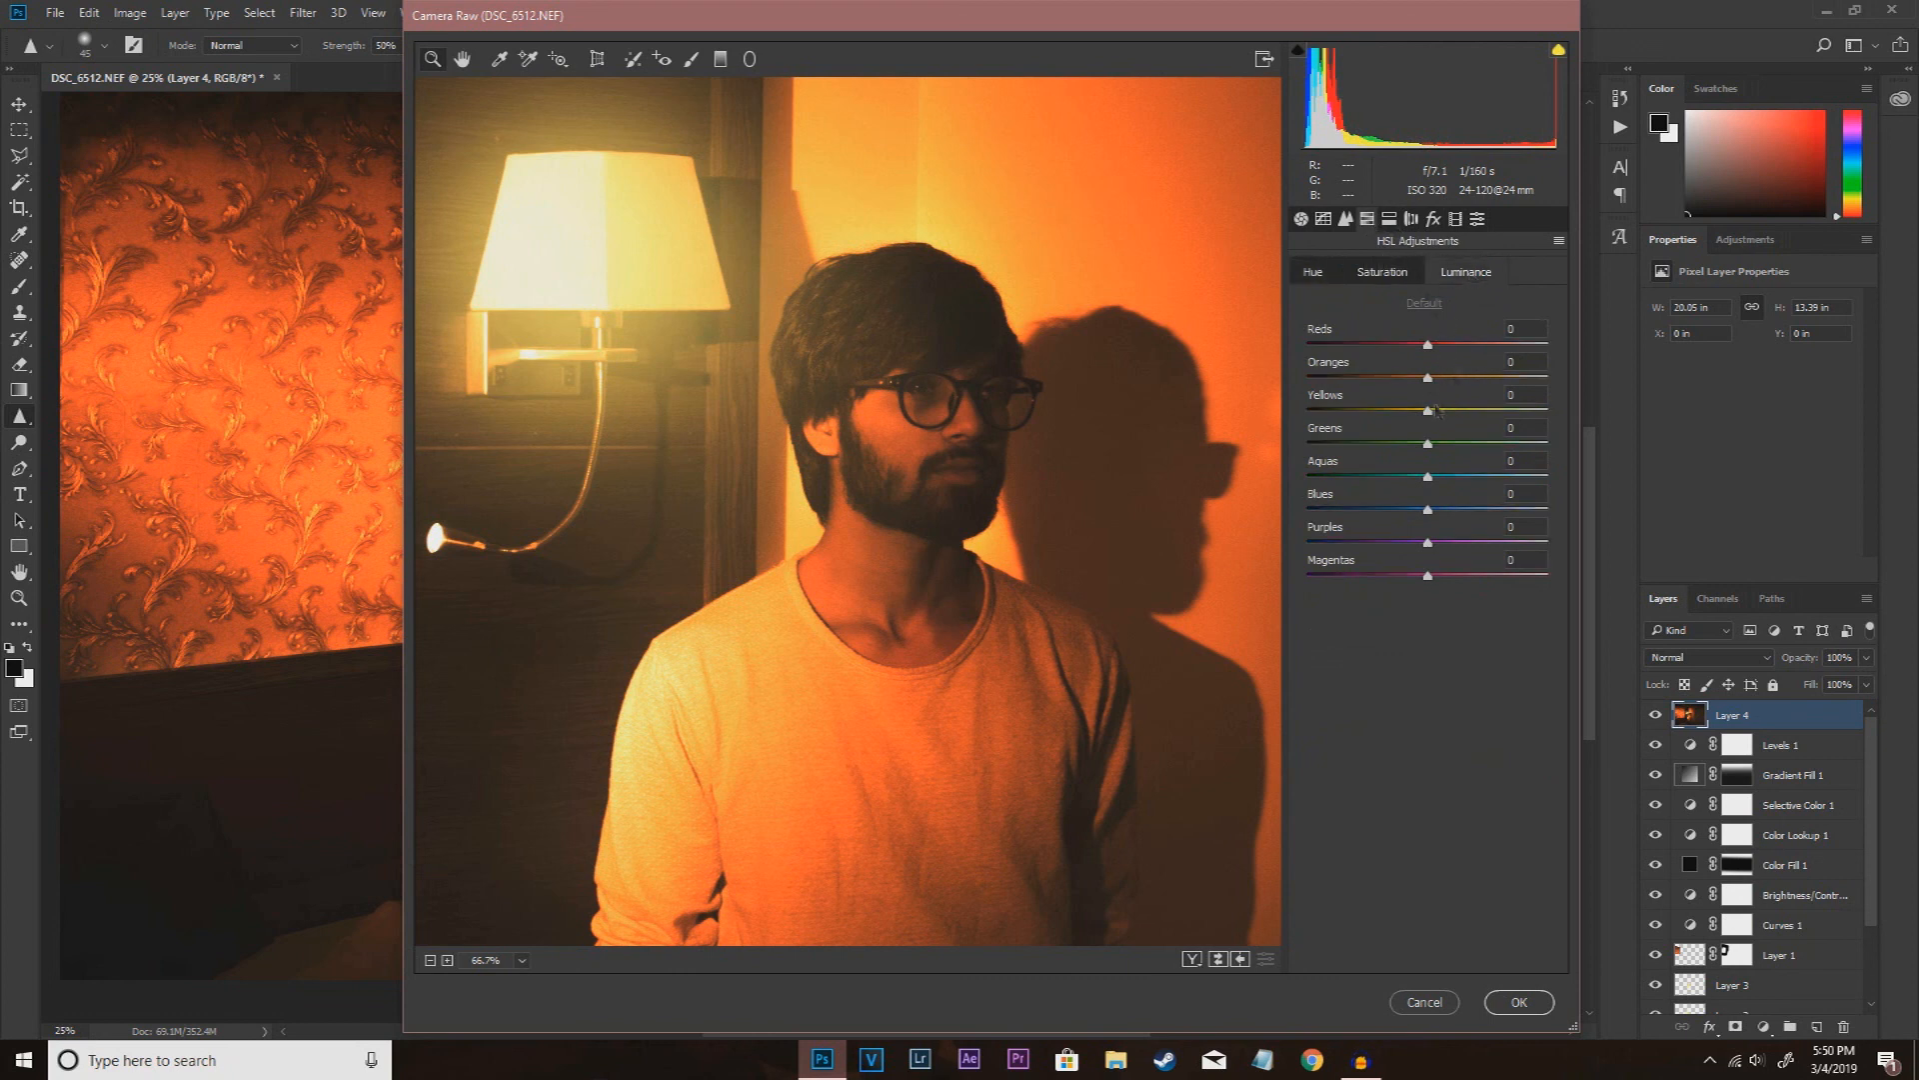
drag(1427, 346, 1452, 352)
click(1010, 592)
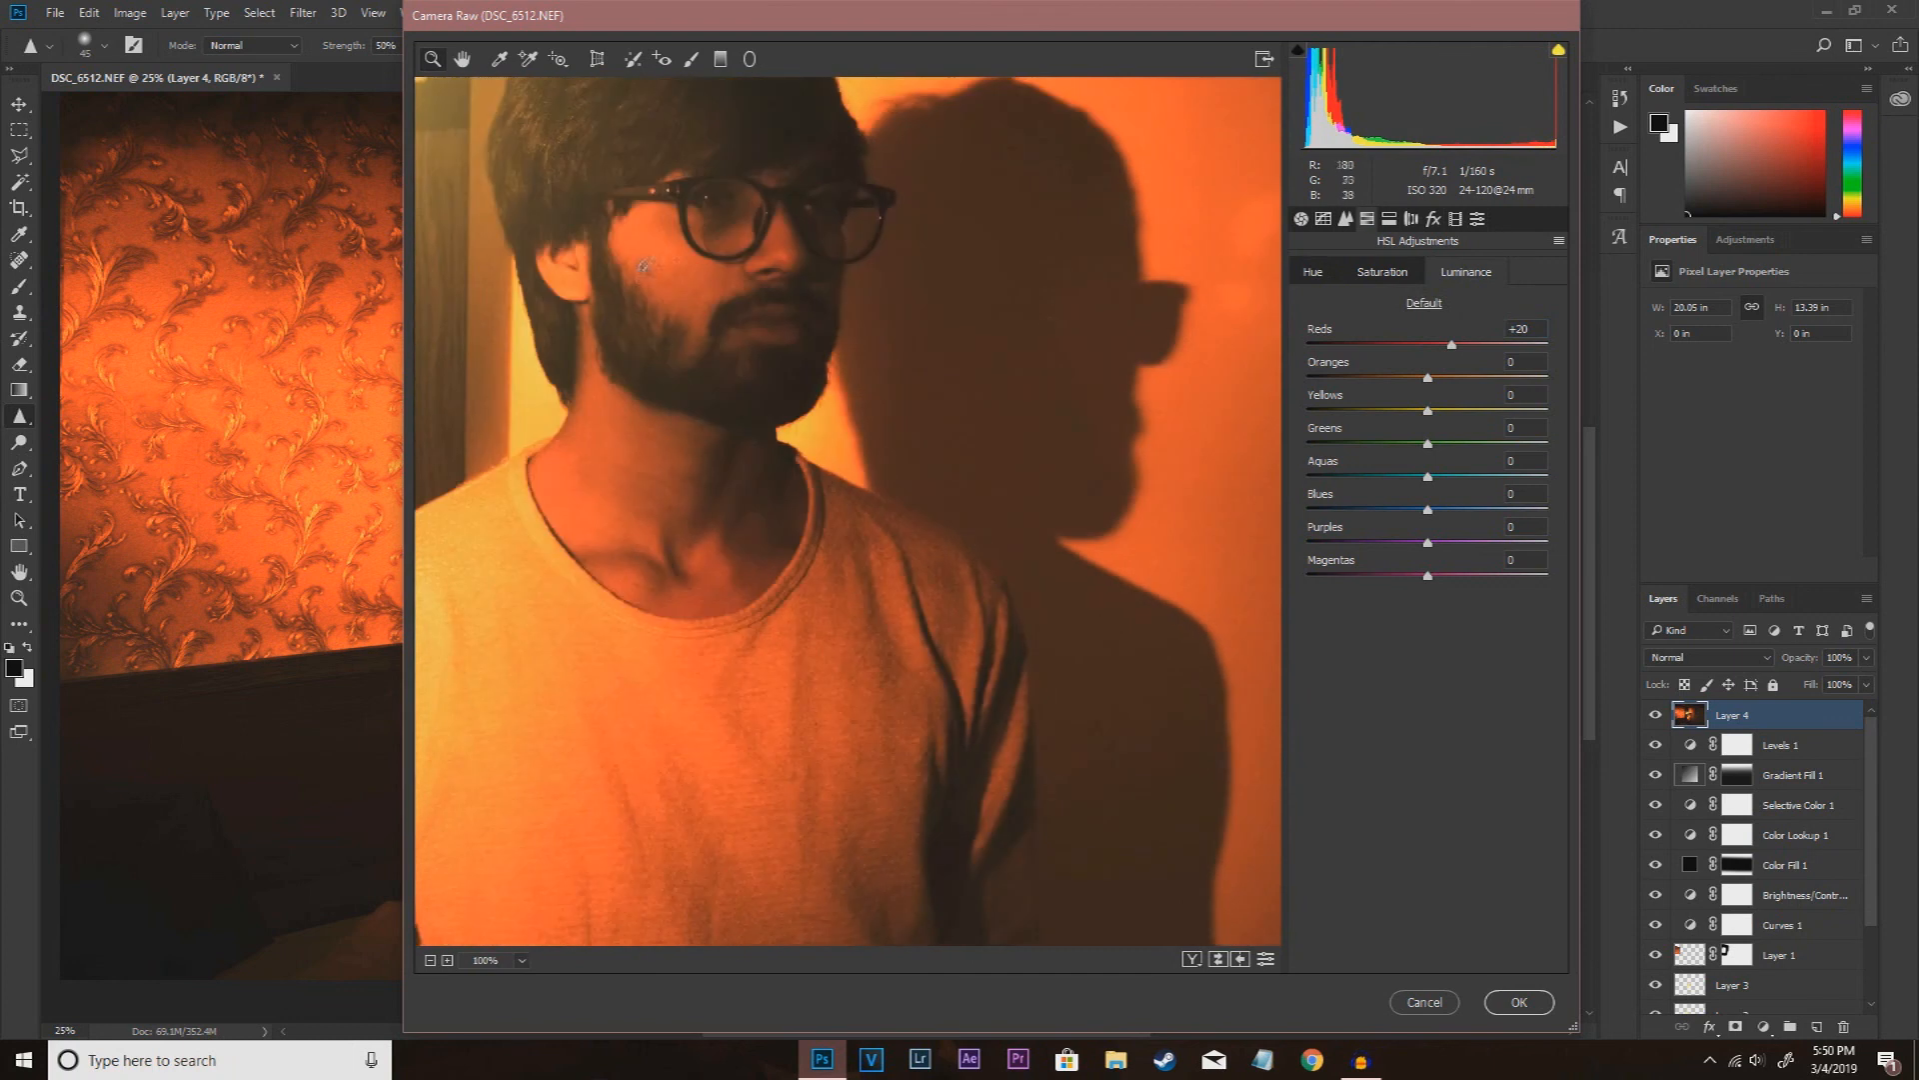
drag(1452, 344, 1445, 355)
click(430, 960)
click(430, 960)
click(430, 959)
click(430, 960)
click(429, 959)
click(446, 960)
drag(1445, 345, 1404, 347)
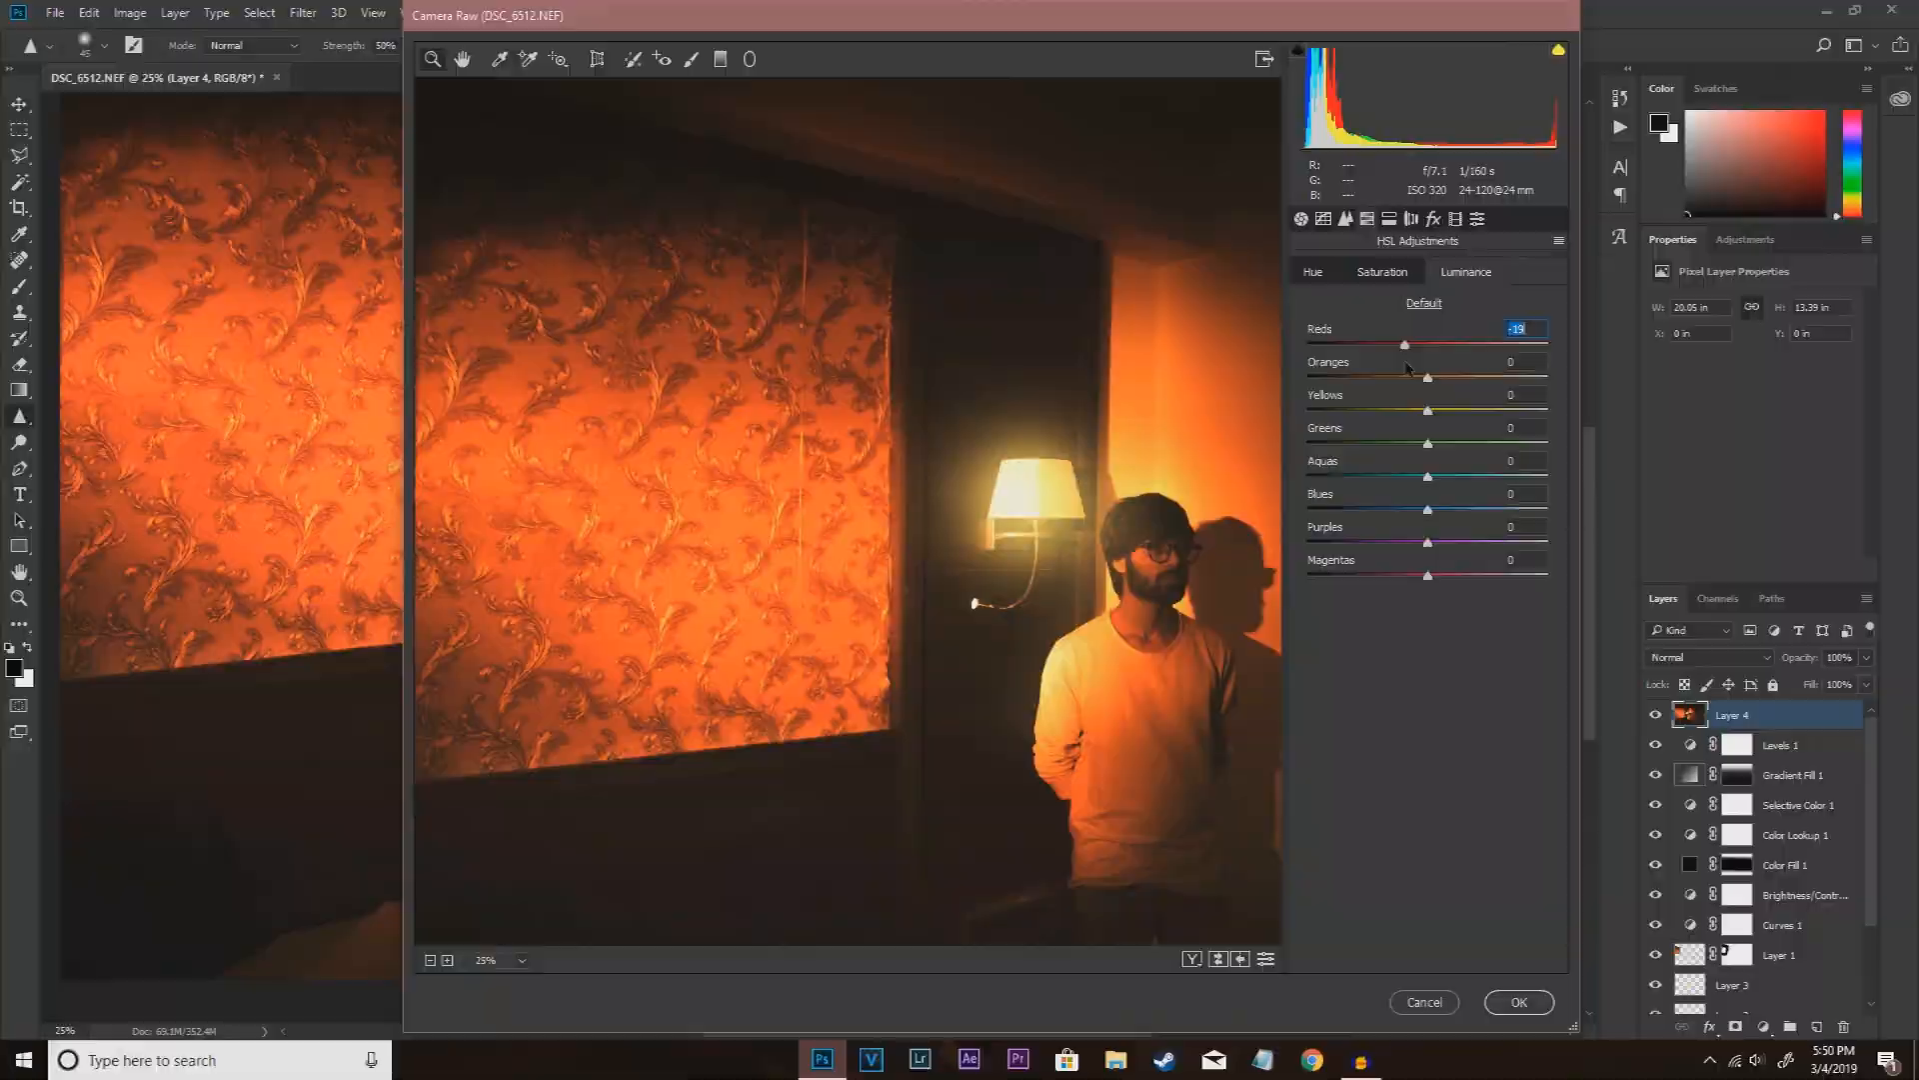
Step: Set the highlight hue and saturation in Split Toning, shift the balance toward the highlights, and apply the Camera Raw filter
click(1432, 219)
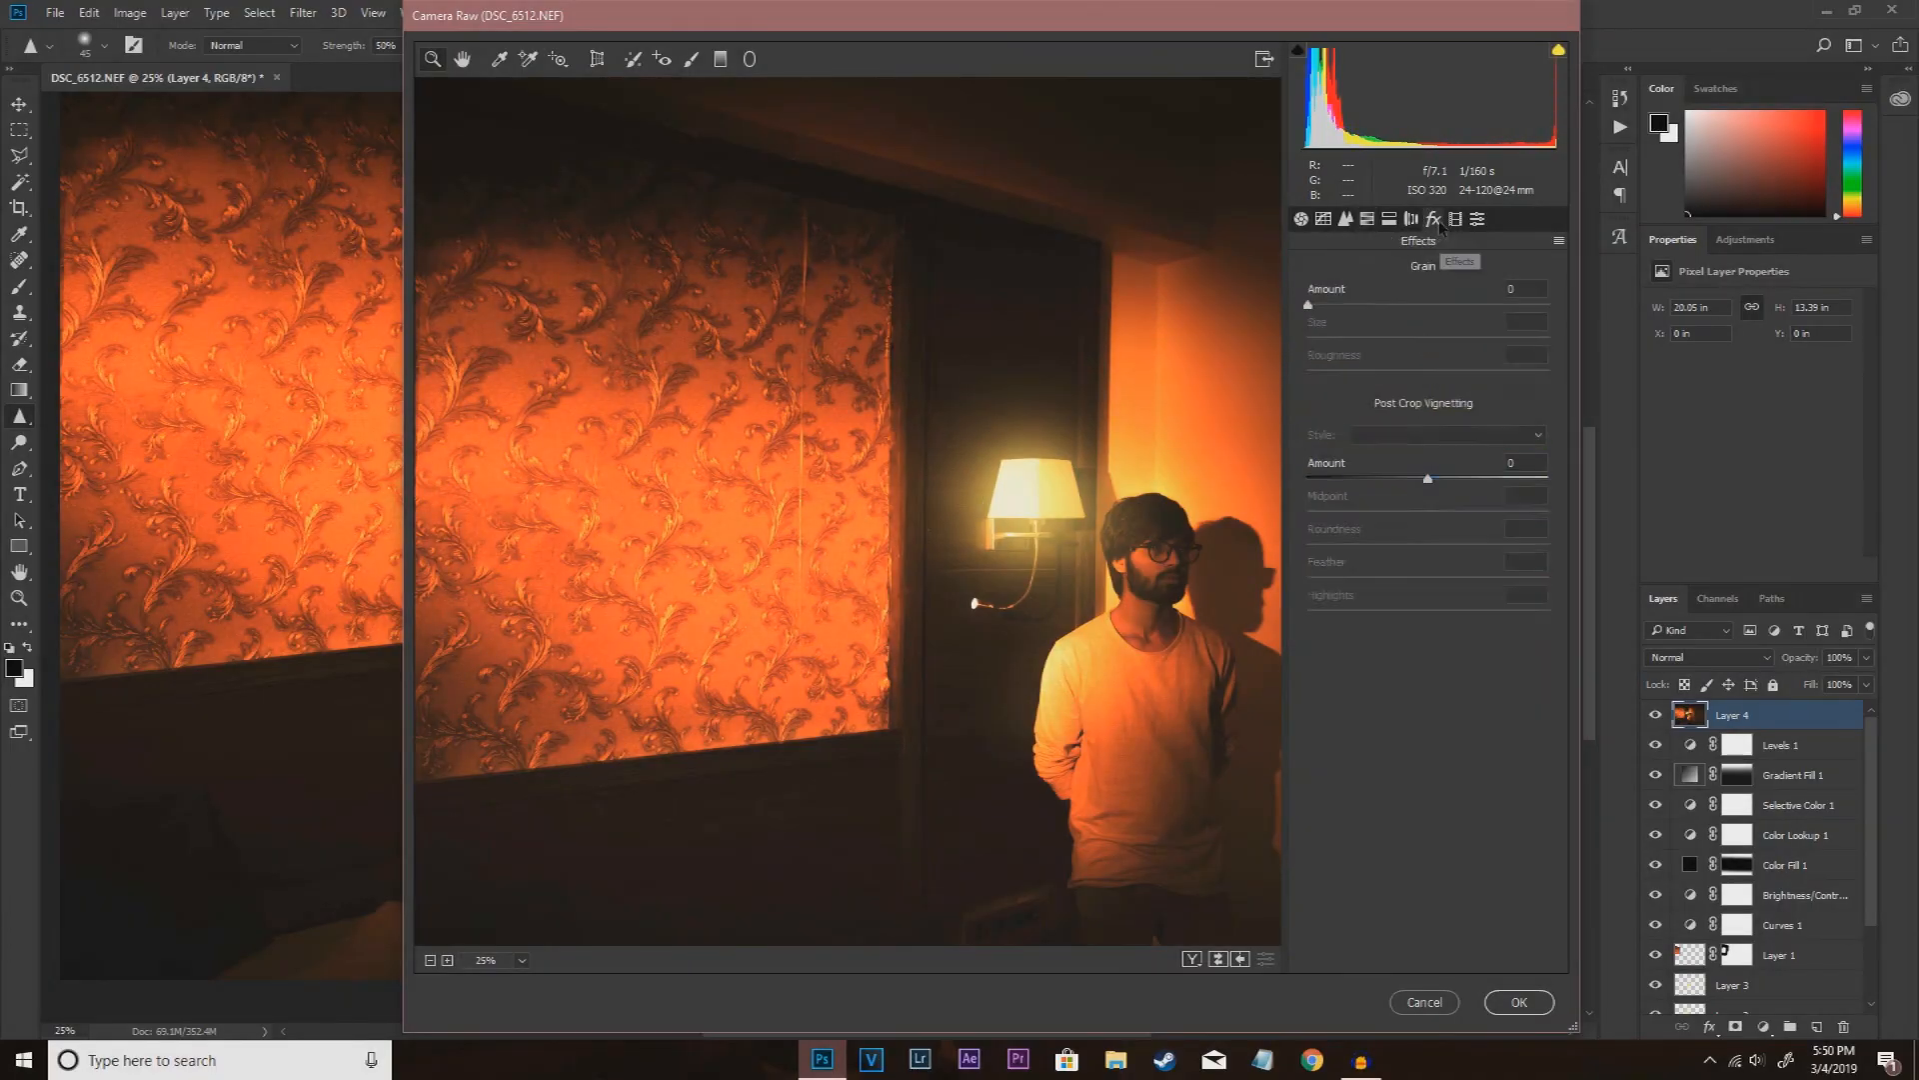
click(1389, 219)
click(1367, 219)
click(1324, 218)
click(1367, 219)
click(1389, 219)
drag(1309, 302, 1373, 309)
mouse_move(1308, 333)
mouse_down()
mouse_move(1365, 335)
mouse_move(1345, 336)
mouse_up()
drag(1371, 301, 1398, 309)
drag(1428, 388, 1461, 390)
click(1518, 1002)
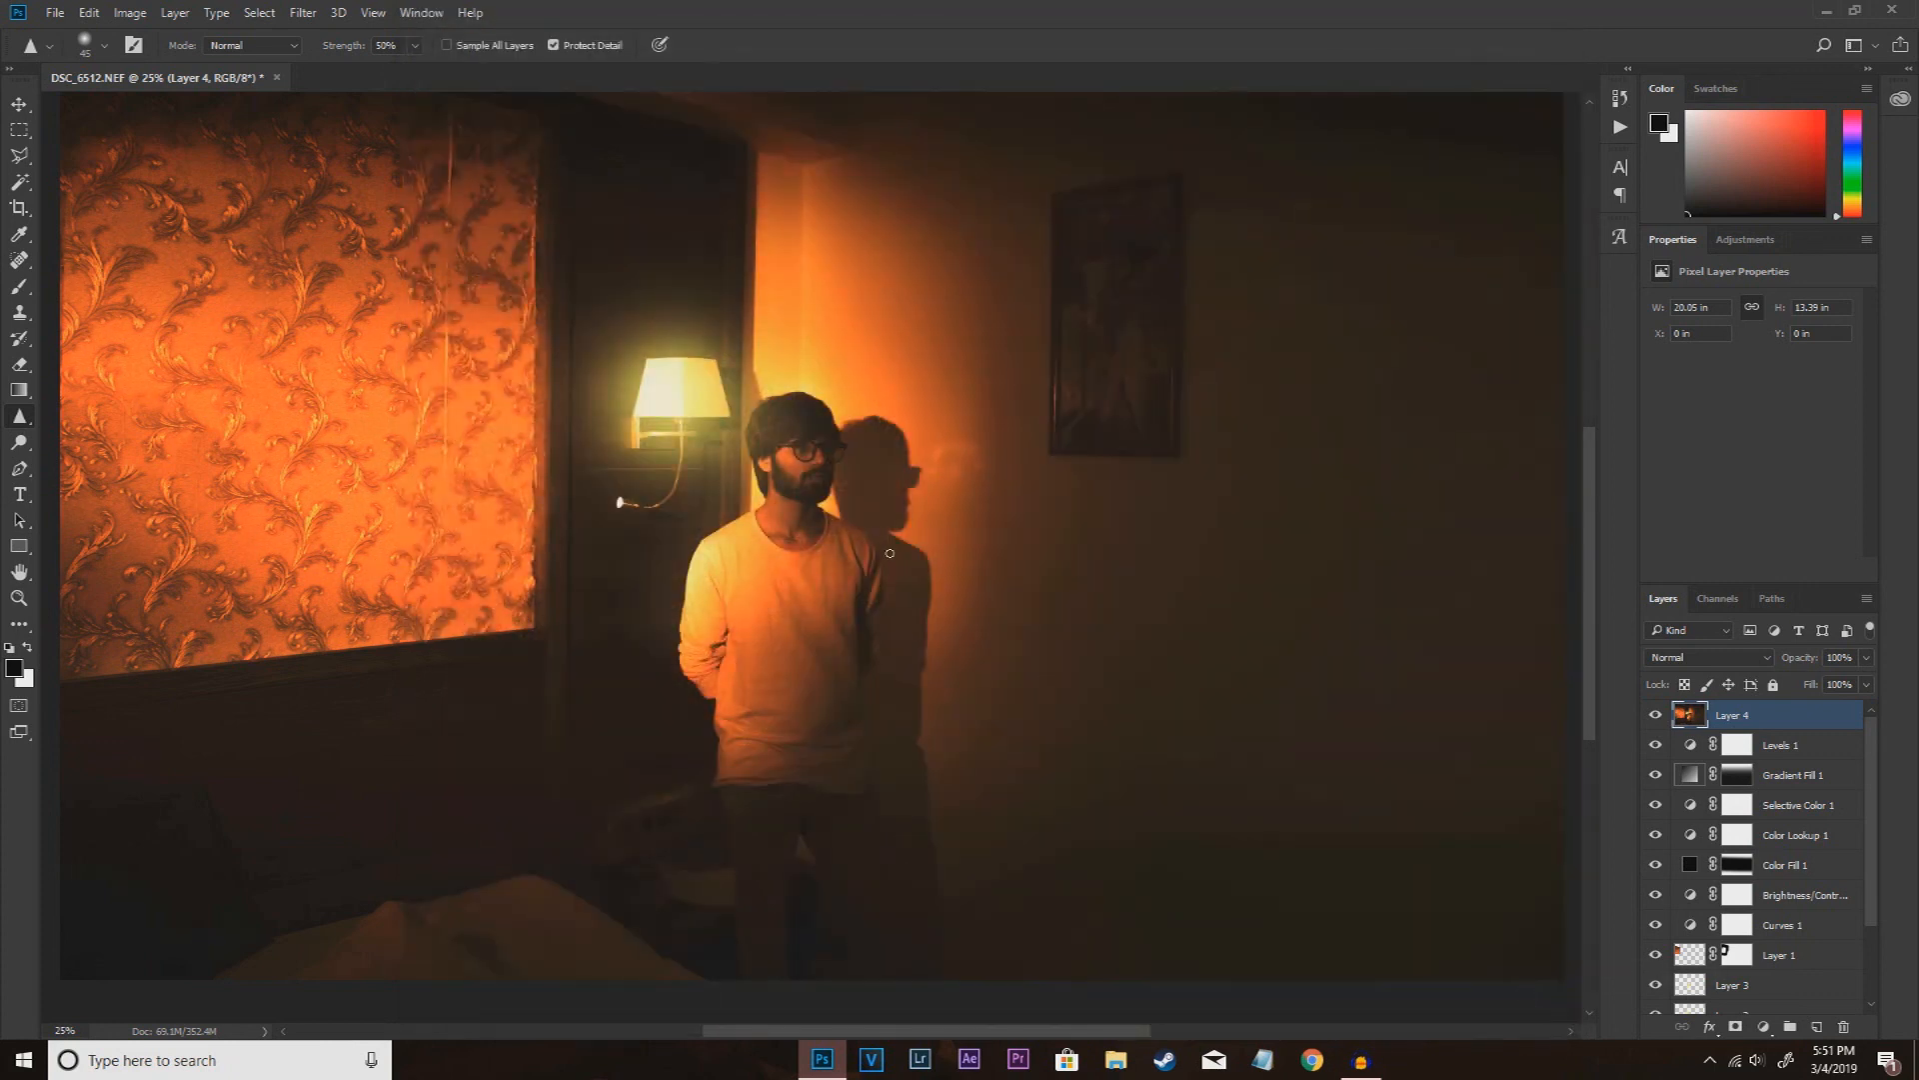
Step: Examine the filtered photo up close and as a whole
key(ctrl+plus)
key(ctrl+plus)
key(ctrl+minus)
key(ctrl+minus)
key(ctrl+minus)
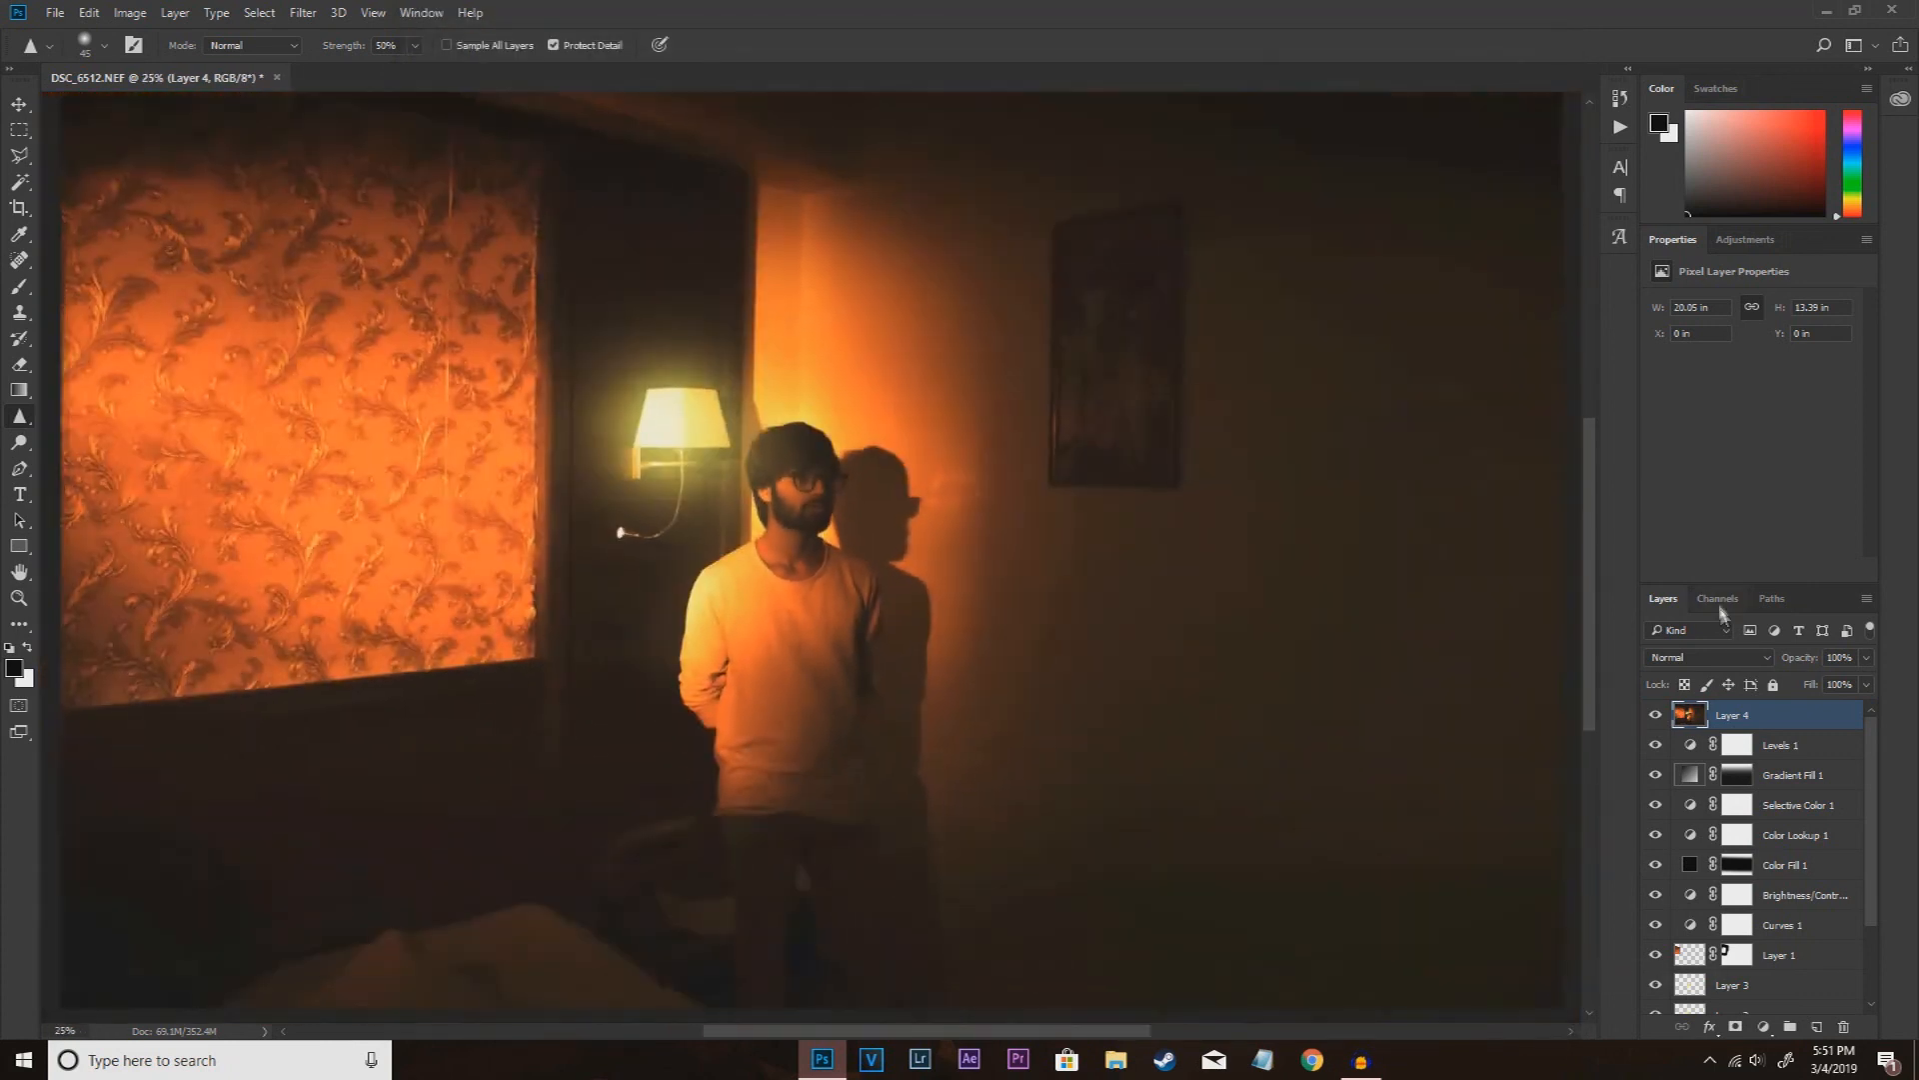
key(ctrl+plus)
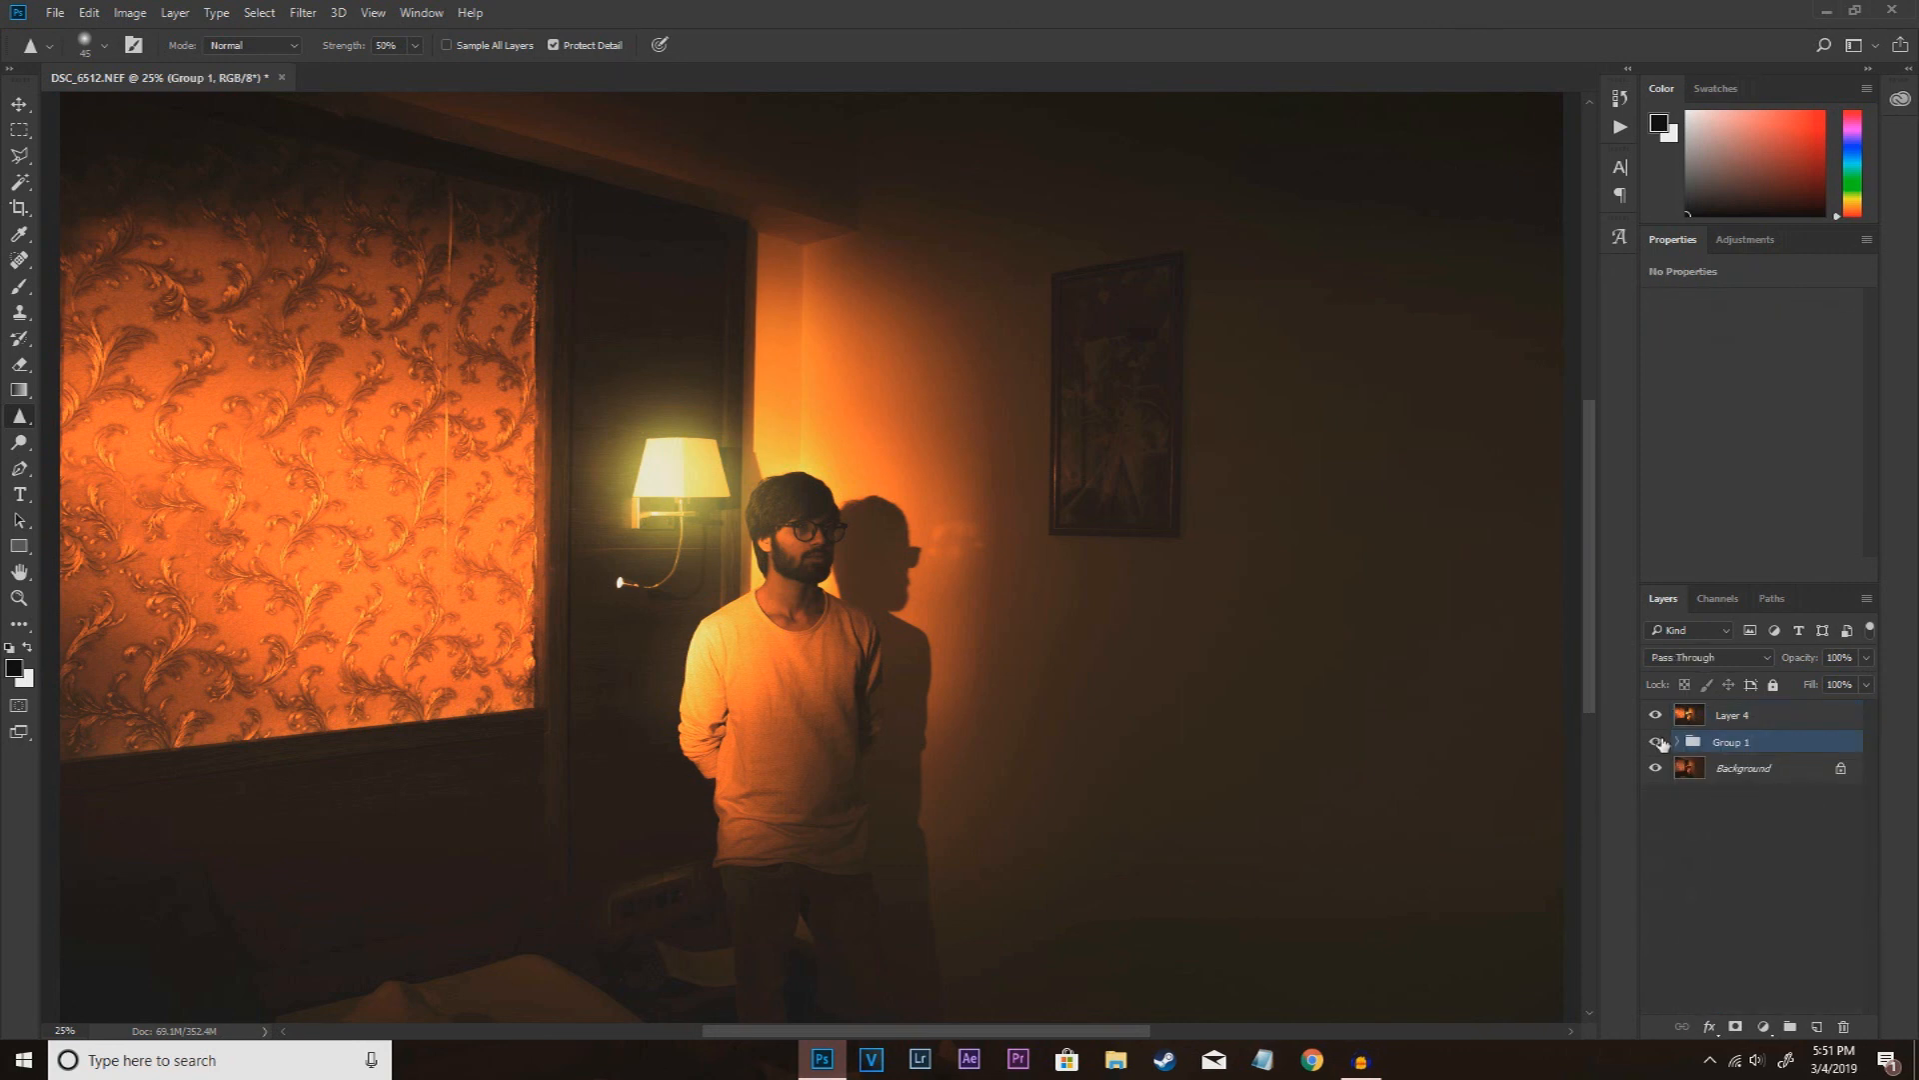
Step: Group the layers between Layer 4 and the Background, hide the group, and toggle Layer 4 to compare the edit with the original
drag(1657, 740, 1657, 723)
click(1656, 716)
click(1658, 720)
click(1658, 720)
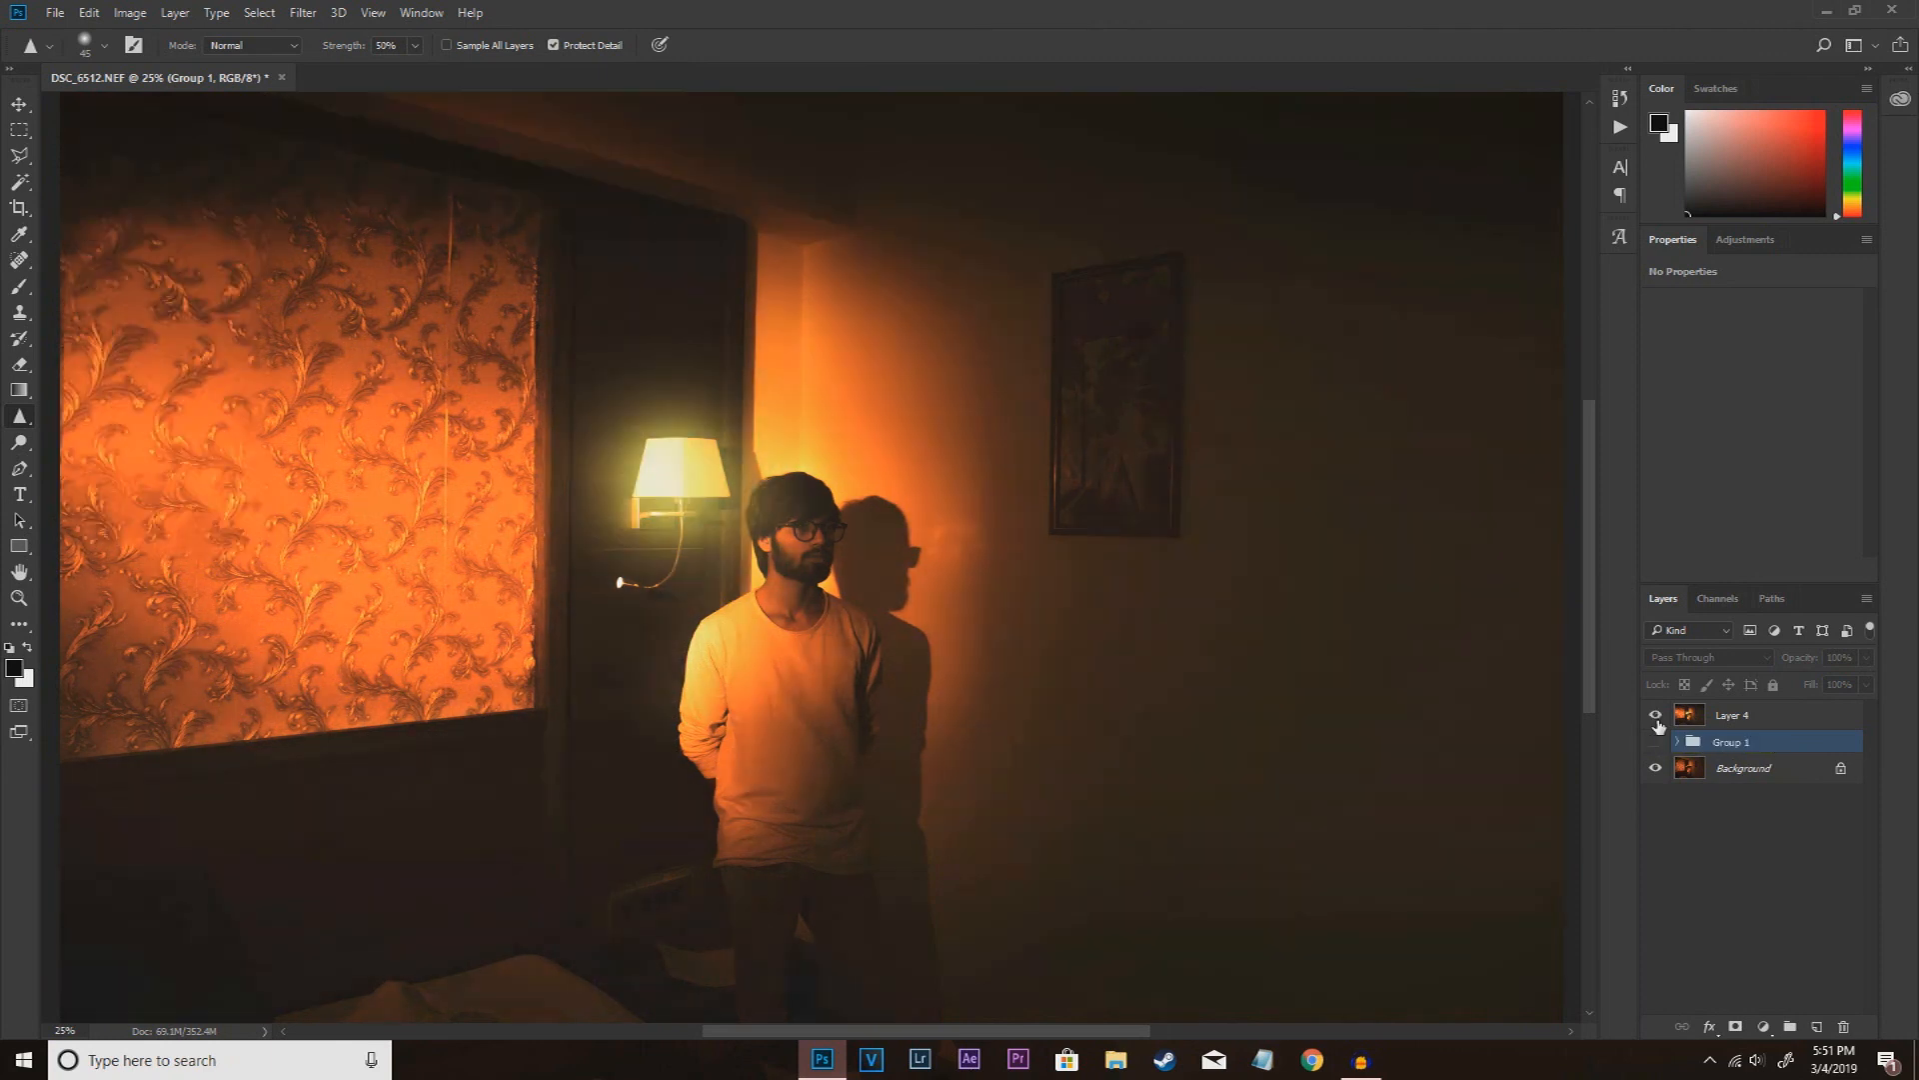